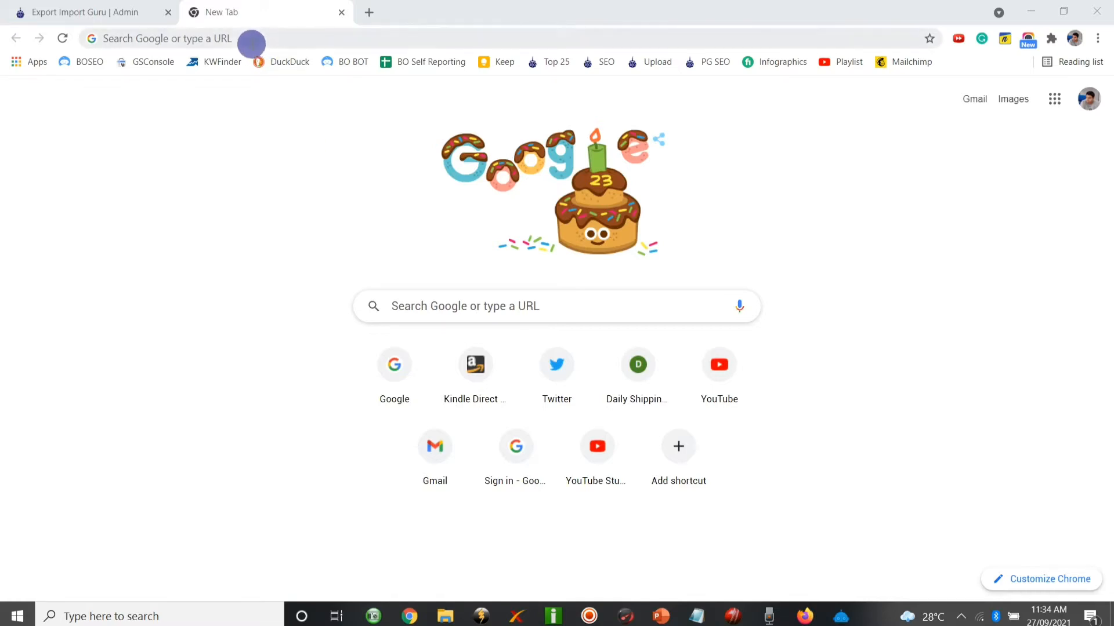
# Search the web for "google forms" and open the personal version of Google Forms.
pyautogui.click(249, 39)
pyautogui.write('google forms')
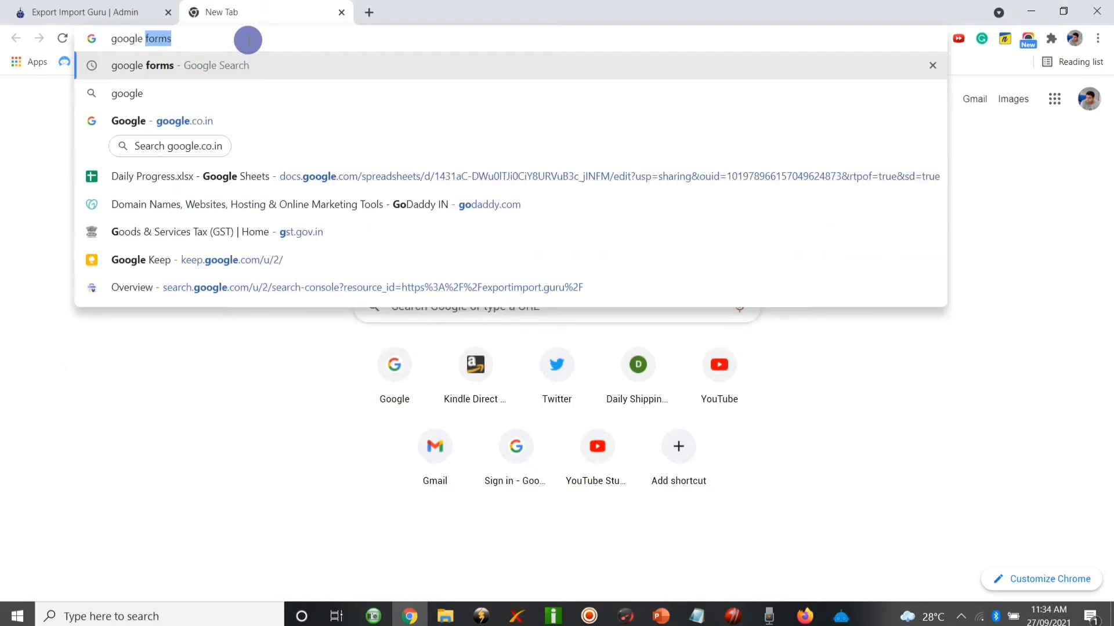
pyautogui.press('Return')
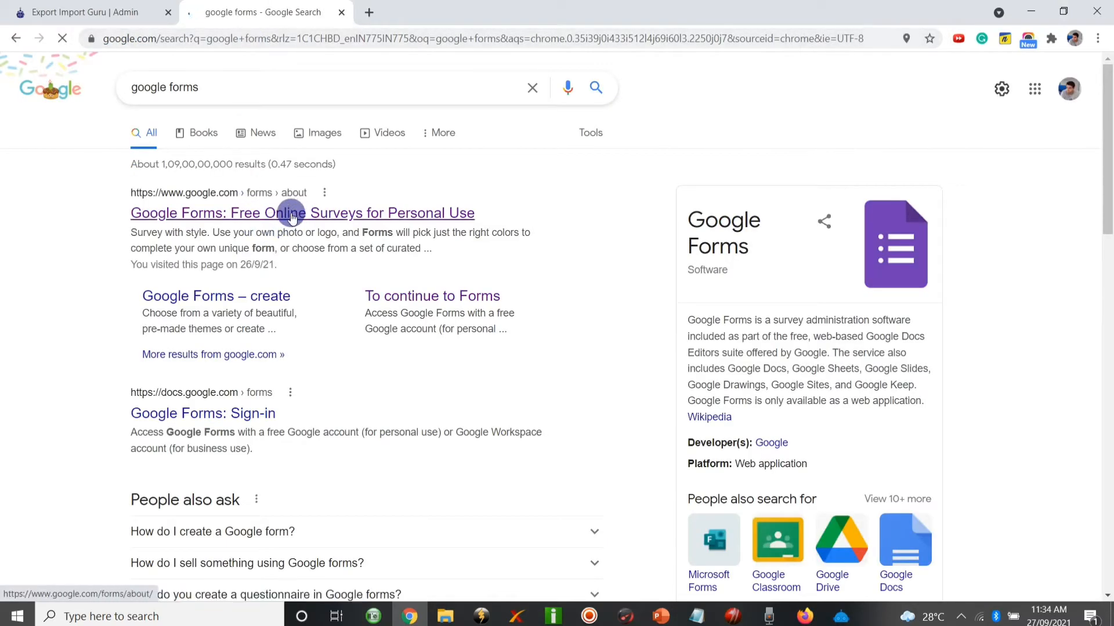
pyautogui.click(290, 213)
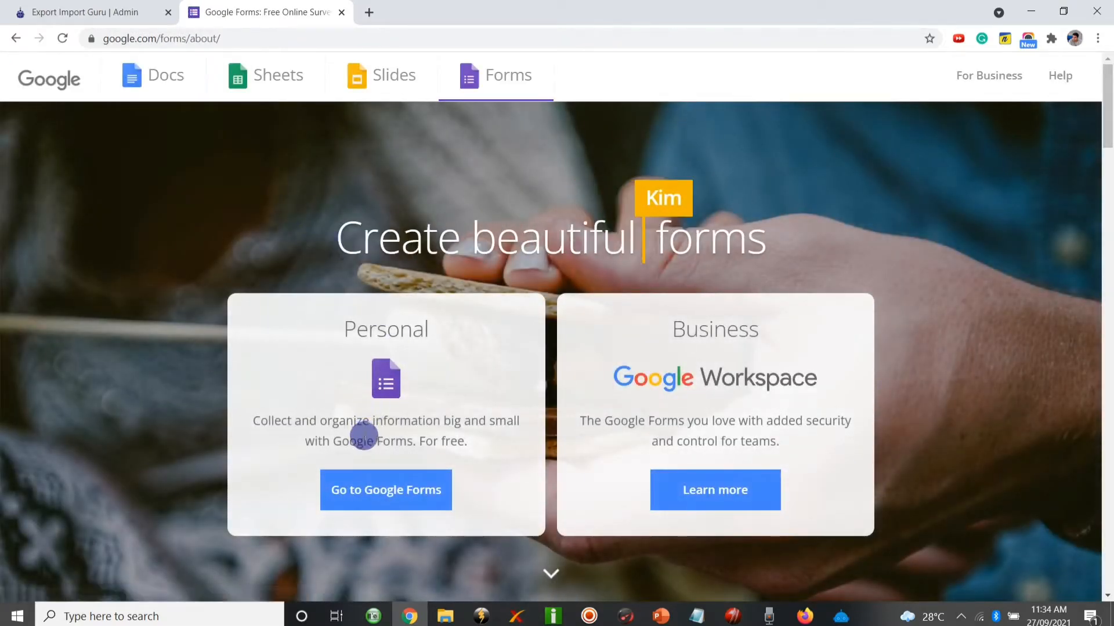
pyautogui.click(391, 492)
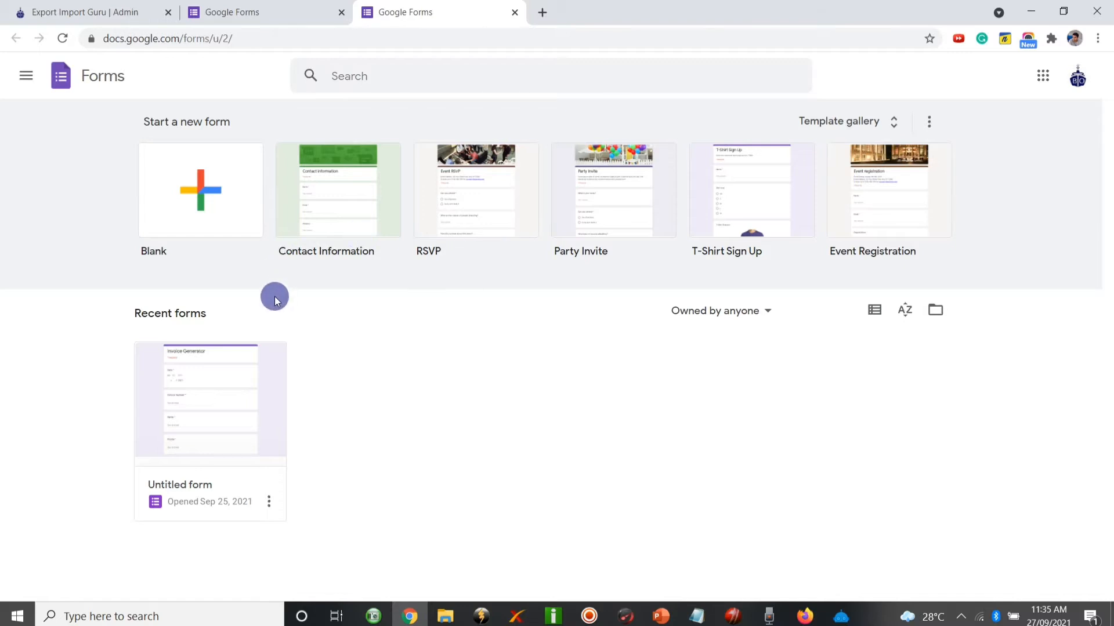
# Create a blank form and title it "Daily Global Sales Sheet".
pyautogui.click(225, 208)
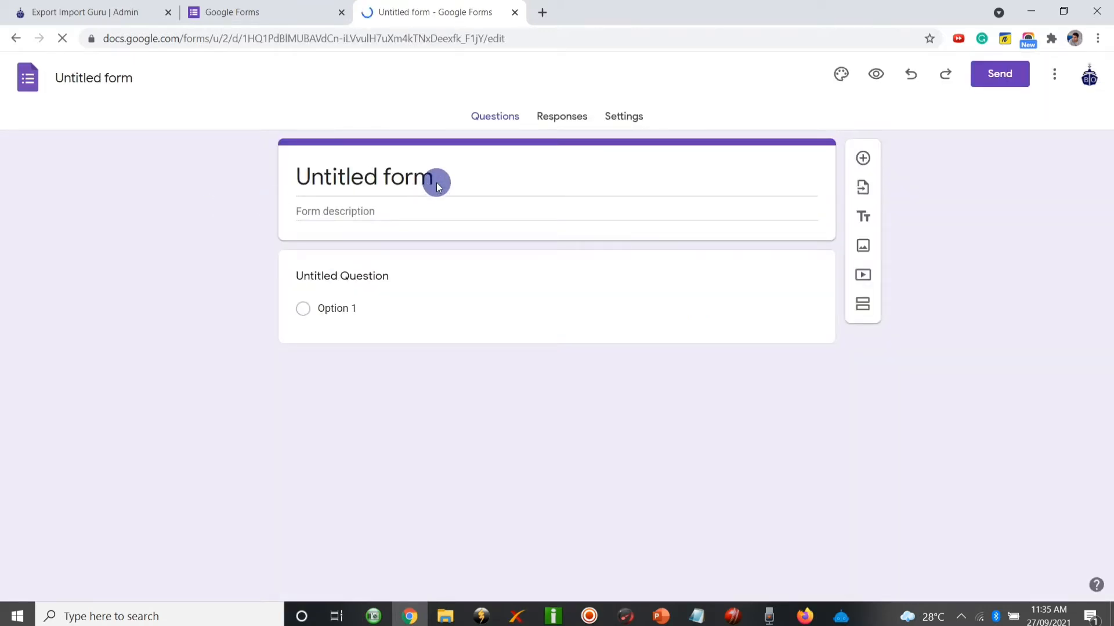
pyautogui.click(418, 176)
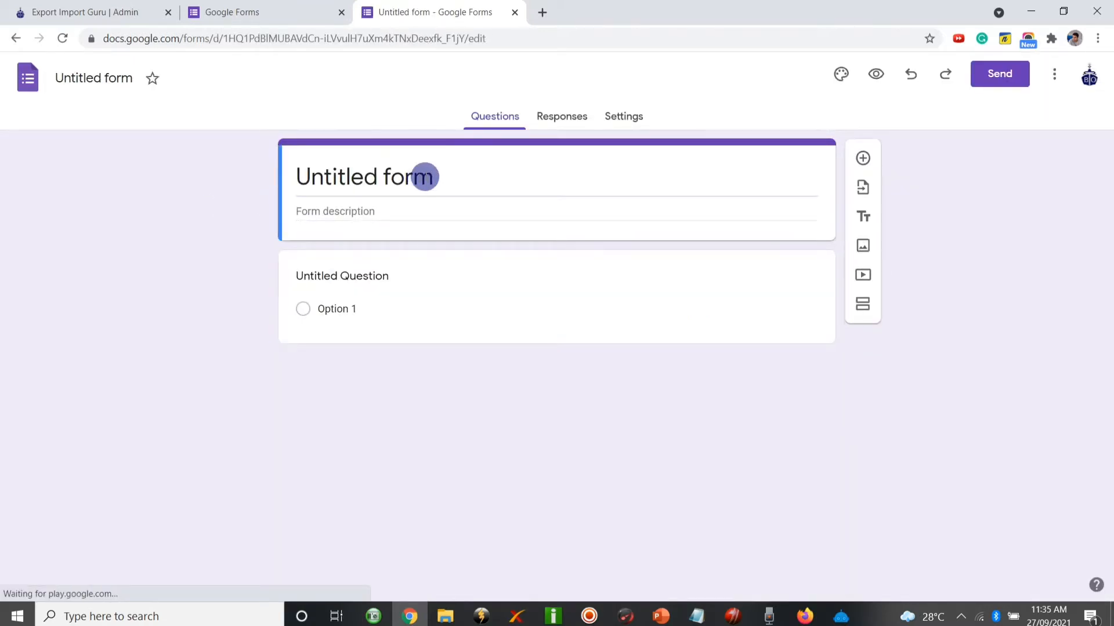
pyautogui.tripleClick(425, 176)
pyautogui.press('BackSpace')
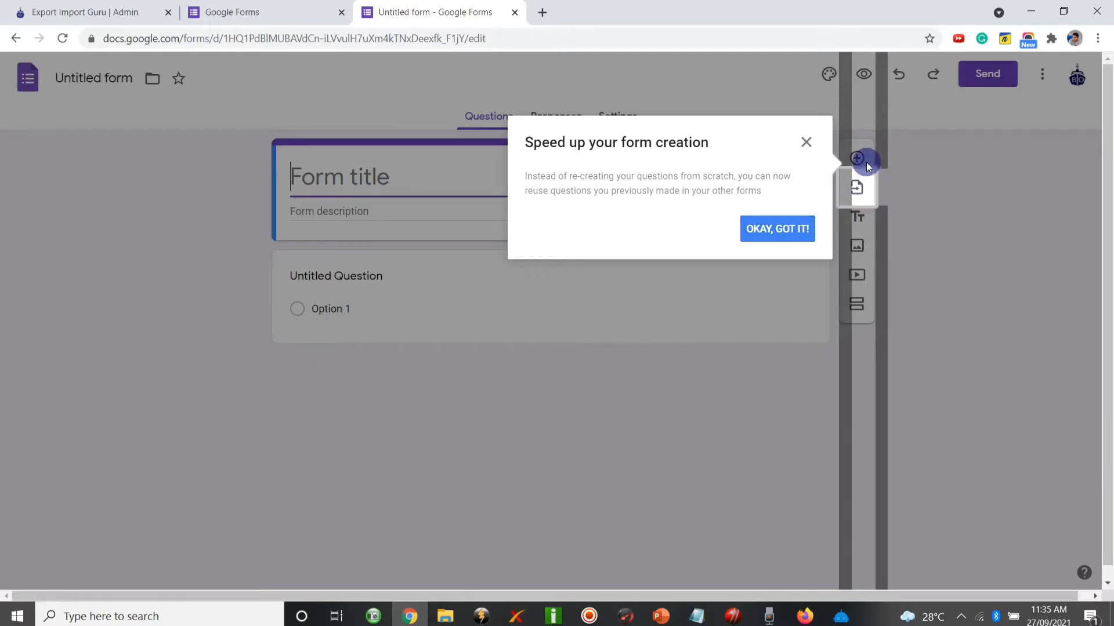
pyautogui.click(799, 230)
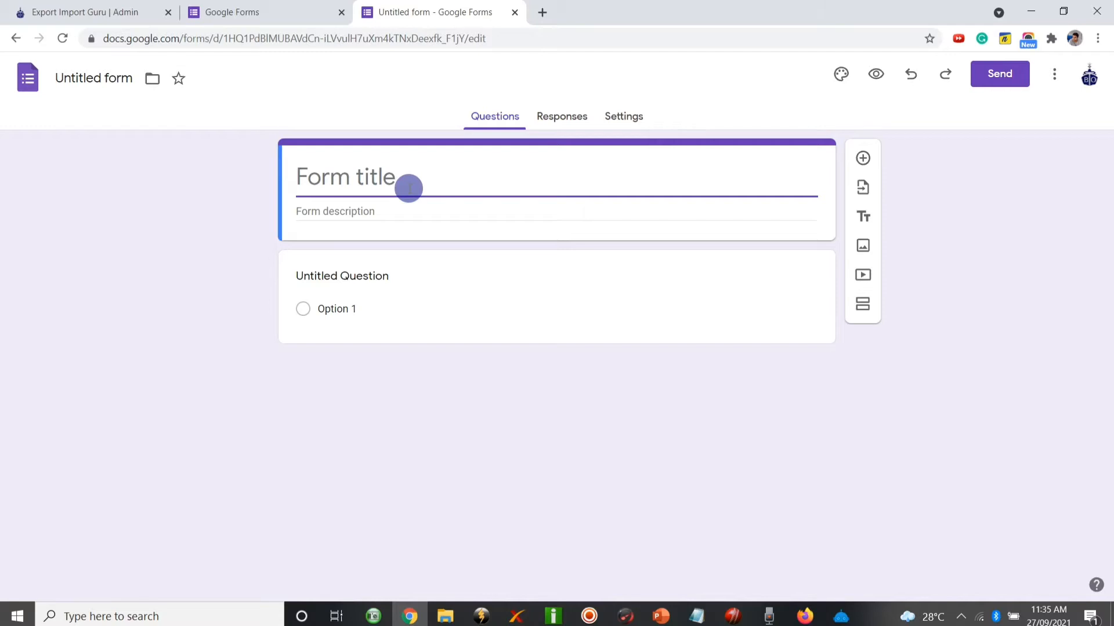
pyautogui.write('Dai')
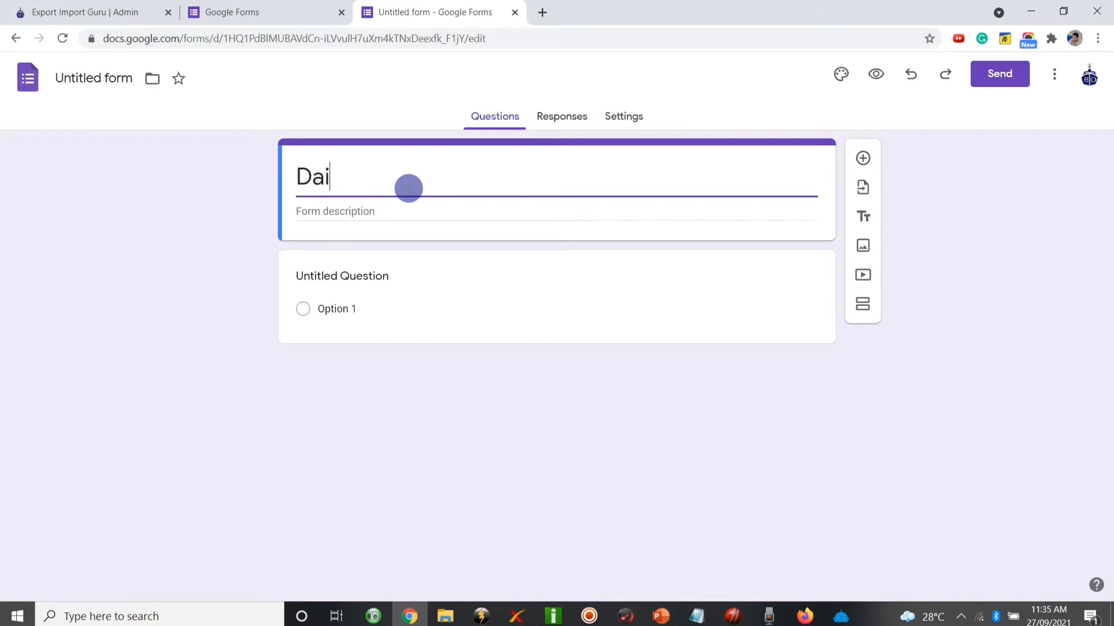
pyautogui.write('ly Glo')
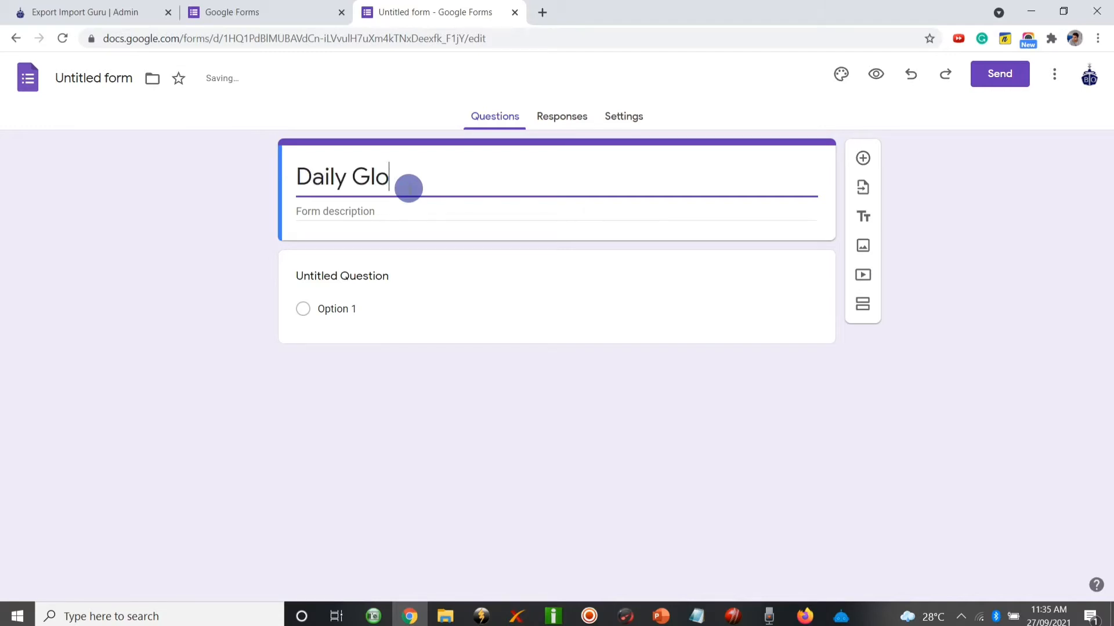
pyautogui.write('bal Sa')
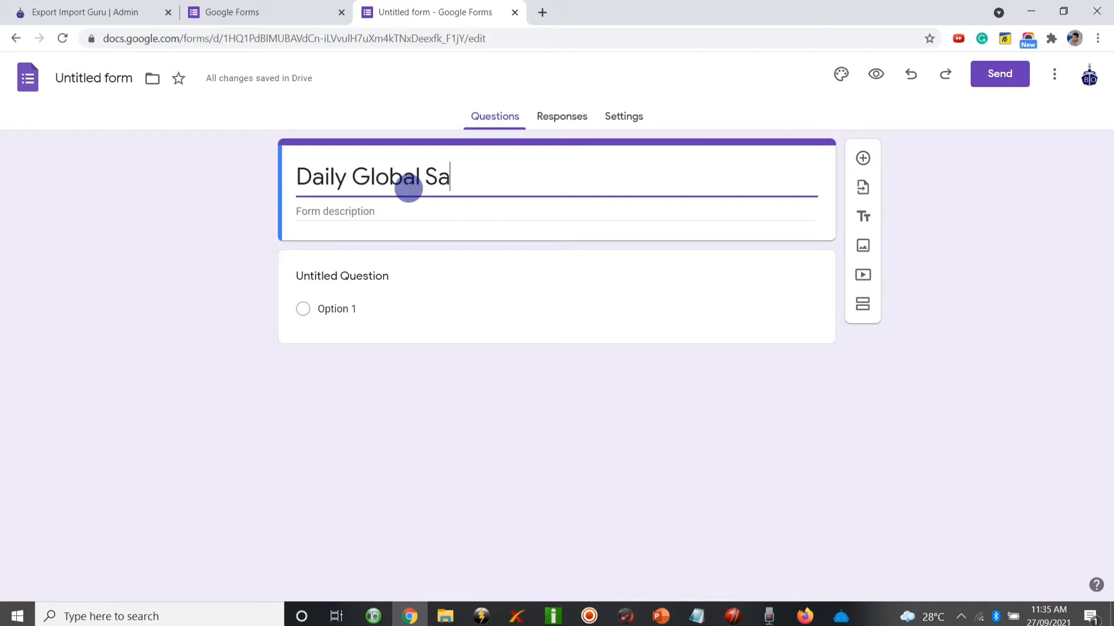
pyautogui.write('les R')
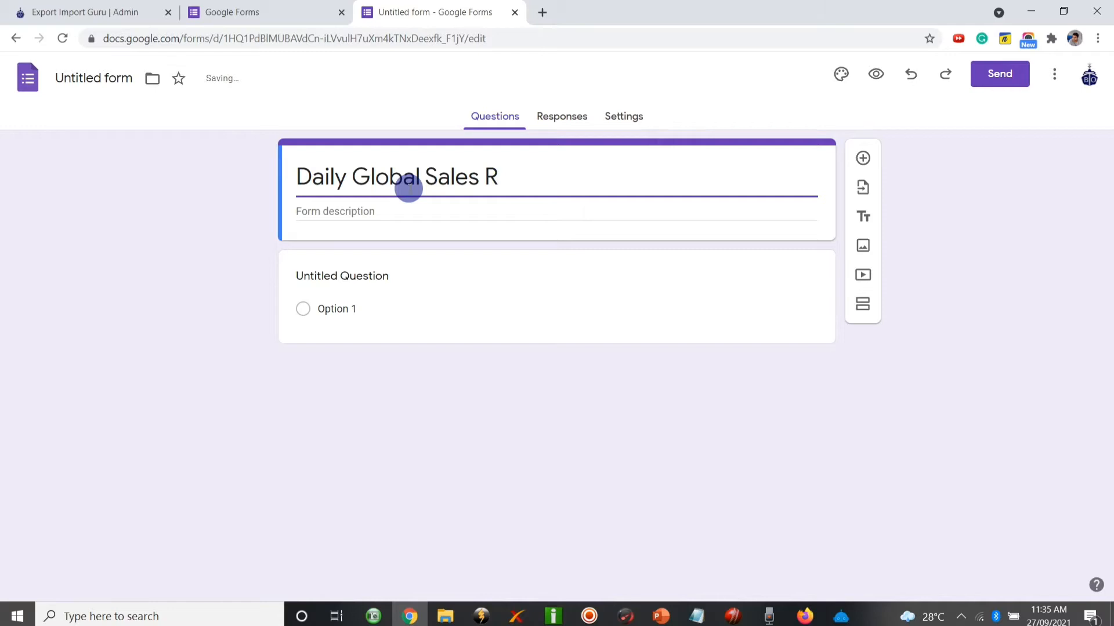
pyautogui.write('ecordss')
pyautogui.press('BackSpace')
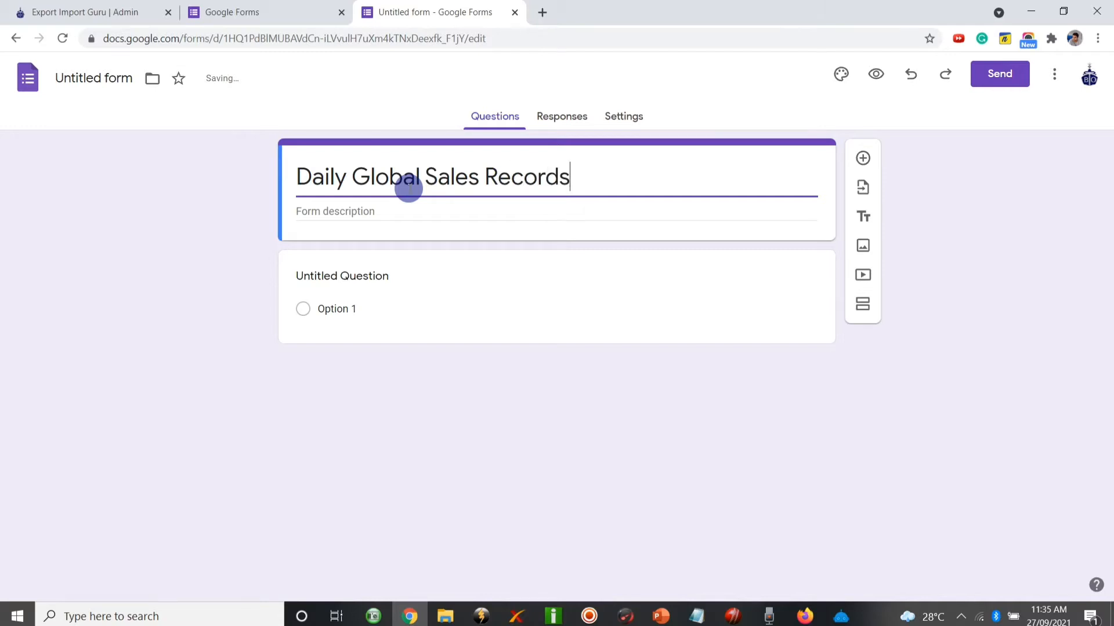
pyautogui.hotkey('ctrl', 'BackSpace')
pyautogui.write('Sheet')
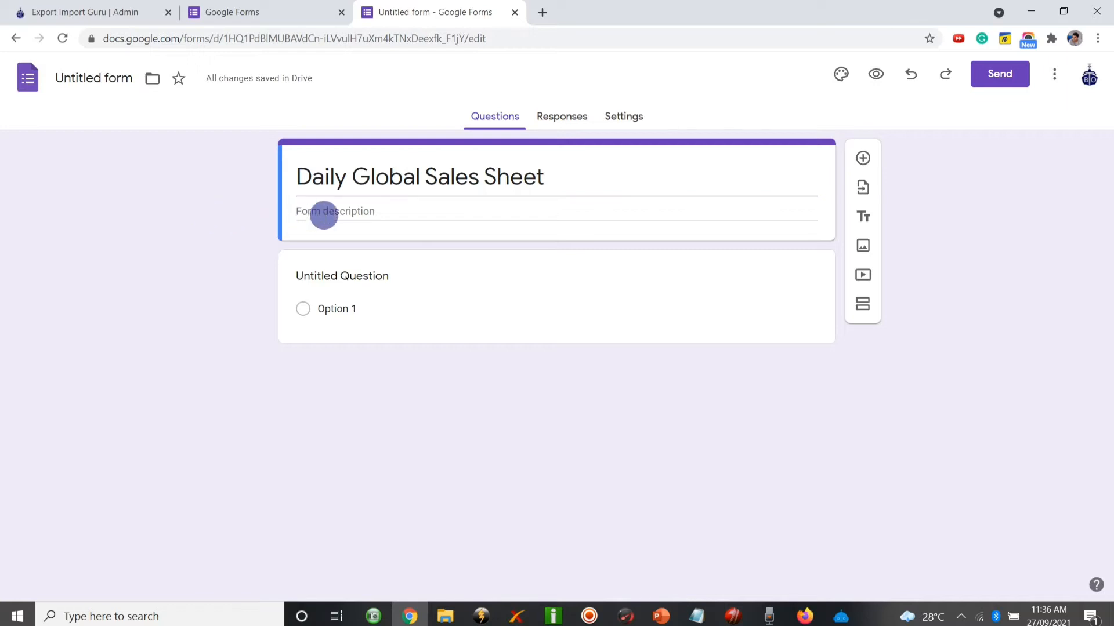
# Set the form description to "Daily Sales Reporting by Sales Representatives".
pyautogui.click(344, 211)
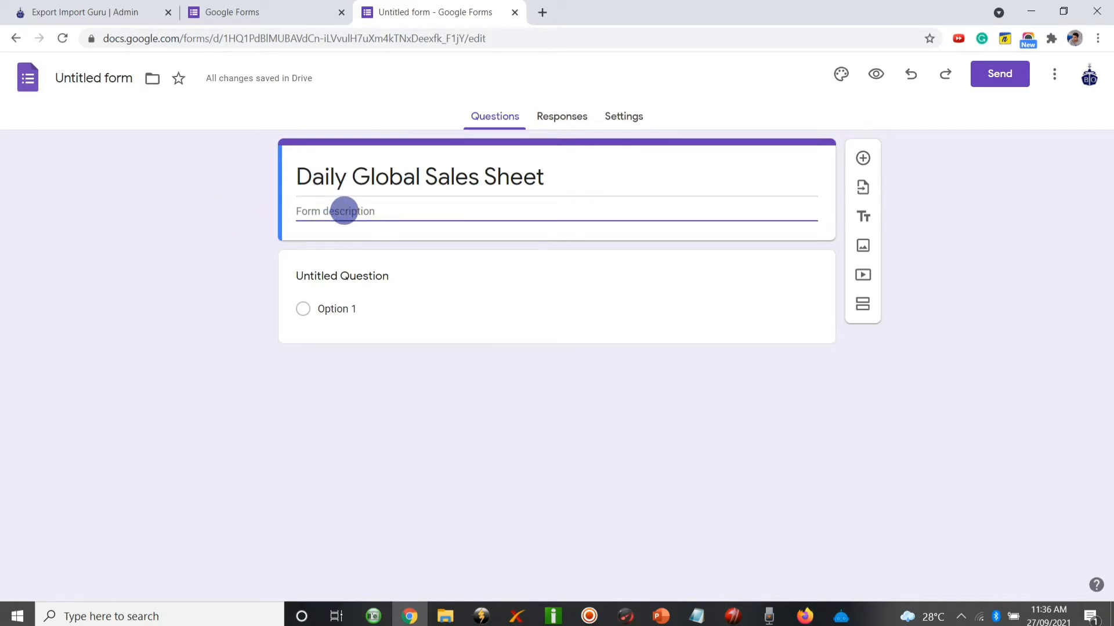
pyautogui.write('Daily')
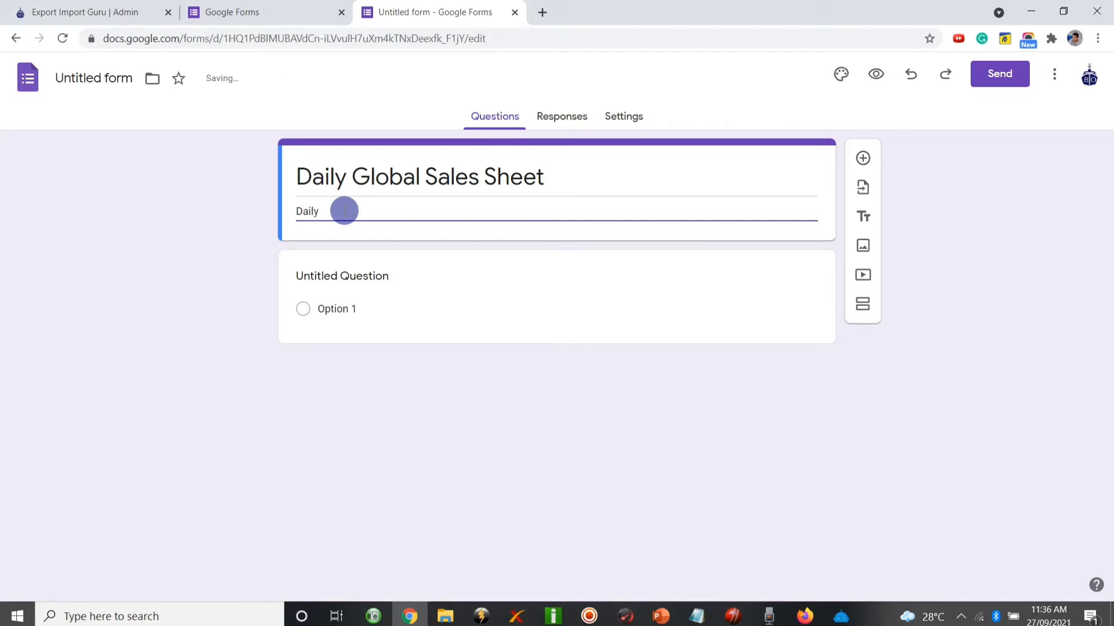
pyautogui.write(' Sales Reporting ')
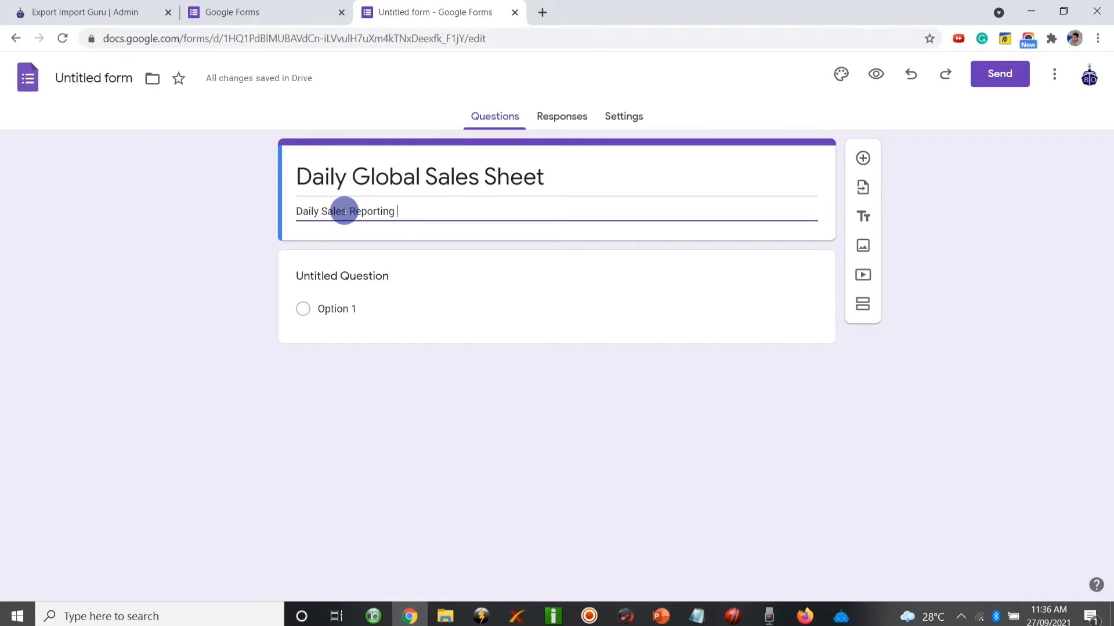
pyautogui.write('by S')
pyautogui.write('ales Re')
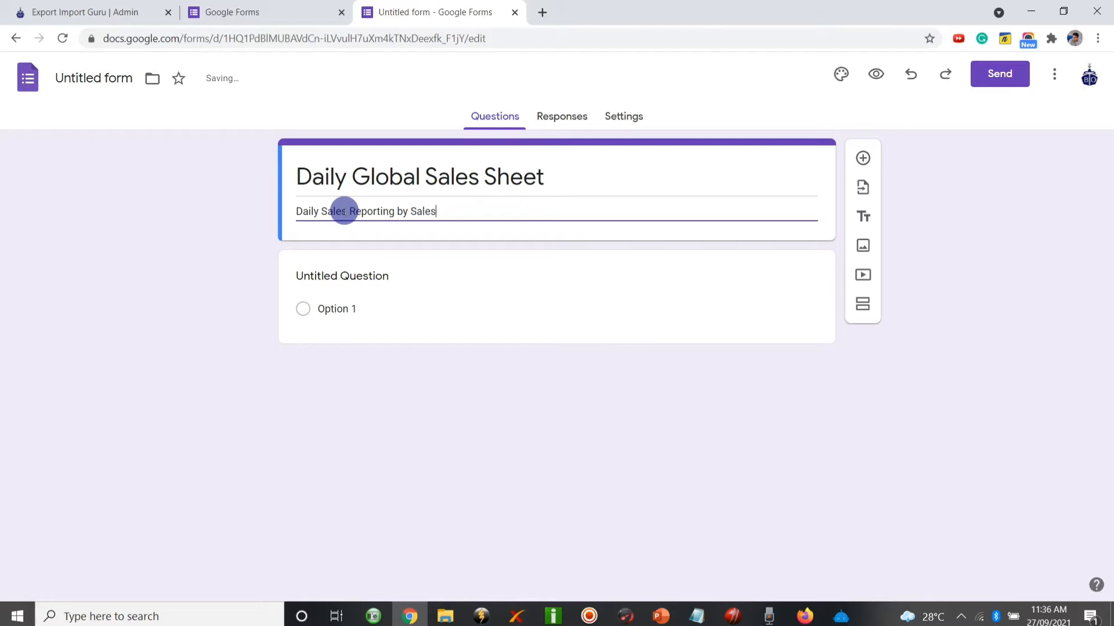
pyautogui.write('presentatives')
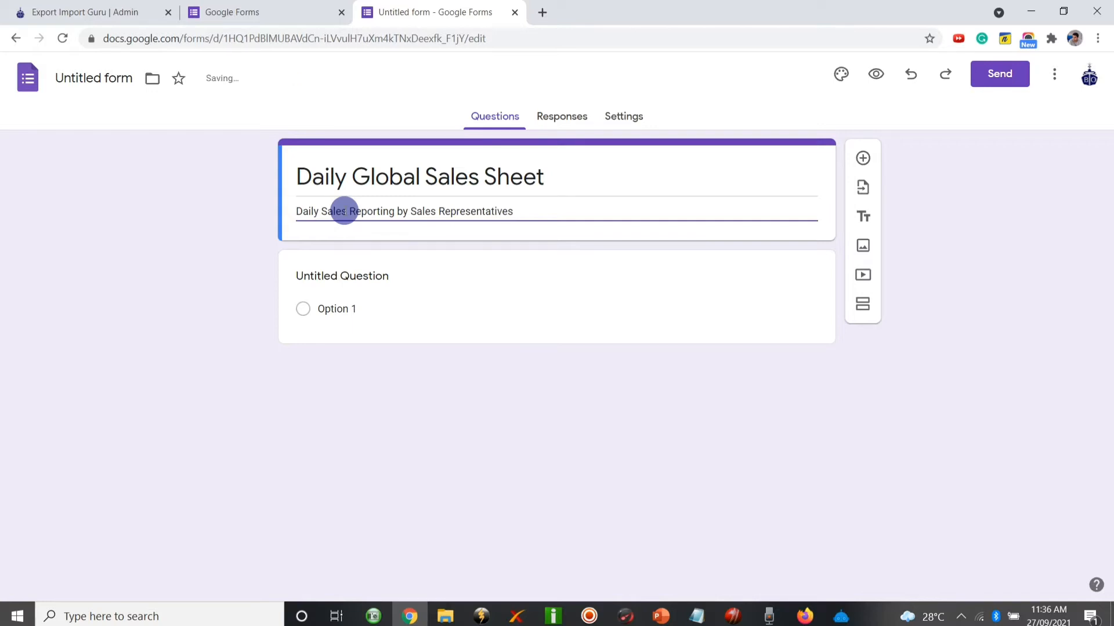
pyautogui.click(415, 158)
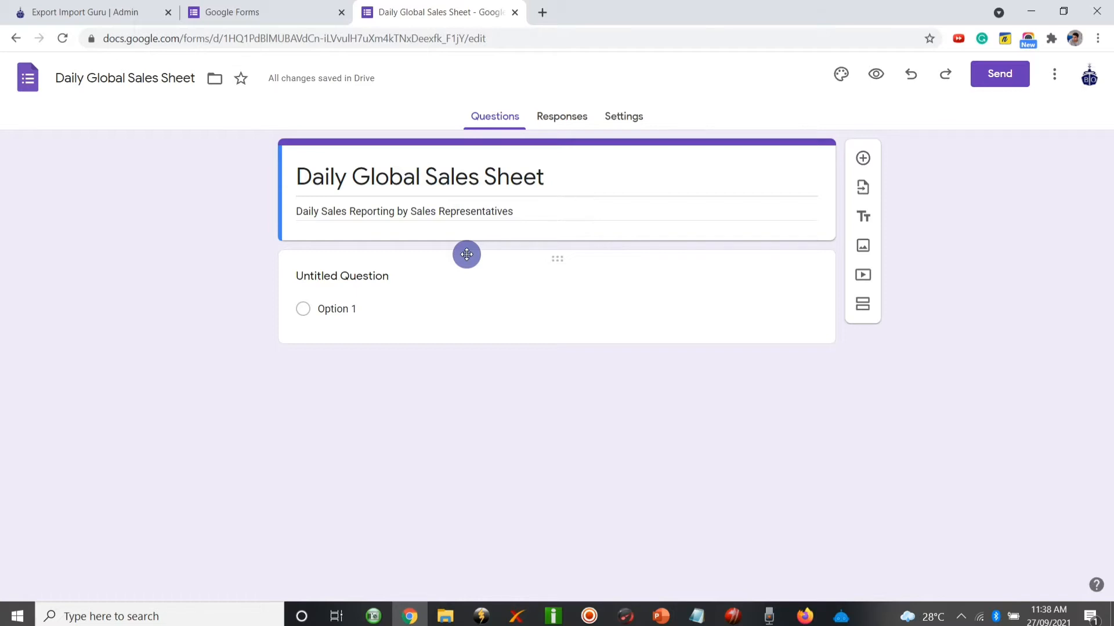
# Turn the untitled first question into a required date question titled "Date".
pyautogui.click(462, 303)
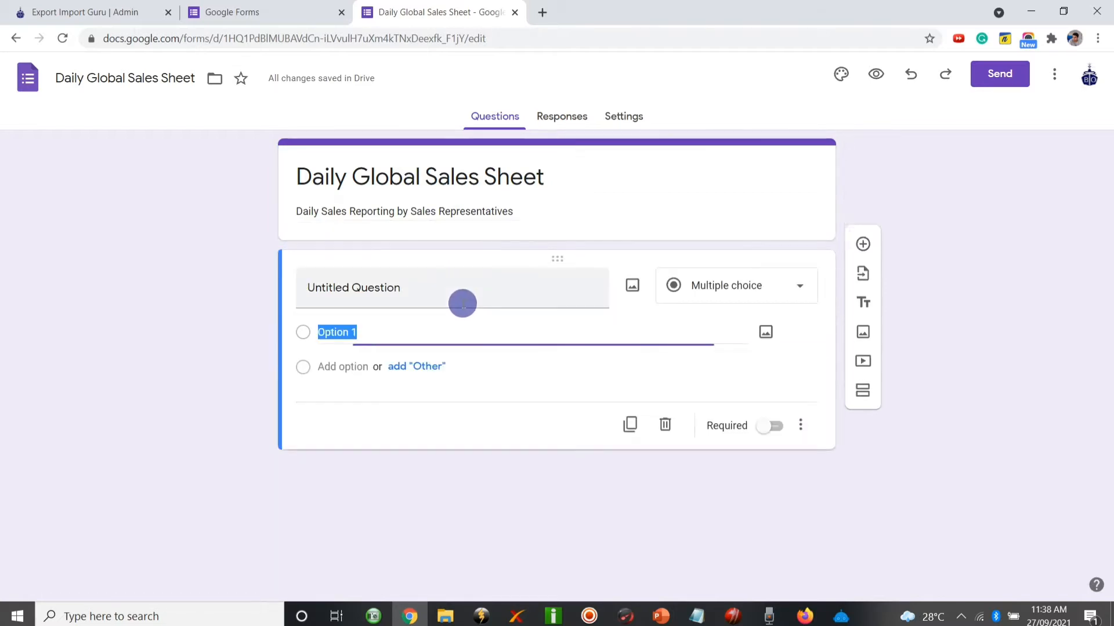
pyautogui.click(455, 298)
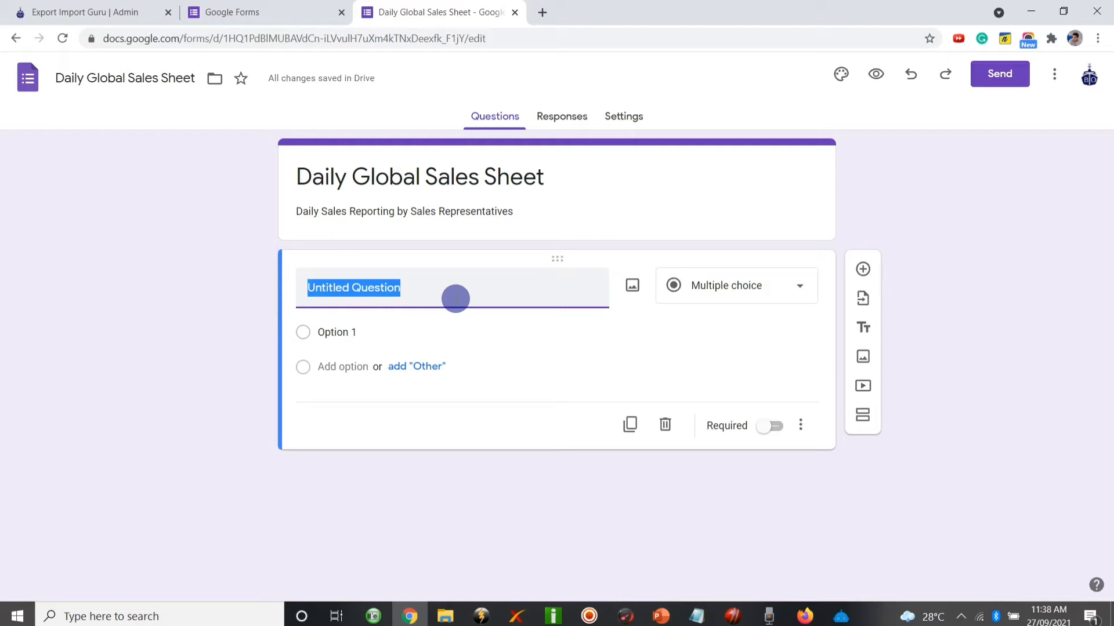
pyautogui.press('BackSpace')
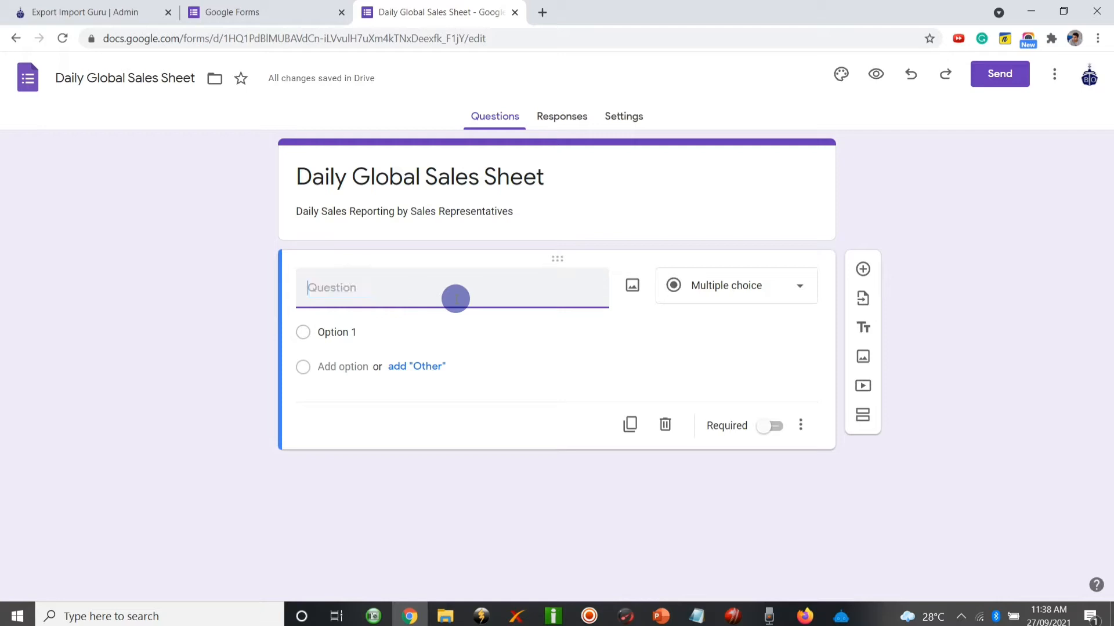
pyautogui.write('Date')
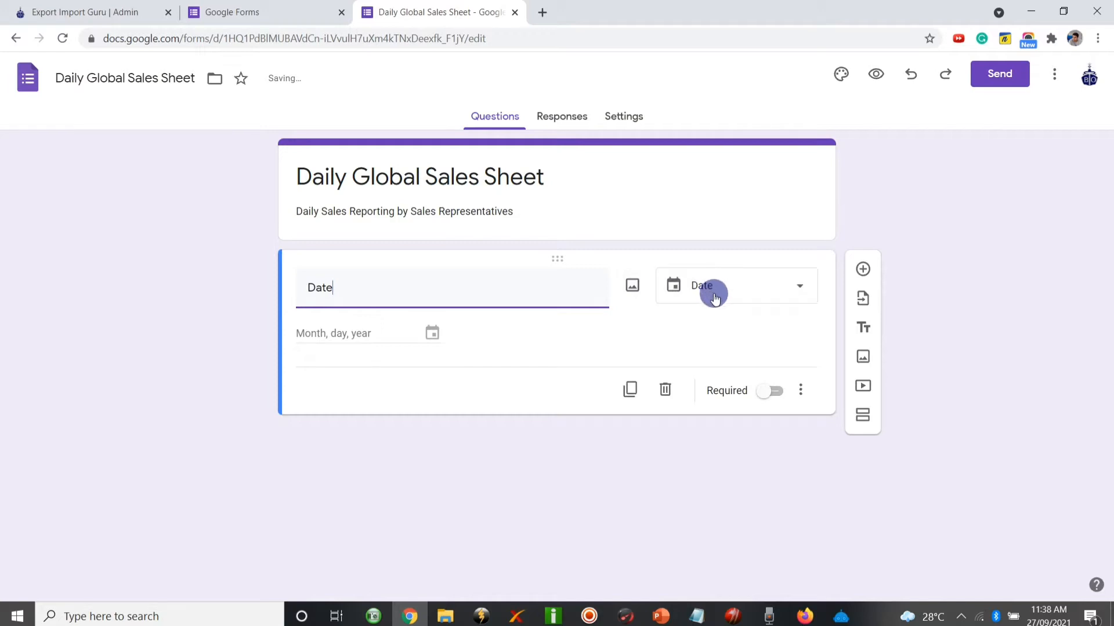
pyautogui.click(768, 394)
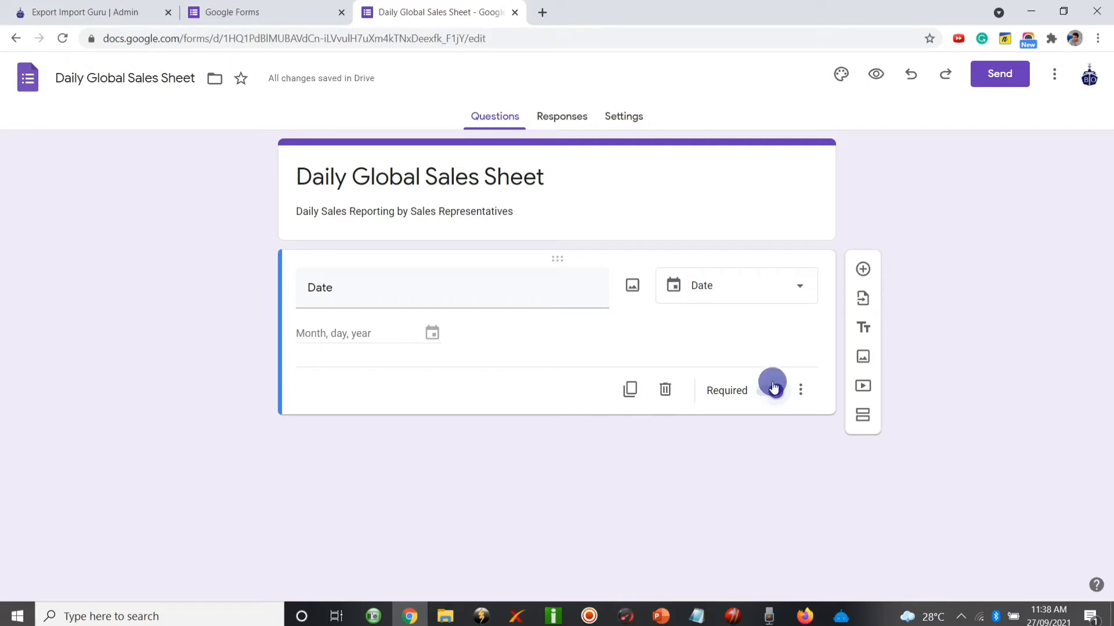
# Add a required short-answer question titled "Team Code" below the Date question.
pyautogui.click(861, 269)
pyautogui.click(455, 398)
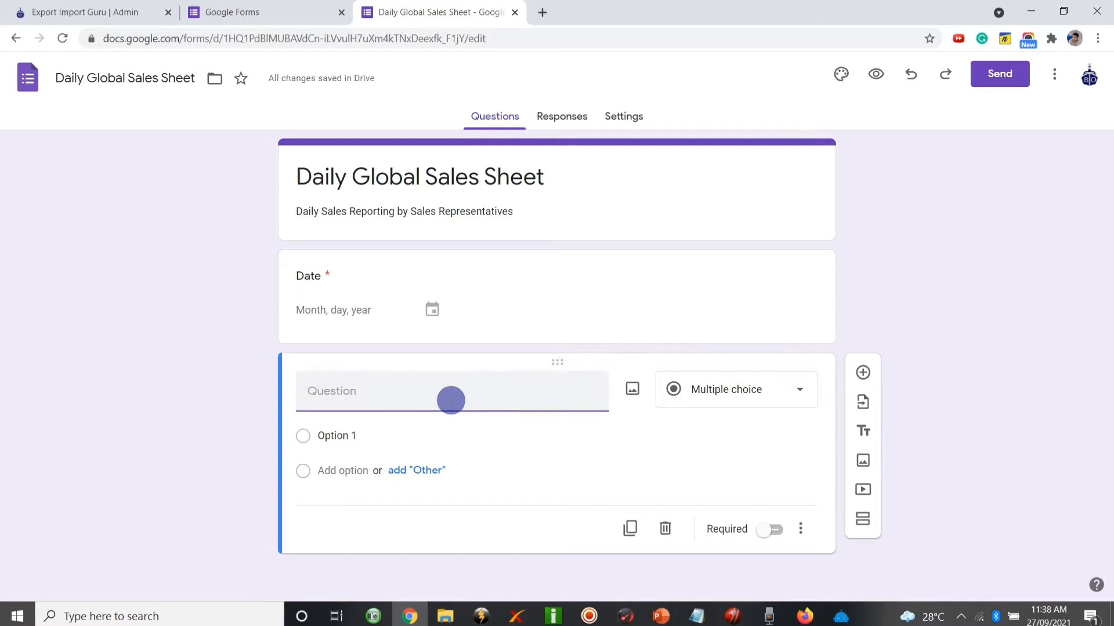
pyautogui.write('Team Code')
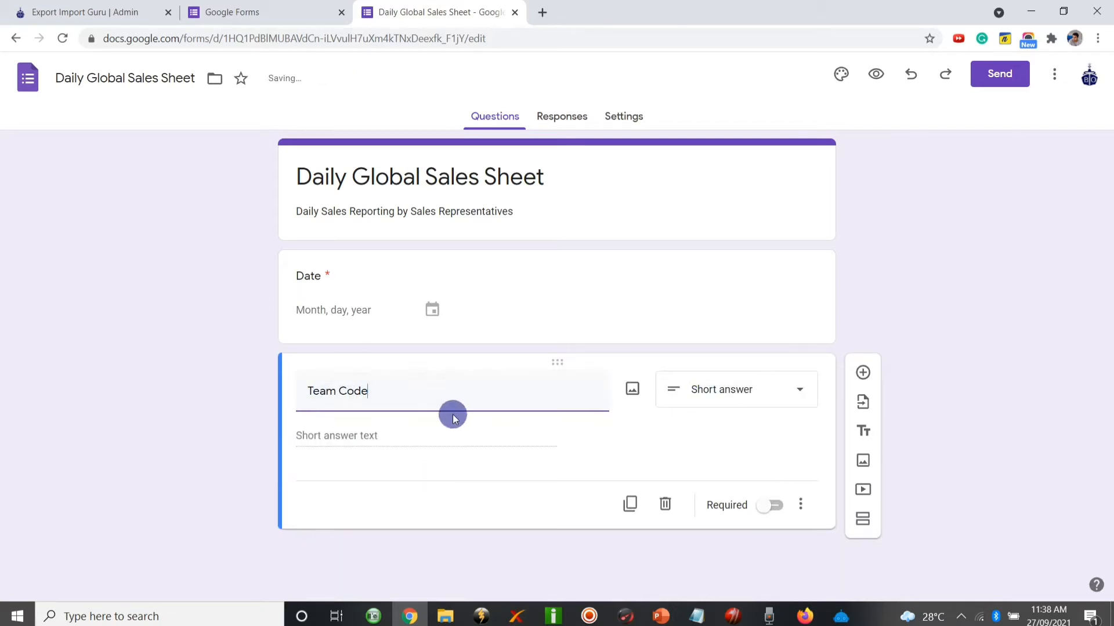
pyautogui.click(772, 504)
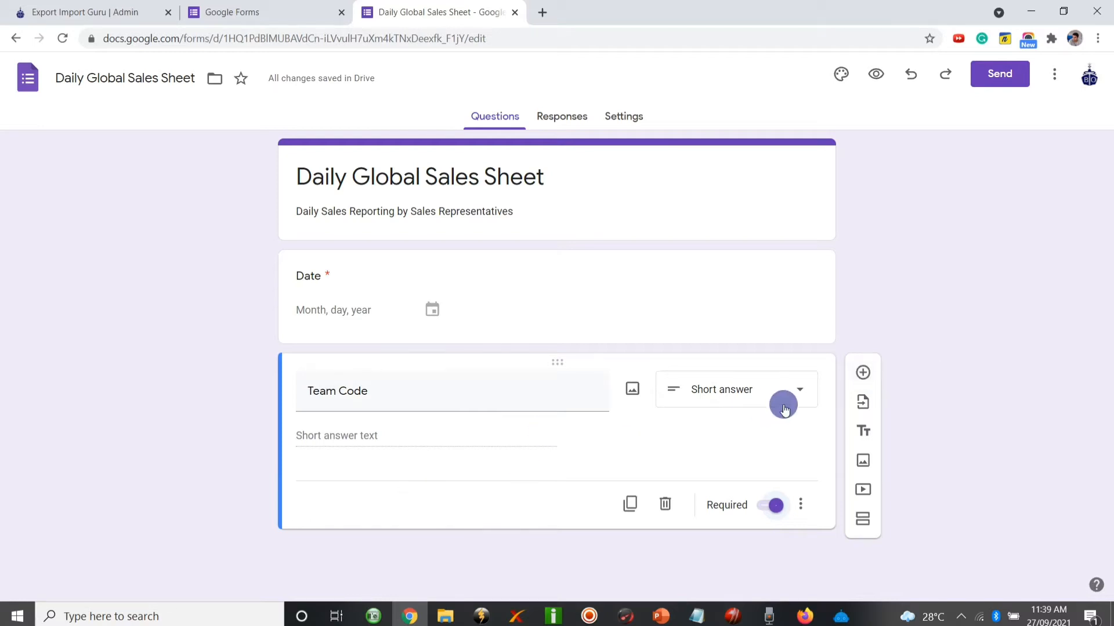
# Add a file upload question titled "Market Rates Images (Upload 4 different rates images)" below Team Code, allowing respondents to upload files to Drive.
pyautogui.click(863, 373)
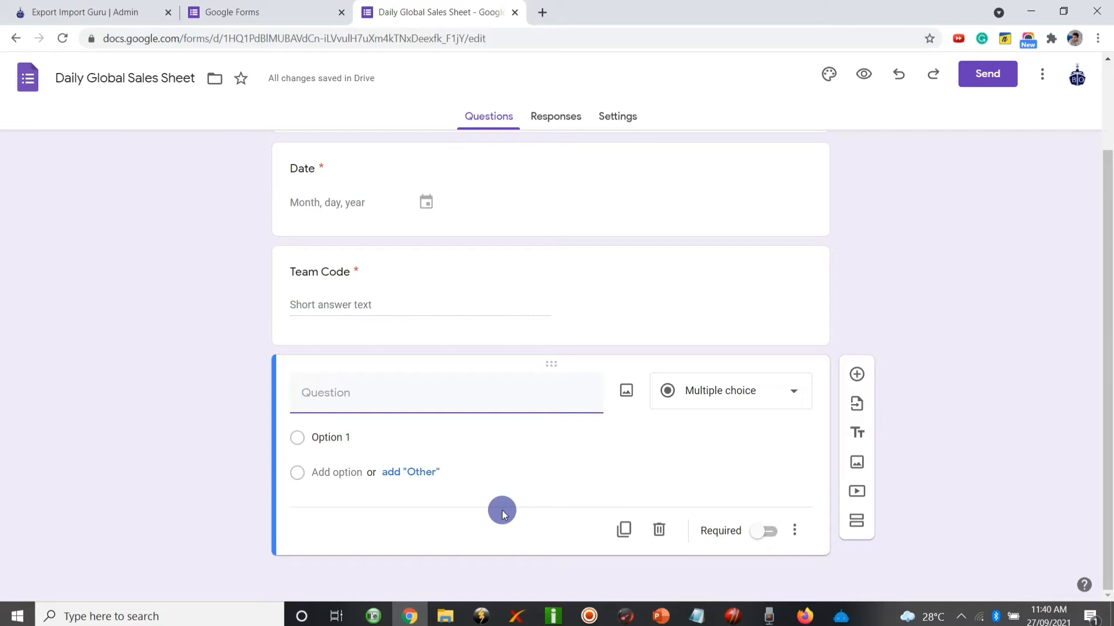
pyautogui.write('Market R')
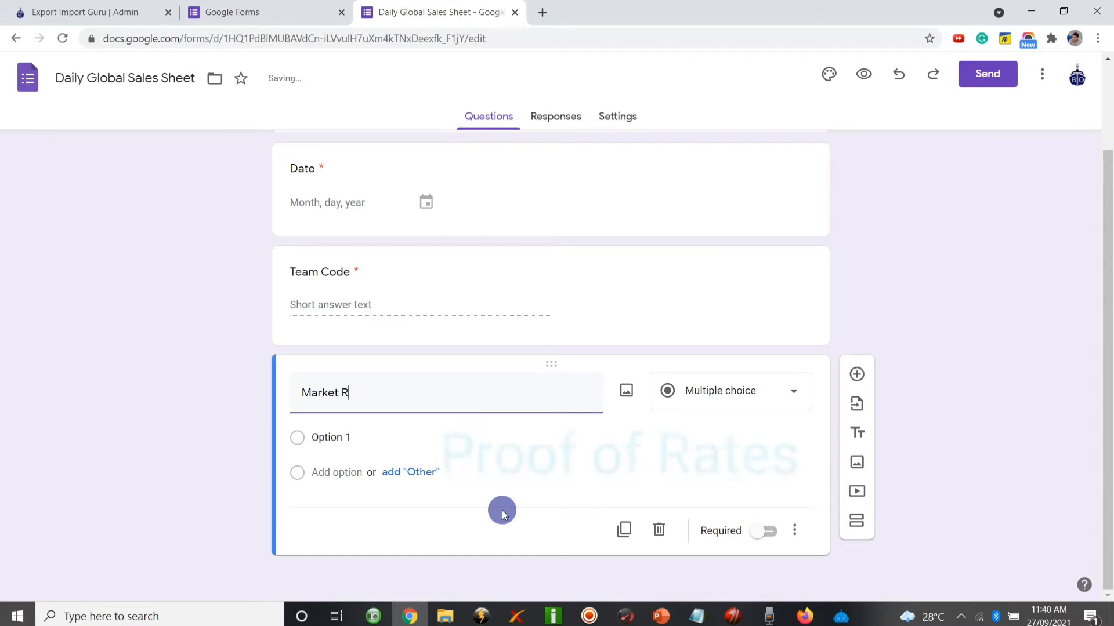
pyautogui.write('ates Images')
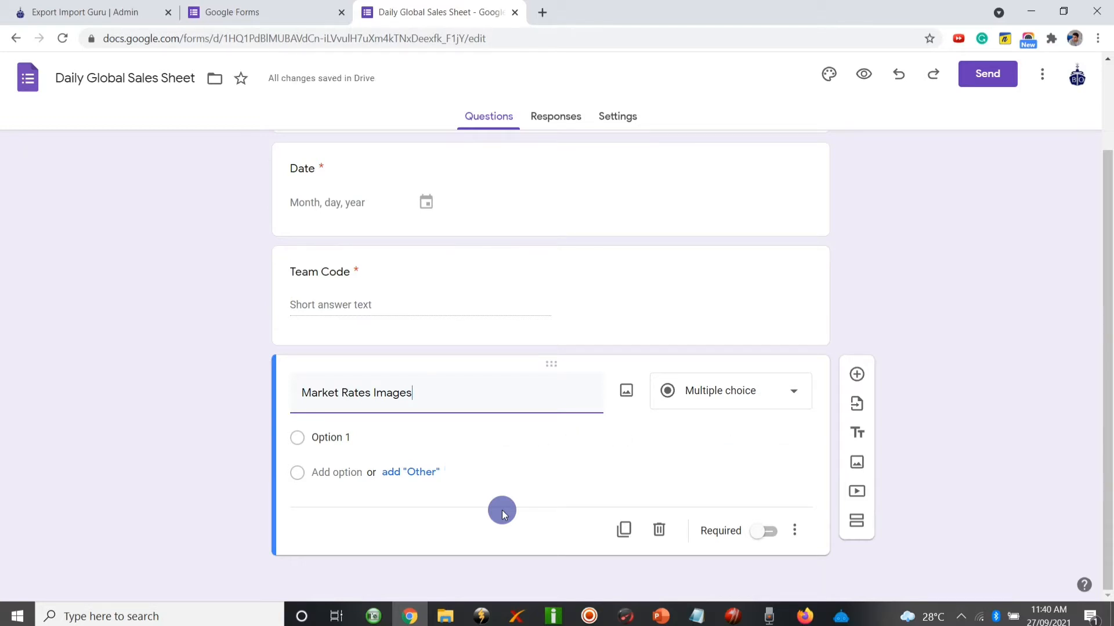
pyautogui.write('(Upload ')
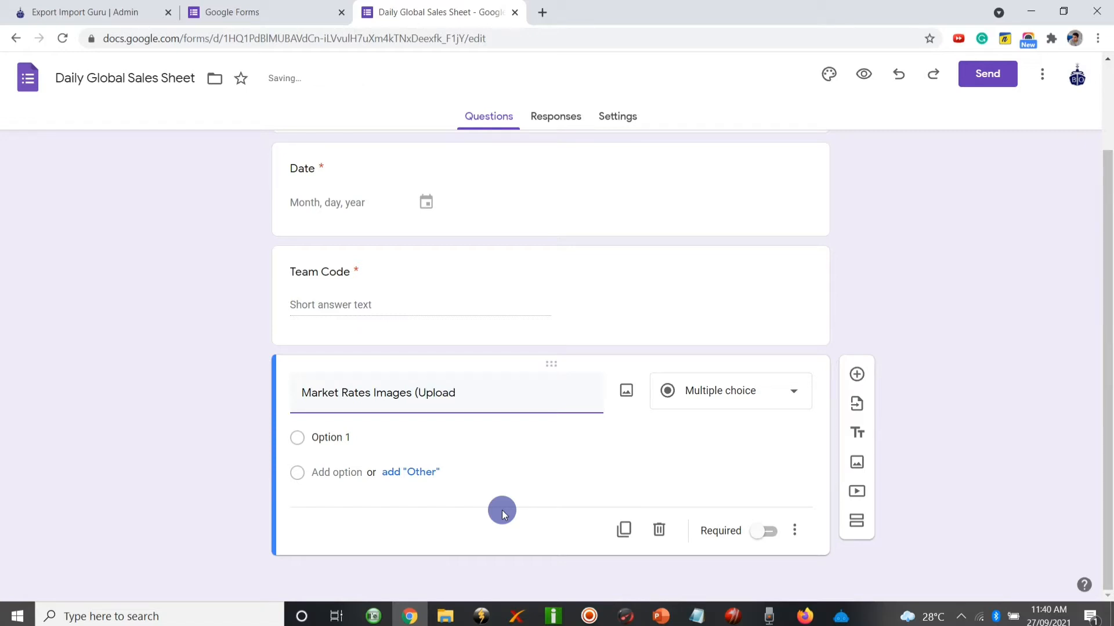
pyautogui.write('4 different rates image')
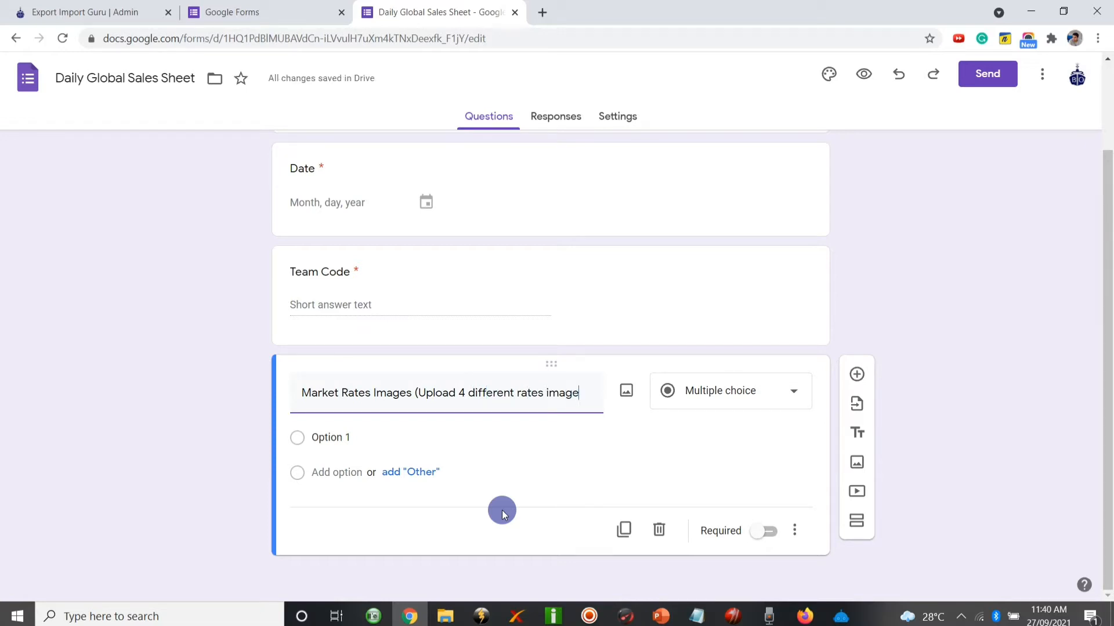
pyautogui.write('s)')
pyautogui.click(718, 400)
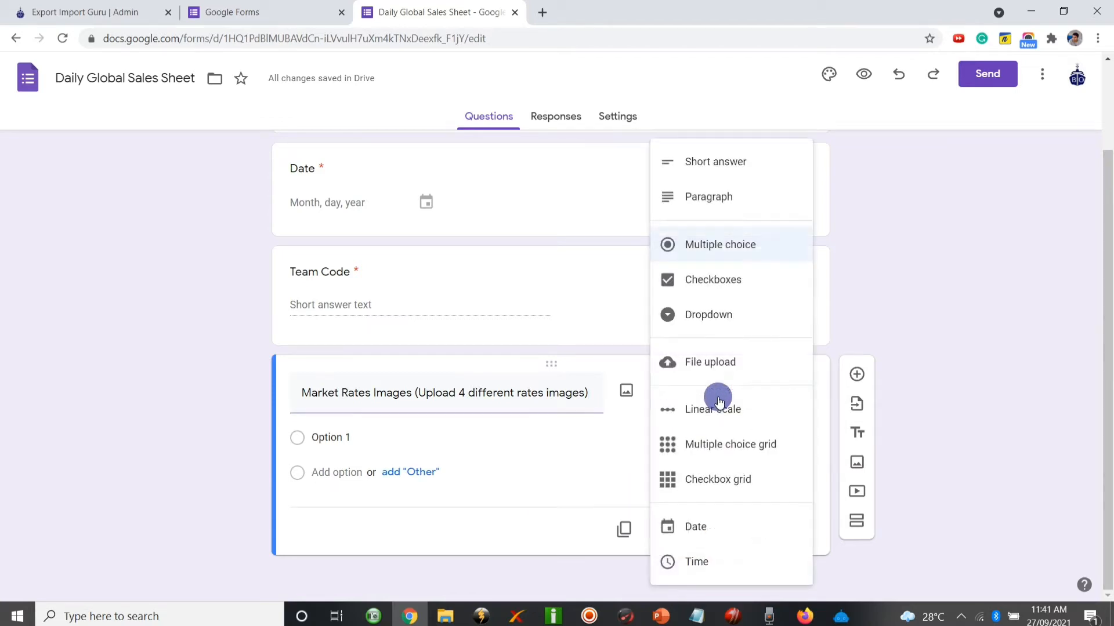
pyautogui.click(709, 362)
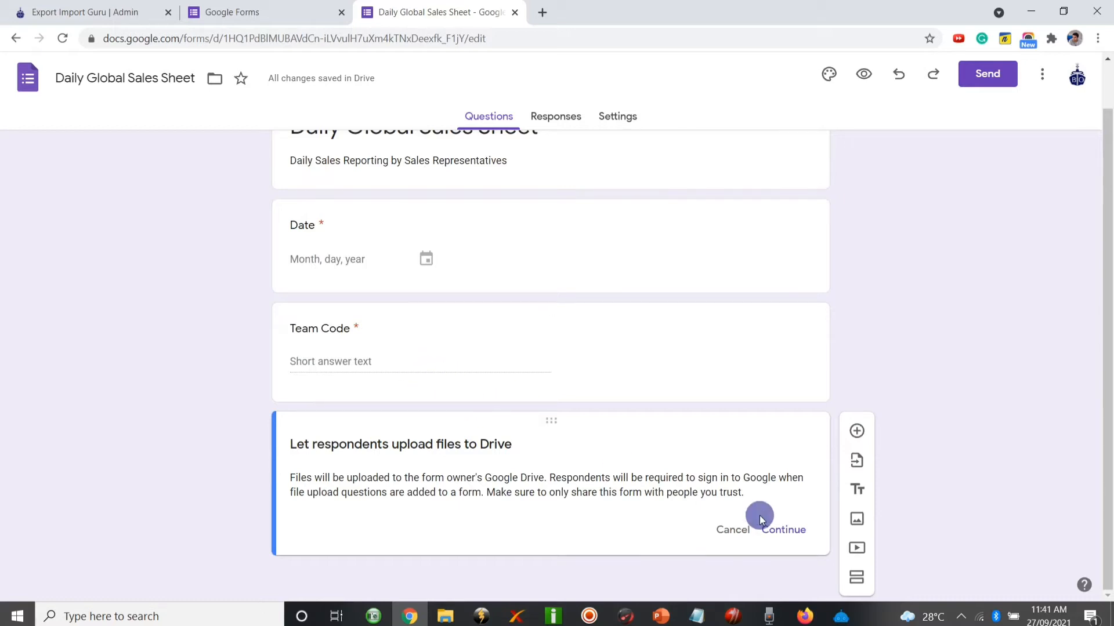
pyautogui.click(781, 530)
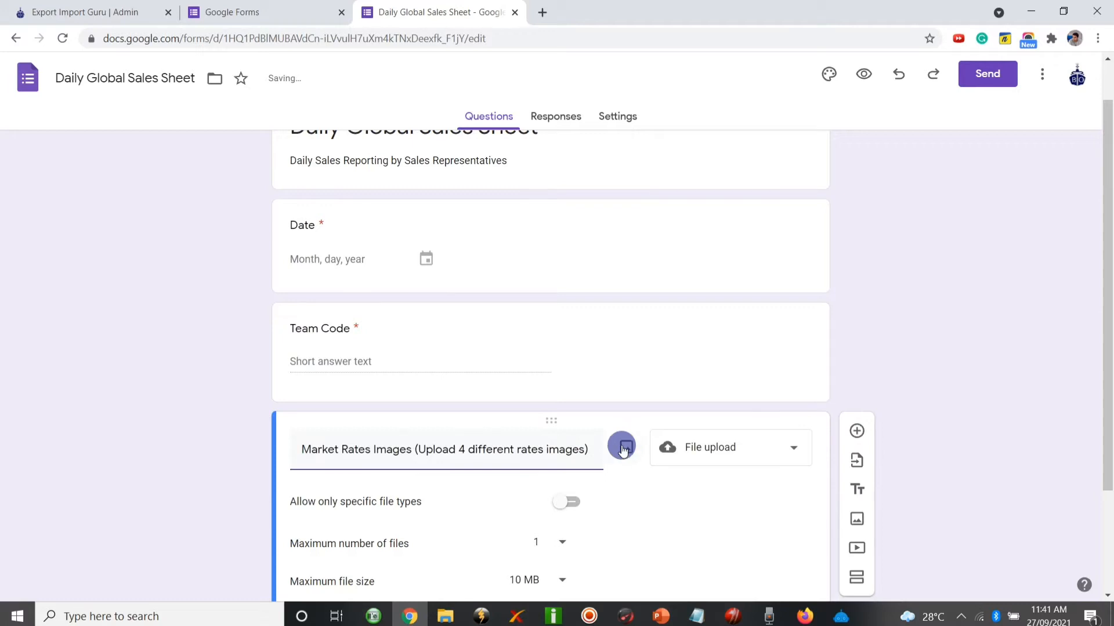
# Allow a maximum of 10 files of up to 10 MB on the Market Rates Images question and make it required.
pyautogui.scroll(-2, 615, 464)
pyautogui.click(547, 407)
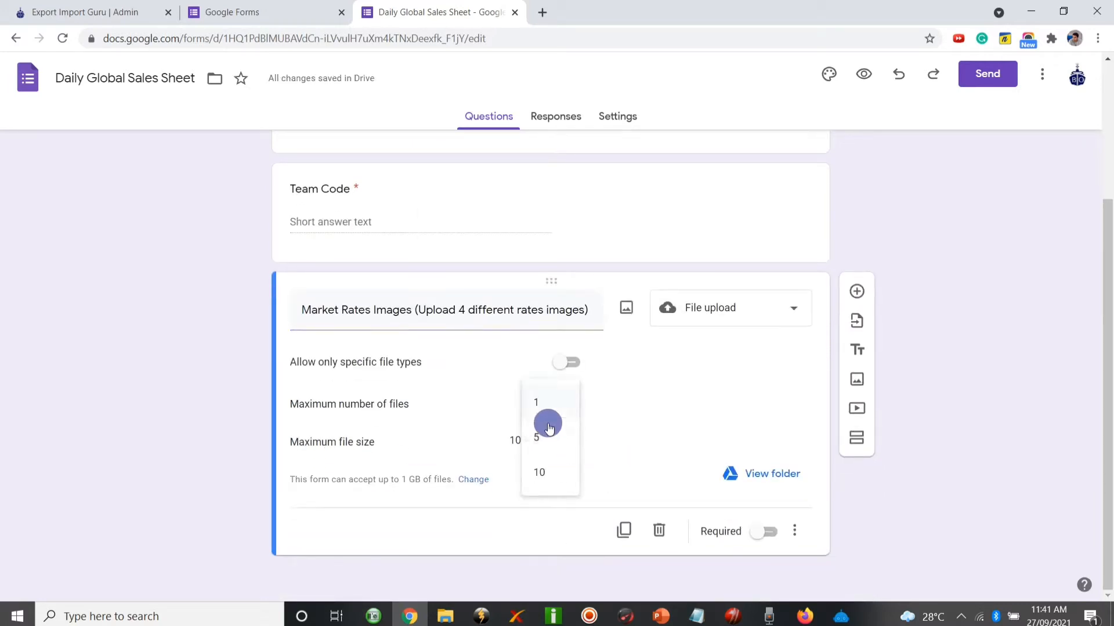
pyautogui.click(541, 471)
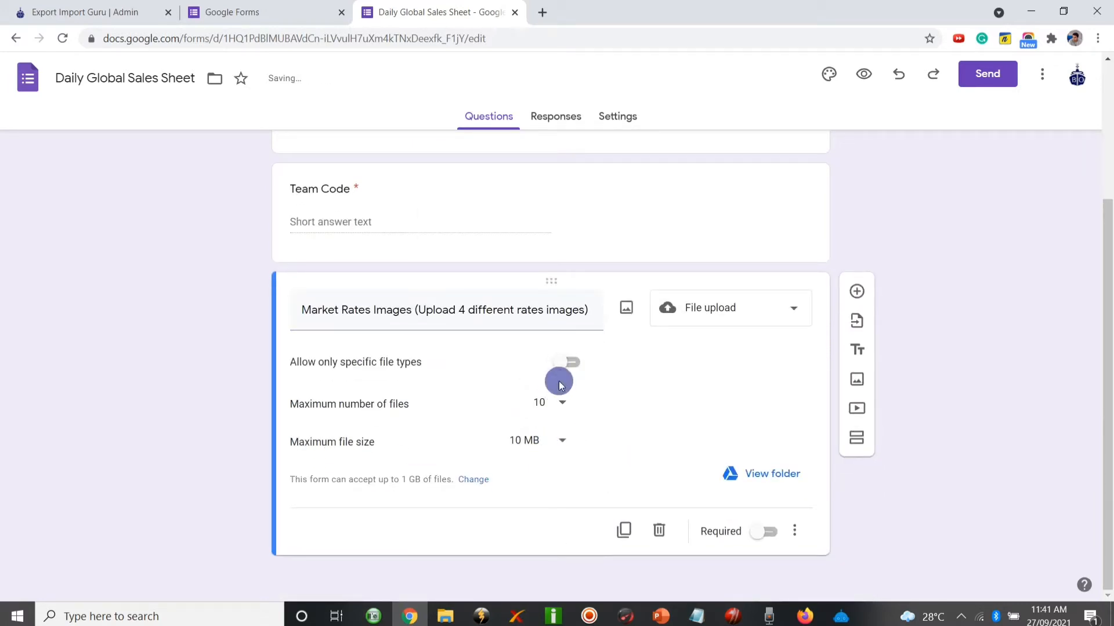
pyautogui.click(554, 402)
pyautogui.click(557, 402)
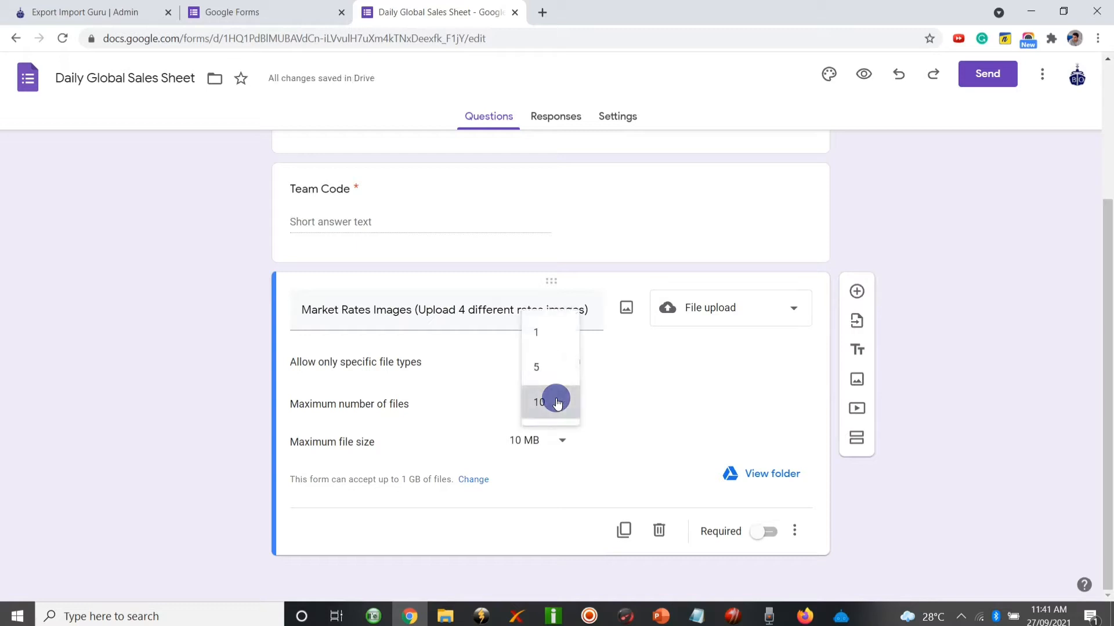
pyautogui.click(557, 402)
pyautogui.click(557, 402)
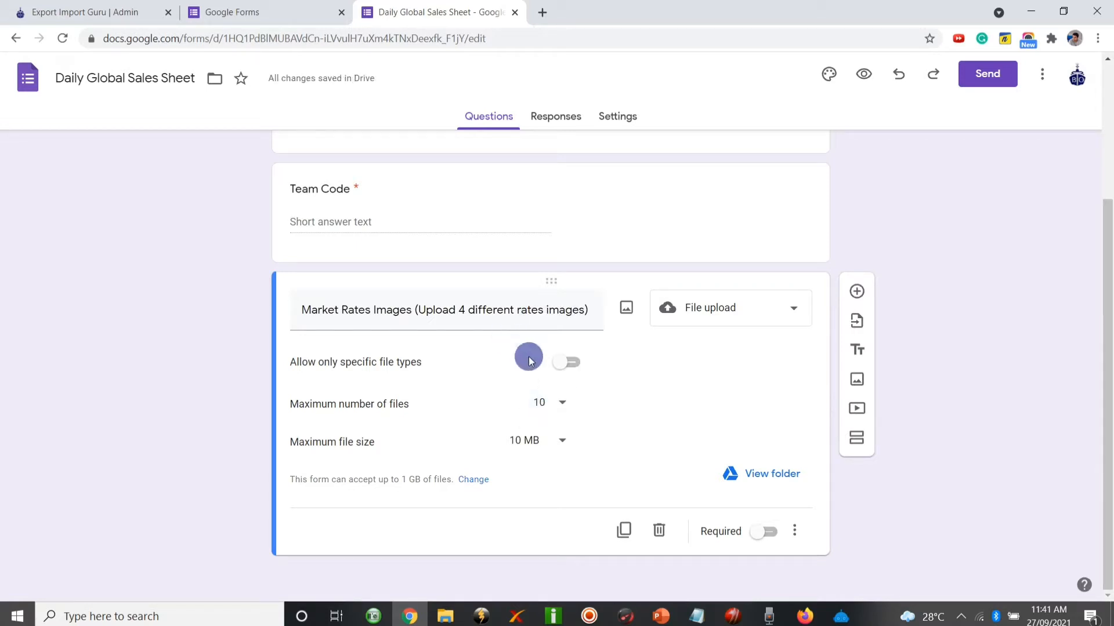
pyautogui.click(542, 438)
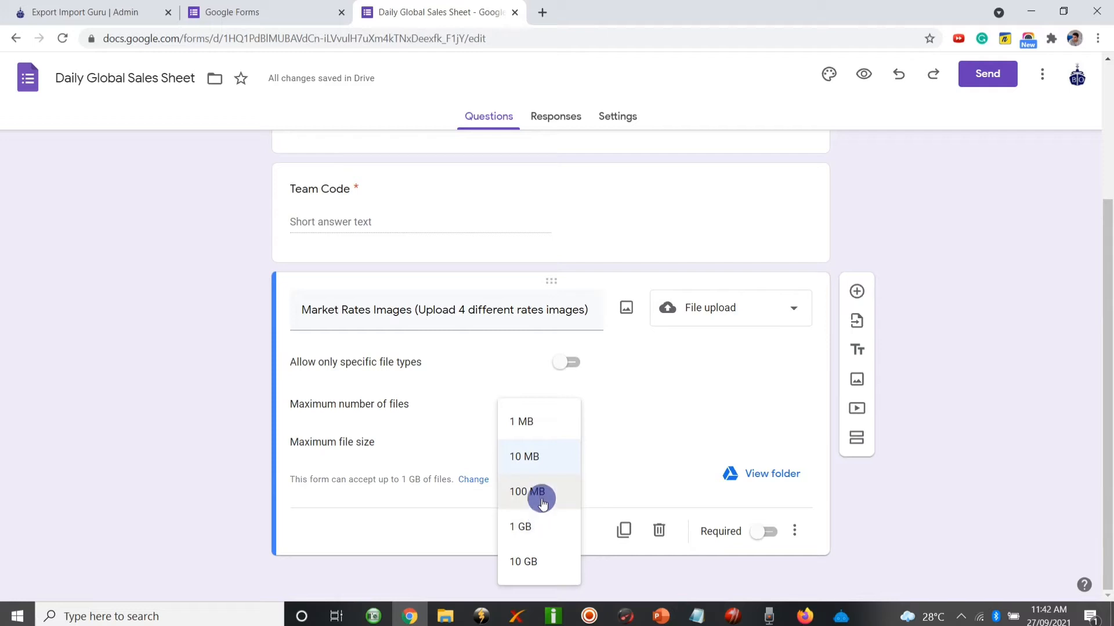
pyautogui.click(545, 473)
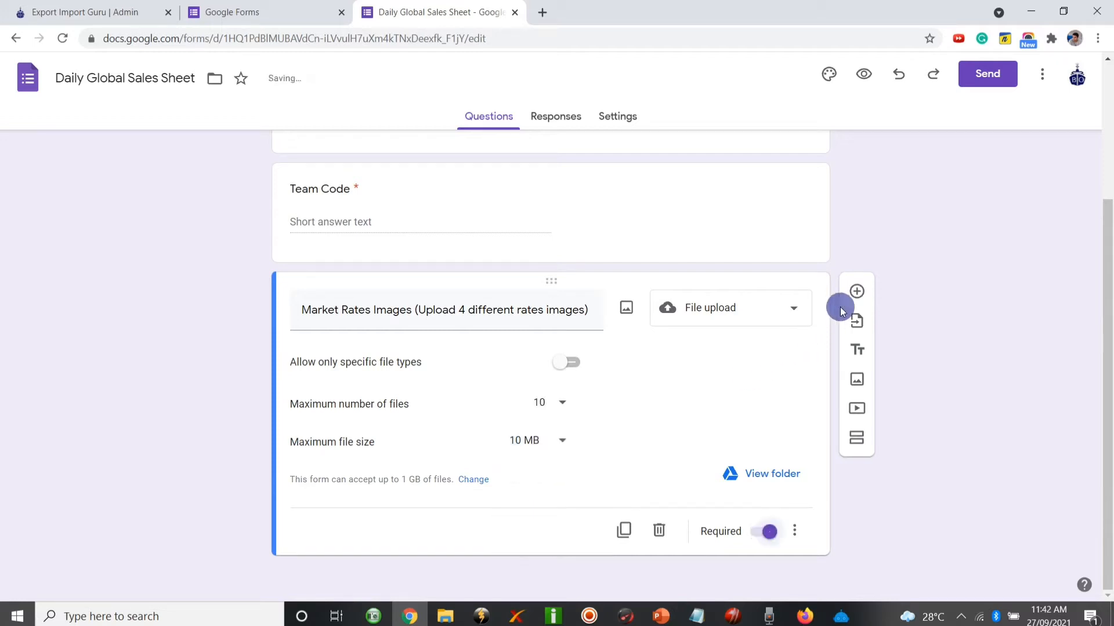
# Add a required short-answer question titled "Total Units Sold" below the Market Rates Images question.
pyautogui.click(854, 293)
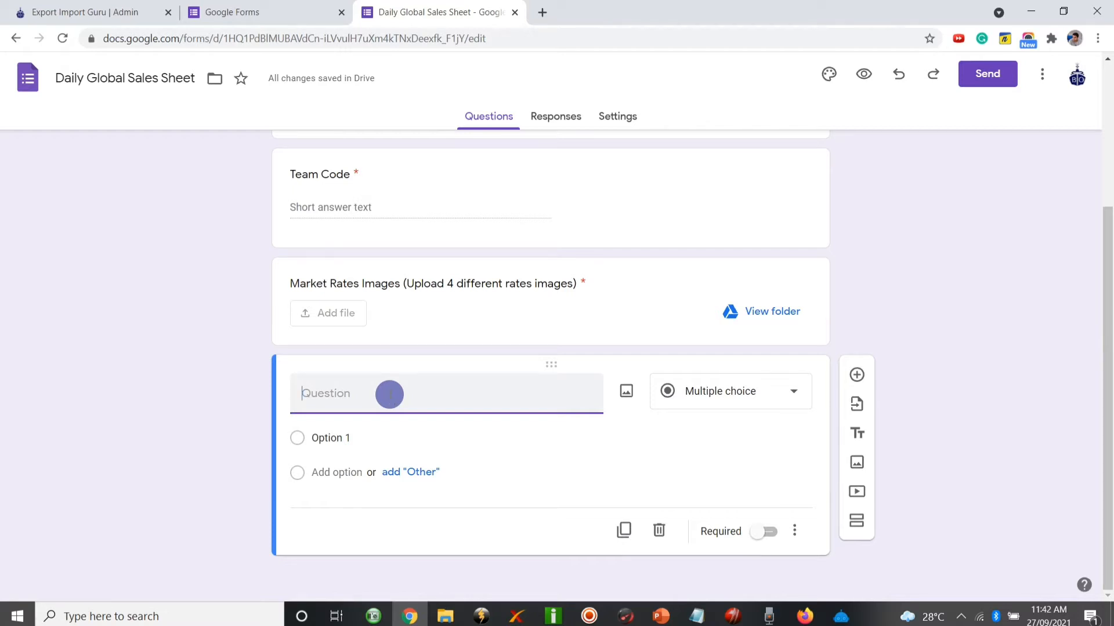
pyautogui.write('Total U')
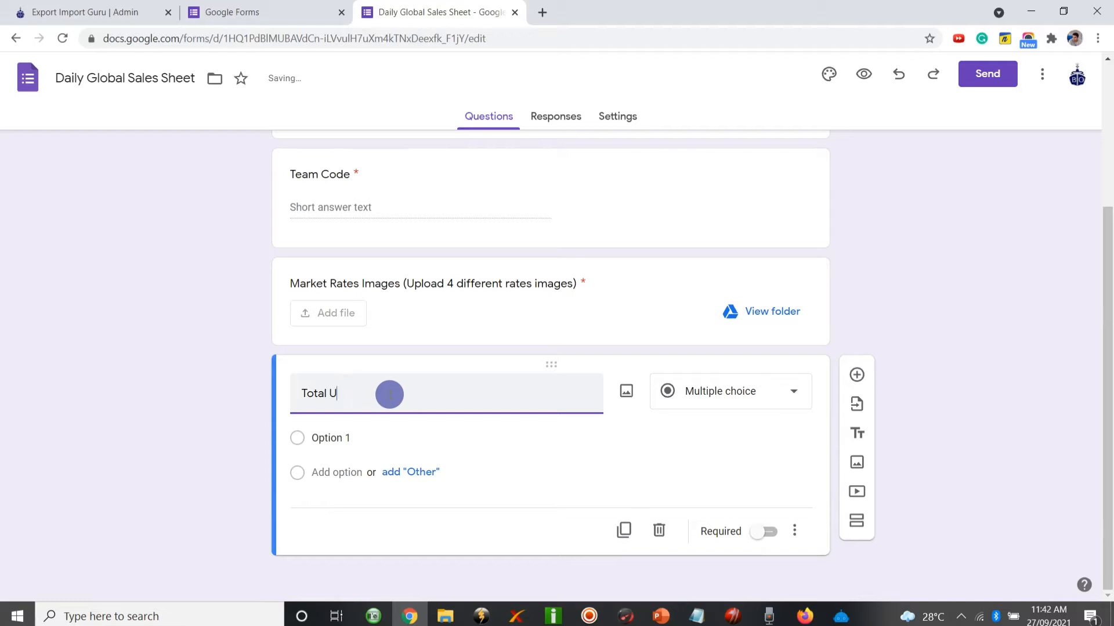
pyautogui.write('nites')
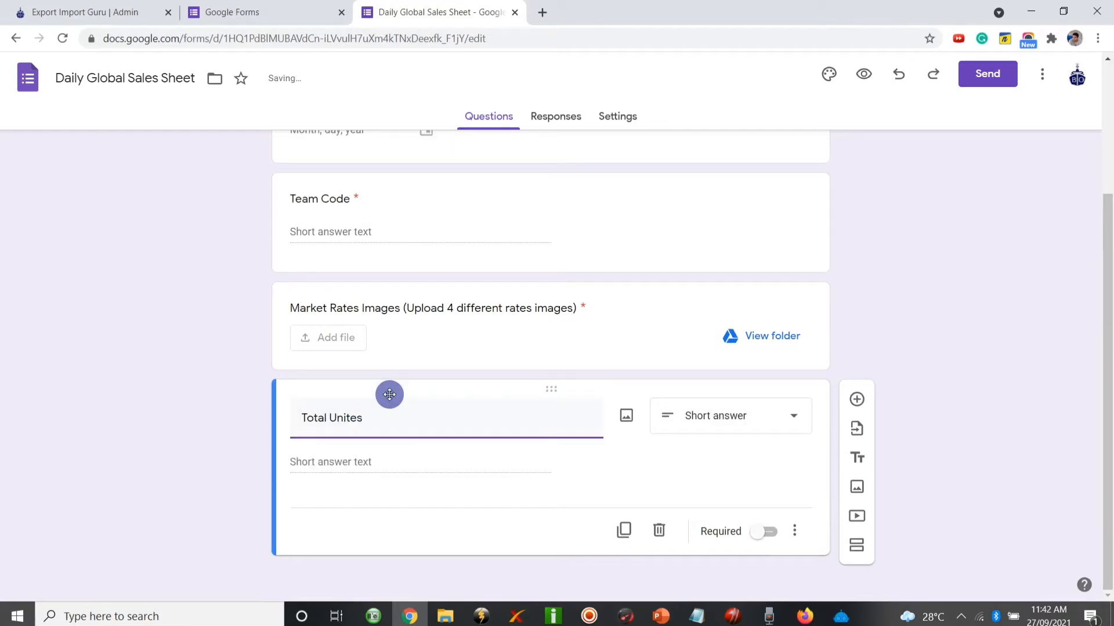
pyautogui.press('BackSpace')
pyautogui.press('BackSpace')
pyautogui.write('s Sold')
pyautogui.press('BackSpace')
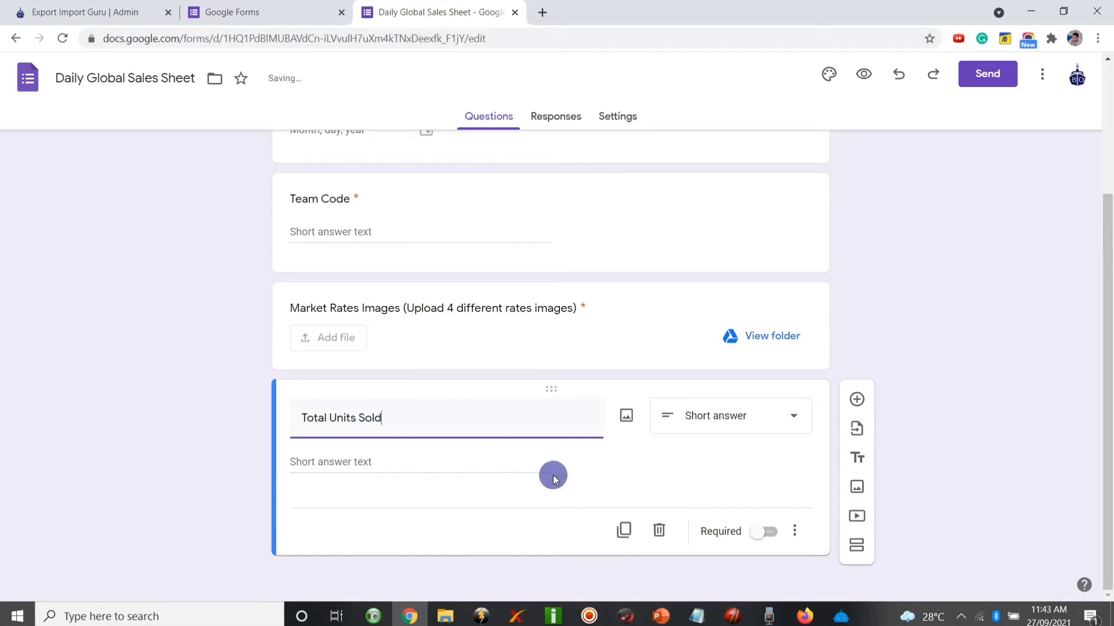
pyautogui.click(765, 532)
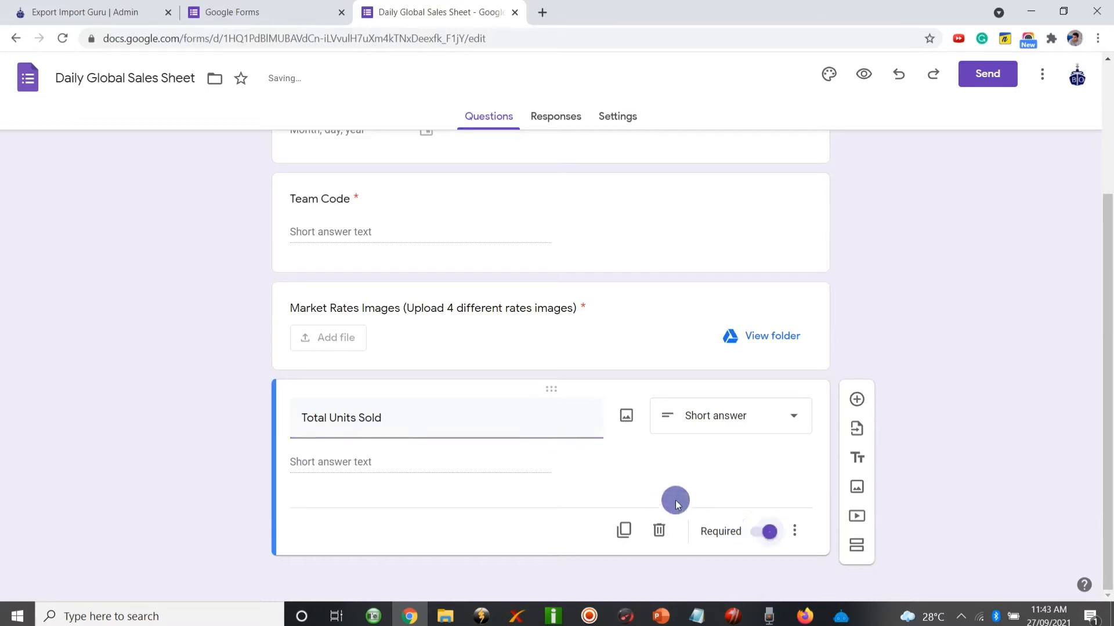
# Add a required short-answer question titled "Rates per Unit" below the Total Units Sold question.
pyautogui.click(855, 400)
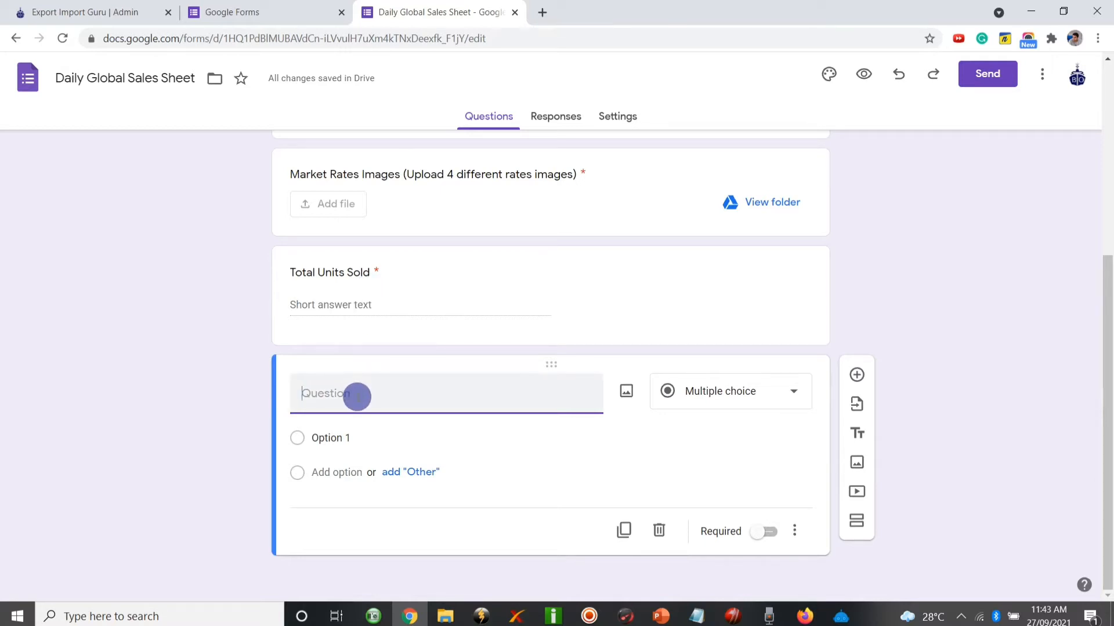
pyautogui.write('Total')
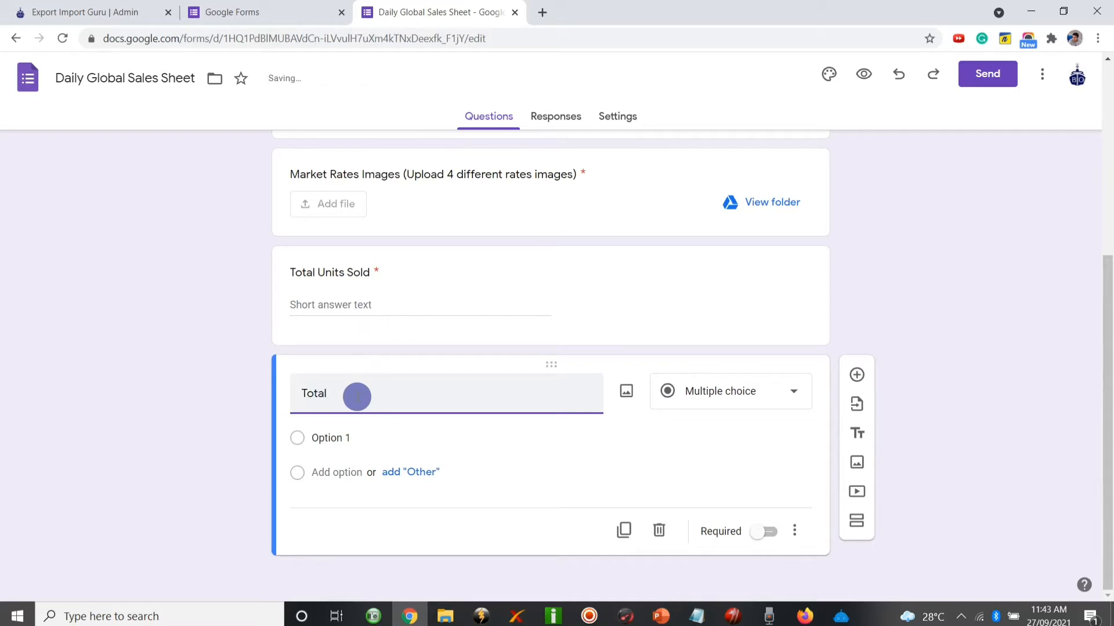
pyautogui.press('BackSpace')
pyautogui.press('BackSpace')
pyautogui.press('BackSpace')
pyautogui.press('BackSpace')
pyautogui.press('BackSpace')
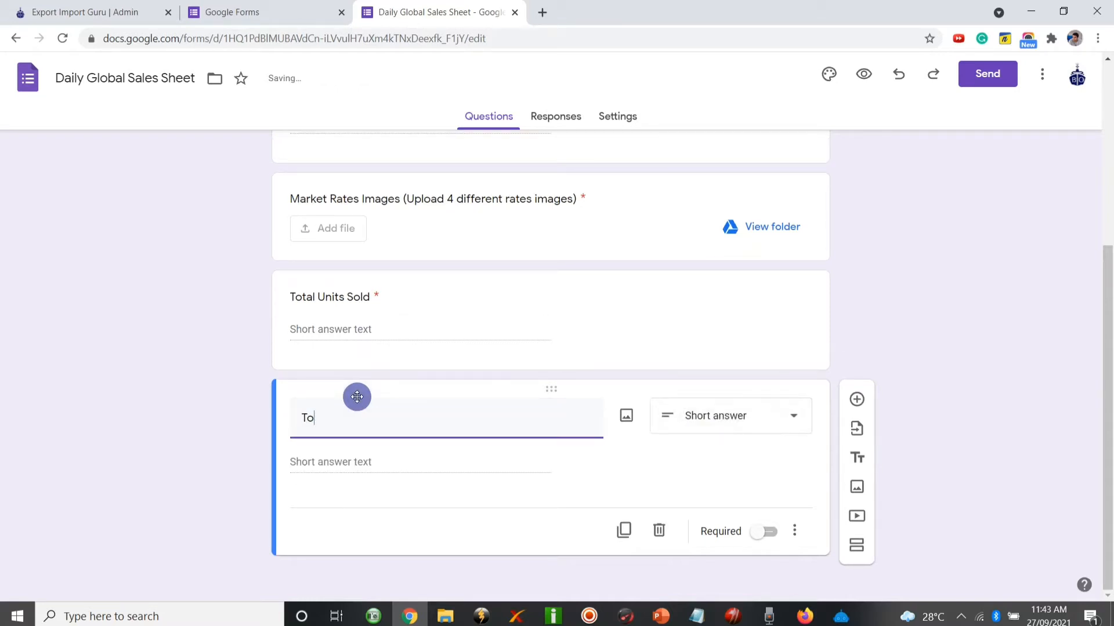
pyautogui.write('Rates per Unit')
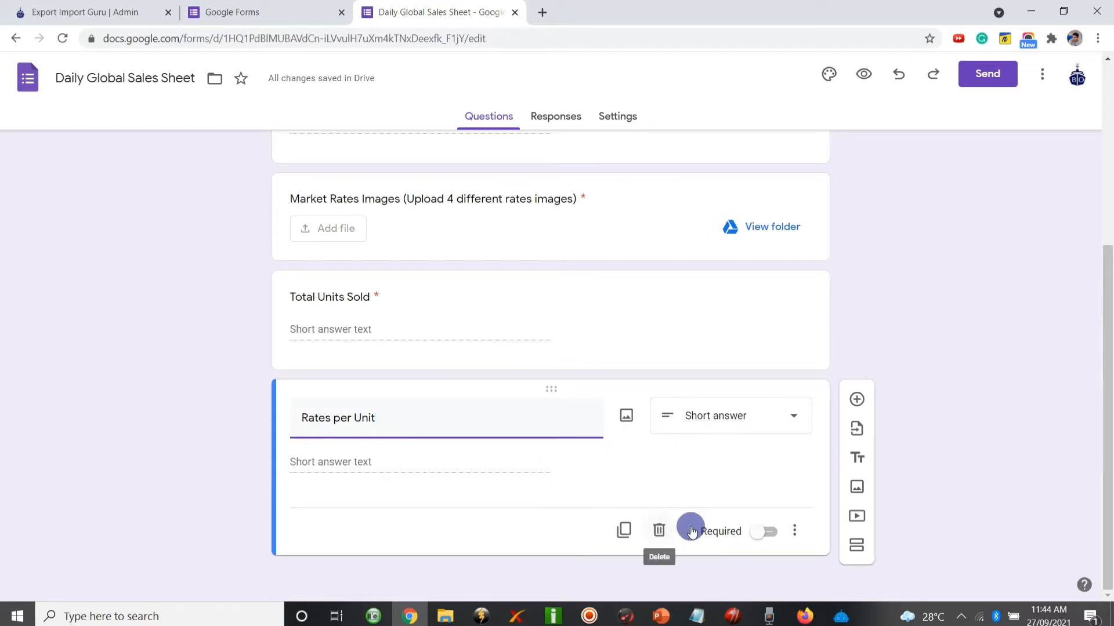
pyautogui.click(767, 532)
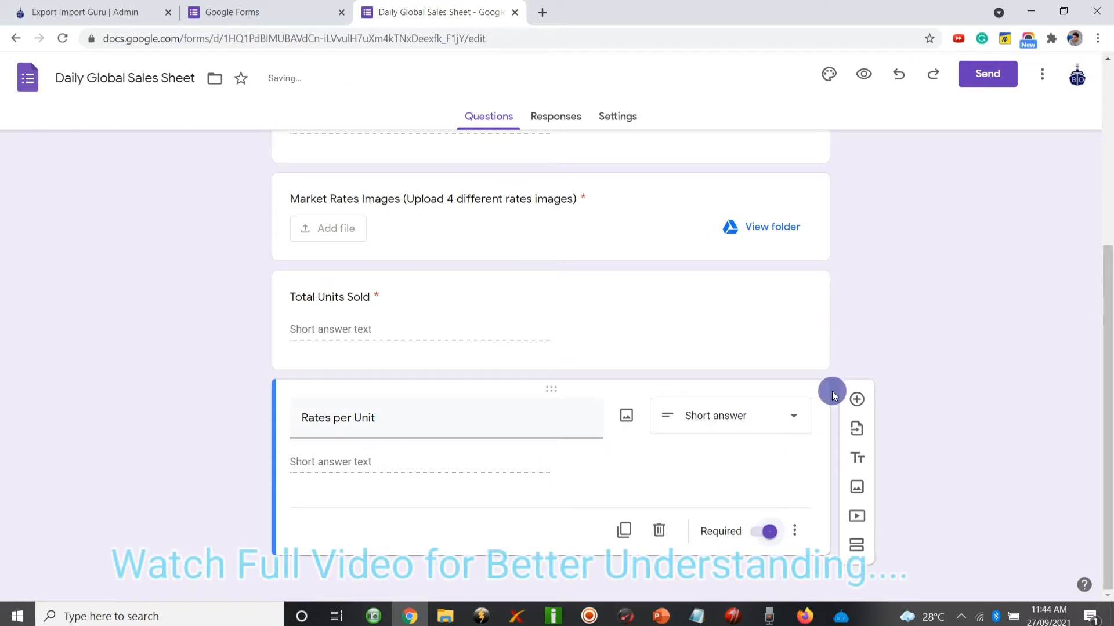
# Add a required short-answer question titled "Total Invoice Generated" below the Rates per Unit question.
pyautogui.click(856, 399)
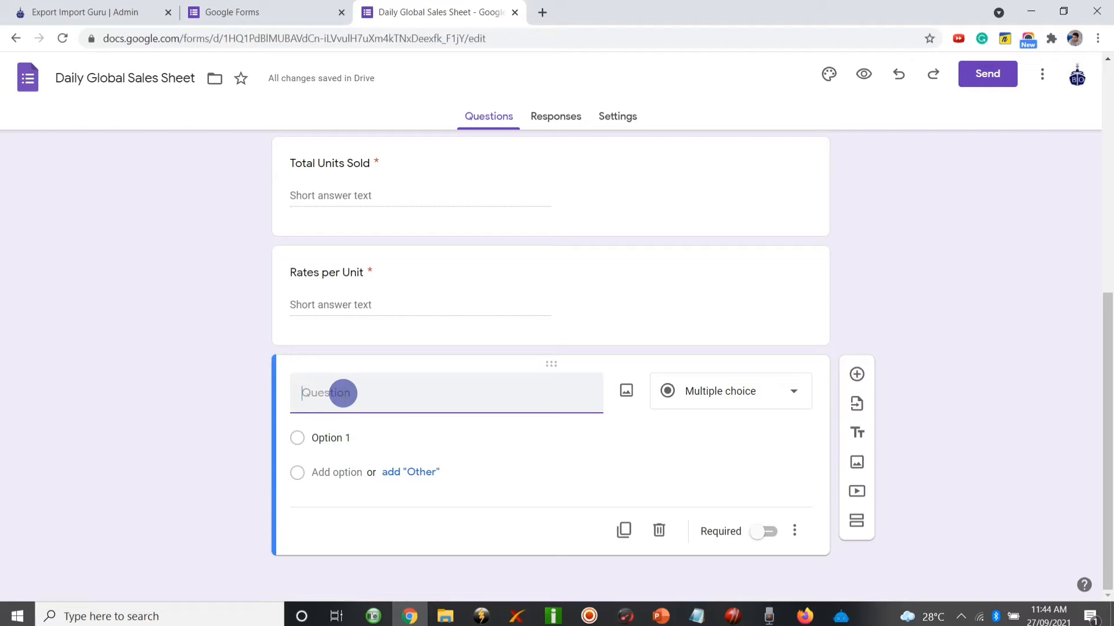
pyautogui.write('T')
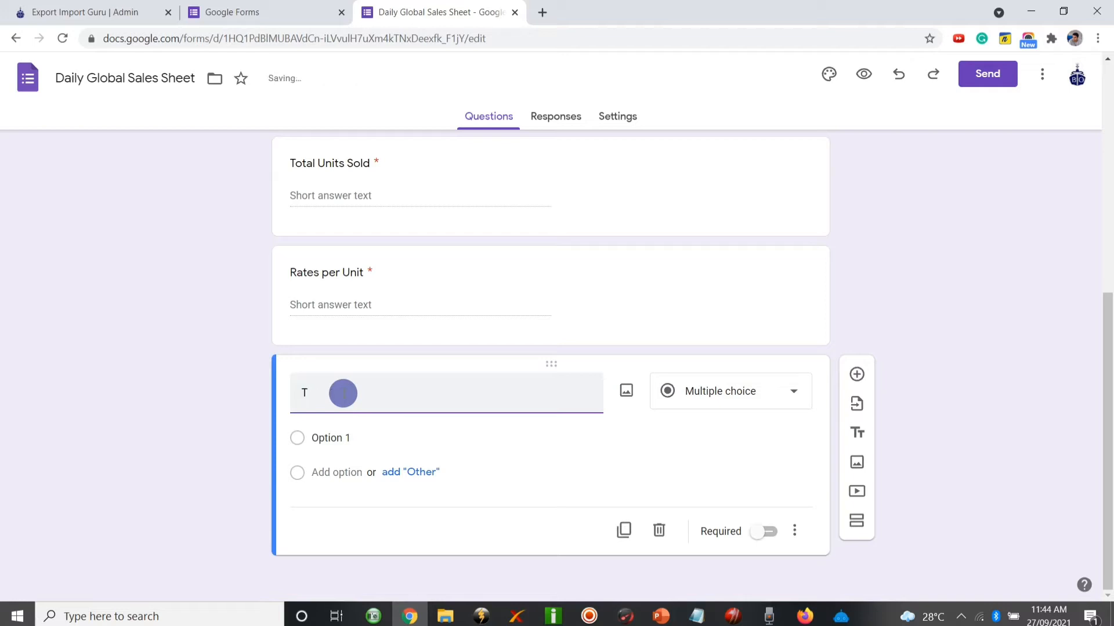
pyautogui.press('BackSpace')
pyautogui.write('Tot')
pyautogui.write('al Lo')
pyautogui.press('BackSpace')
pyautogui.press('BackSpace')
pyautogui.write('Invoi')
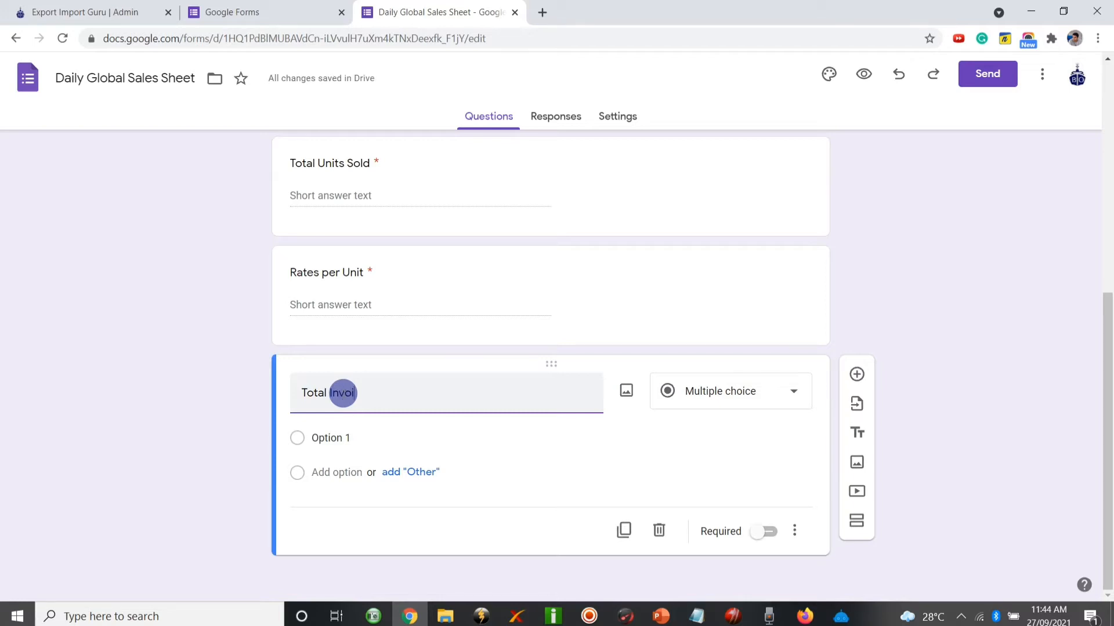
pyautogui.write('ce Generated')
pyautogui.press('BackSpace')
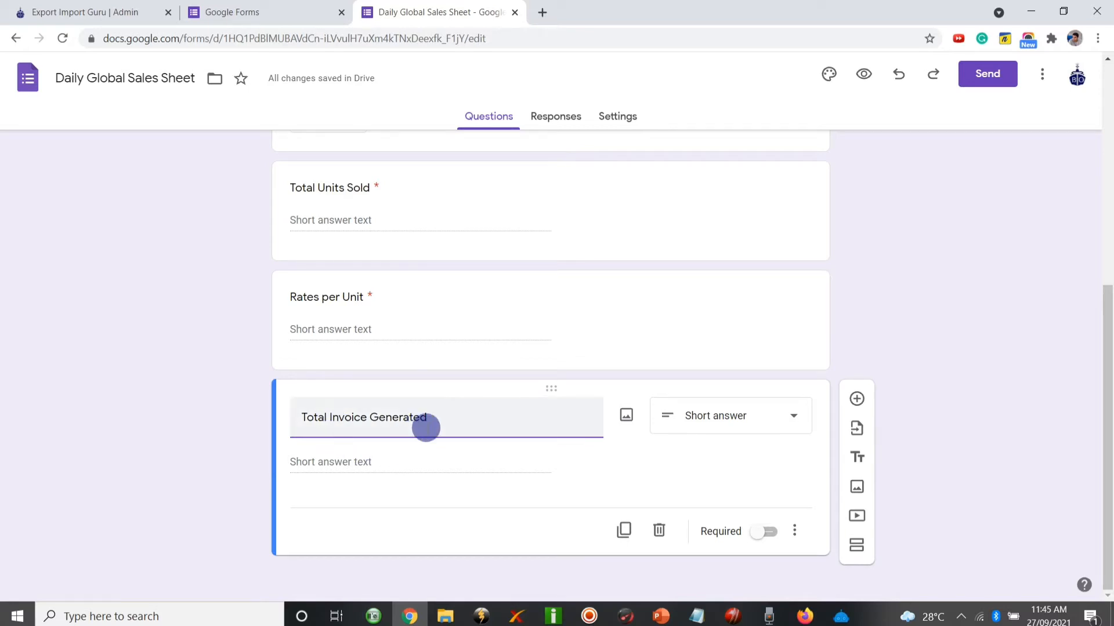
pyautogui.click(766, 531)
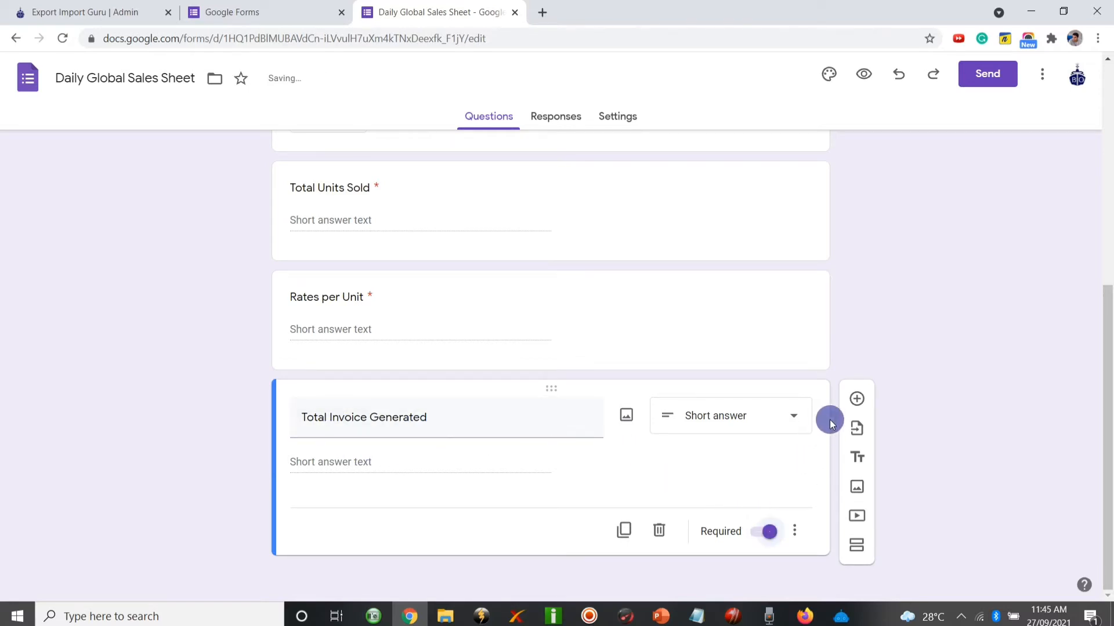
# Add a question titled "Upload Invoices" below the Total Invoice Generated question.
pyautogui.click(857, 399)
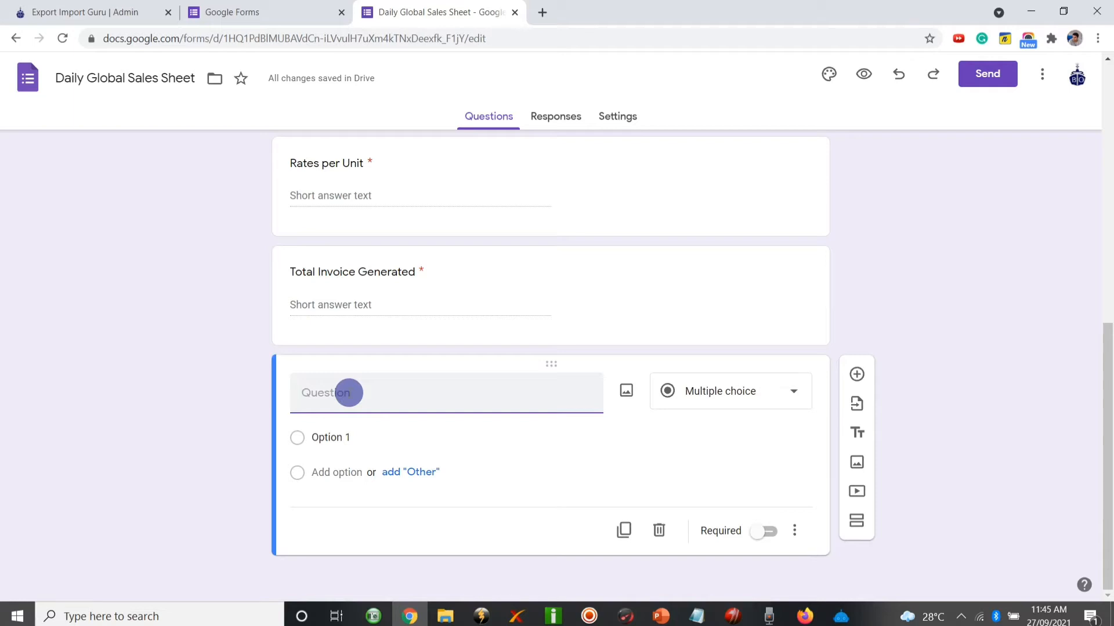
pyautogui.write('Invoice')
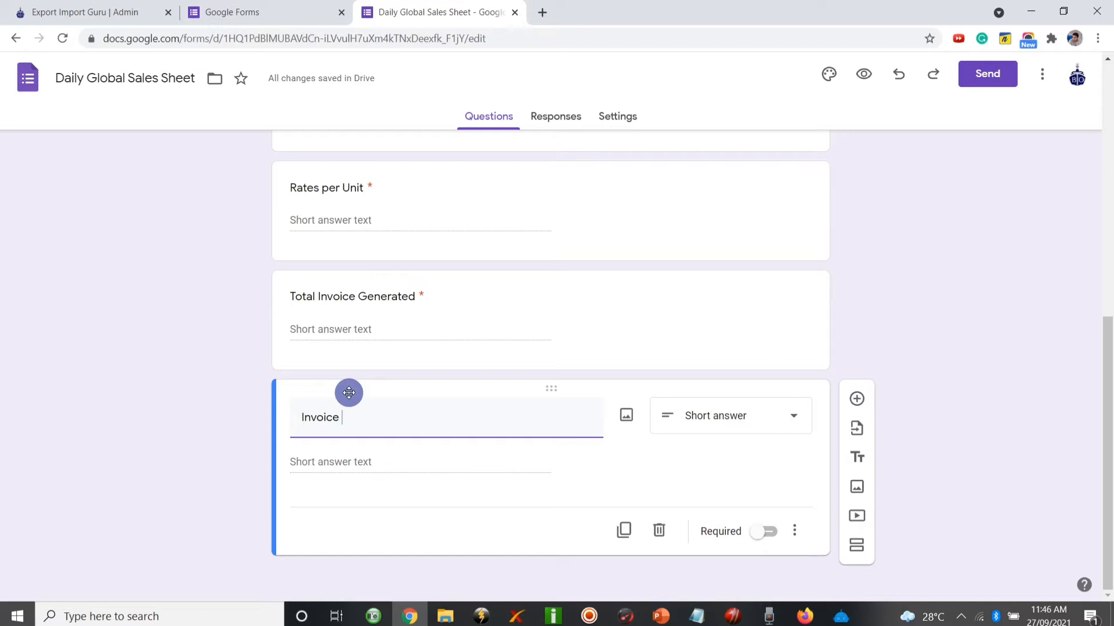
pyautogui.press('BackSpace')
pyautogui.press('BackSpace')
pyautogui.press('BackSpace')
pyautogui.press('BackSpace')
pyautogui.press('BackSpace')
pyautogui.press('BackSpace')
pyautogui.press('BackSpace')
pyautogui.write('Un')
pyautogui.press('BackSpace')
pyautogui.write('pload Invoices')
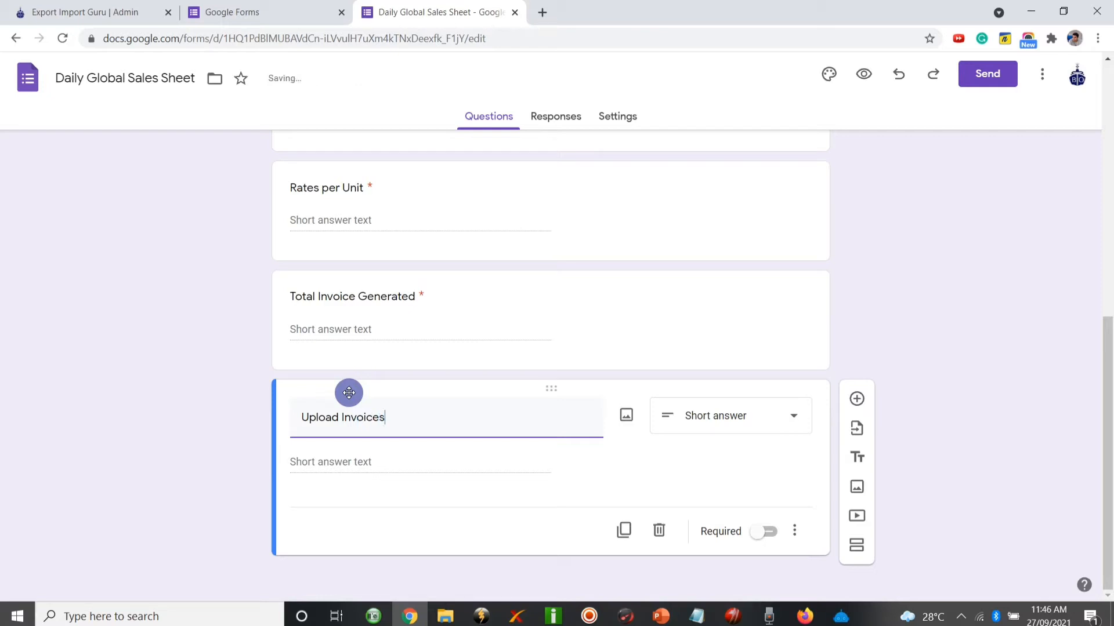
# Make the Upload Invoices question a required file upload without restricting it to specific file types.
pyautogui.click(681, 415)
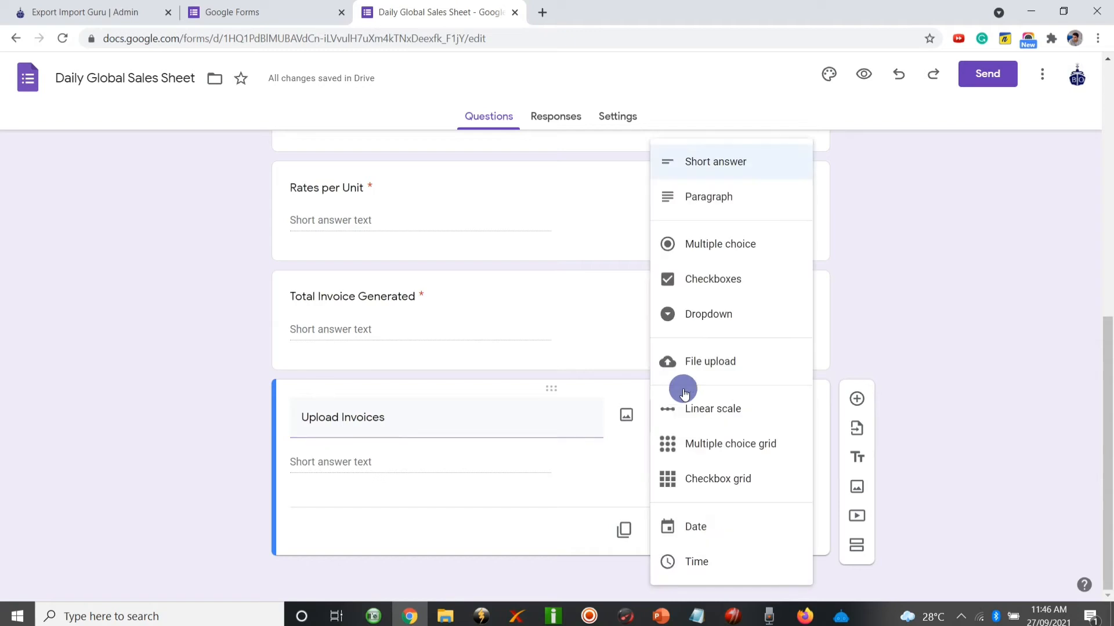
pyautogui.click(709, 358)
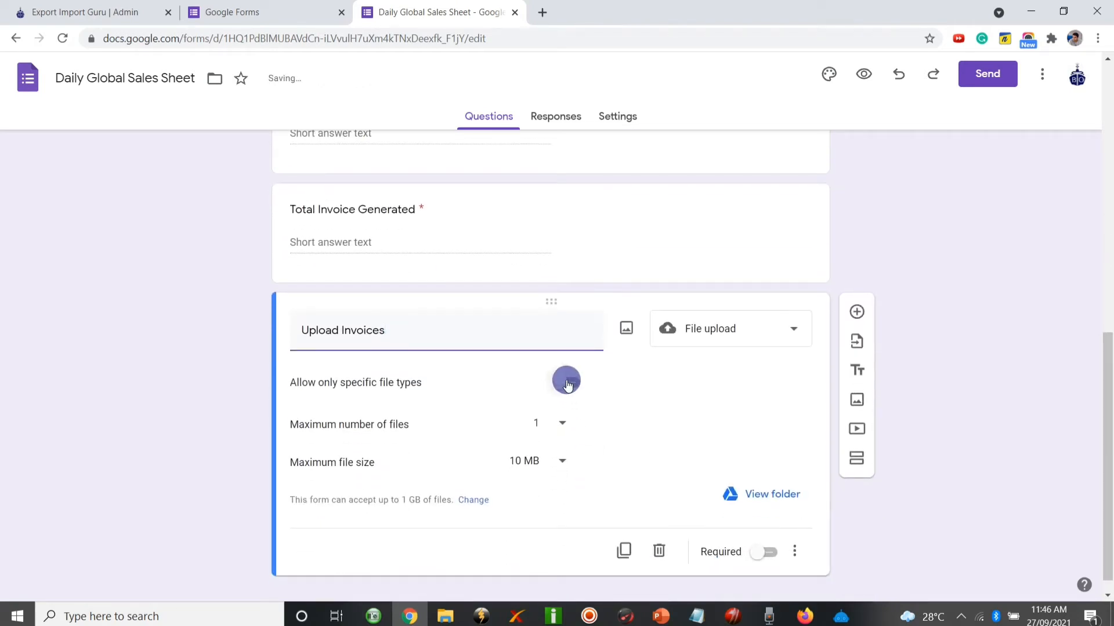
pyautogui.click(568, 384)
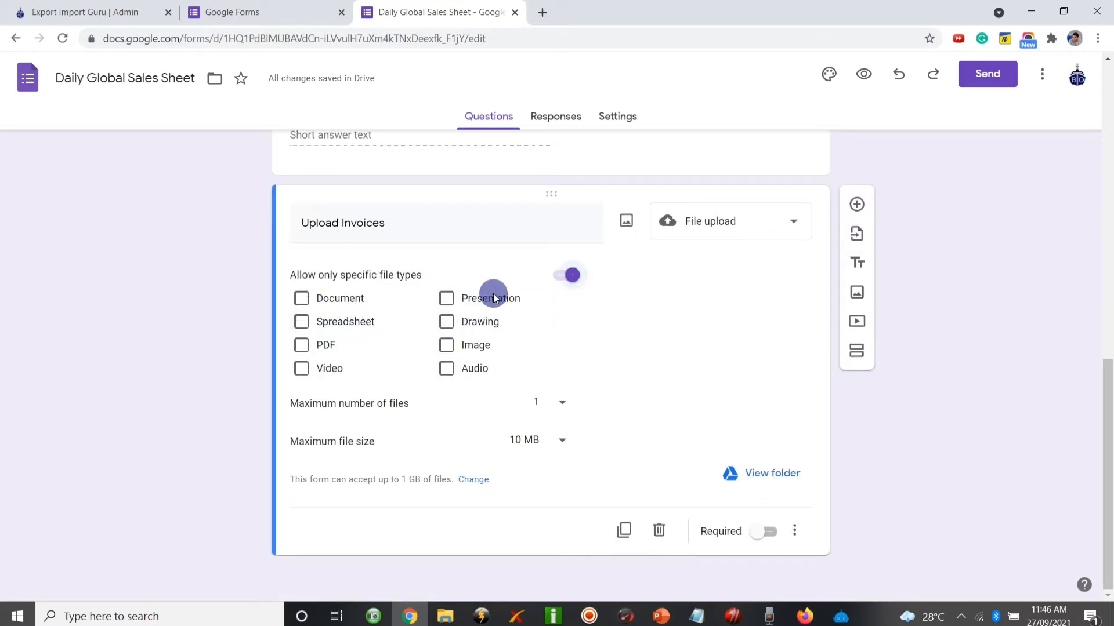
pyautogui.click(567, 277)
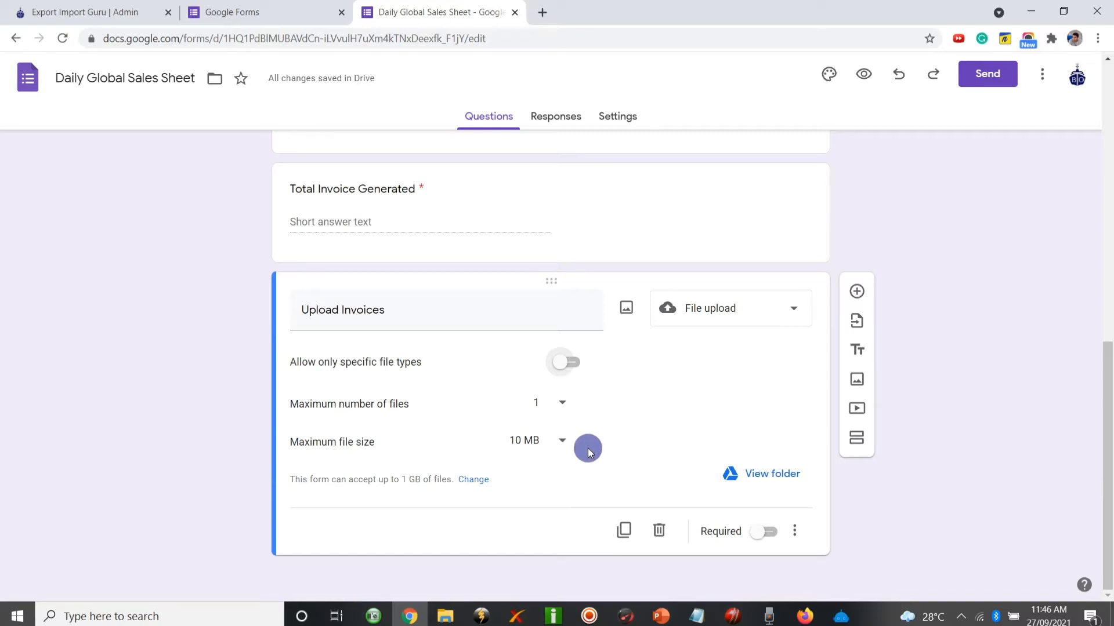
pyautogui.click(763, 533)
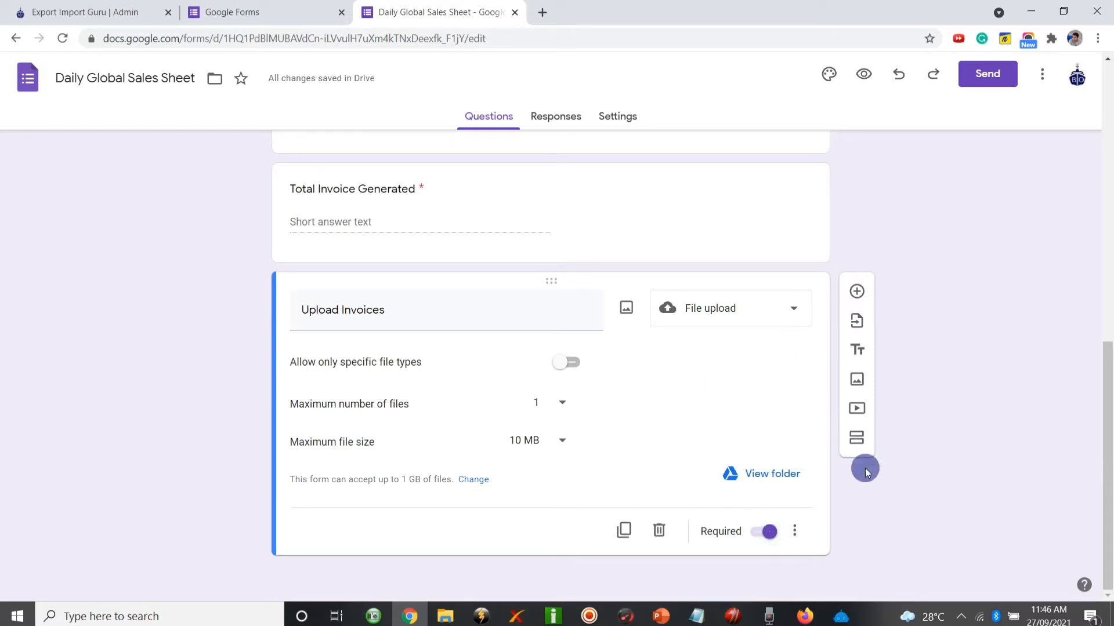
# Add a linear scale question titled "Inquiry Flow" below the Upload Invoices question.
pyautogui.click(857, 291)
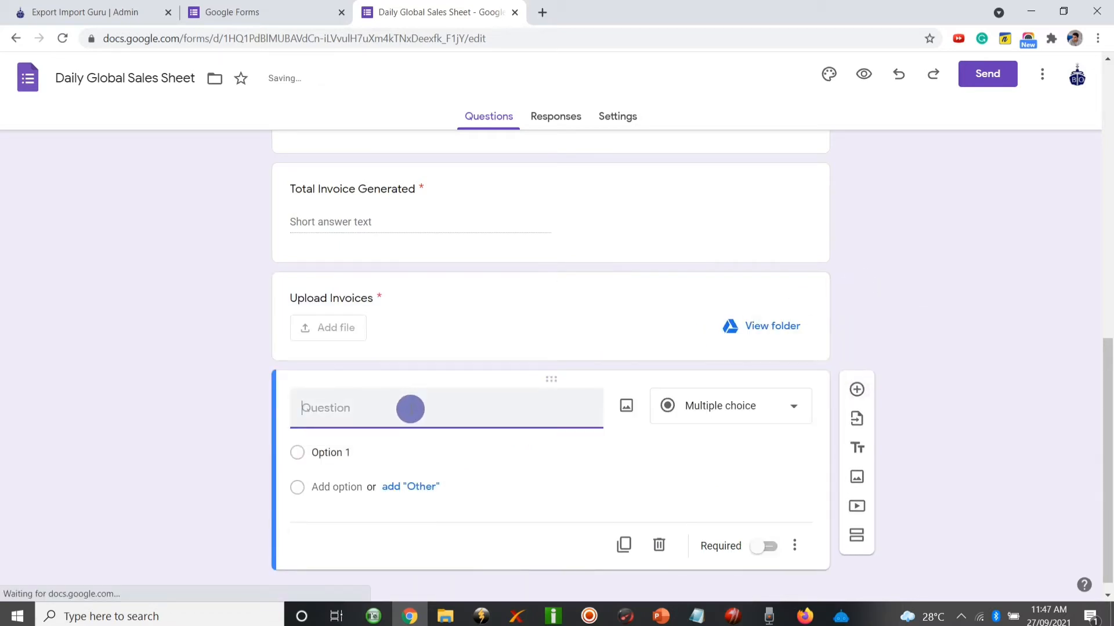
pyautogui.write('Inquery')
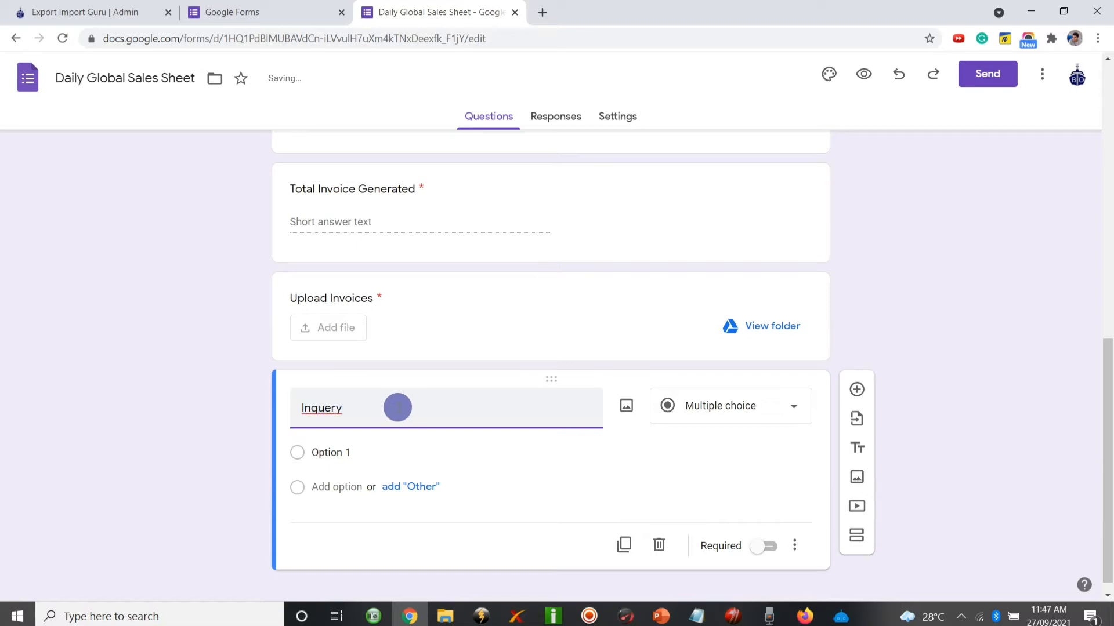
pyautogui.rightClick(320, 408)
pyautogui.click(365, 218)
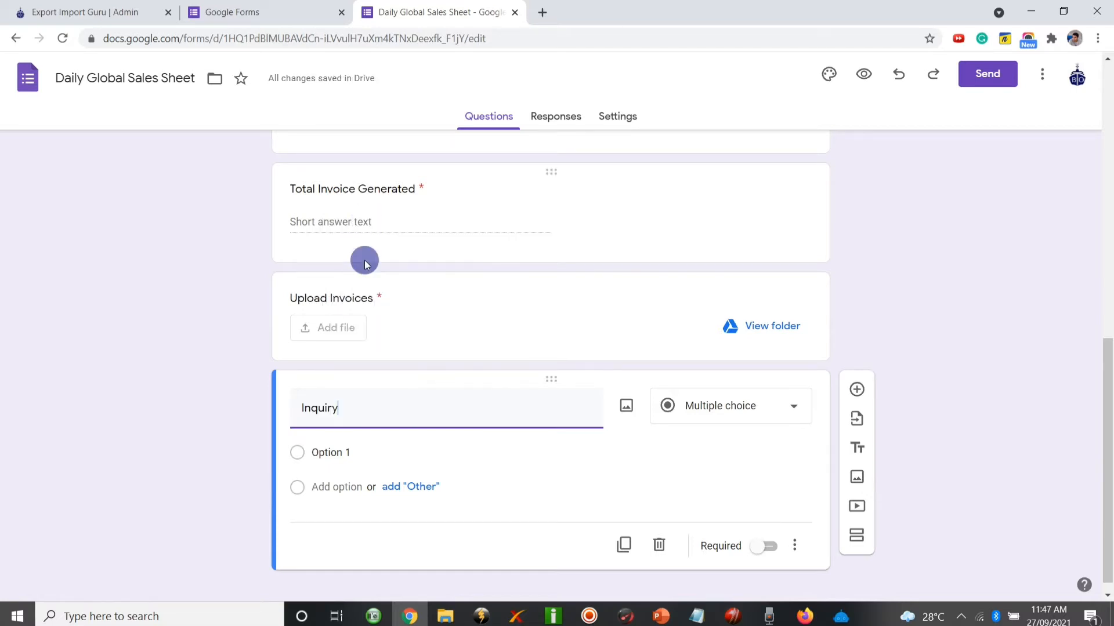
pyautogui.write('Flow')
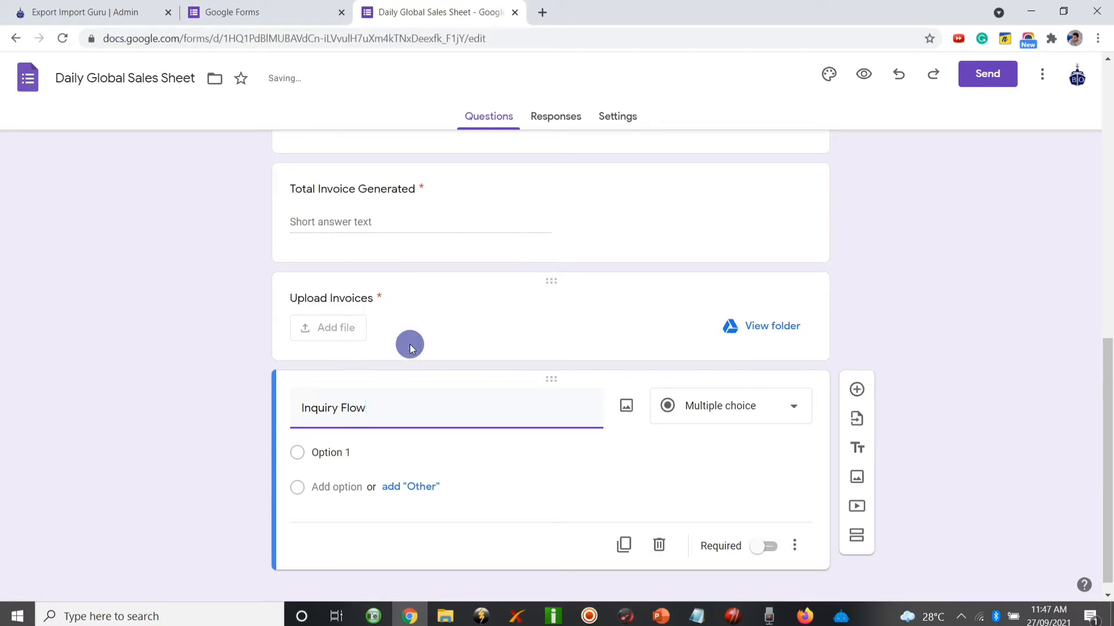
pyautogui.click(685, 409)
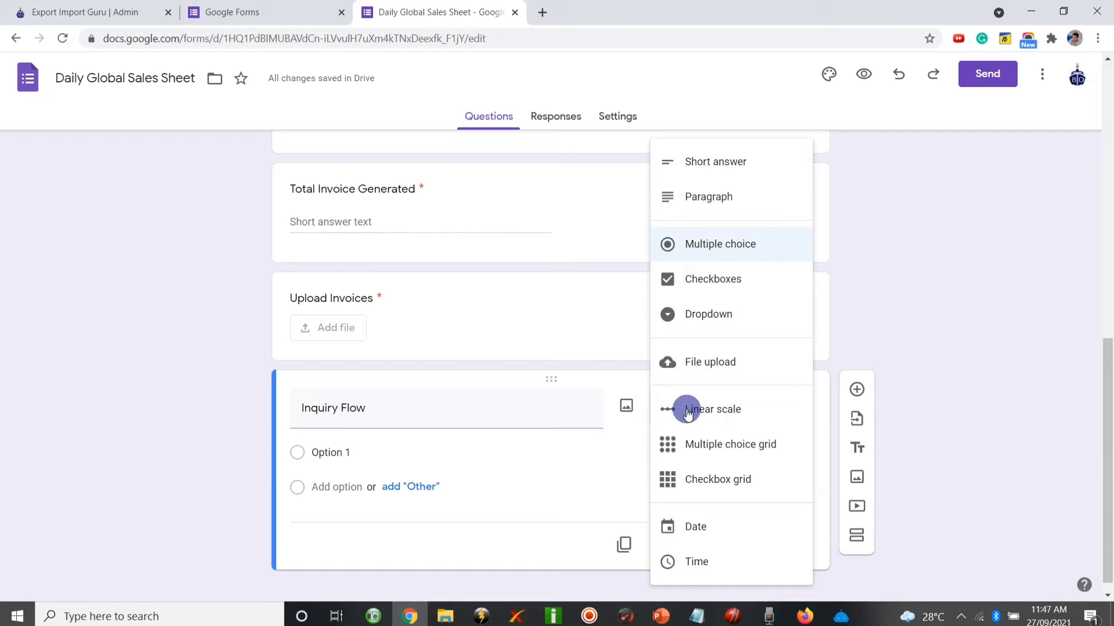
pyautogui.click(717, 416)
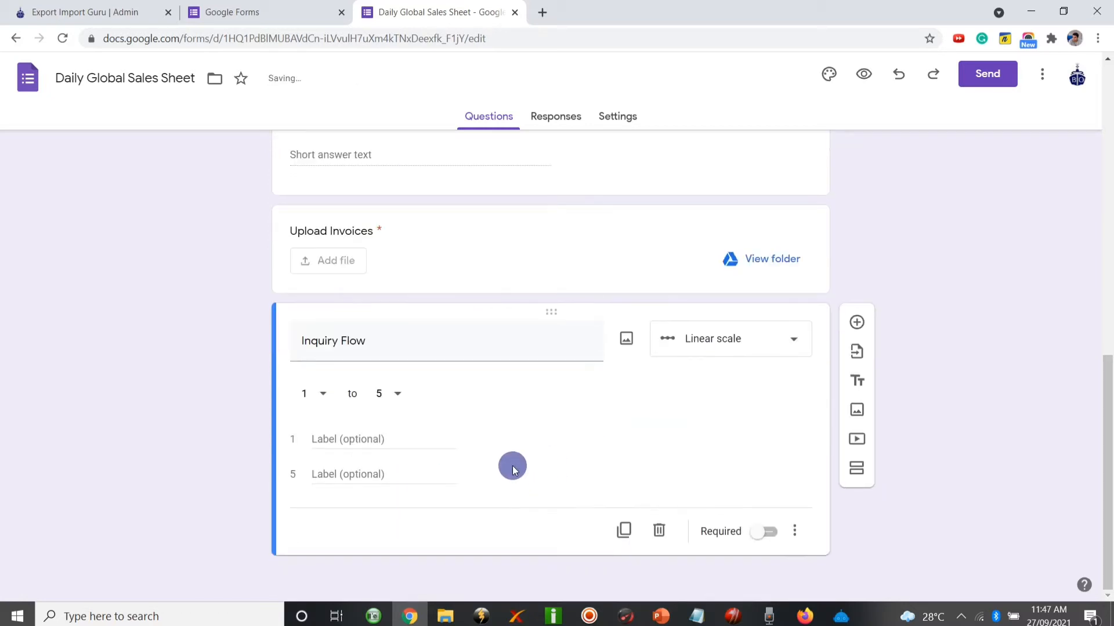
# Set the Inquiry Flow scale to 1 to 10 with the end labels "Low" and "High", and make the question required.
pyautogui.click(391, 394)
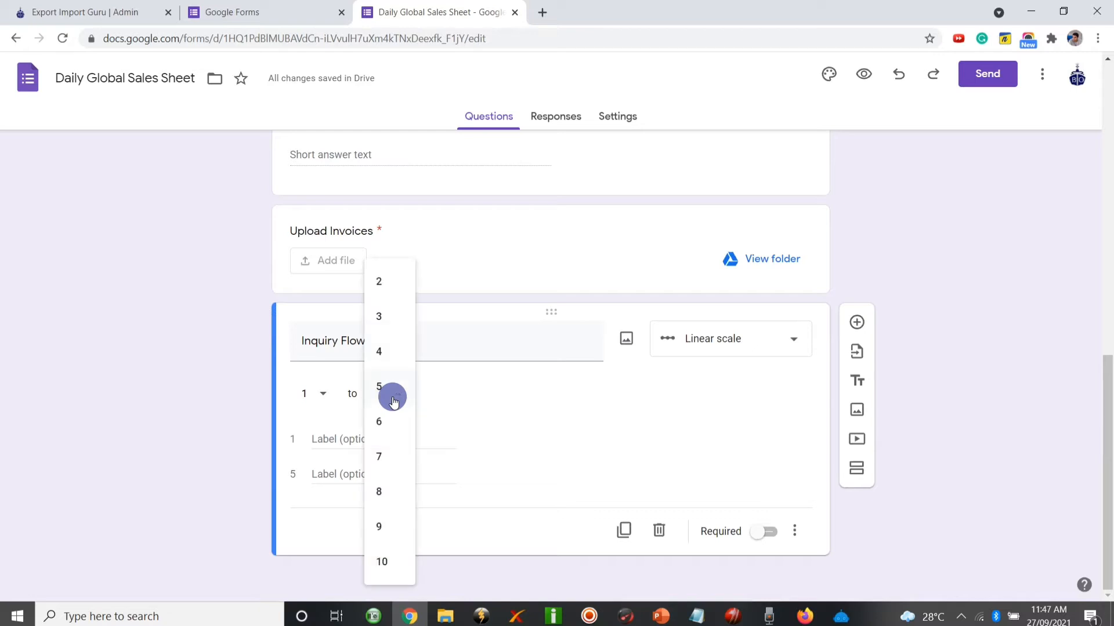
pyautogui.click(399, 559)
pyautogui.click(334, 439)
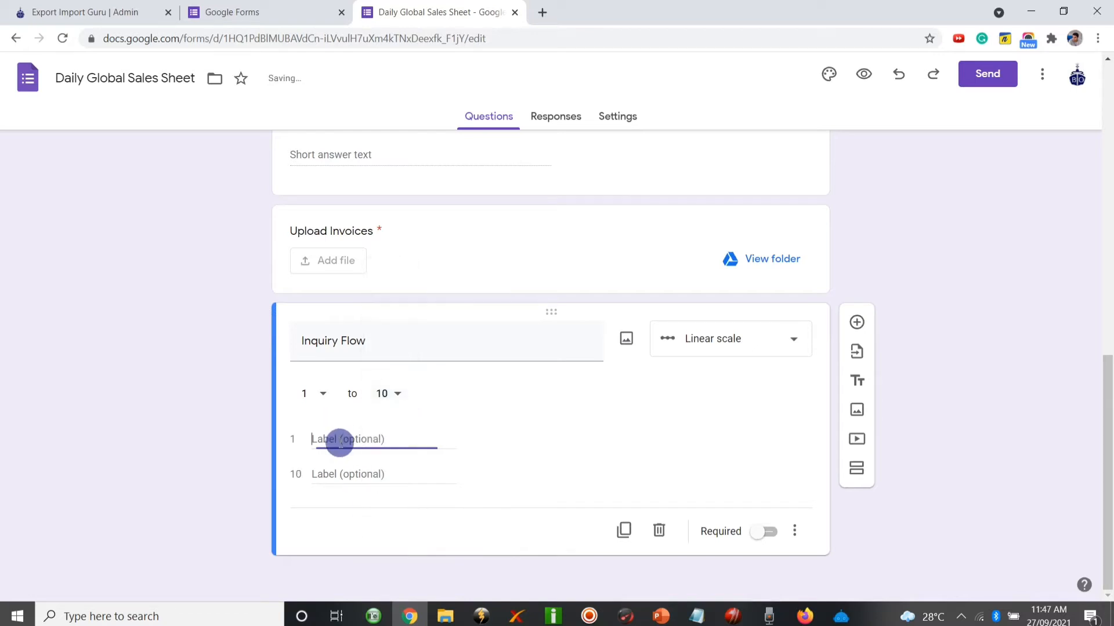
pyautogui.write('Low')
pyautogui.click(327, 474)
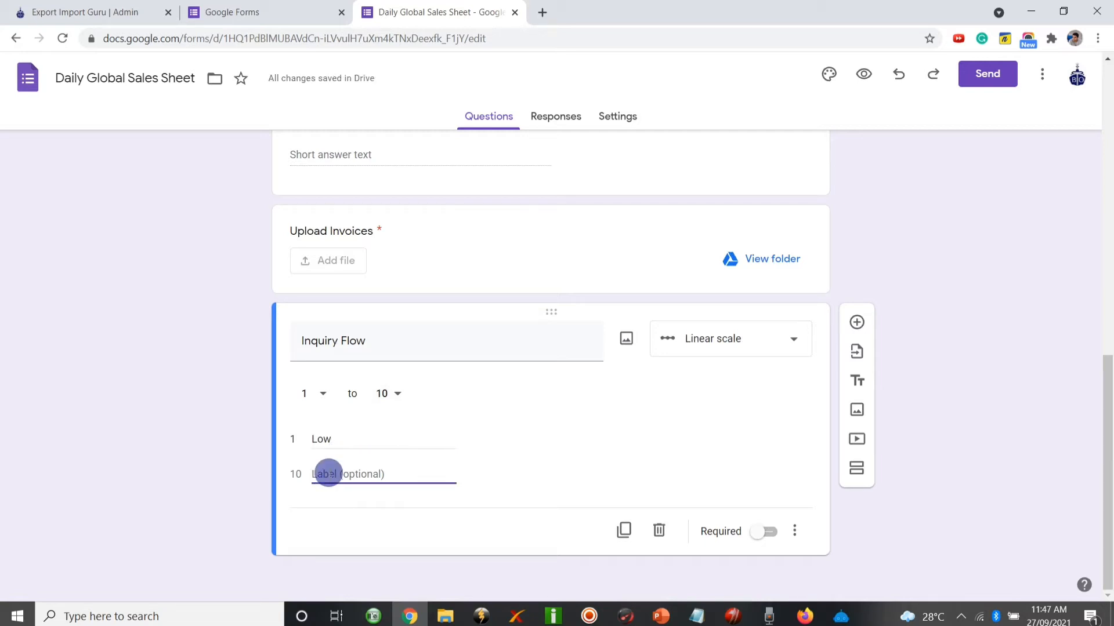
pyautogui.write('High')
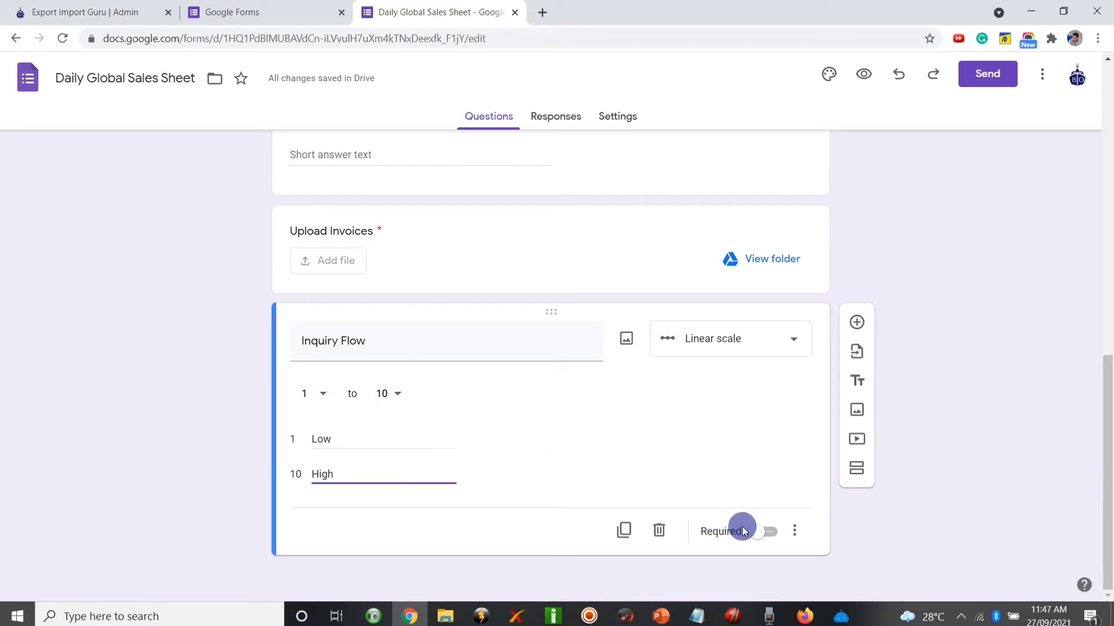
pyautogui.click(763, 532)
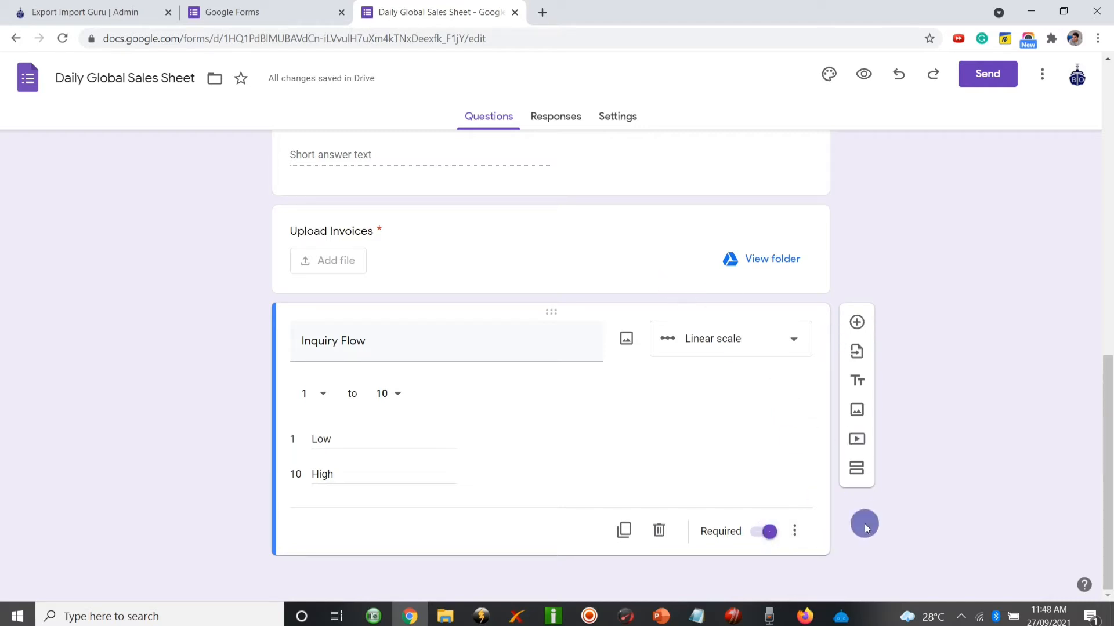
# Move the Inquiry Flow question up between the Market Rates Images and Total Units Sold questions.
pyautogui.scroll(2, 864, 225)
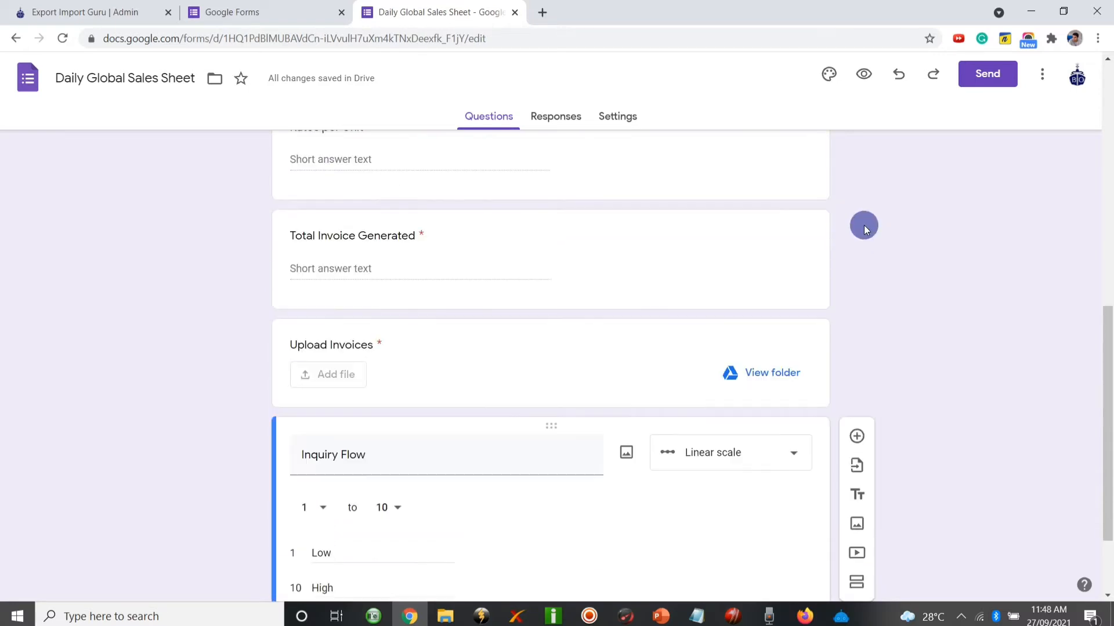
pyautogui.scroll(9, 864, 225)
pyautogui.scroll(-8, 864, 226)
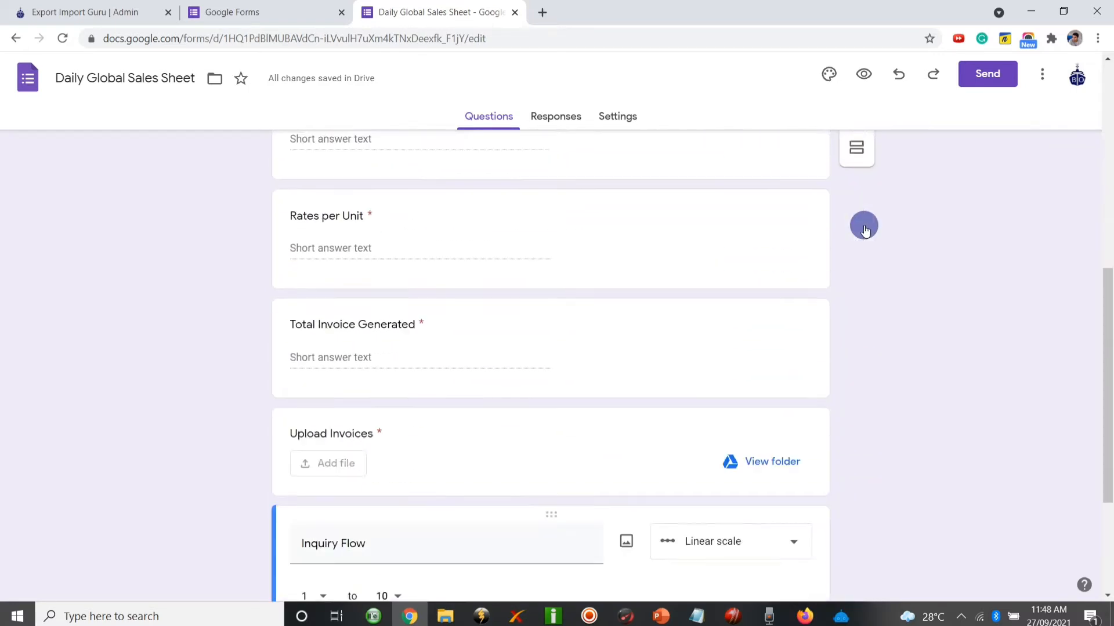
pyautogui.scroll(-1, 864, 230)
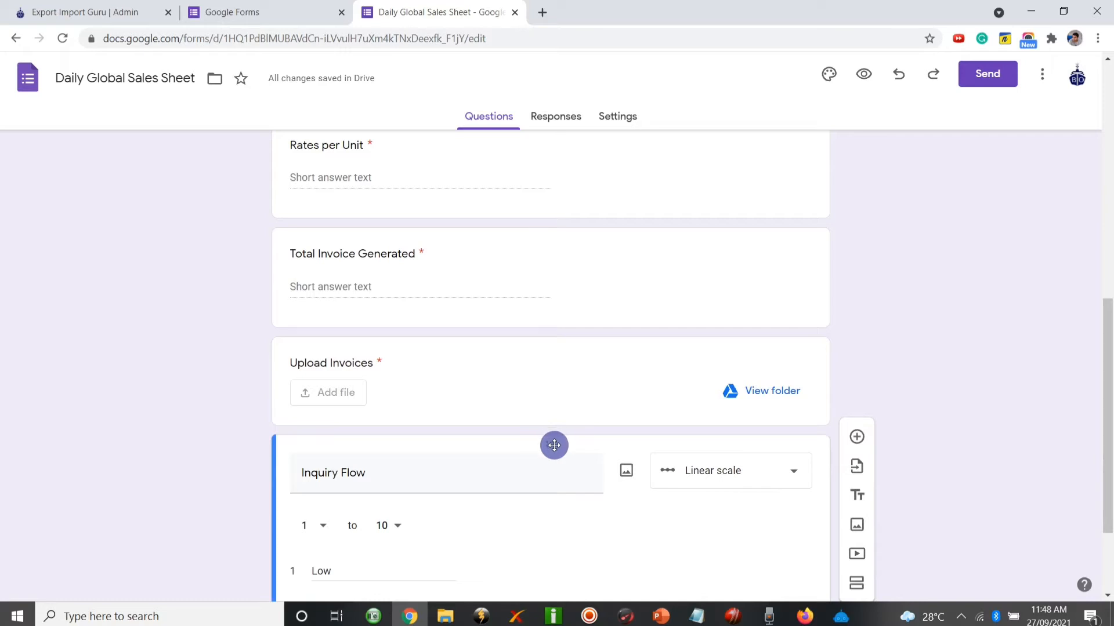
pyautogui.moveTo(554, 445); pyautogui.dragTo(534, 131)
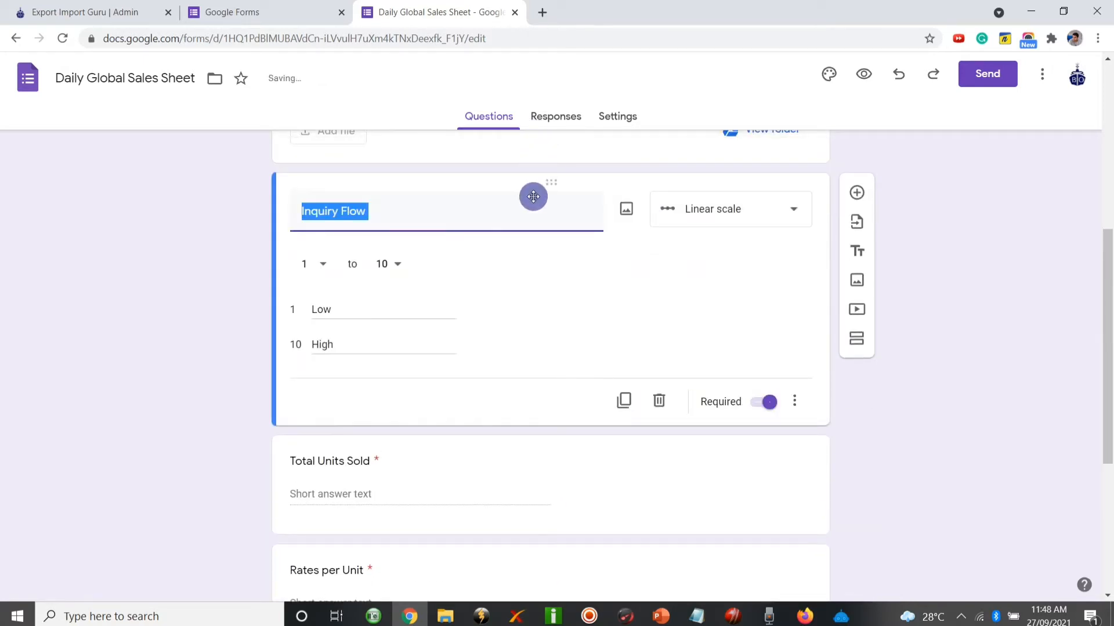
pyautogui.scroll(4, 533, 196)
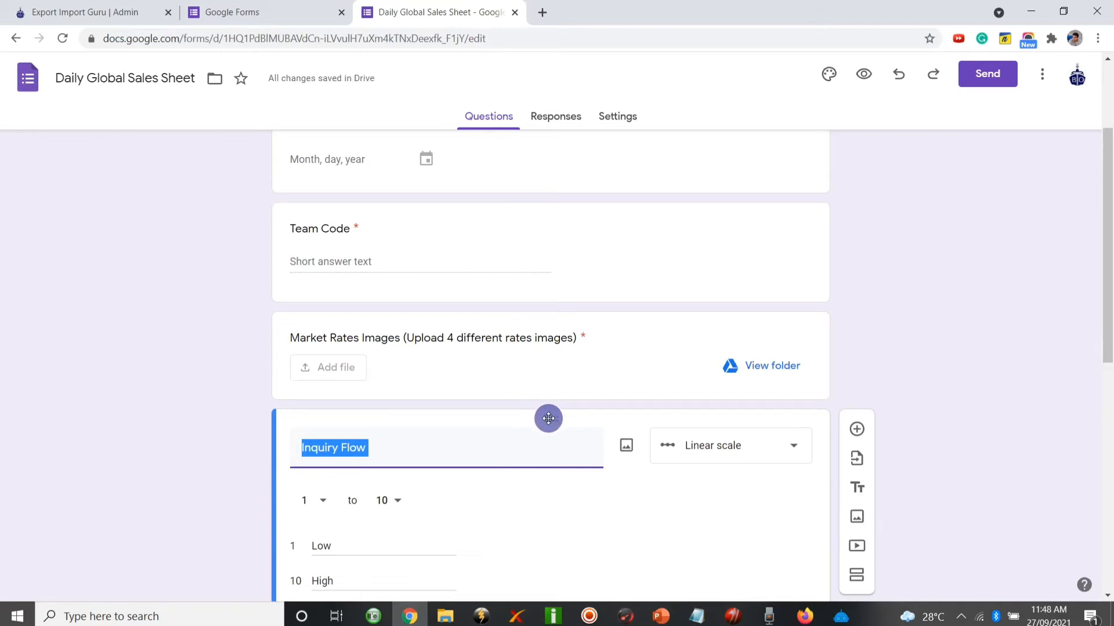
pyautogui.click(160, 393)
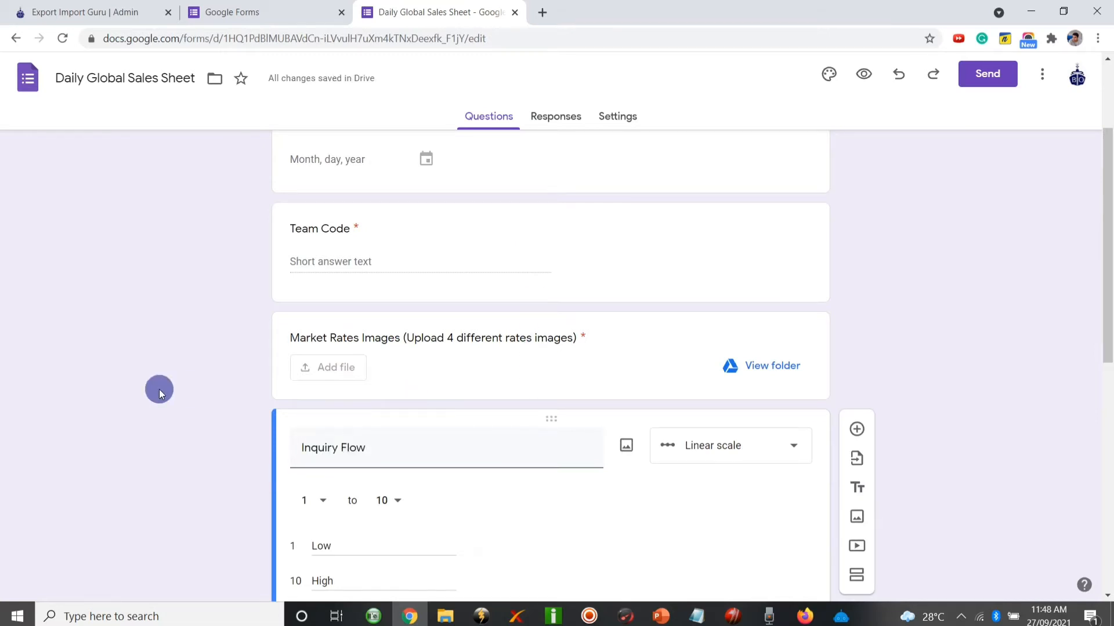
# Add a short-answer question titled "Total Units Damaged" and place it below the Upload Invoices question.
pyautogui.scroll(-9, 159, 389)
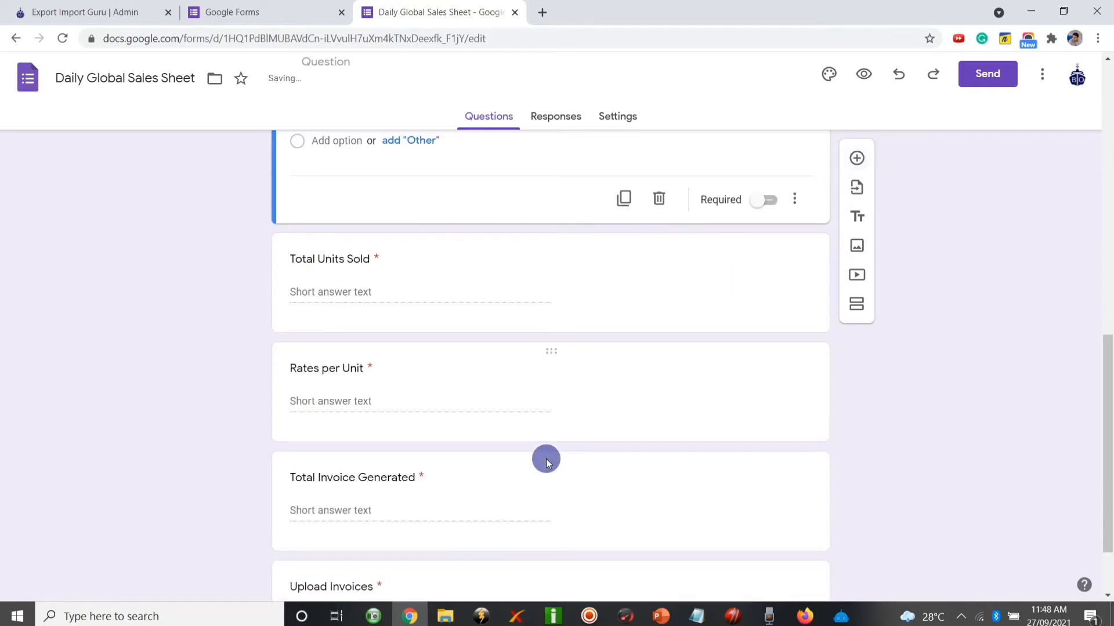
pyautogui.scroll(-2, 522, 487)
pyautogui.scroll(11, 425, 460)
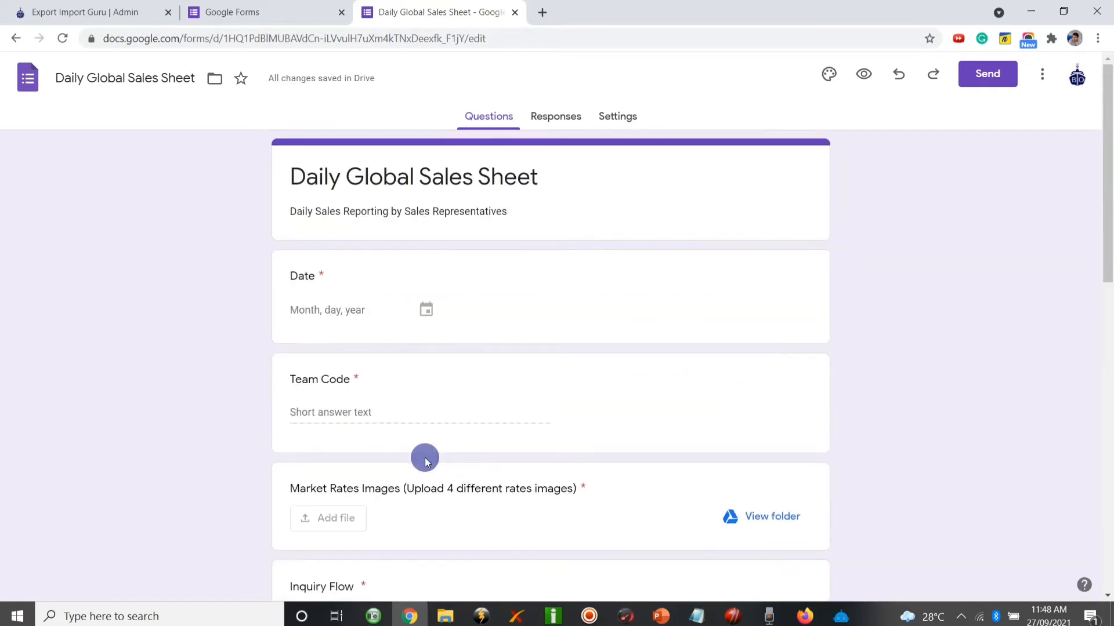
pyautogui.scroll(-6, 425, 460)
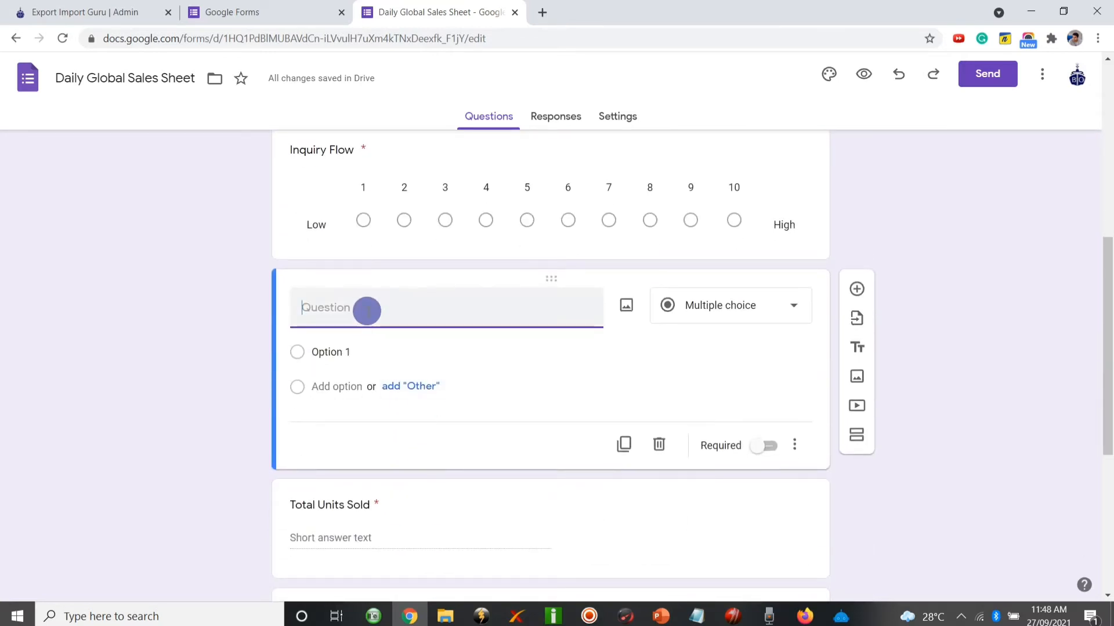
pyautogui.click(366, 311)
pyautogui.write('Total Uni')
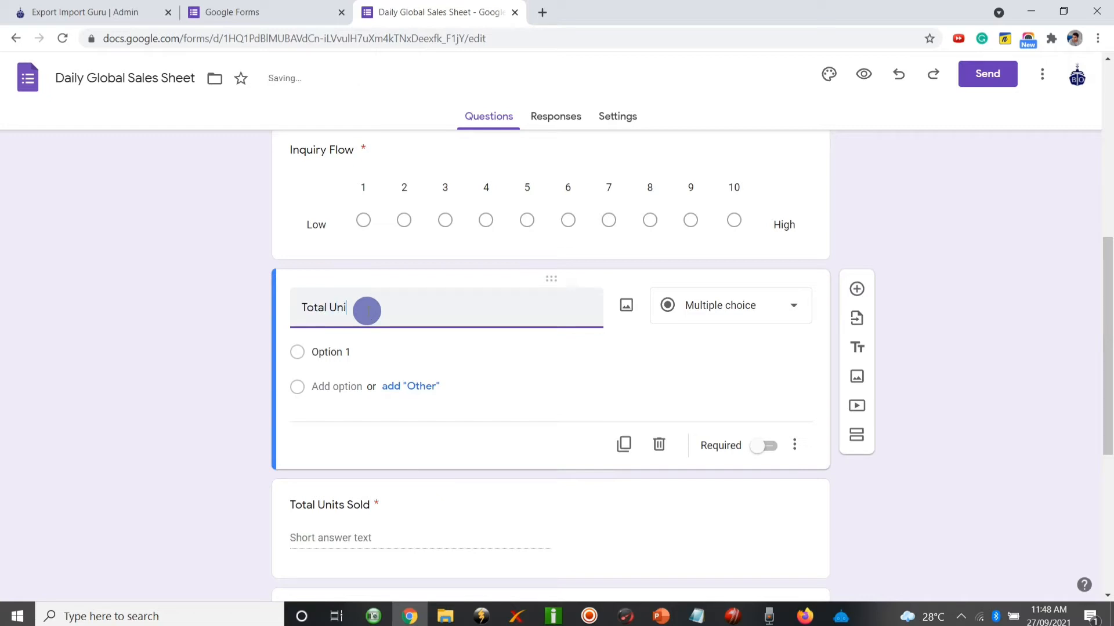
pyautogui.write('ts Damag')
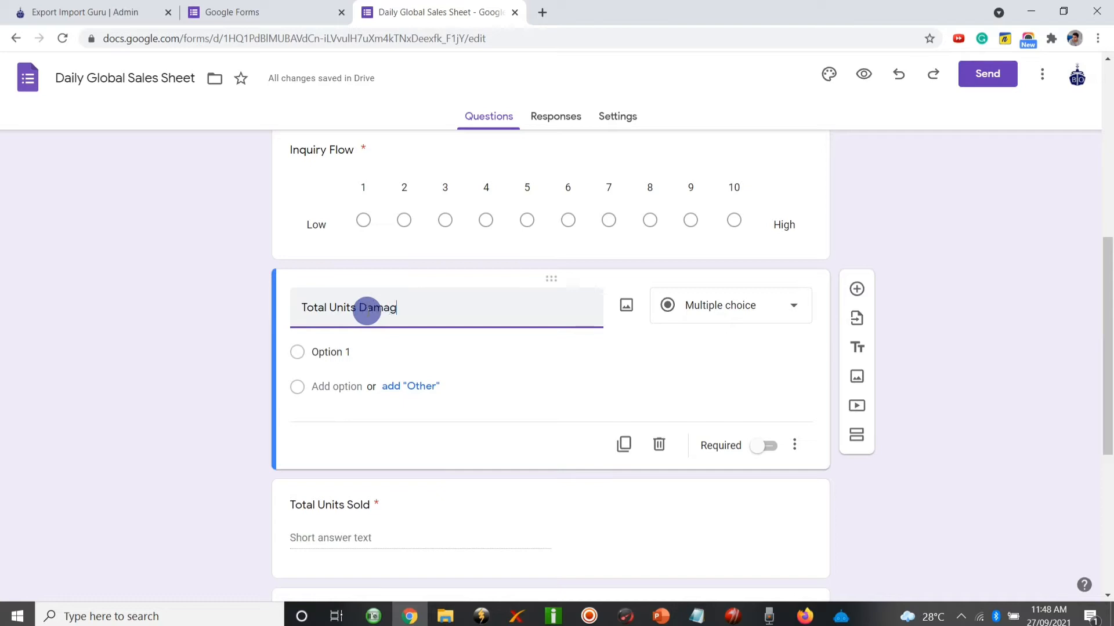
pyautogui.write('ed')
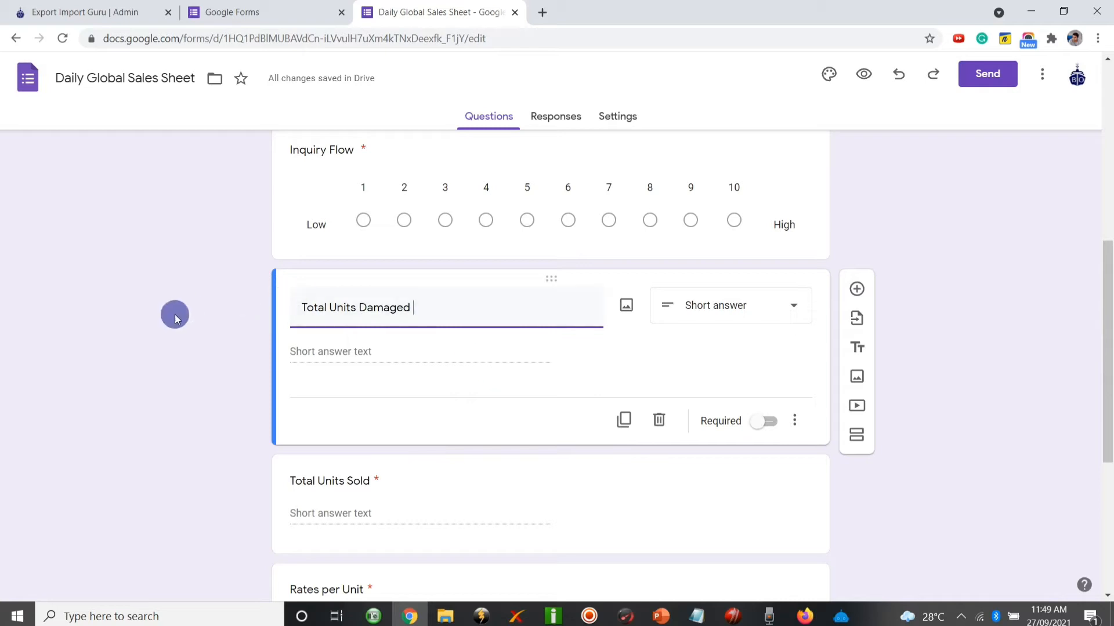
pyautogui.click(174, 314)
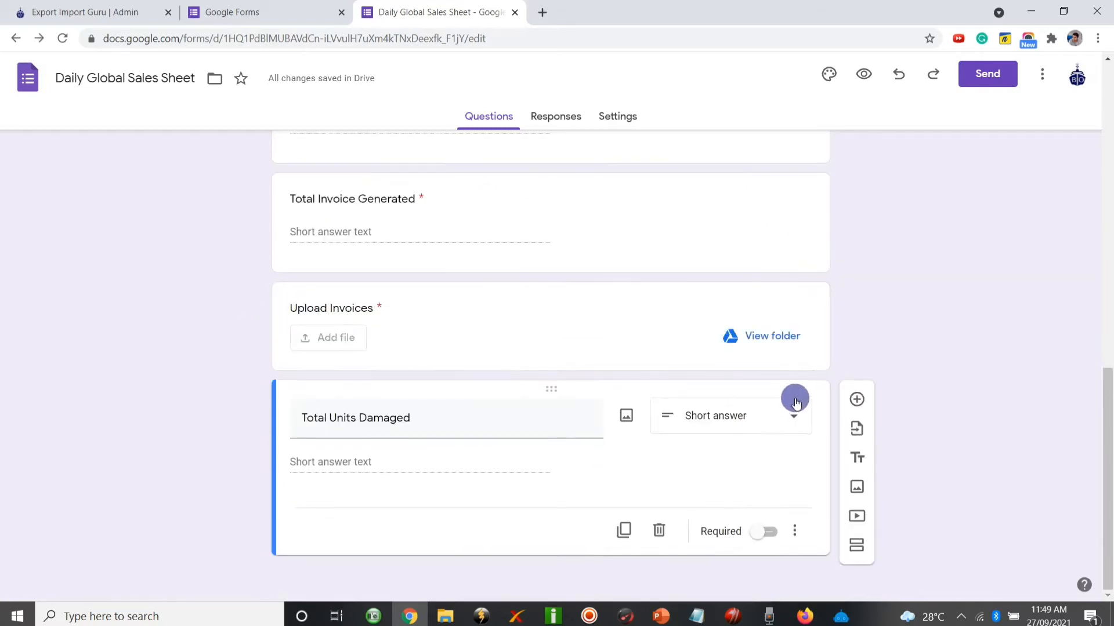
# Add a question titled "Upload Proof of Damage" below the Total Units Damaged question.
pyautogui.click(855, 399)
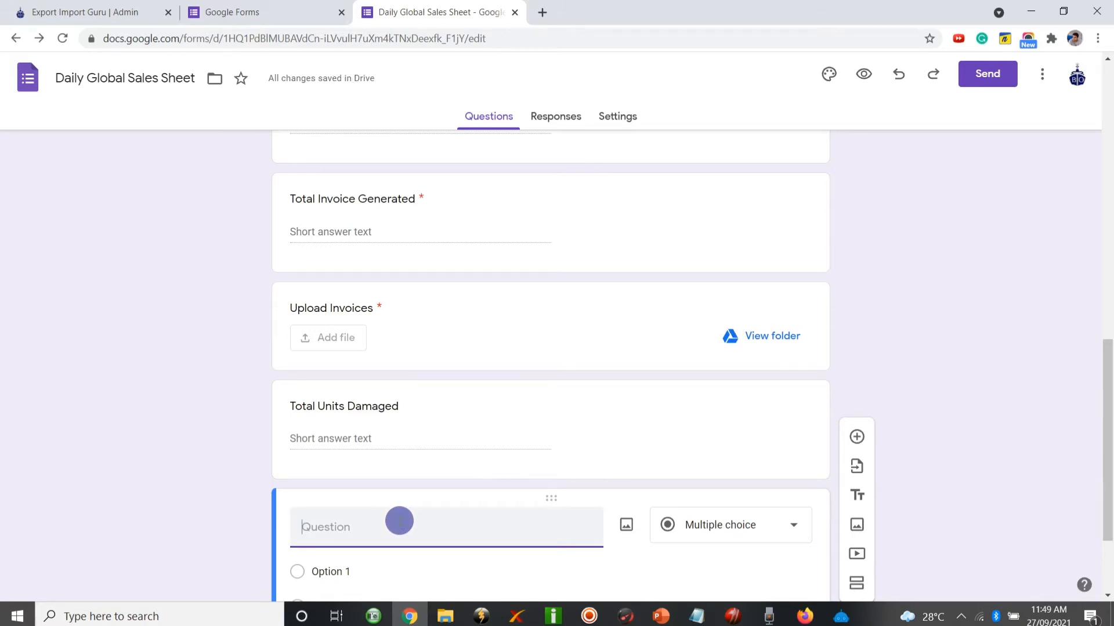
pyautogui.write('Uplo')
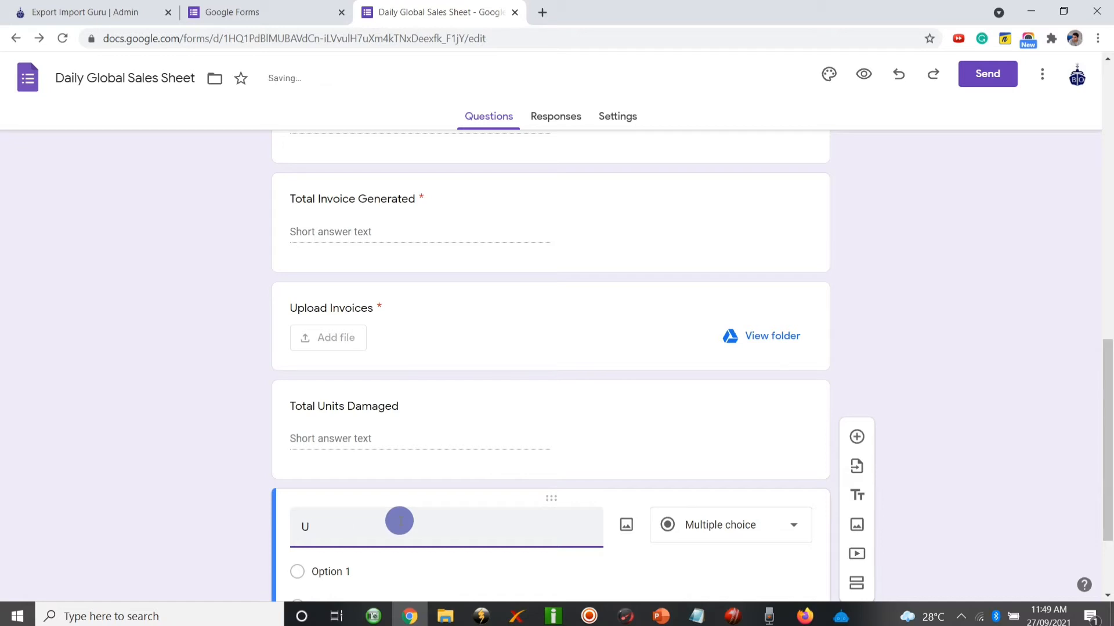
pyautogui.press('BackSpace')
pyautogui.press('BackSpace')
pyautogui.press('BackSpace')
pyautogui.write('pload Proof of Damaf')
pyautogui.press('BackSpace')
pyautogui.write('ge')
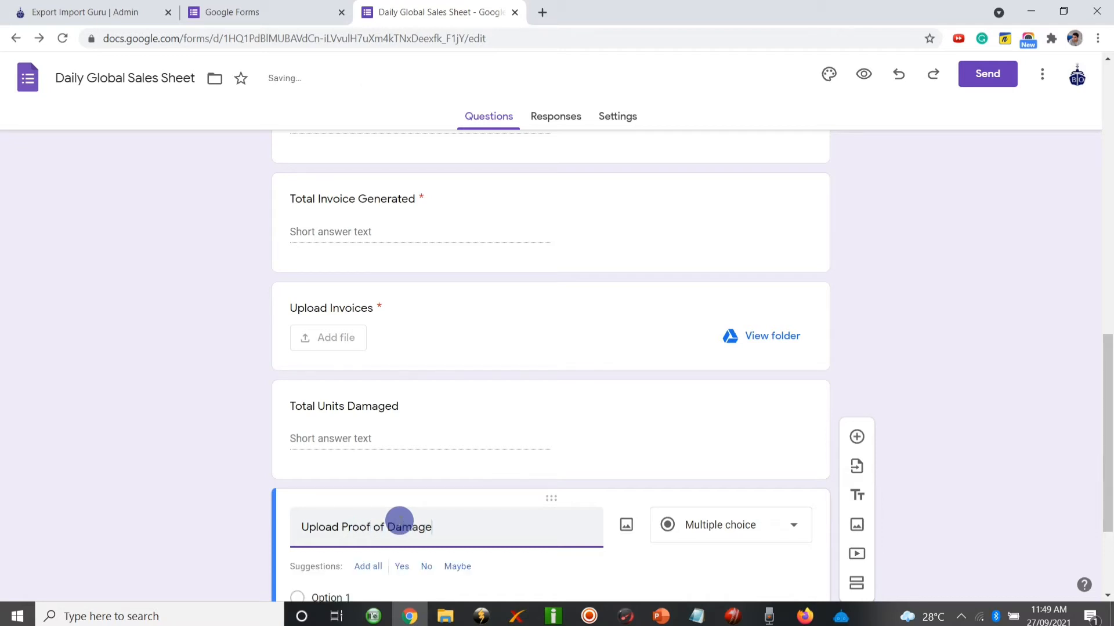
# Change the Upload Proof of Damage question to a file upload that accepts a maximum of 10 files.
pyautogui.click(705, 524)
pyautogui.click(711, 360)
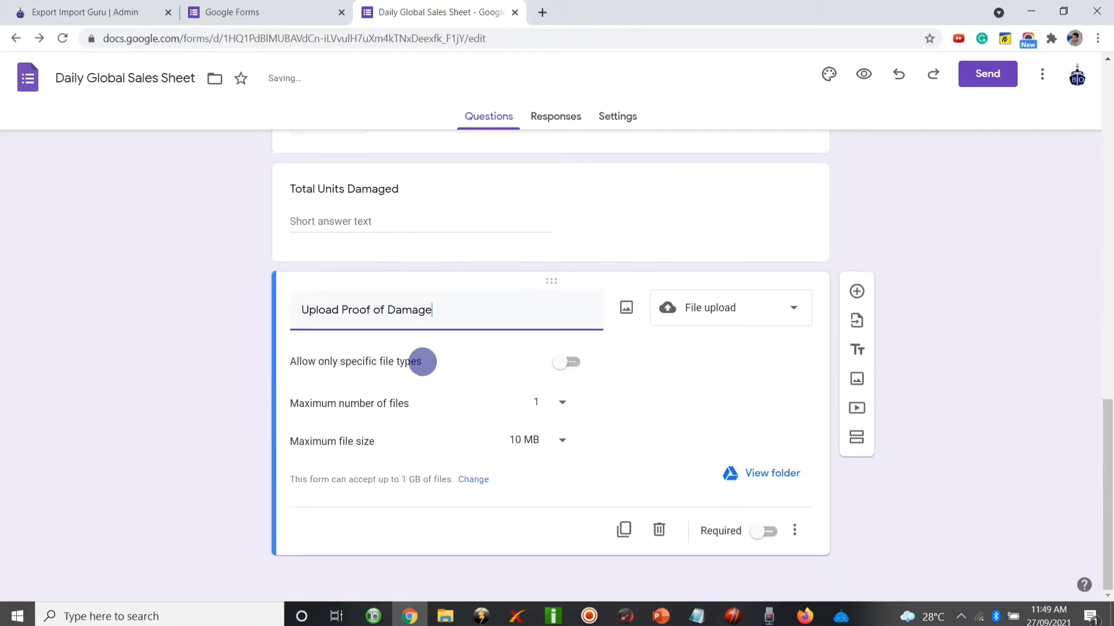
pyautogui.click(544, 406)
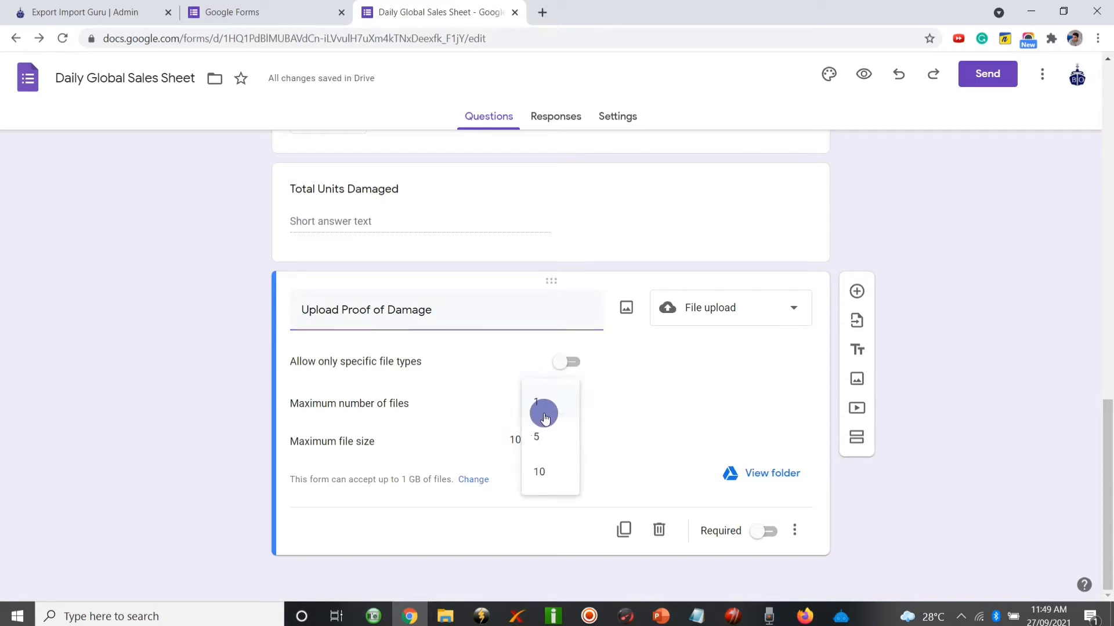
pyautogui.click(545, 467)
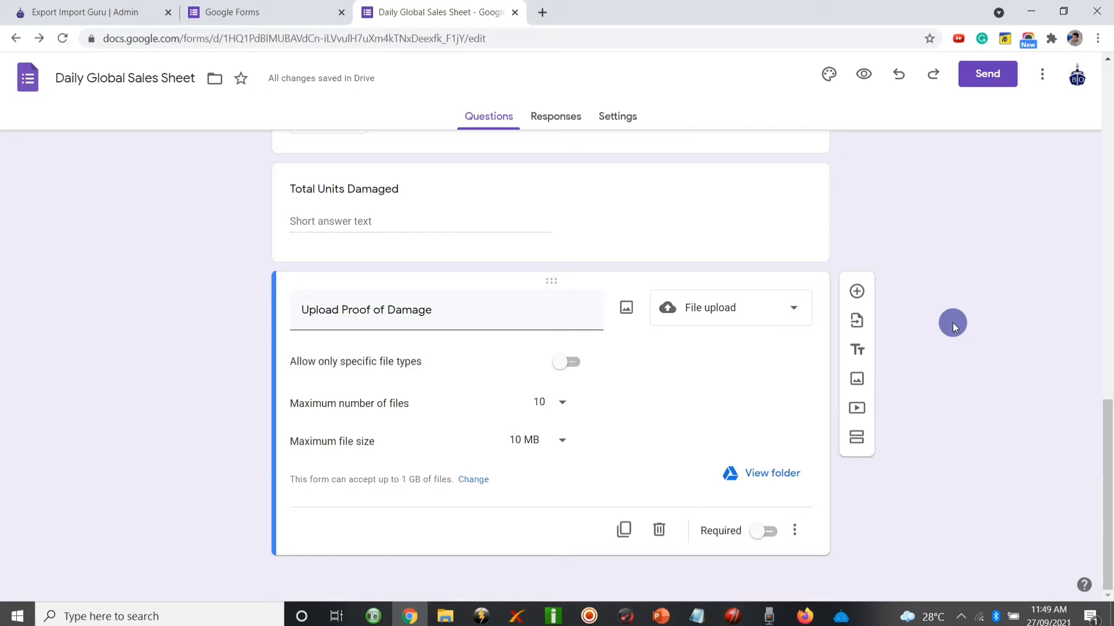
# Create a new spreadsheet as the destination for the Daily Global Sales Sheet form's responses.
pyautogui.scroll(15, 952, 323)
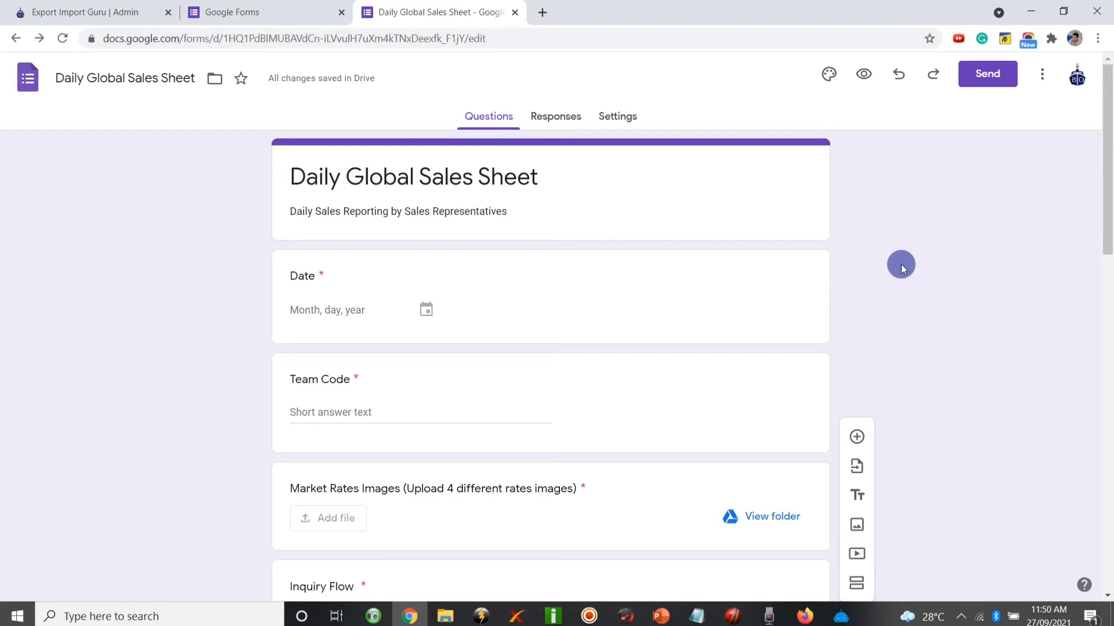
pyautogui.click(534, 121)
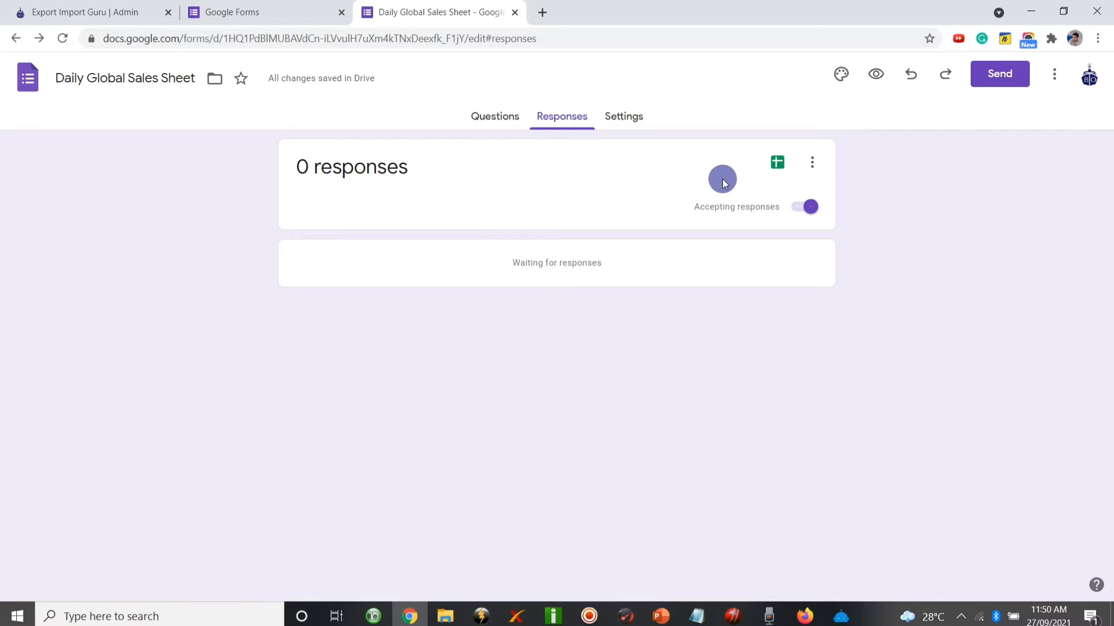
pyautogui.click(778, 165)
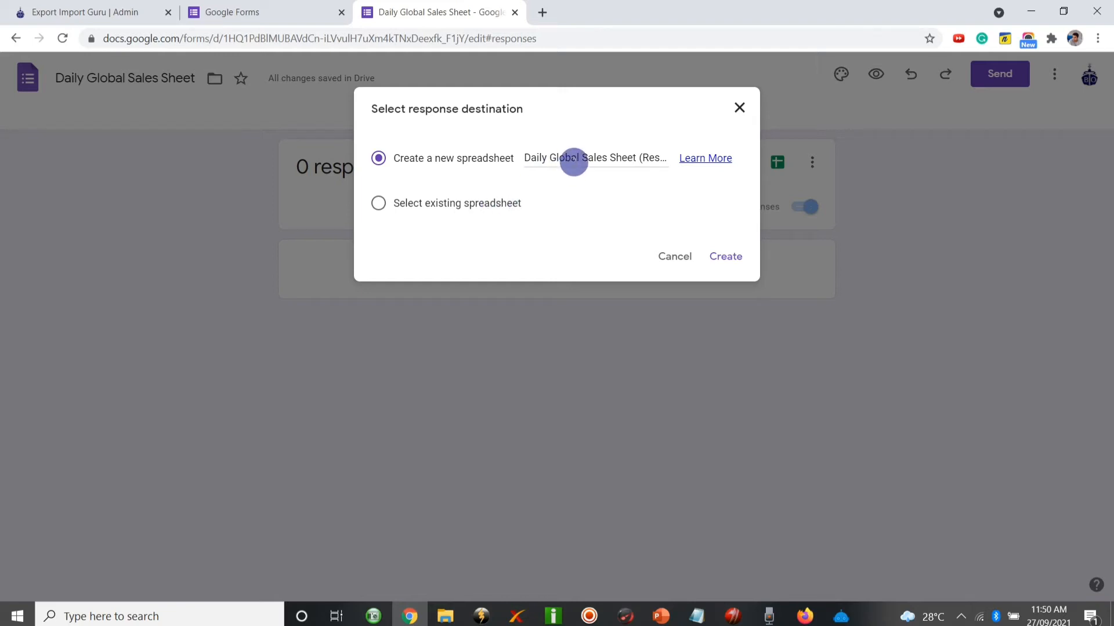
pyautogui.click(726, 257)
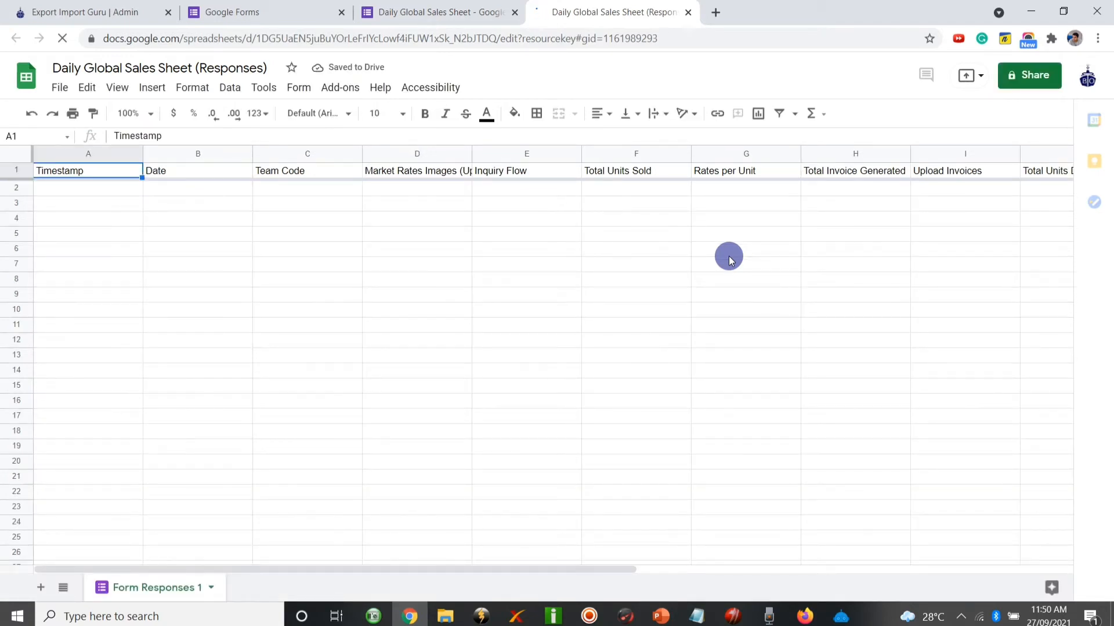
# Examine the column headings of the response spreadsheet from Timestamp through Total Units Damaged and back.
pyautogui.press('Down')
pyautogui.press('Right')
pyautogui.press('Right')
pyautogui.press('Right')
pyautogui.press('Right')
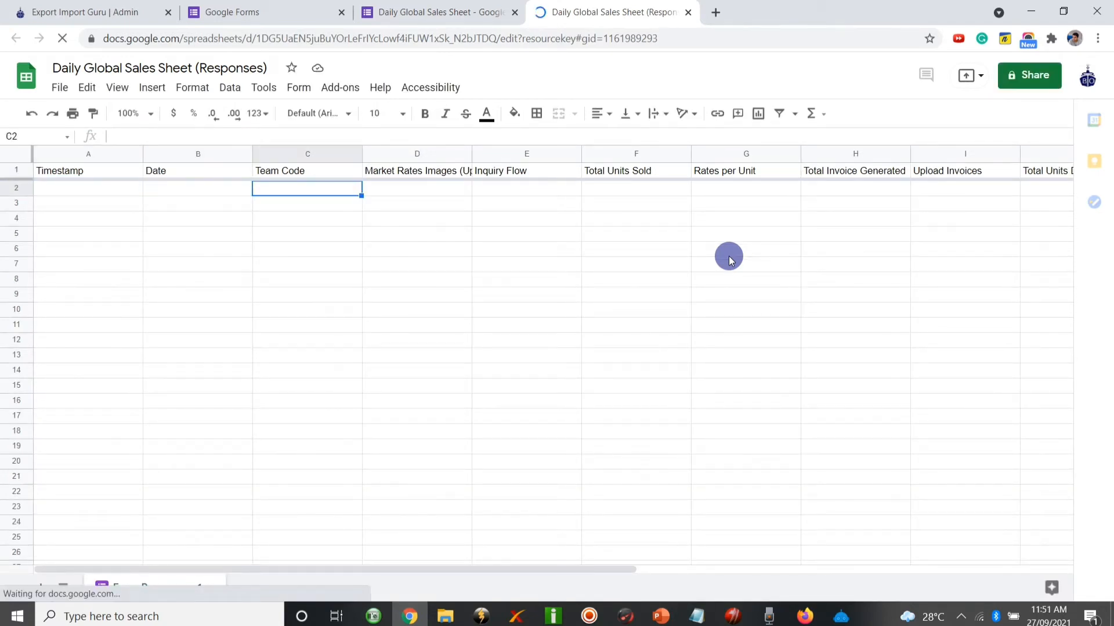
pyautogui.press('Right')
pyautogui.press('Right')
pyautogui.press('Right')
pyautogui.press('Right')
pyautogui.press('Right')
pyautogui.press('Right')
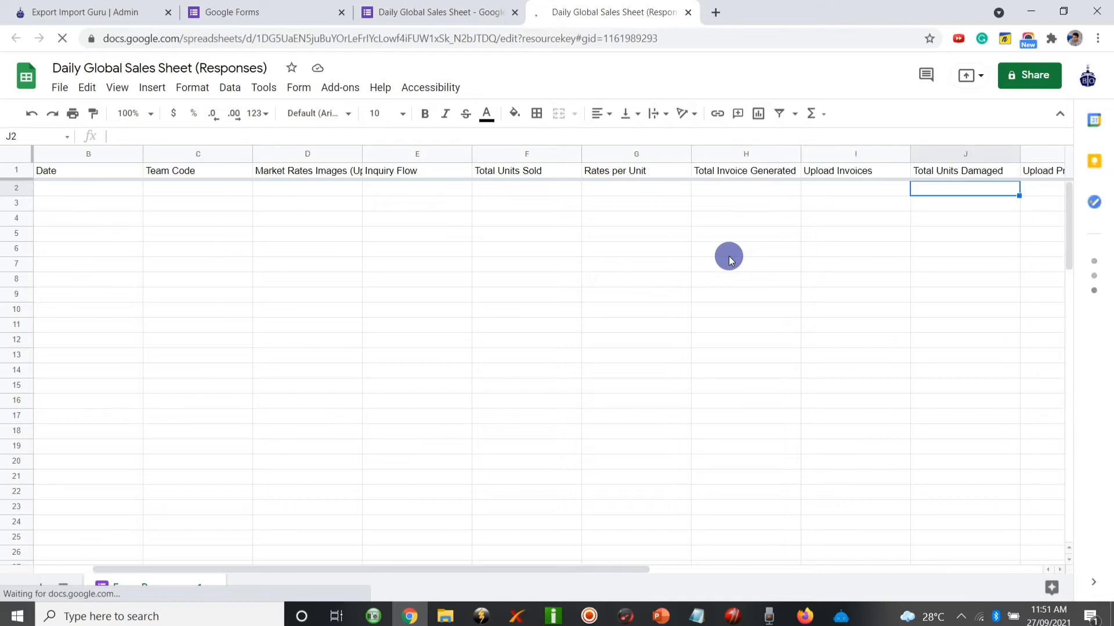
pyautogui.press('Left')
pyautogui.press('Left')
pyautogui.press('Left')
pyautogui.press('Left')
pyautogui.press('Left')
pyautogui.press('Left')
pyautogui.press('Left')
pyautogui.press('Left')
pyautogui.press('Left')
pyautogui.press('Left')
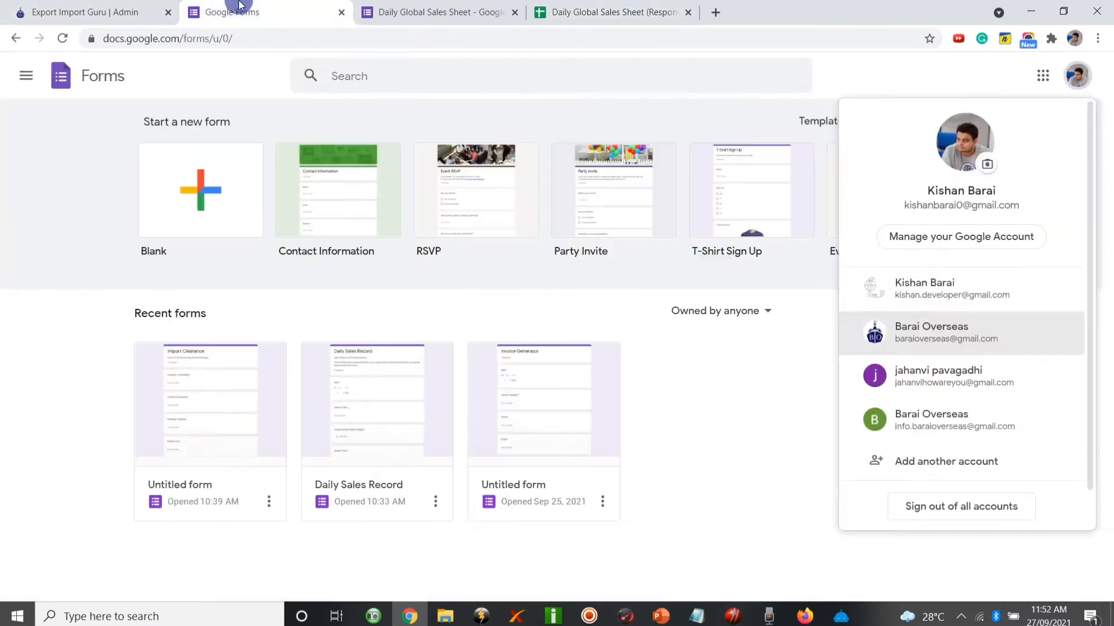
# Create a blank form in the Barai Overseas account and title it "Clearance and Maintenance".
pyautogui.click(957, 329)
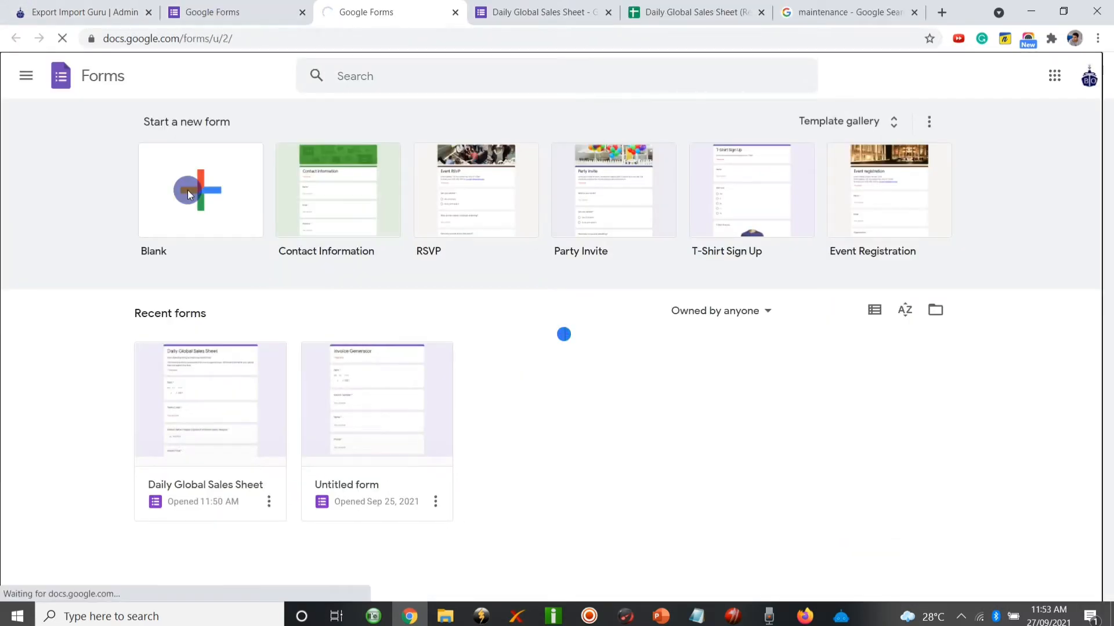
pyautogui.click(187, 191)
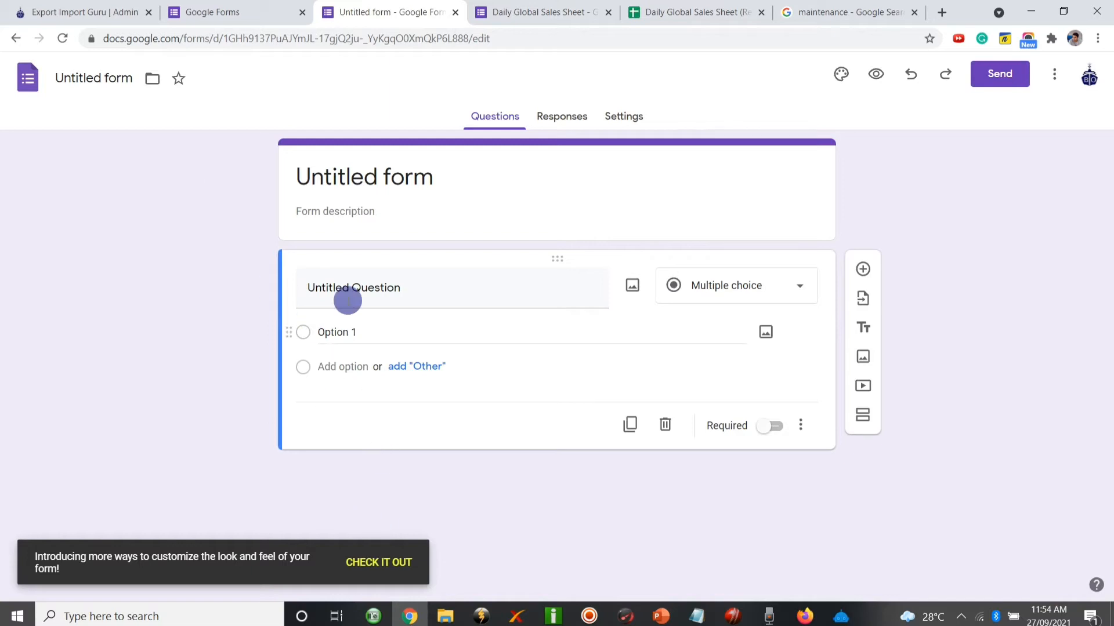
pyautogui.click(428, 175)
pyautogui.tripleClick(427, 170)
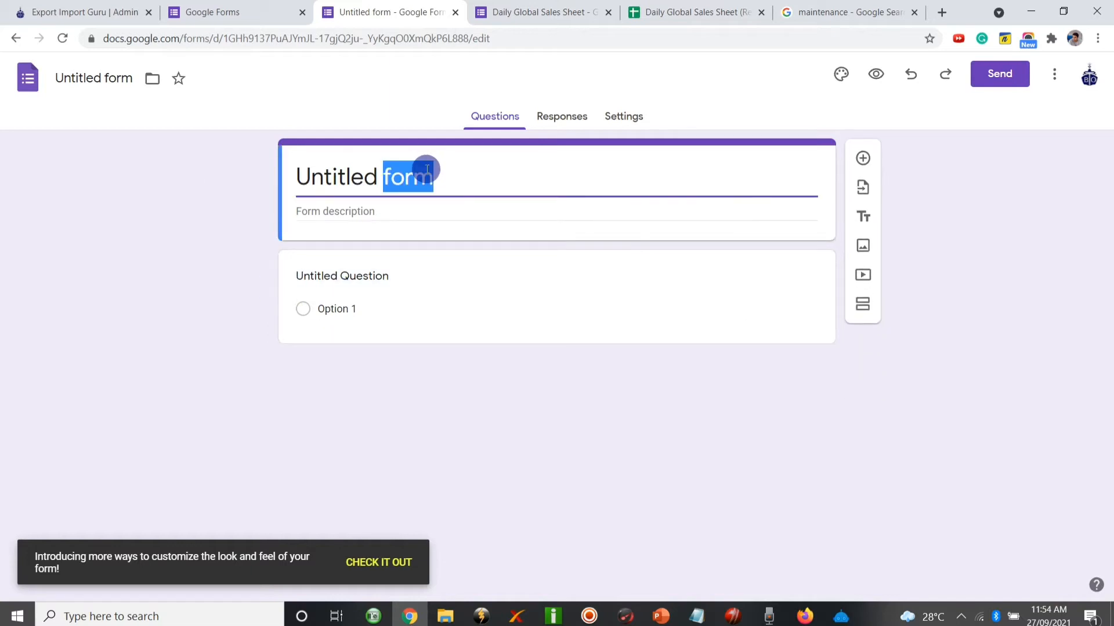
pyautogui.press('BackSpace')
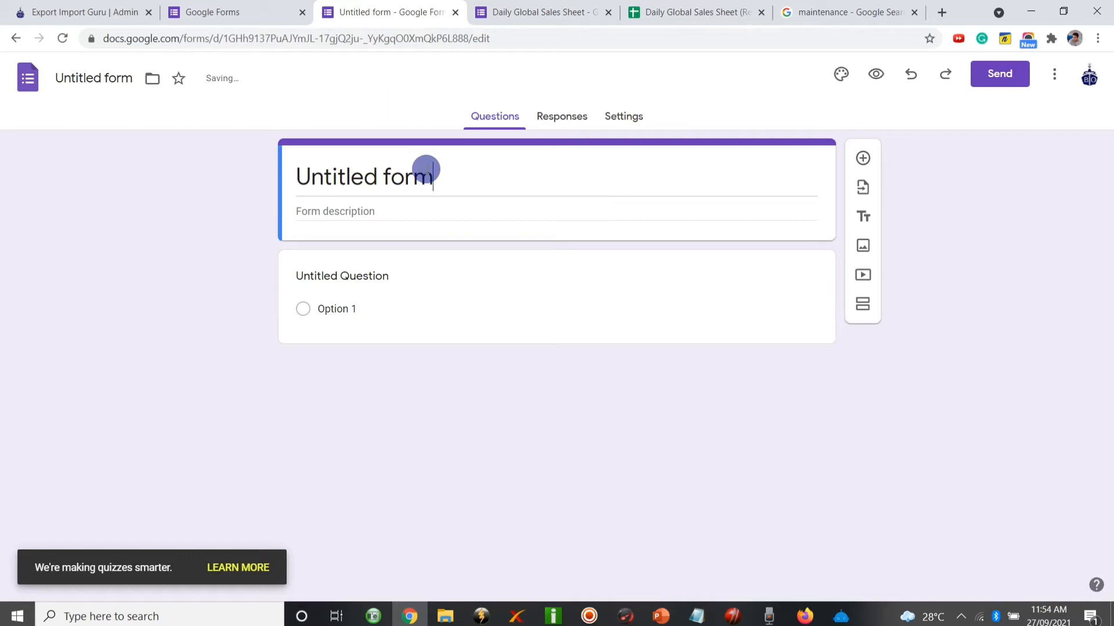
pyautogui.tripleClick(426, 169)
pyautogui.press('BackSpace')
pyautogui.write('Cle')
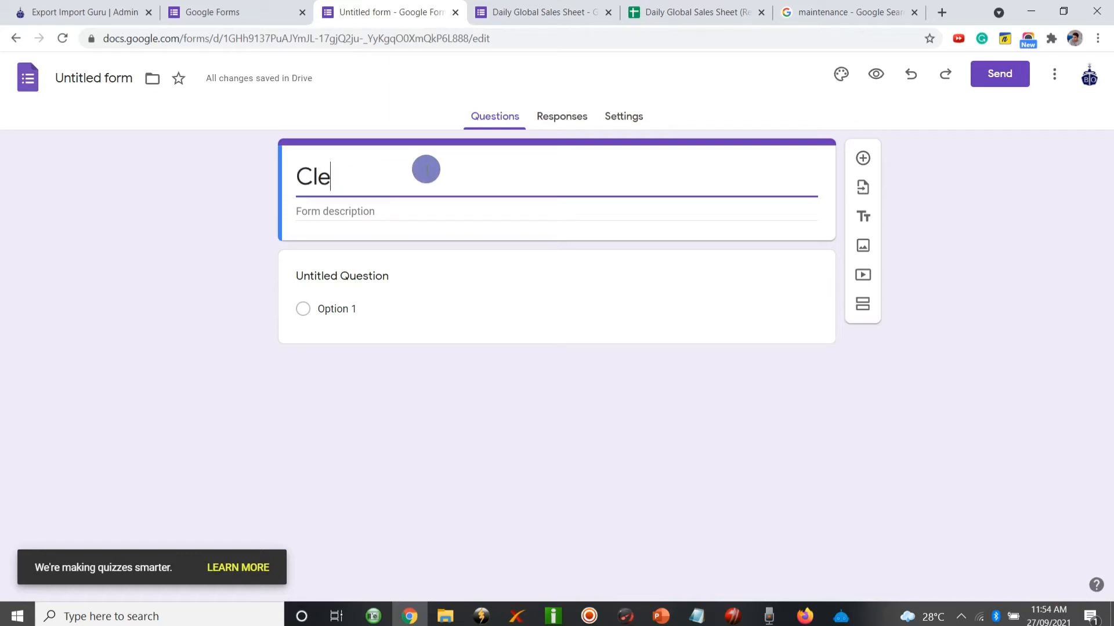
pyautogui.write('arance and M')
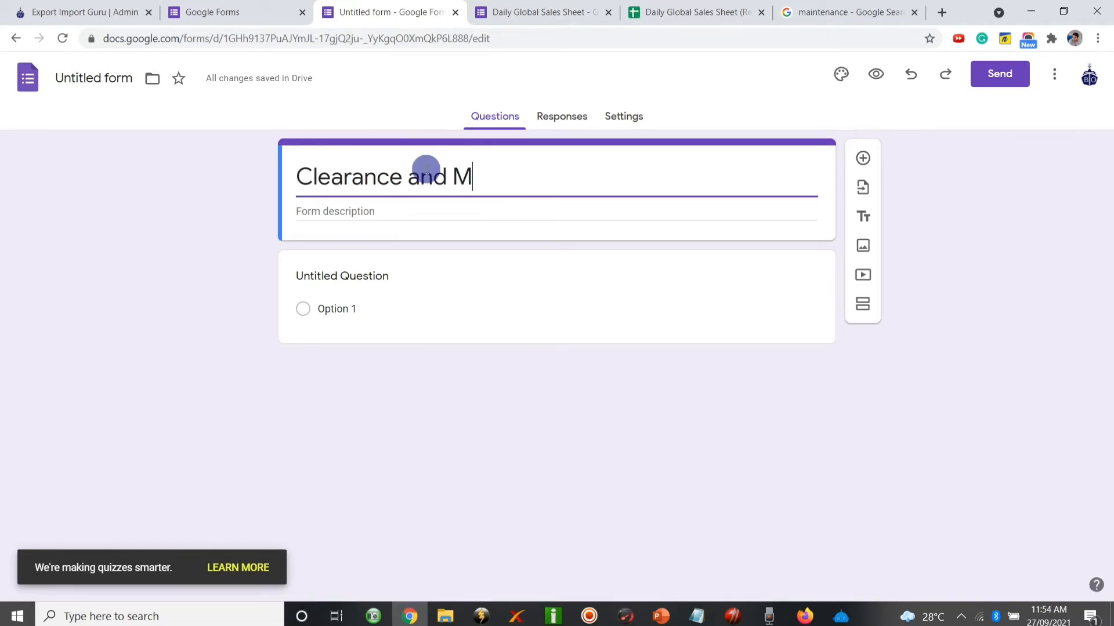
pyautogui.write('aintenance')
# Title the untitled question "Loading and Unloading Cost" and make it a short-answer question.
pyautogui.click(461, 292)
pyautogui.write('Loading a')
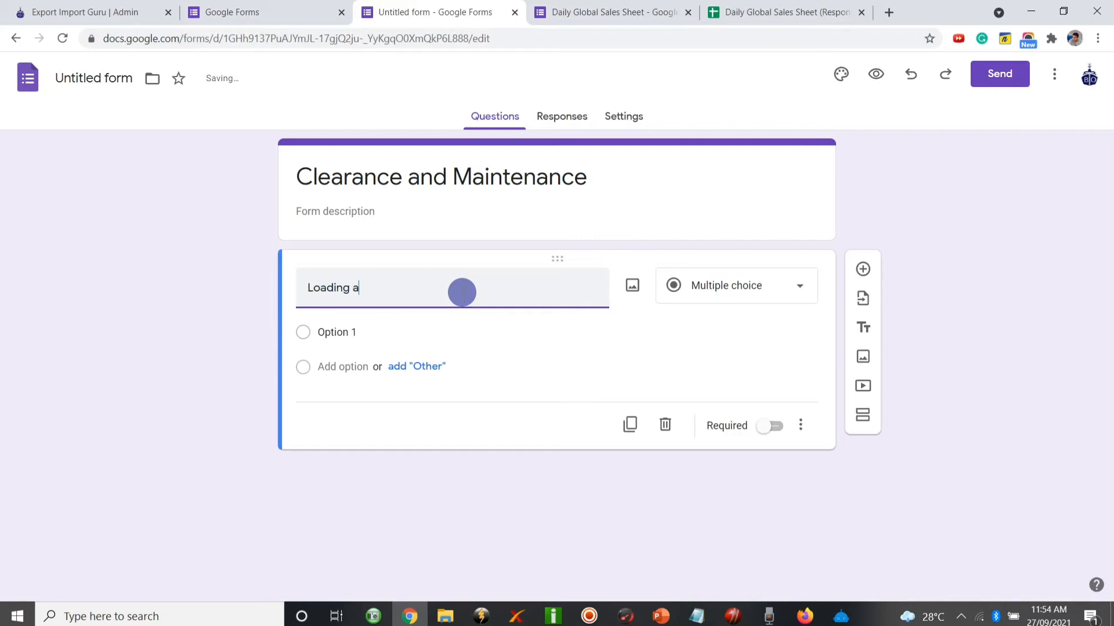
pyautogui.write('nd Unlo')
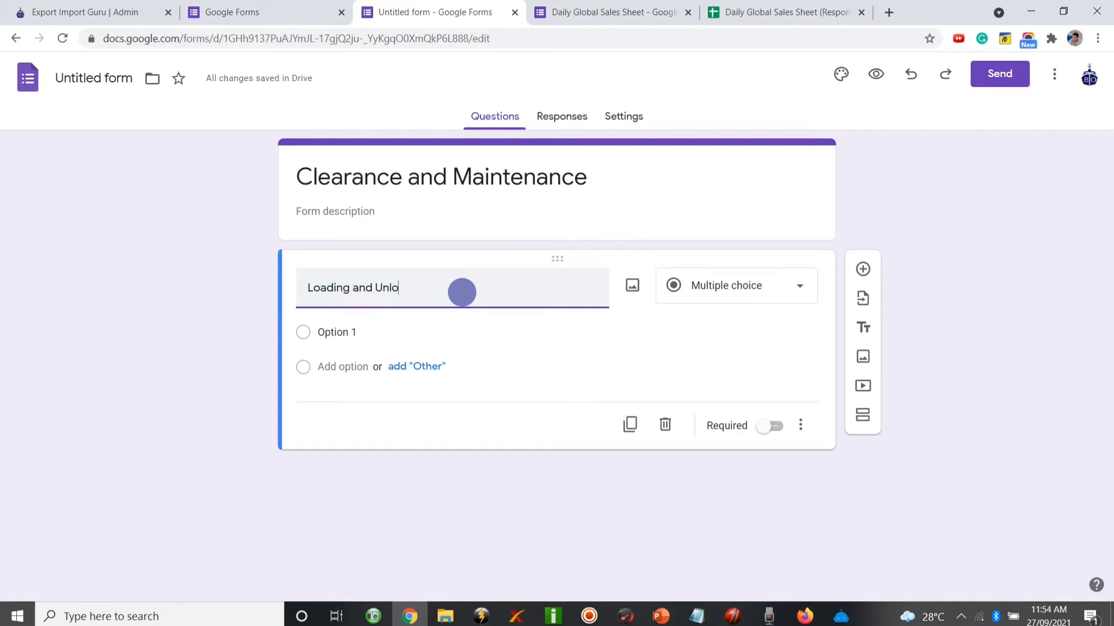
pyautogui.write('ading Cost')
pyautogui.click(696, 288)
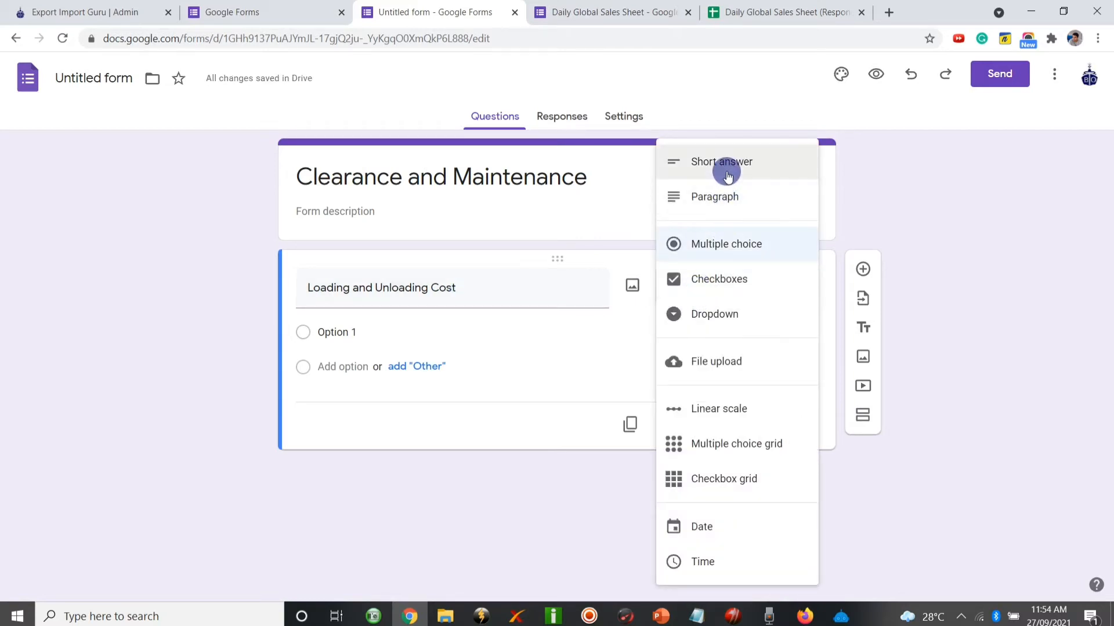
pyautogui.click(728, 176)
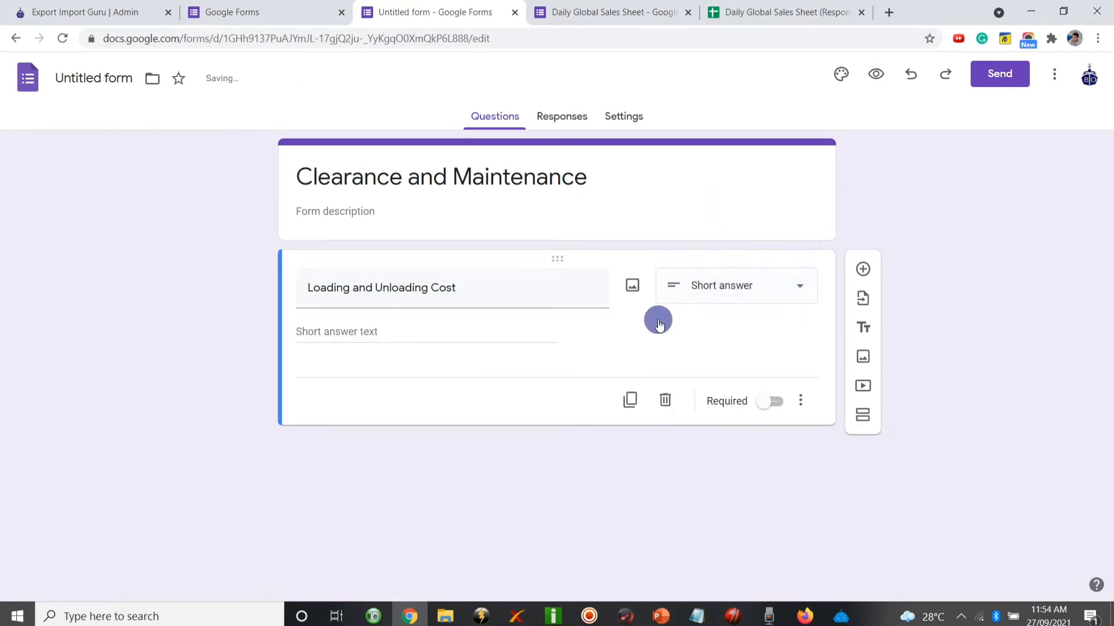
pyautogui.click(745, 297)
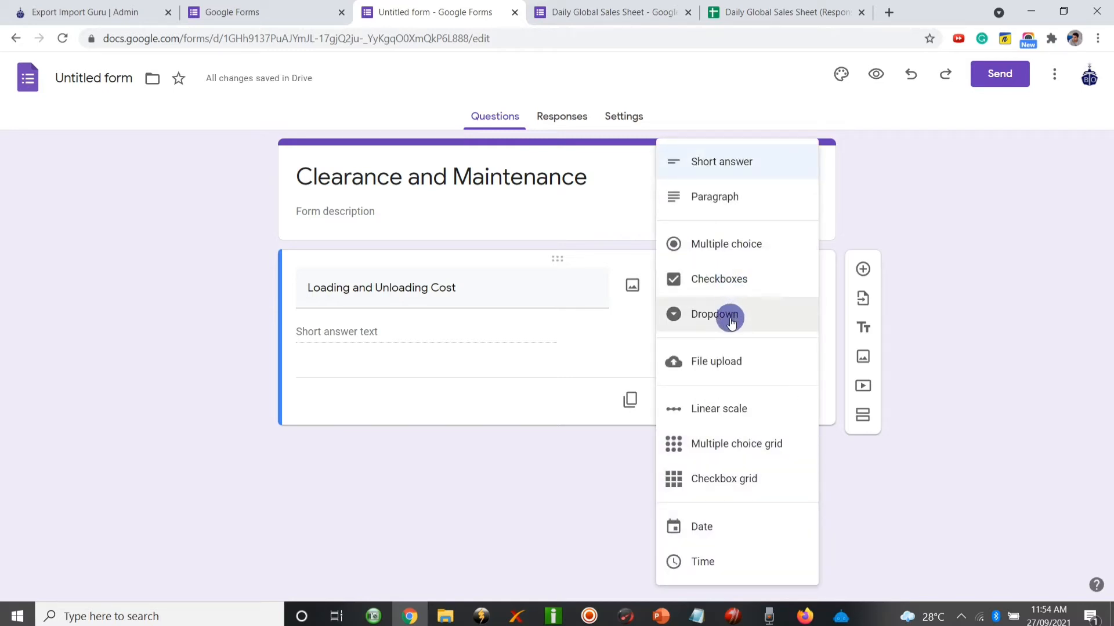
pyautogui.click(599, 339)
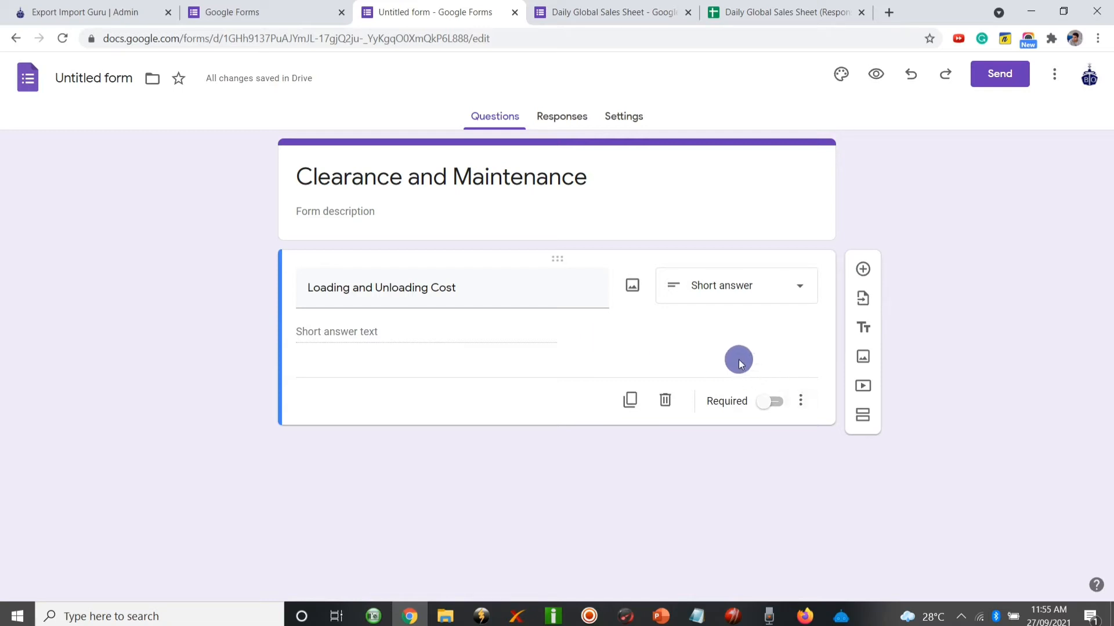
# Add a blank question below Loading and Unloading Cost and make the Loading and Unloading Cost question required.
pyautogui.click(862, 268)
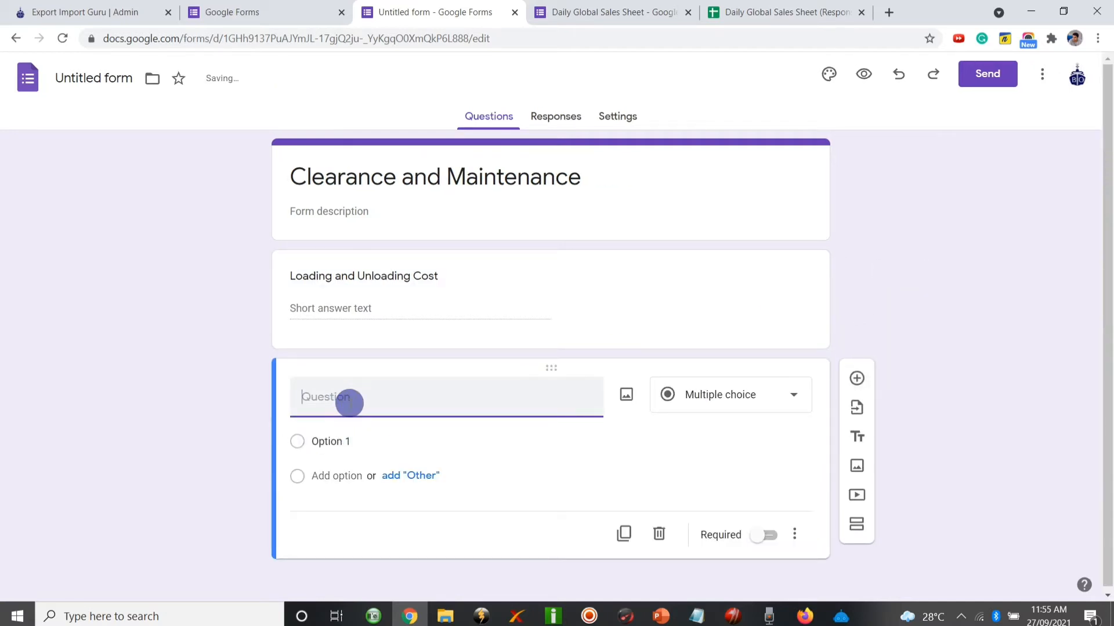
pyautogui.click(493, 270)
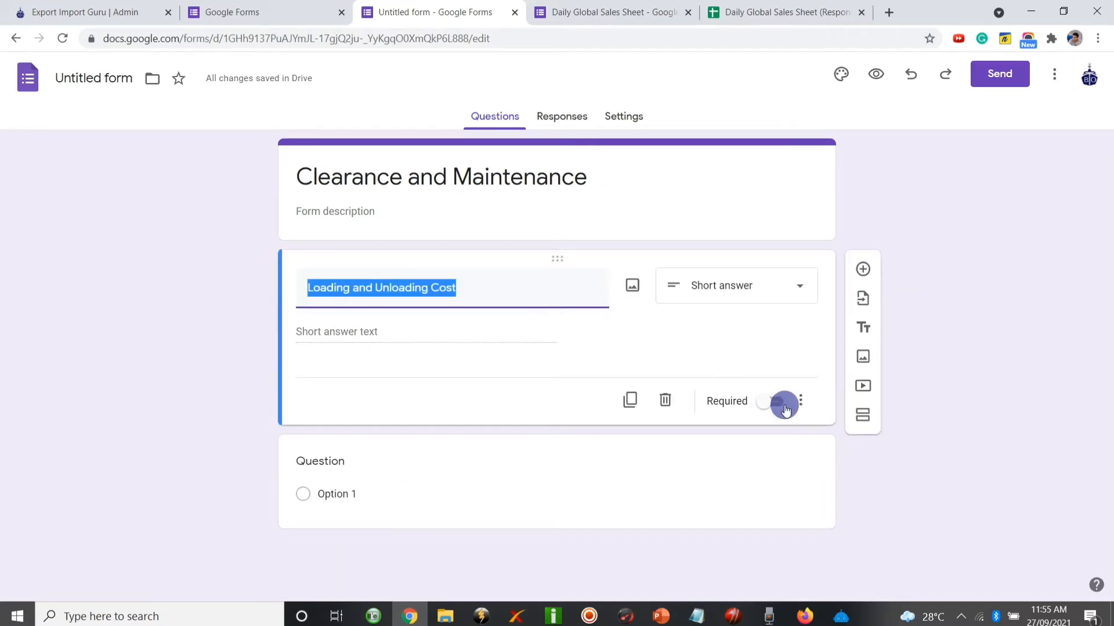
pyautogui.click(787, 406)
pyautogui.click(771, 403)
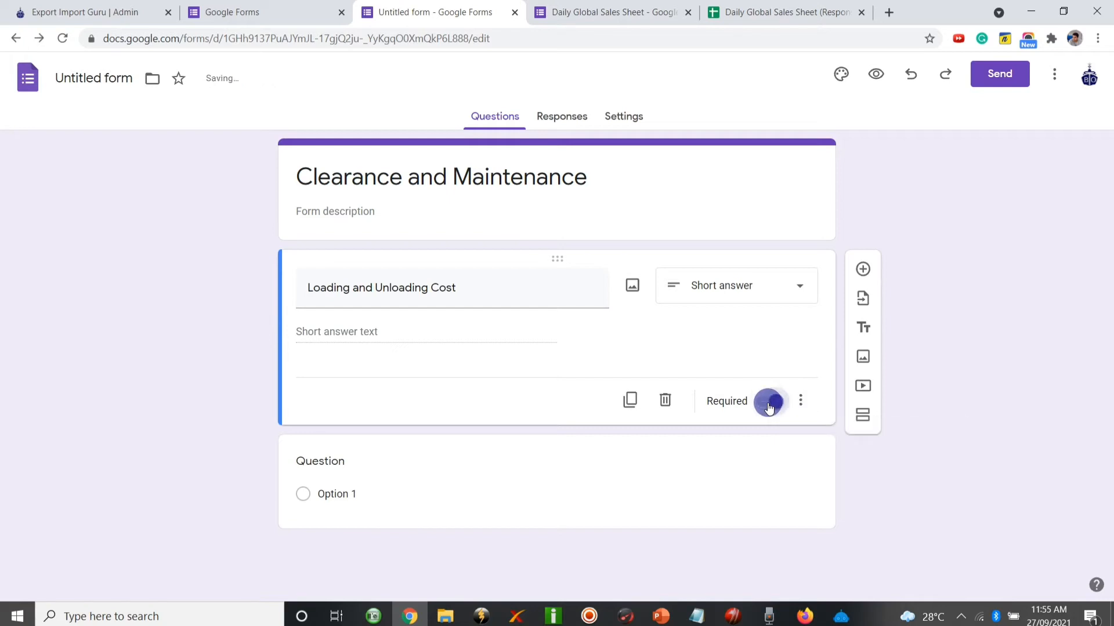
# Title the blank question "Custom Clearance Cost" and make it a required short-answer question.
pyautogui.click(576, 462)
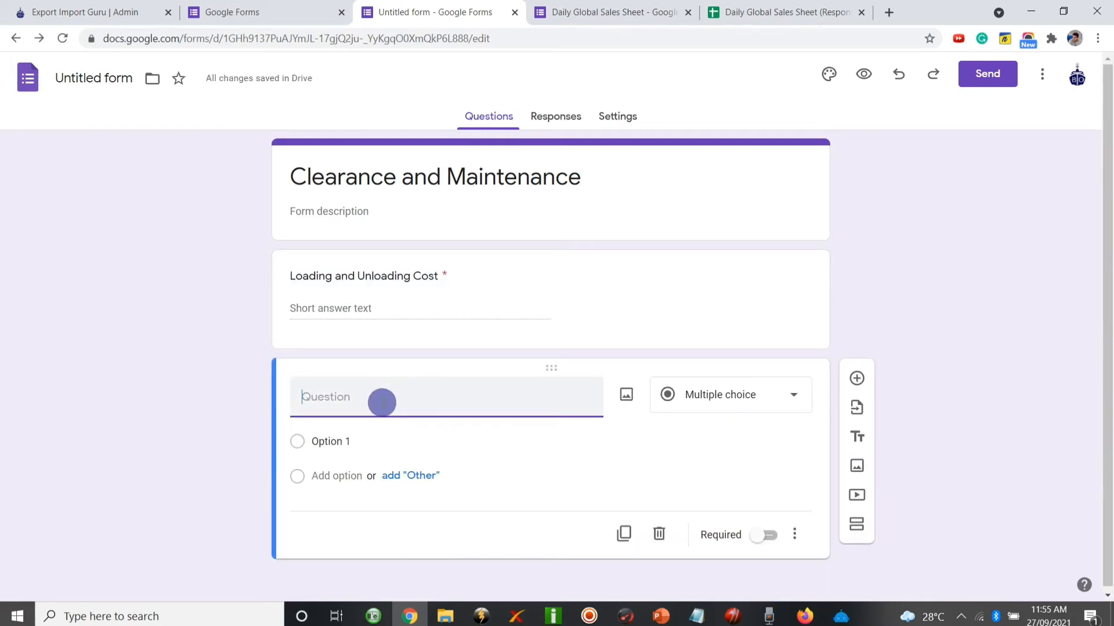
pyautogui.write('C')
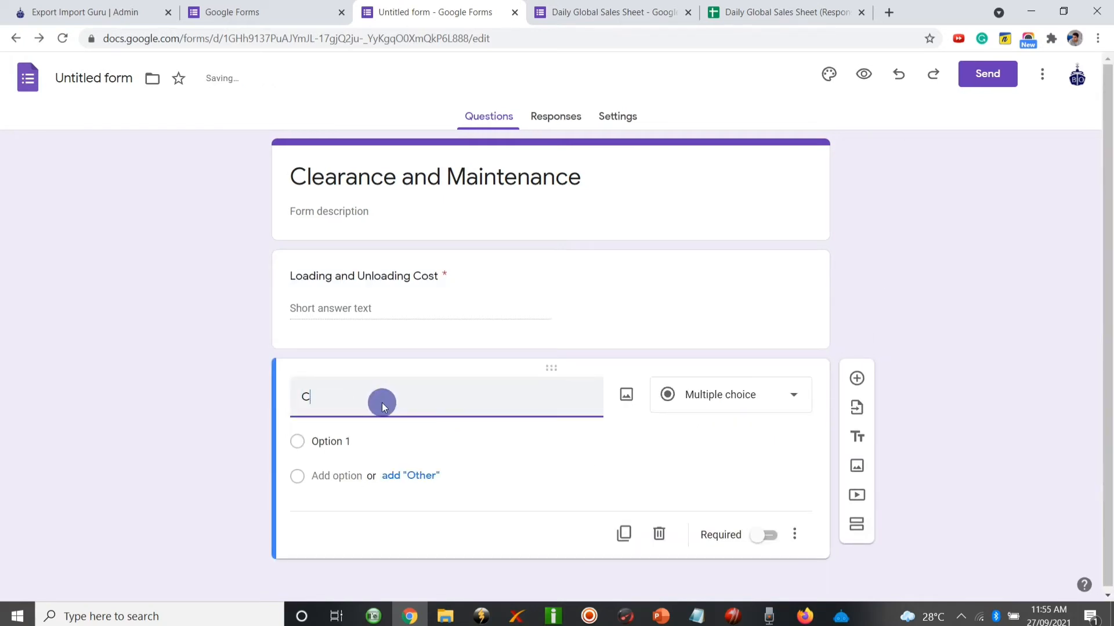
pyautogui.write('ustom Clearance Cost')
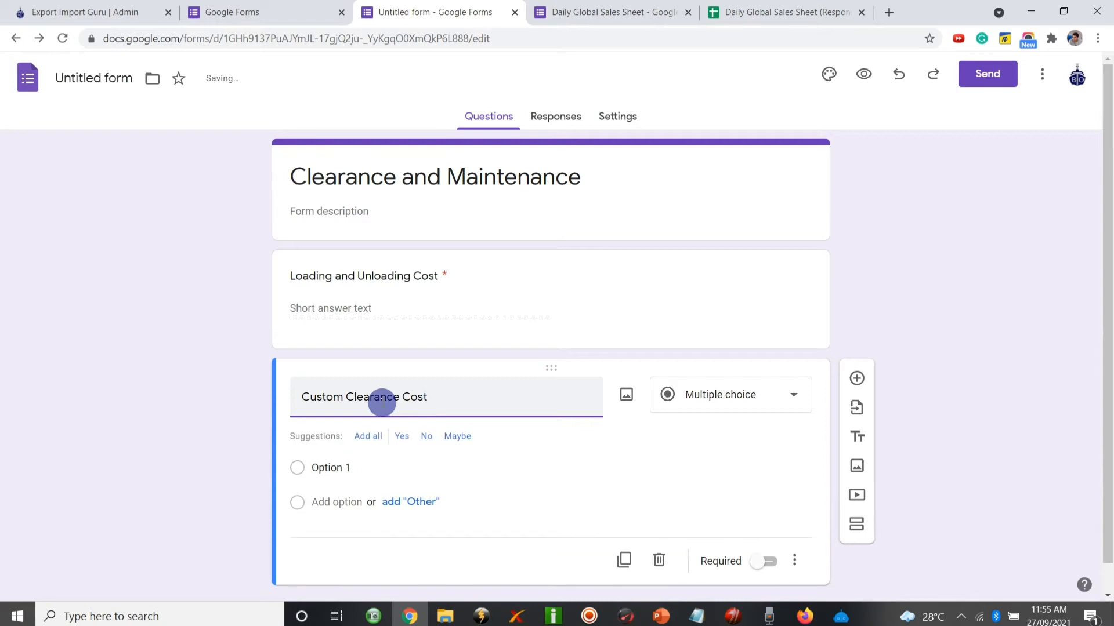
pyautogui.click(686, 400)
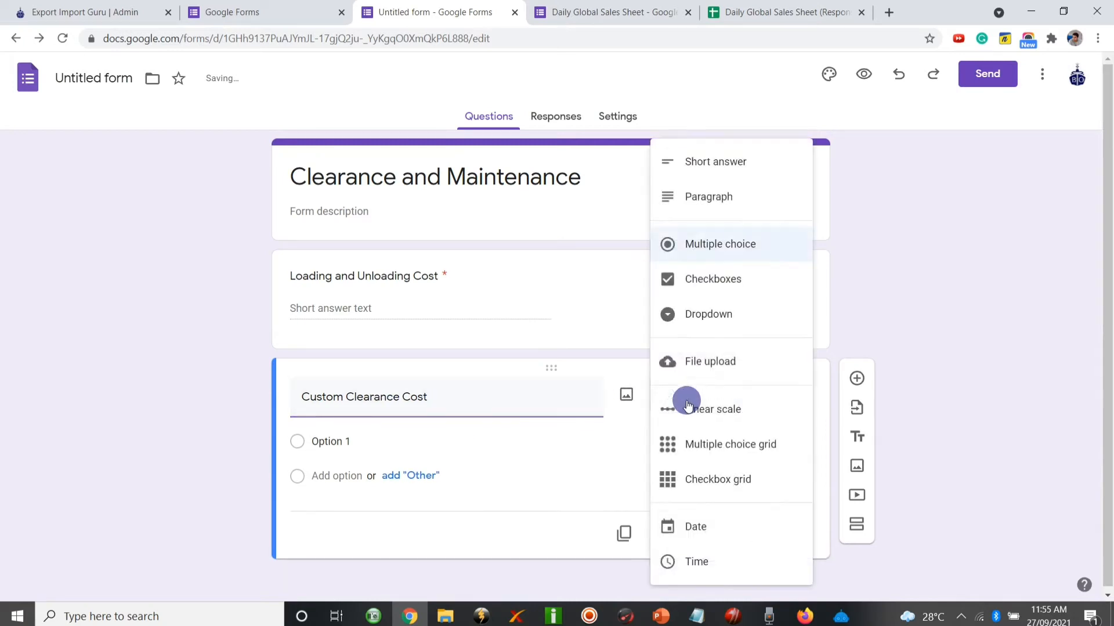
pyautogui.click(728, 181)
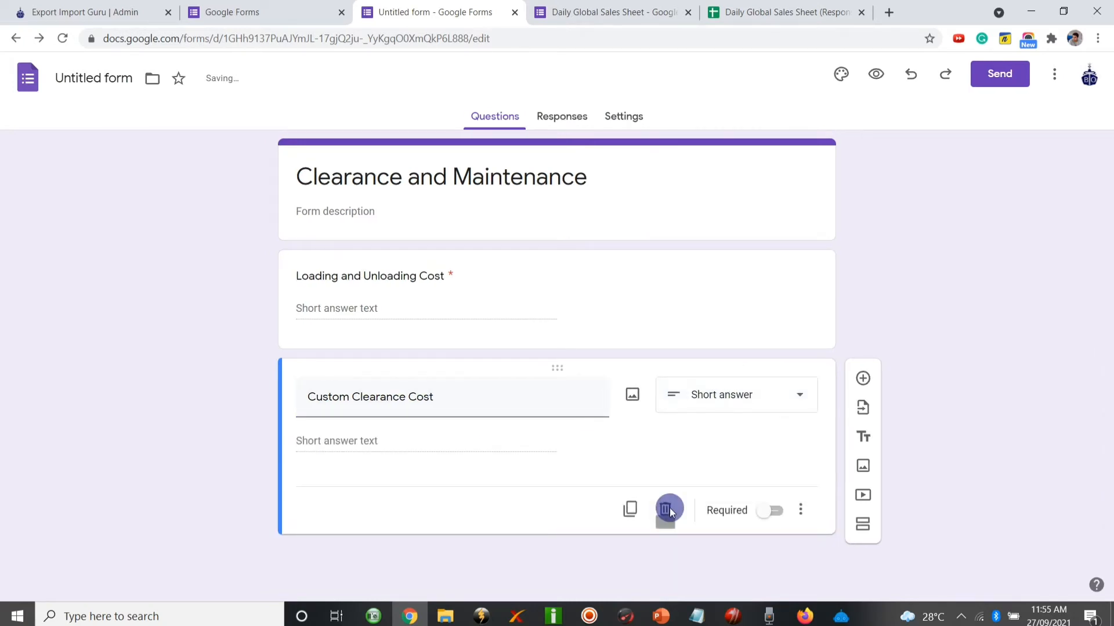
pyautogui.click(772, 510)
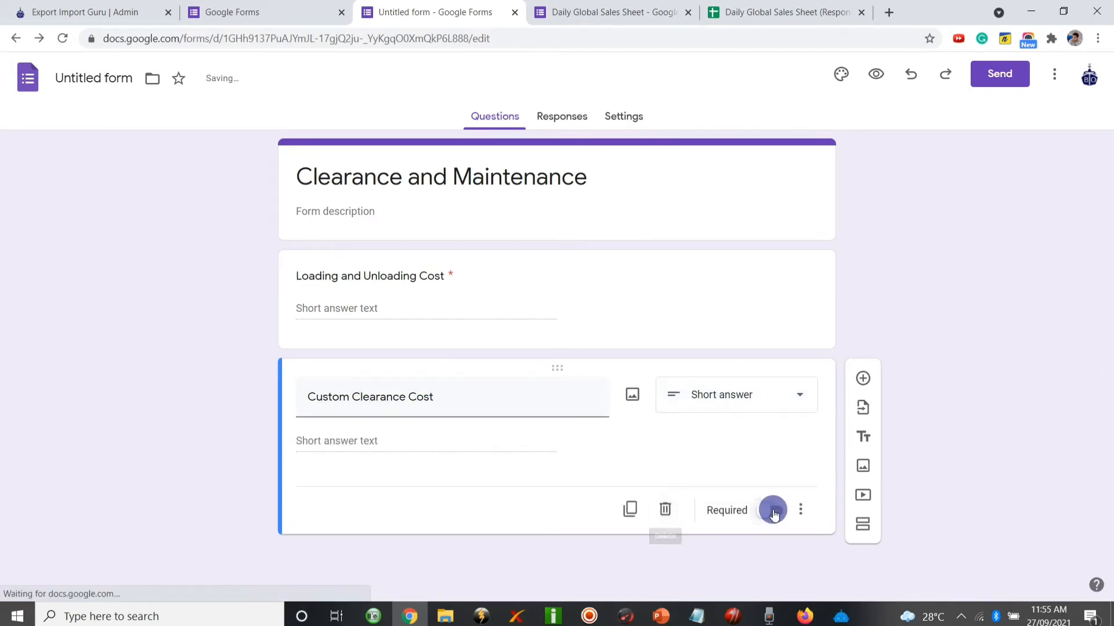
# Add a required short-answer question titled "Parking or Storage Cost" below Custom Clearance Cost.
pyautogui.click(863, 379)
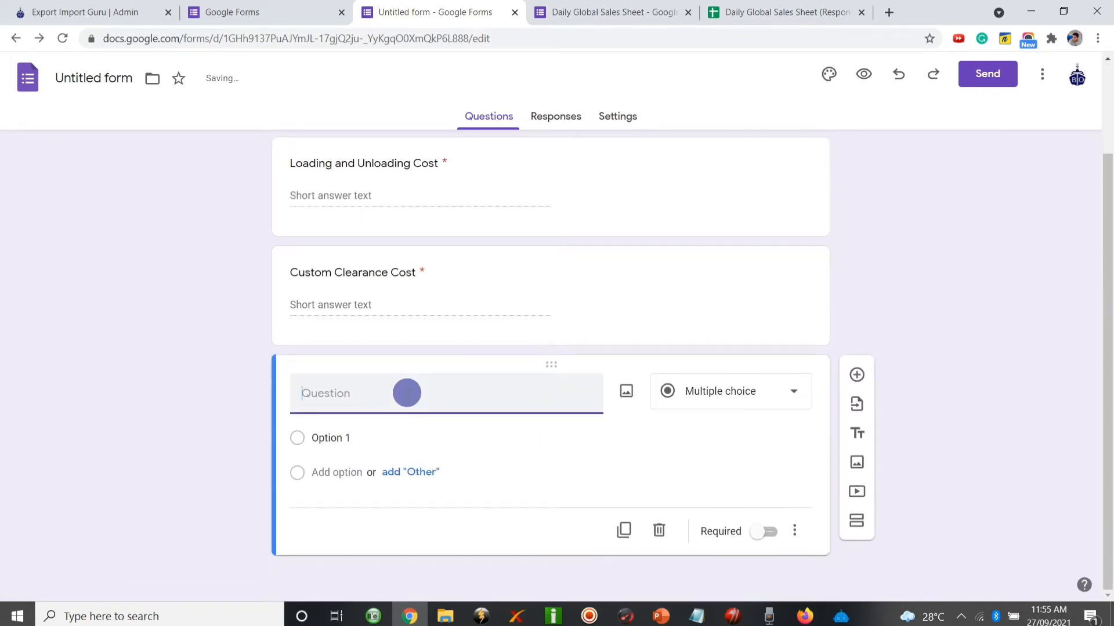
pyautogui.write('Parking and S')
pyautogui.press('BackSpace')
pyautogui.press('BackSpace')
pyautogui.write('or Storage')
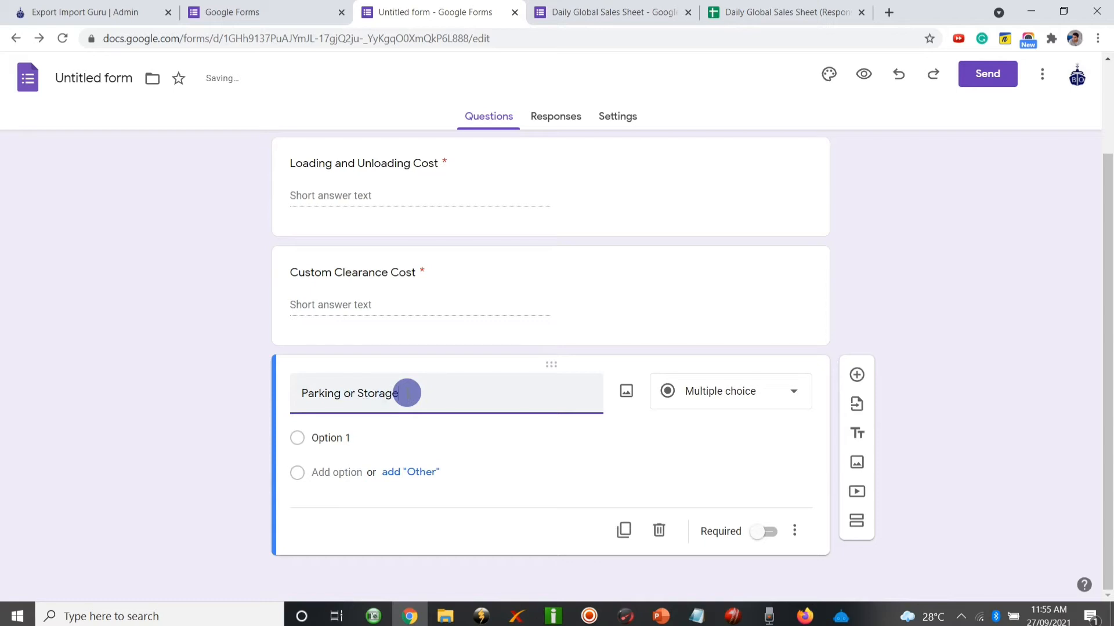
pyautogui.write(' Cost')
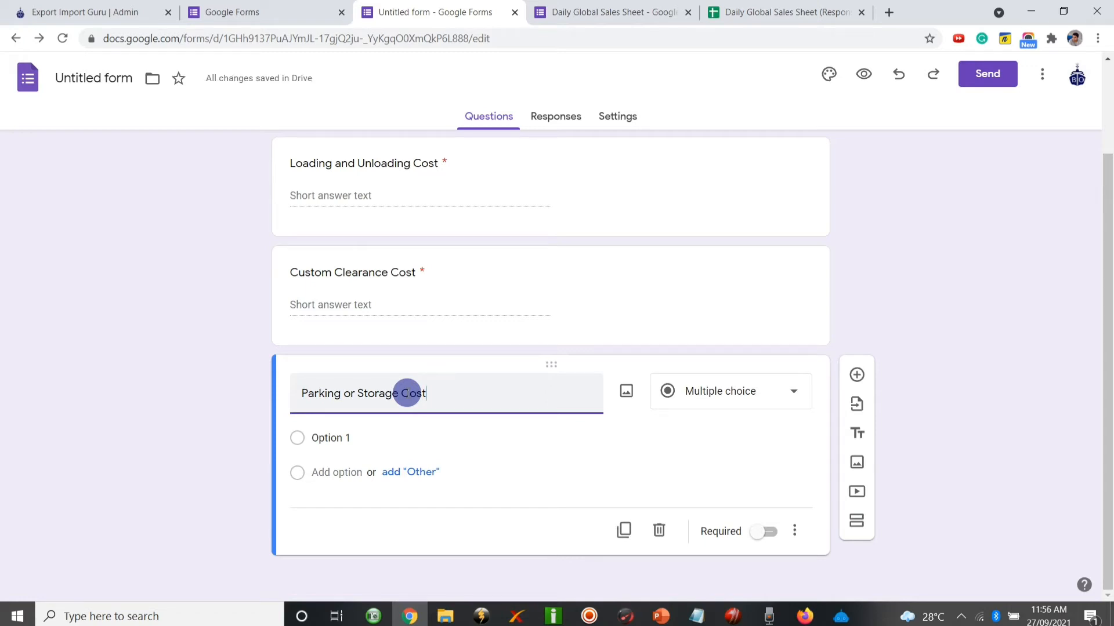
pyautogui.click(738, 391)
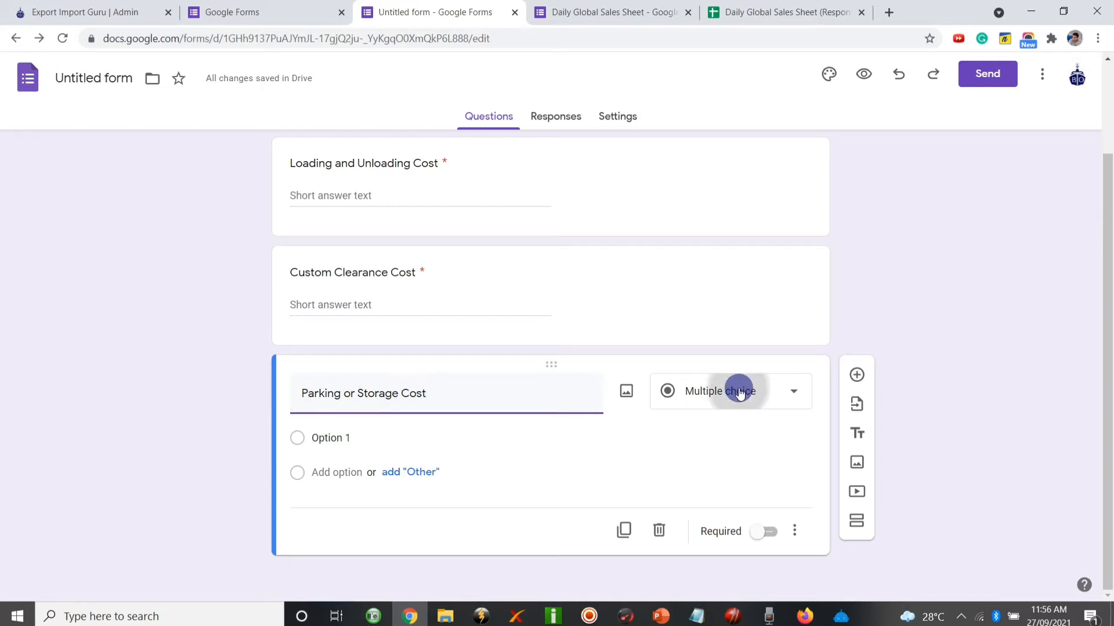
pyautogui.click(712, 174)
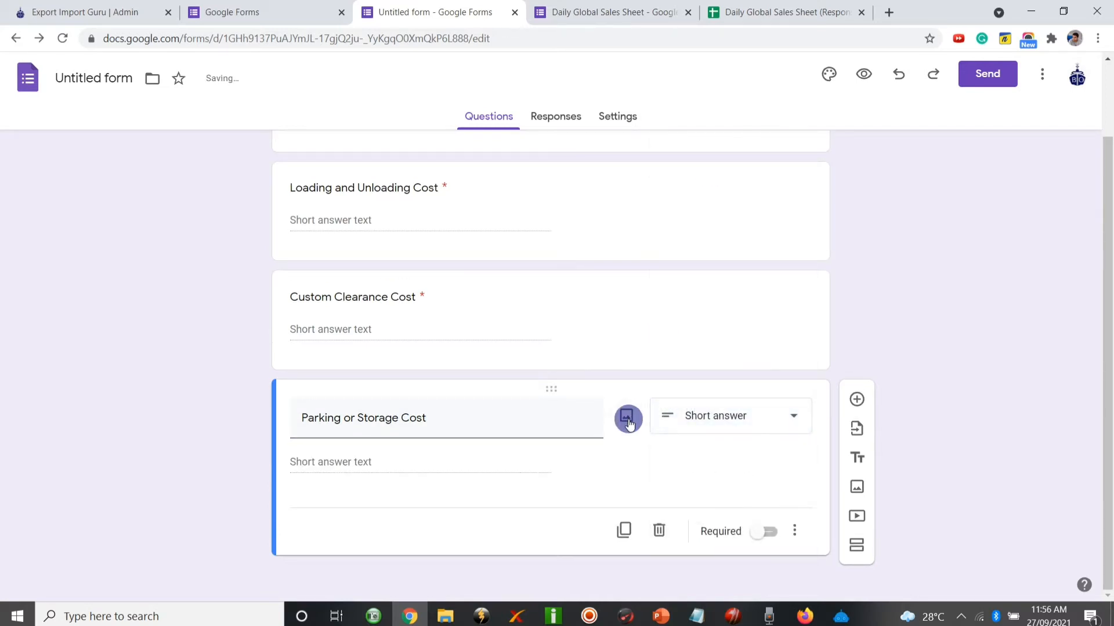
pyautogui.click(762, 530)
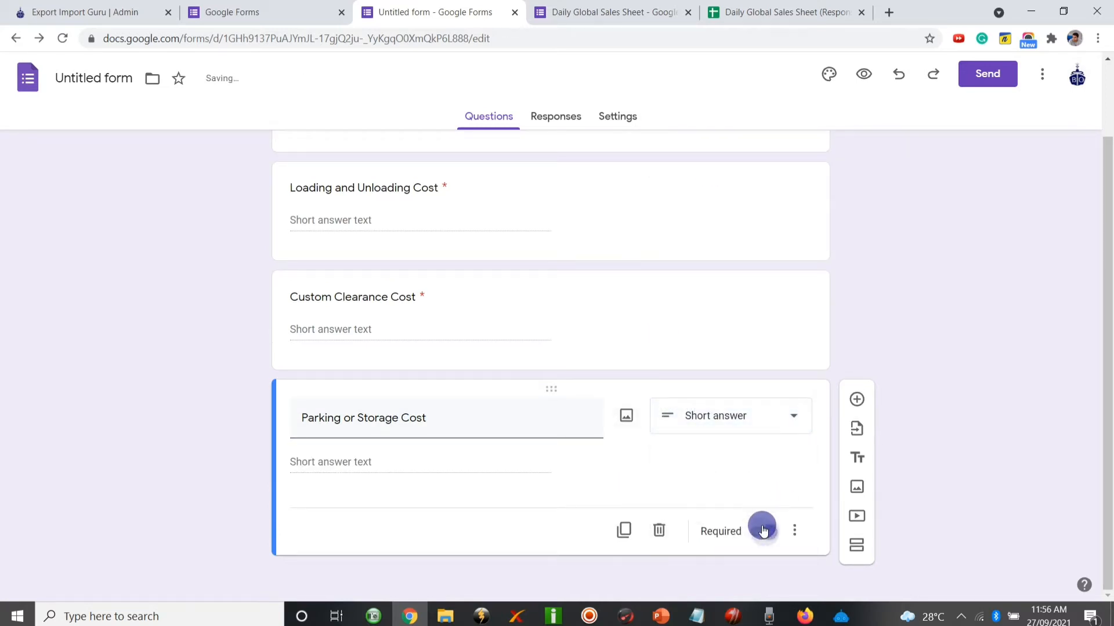
# Add a short-answer question titled "Other Cost" below Parking or Storage Cost.
pyautogui.click(856, 399)
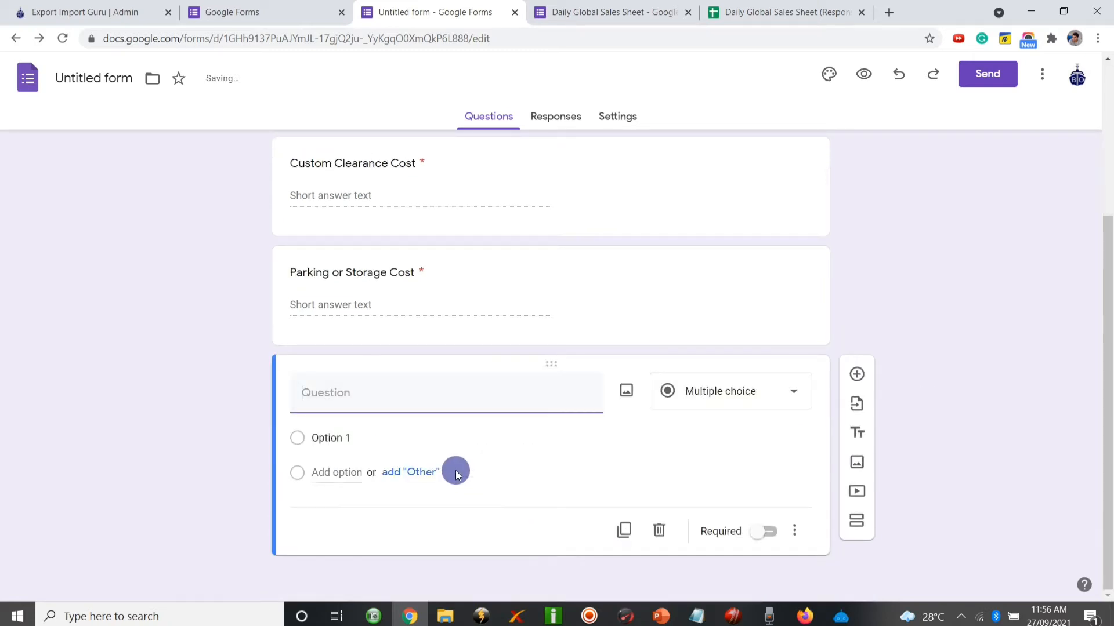
pyautogui.write('Other Cost')
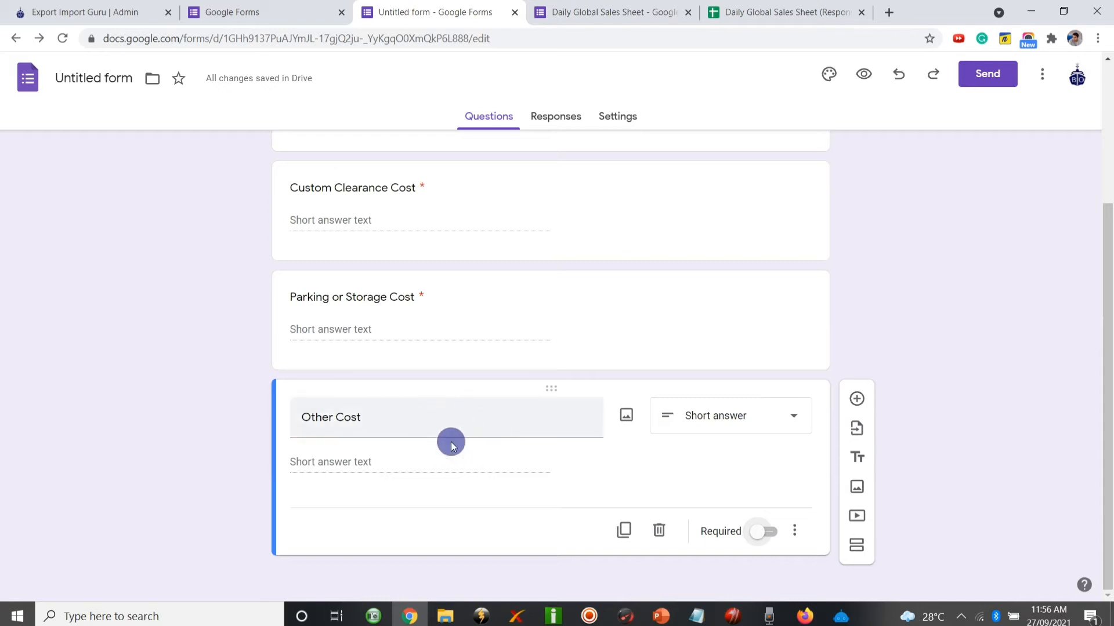
# Add a question titled "Damaged Condition" below Other Cost and make it a checkboxes question.
pyautogui.click(852, 403)
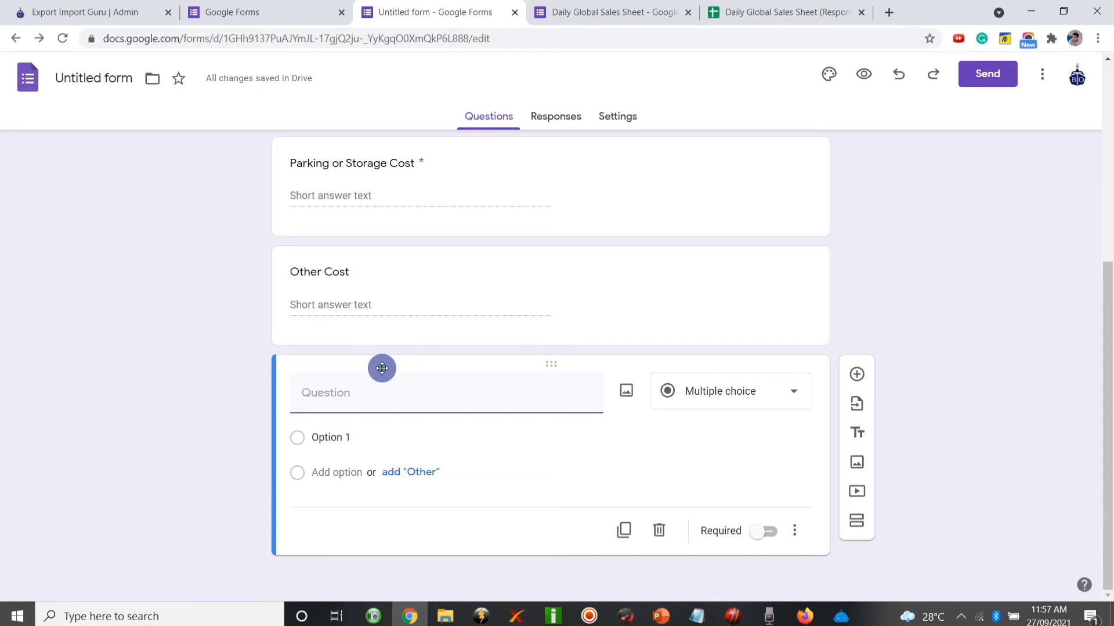
pyautogui.write('Damaged')
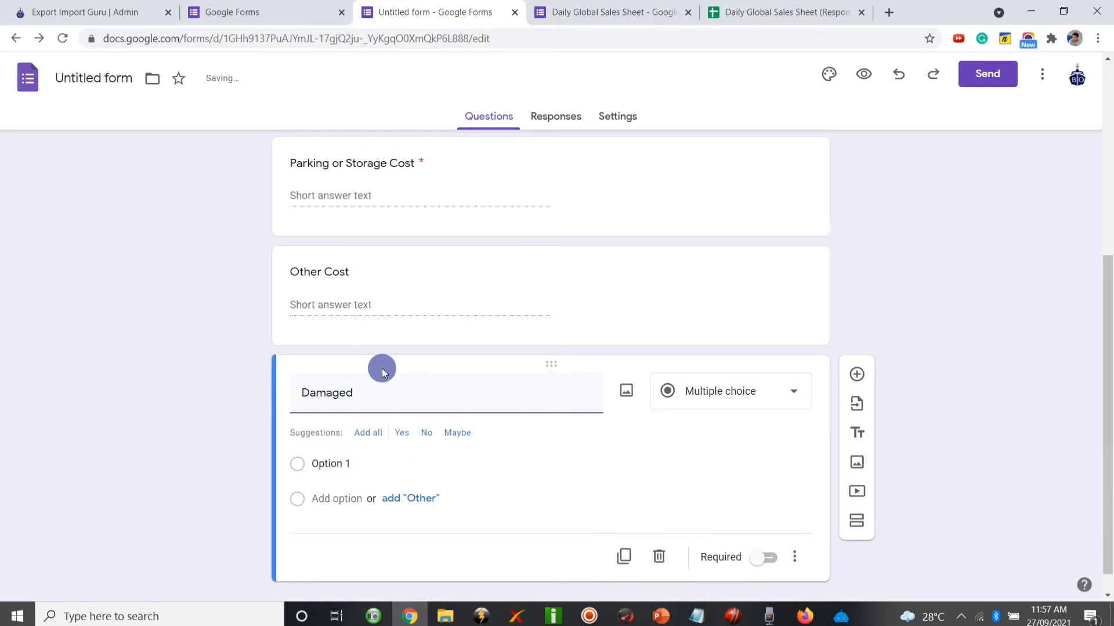
pyautogui.write(' Condition (C')
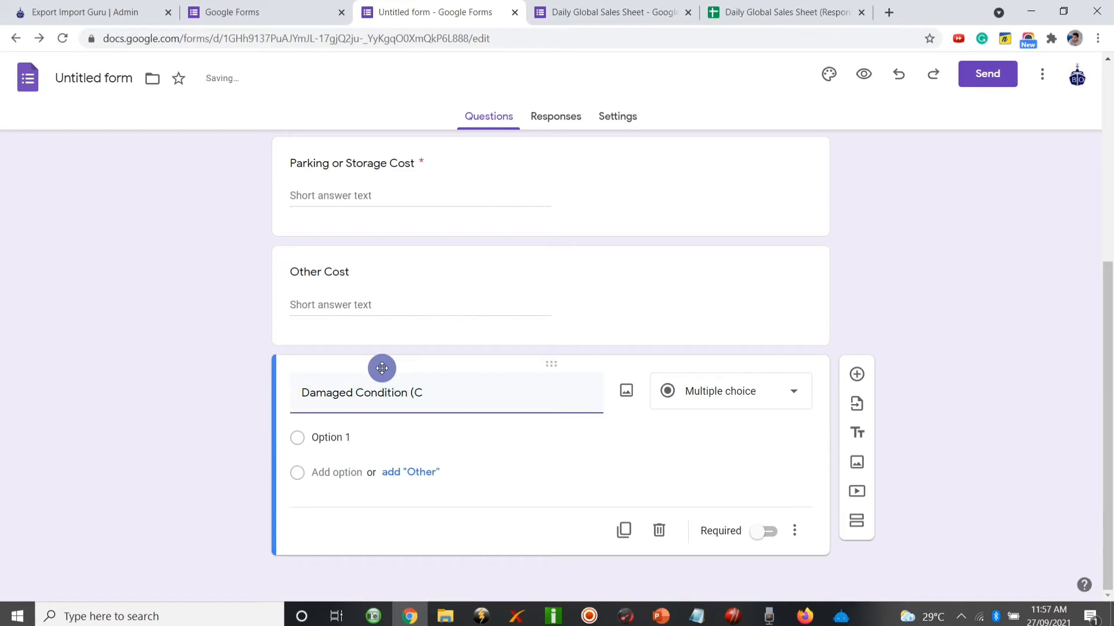
pyautogui.press('BackSpace')
pyautogui.press('BackSpace')
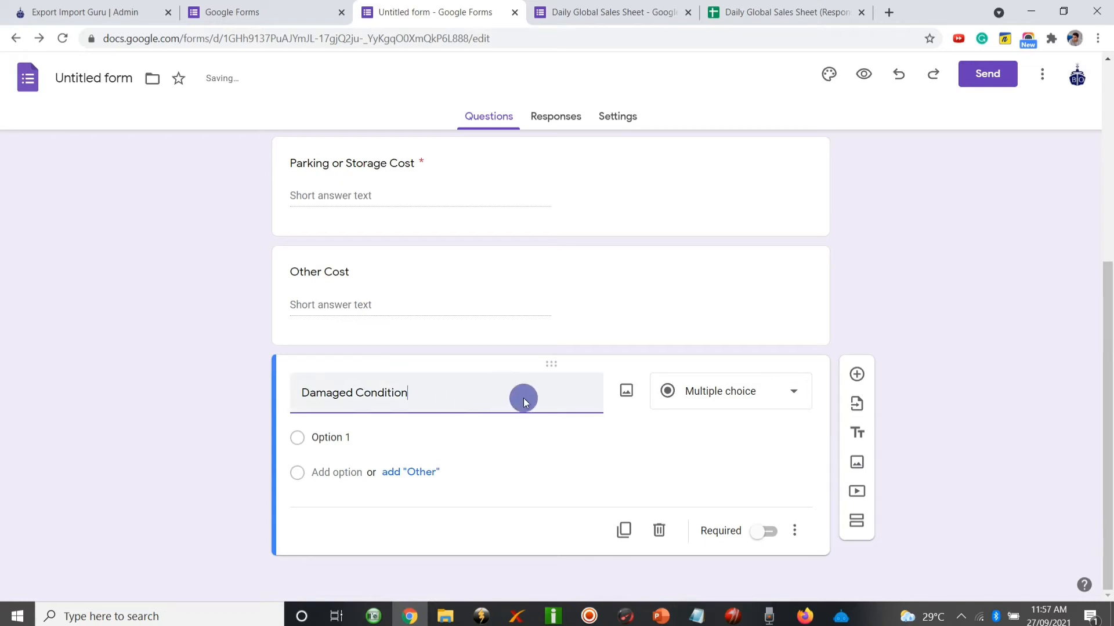
pyautogui.click(755, 387)
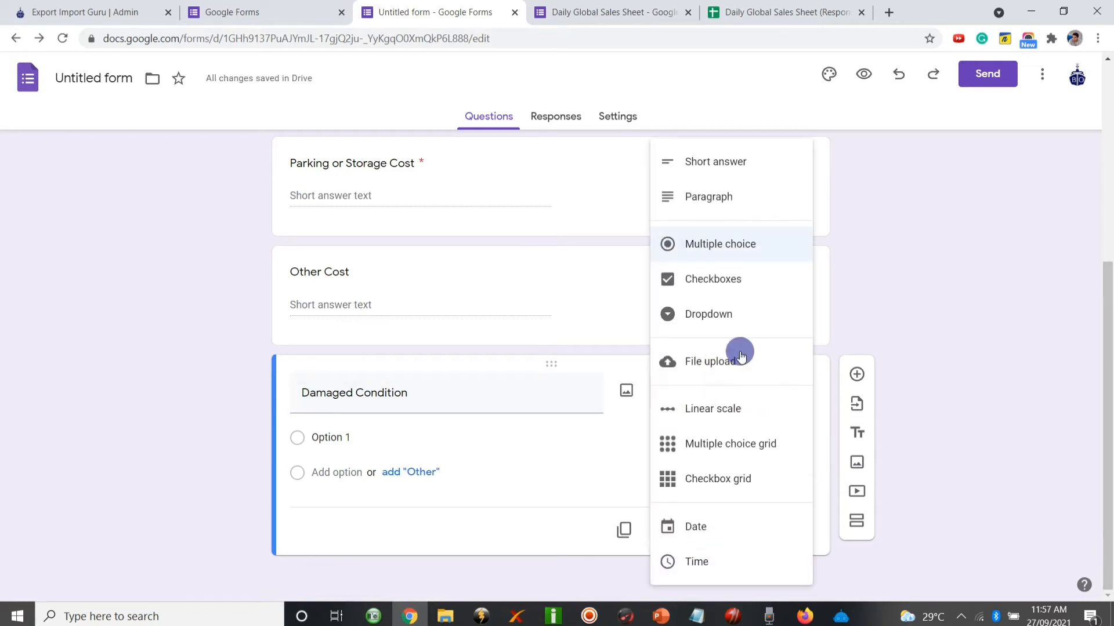
pyautogui.click(722, 290)
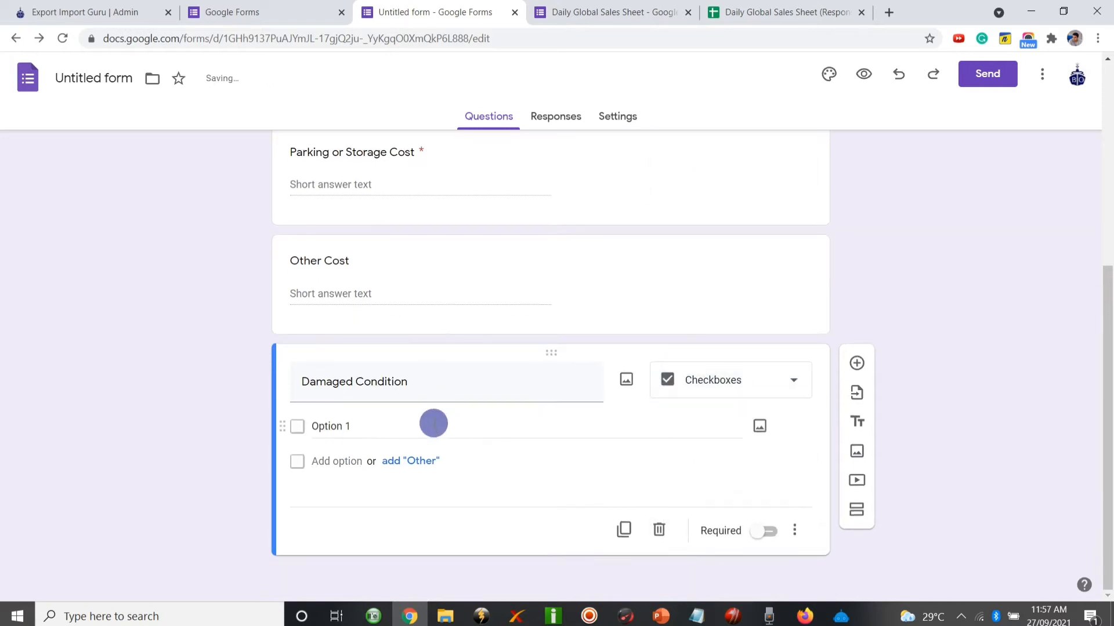
# Name the first checkbox option of Damaged Condition "Container Leakage".
pyautogui.click(363, 425)
pyautogui.press('BackSpace')
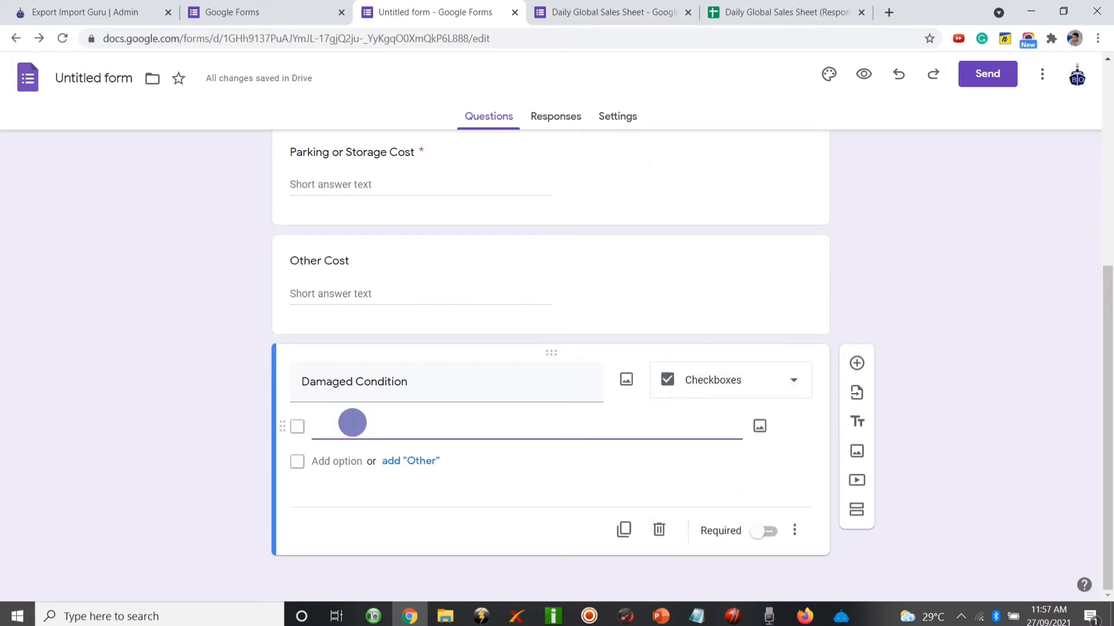
pyautogui.write('Container')
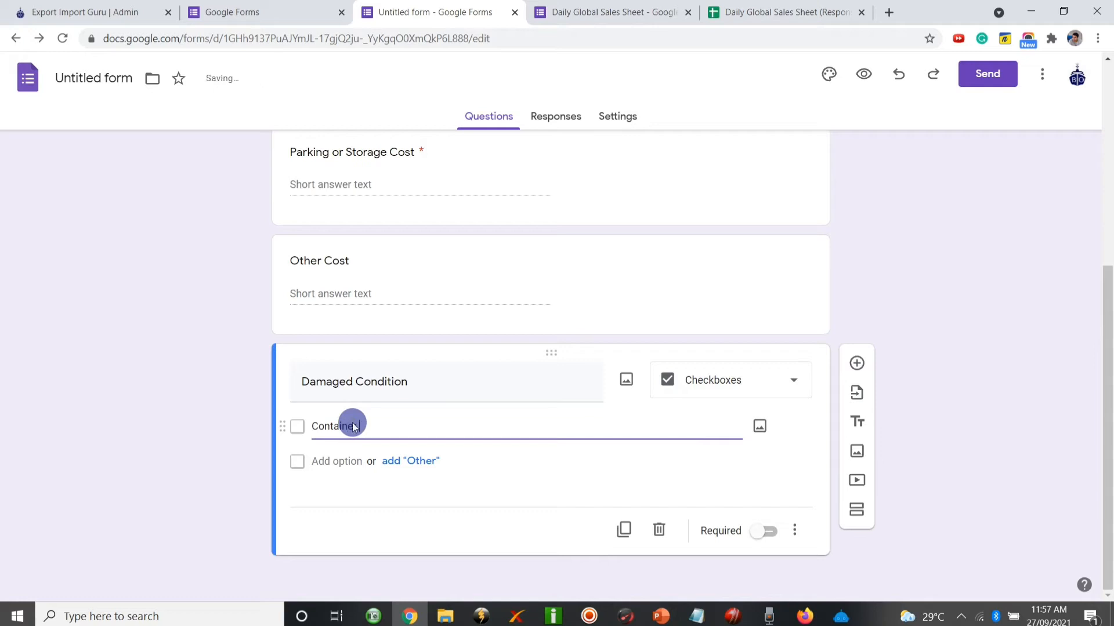
pyautogui.write(' Leakafge')
pyautogui.press('BackSpace')
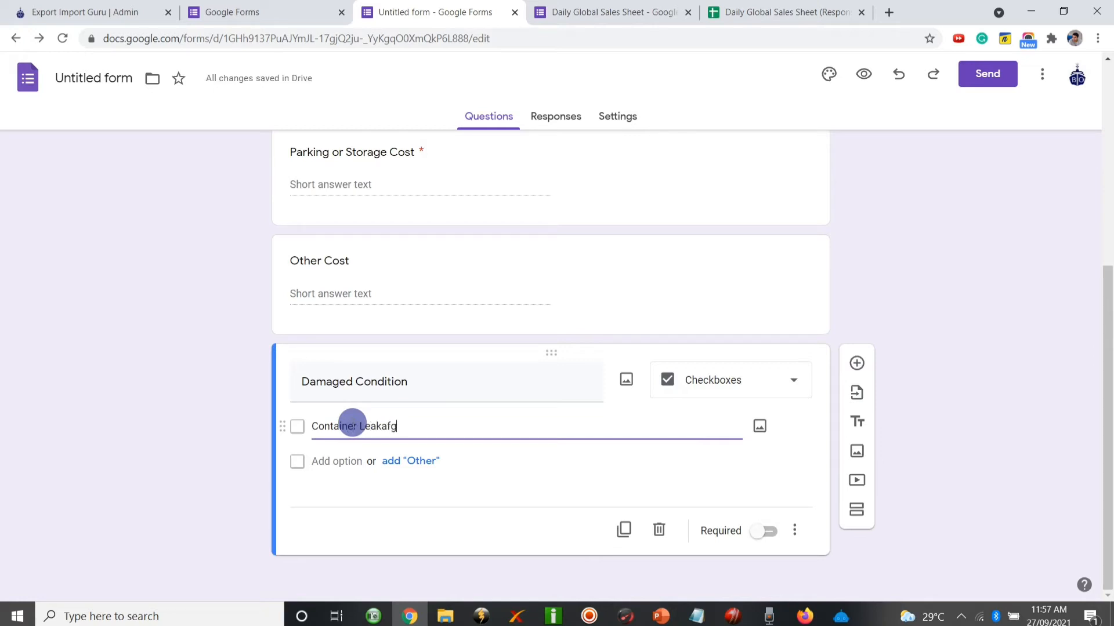
pyautogui.press('BackSpace')
pyautogui.press('BackSpace')
pyautogui.write('ge')
# Add a second Damaged Condition option reading "Water coming out of container", with the spelling of "coming" corrected.
pyautogui.press('Return')
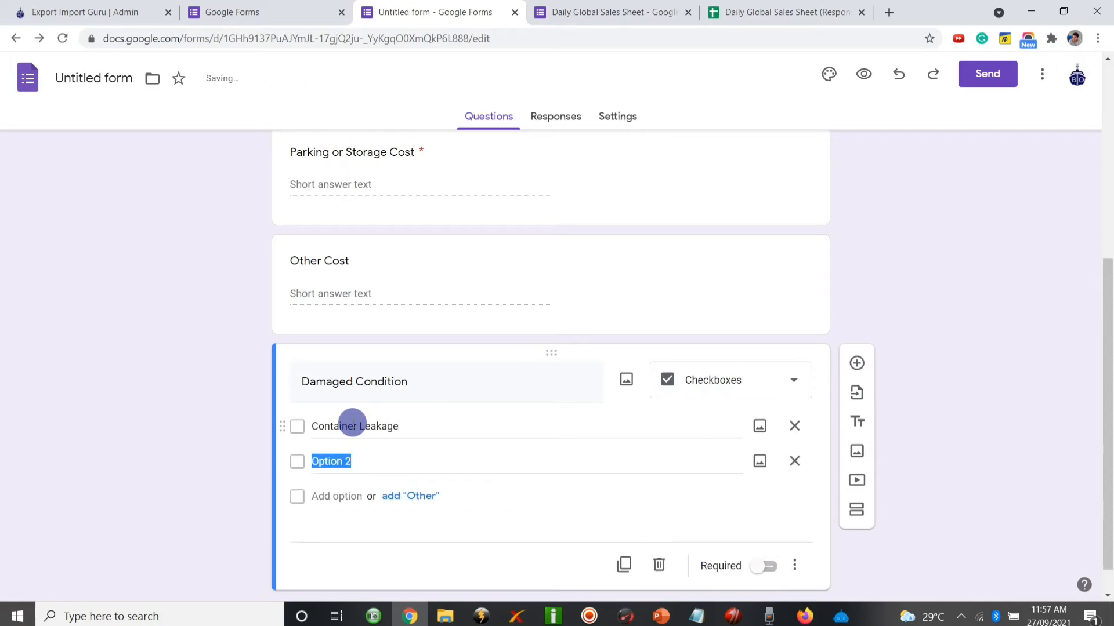
pyautogui.write('Wate')
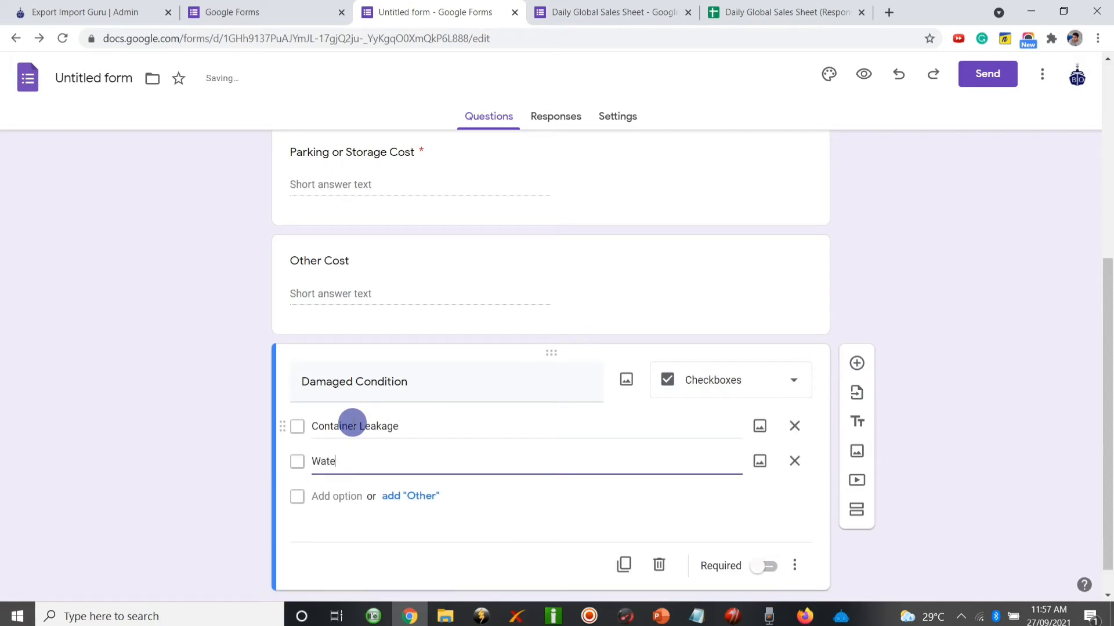
pyautogui.write('r comming o')
pyautogui.rightClick(366, 461)
pyautogui.click(412, 278)
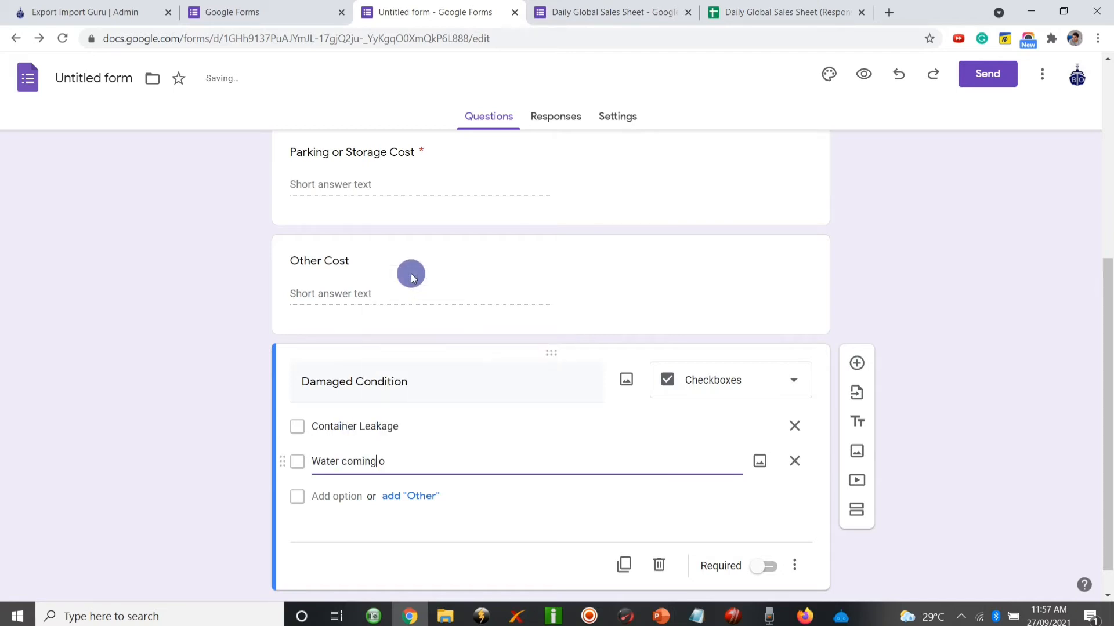
pyautogui.click(397, 462)
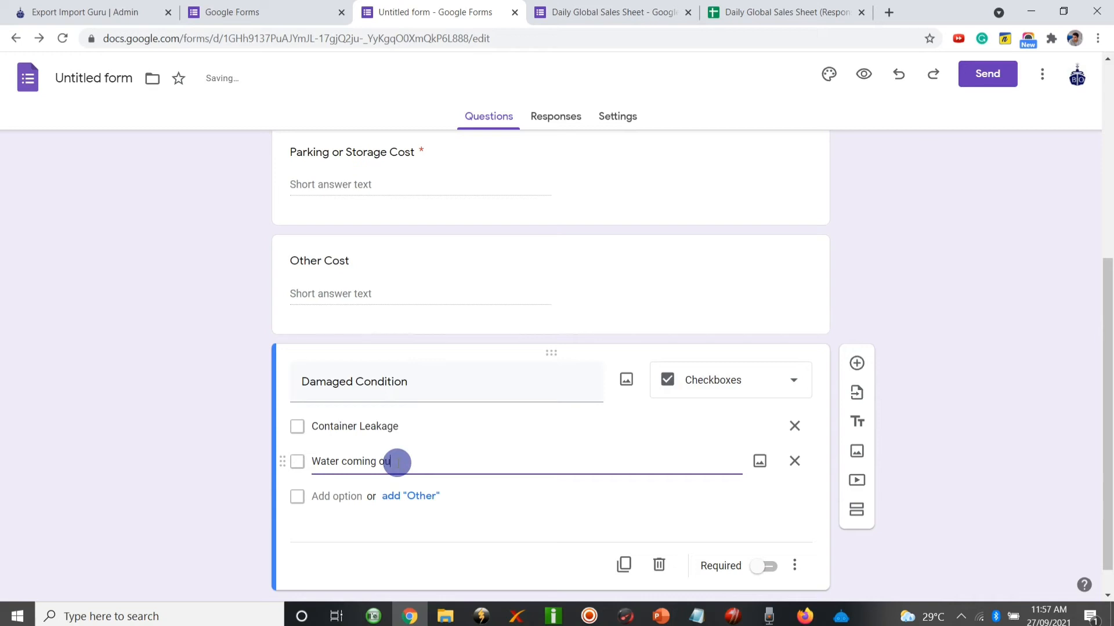
pyautogui.write('ut of conta')
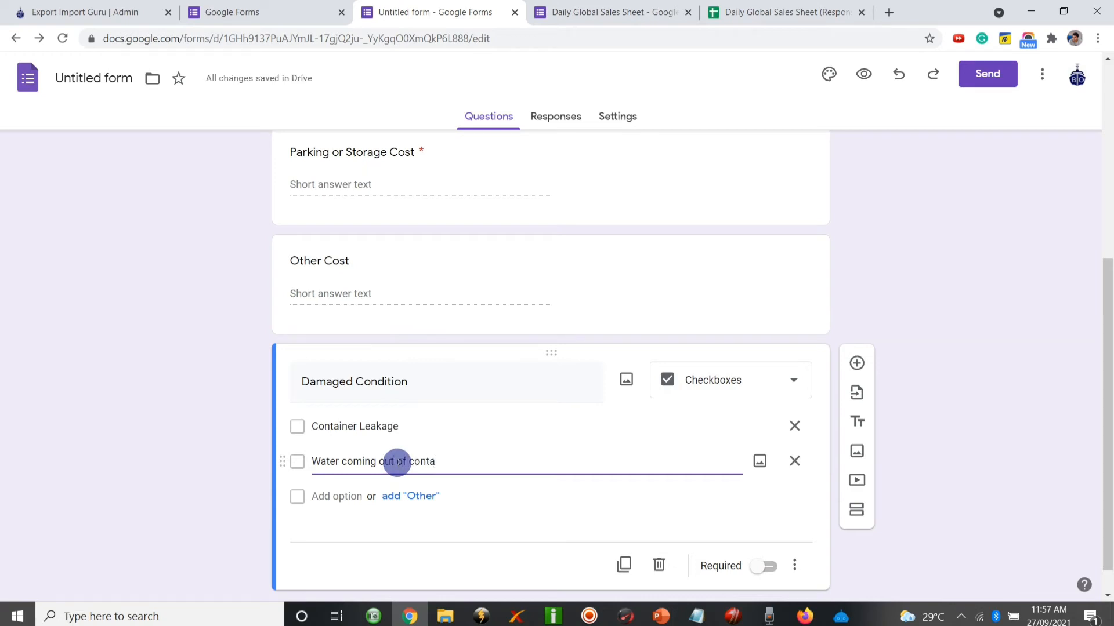
pyautogui.write('iner')
# Add a third Damaged Condition option reading "Goods box spoil".
pyautogui.press('Return')
pyautogui.press('BackSpace')
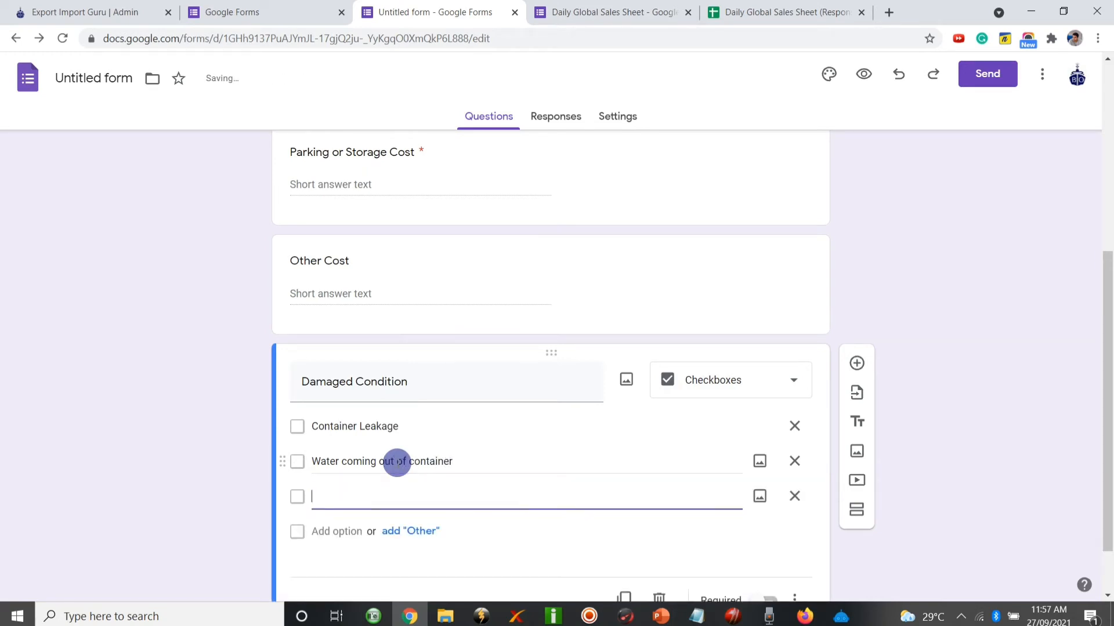
pyautogui.scroll(-2, 372, 478)
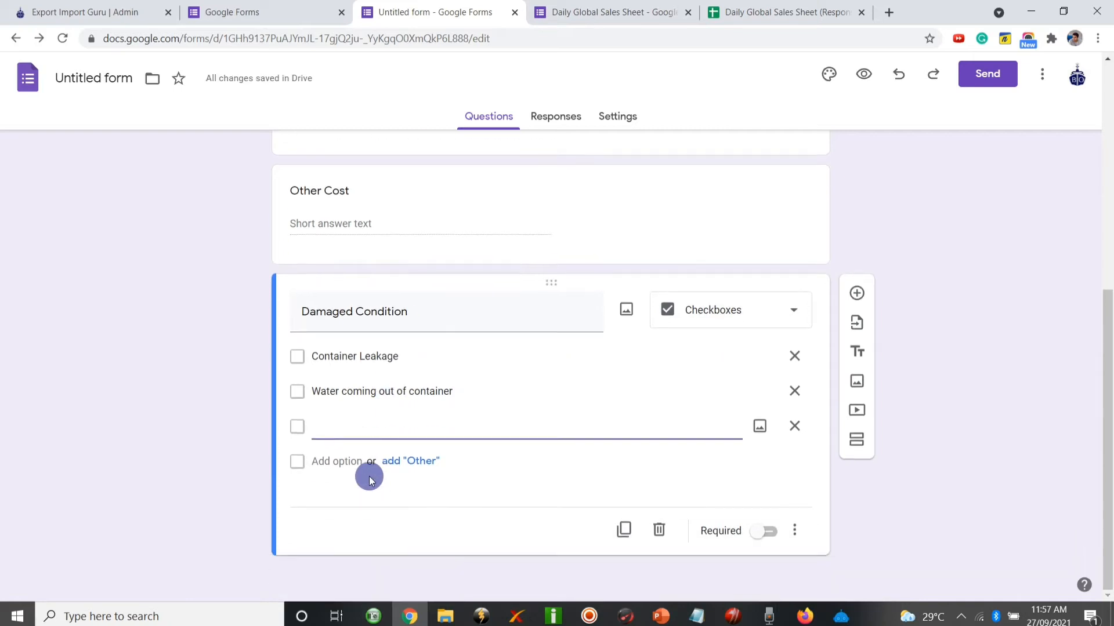
pyautogui.write('Goods')
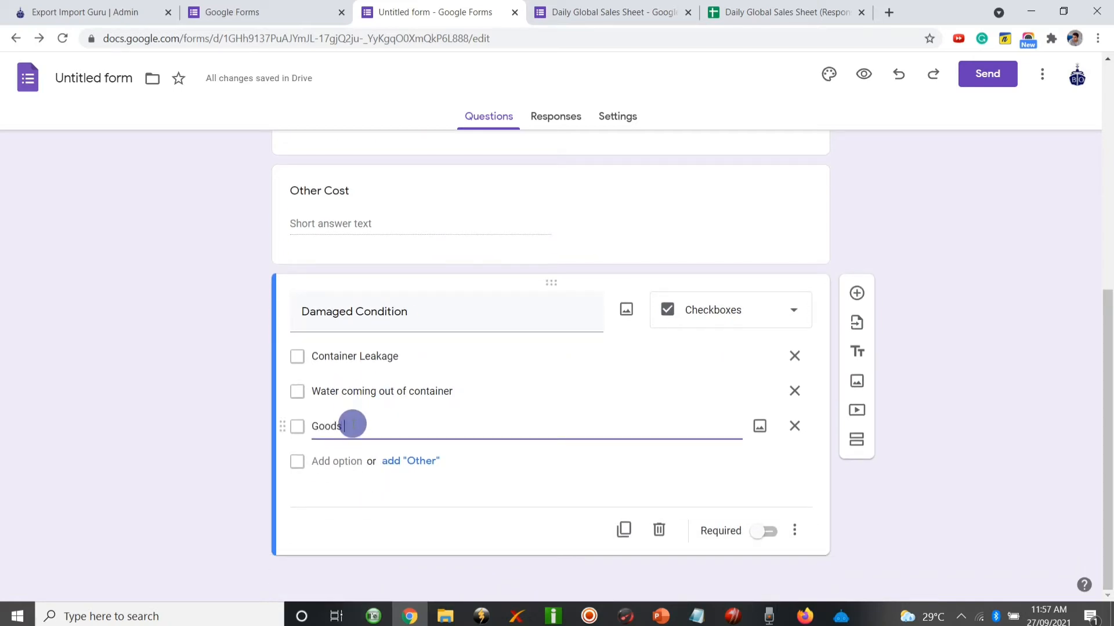
pyautogui.write(' box s')
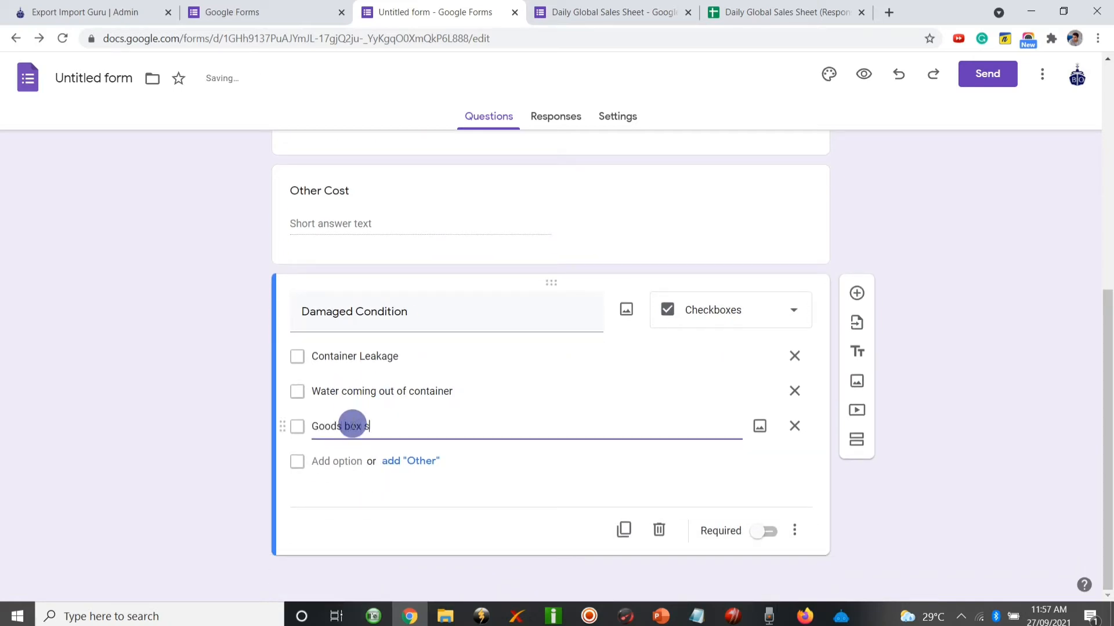
pyautogui.write('poil')
# Add a fourth Damaged Condition option reading "Damaged due to temperature change".
pyautogui.press('Return')
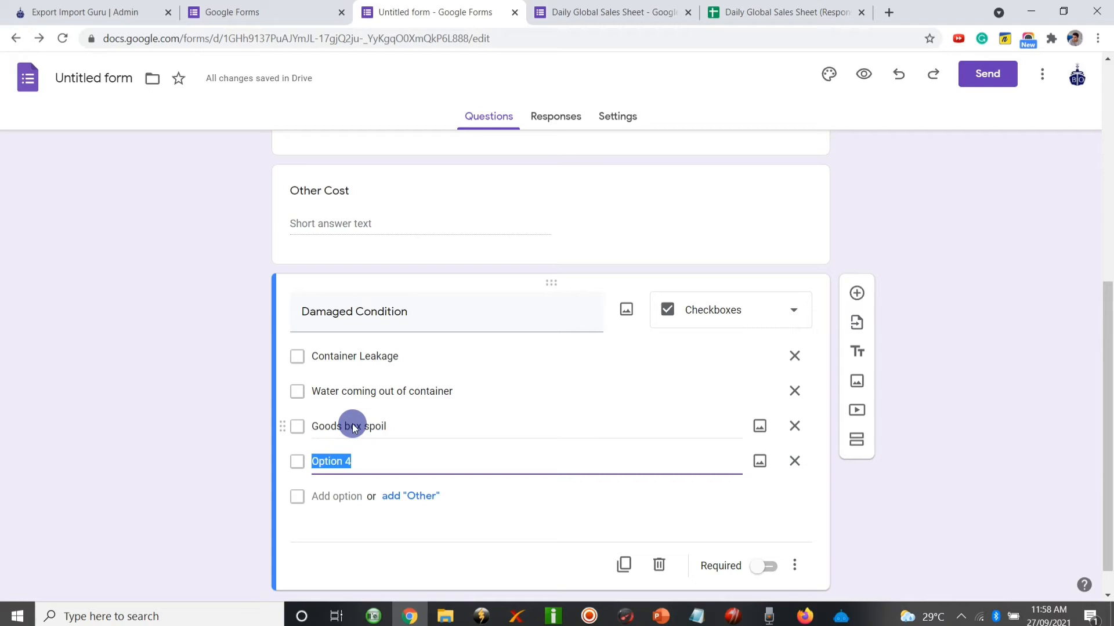
pyautogui.write('Damaged due to te')
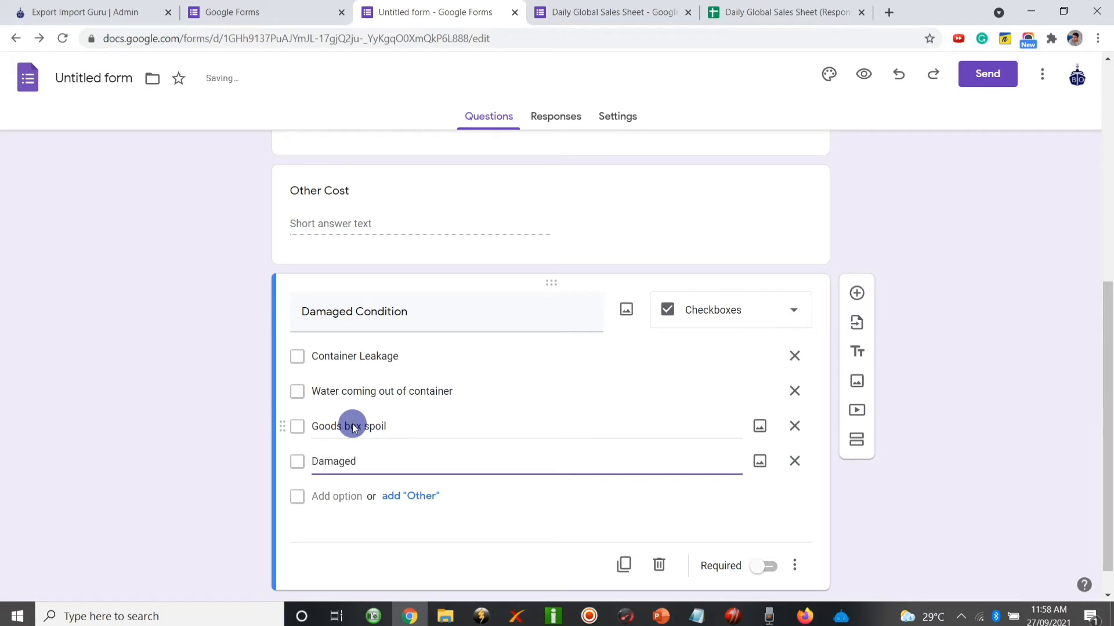
pyautogui.write('mpurate c')
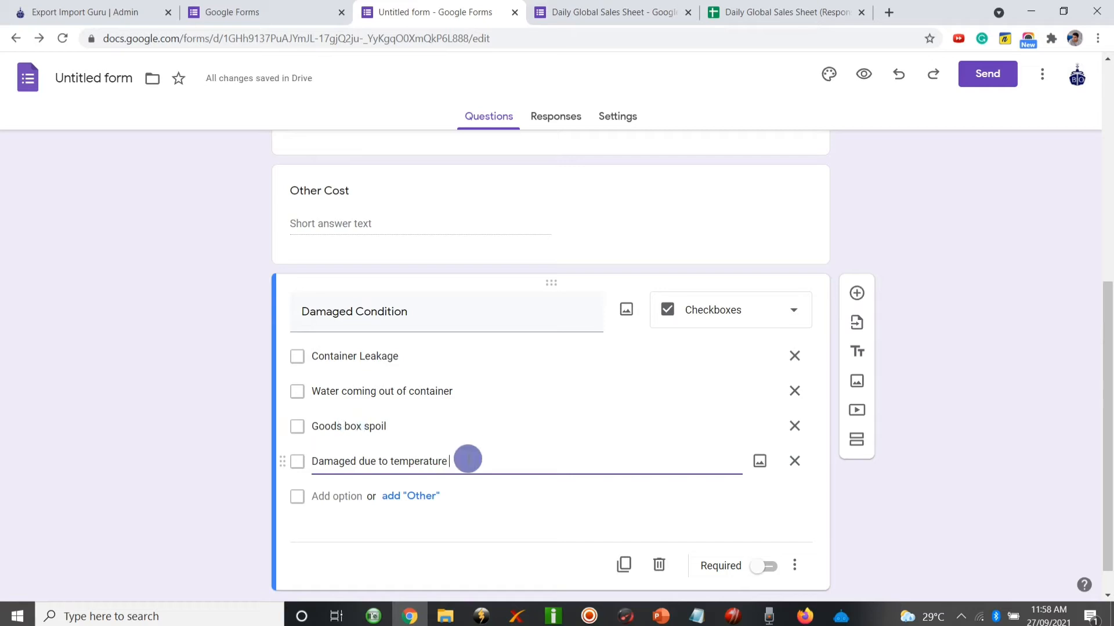
pyautogui.write('hange')
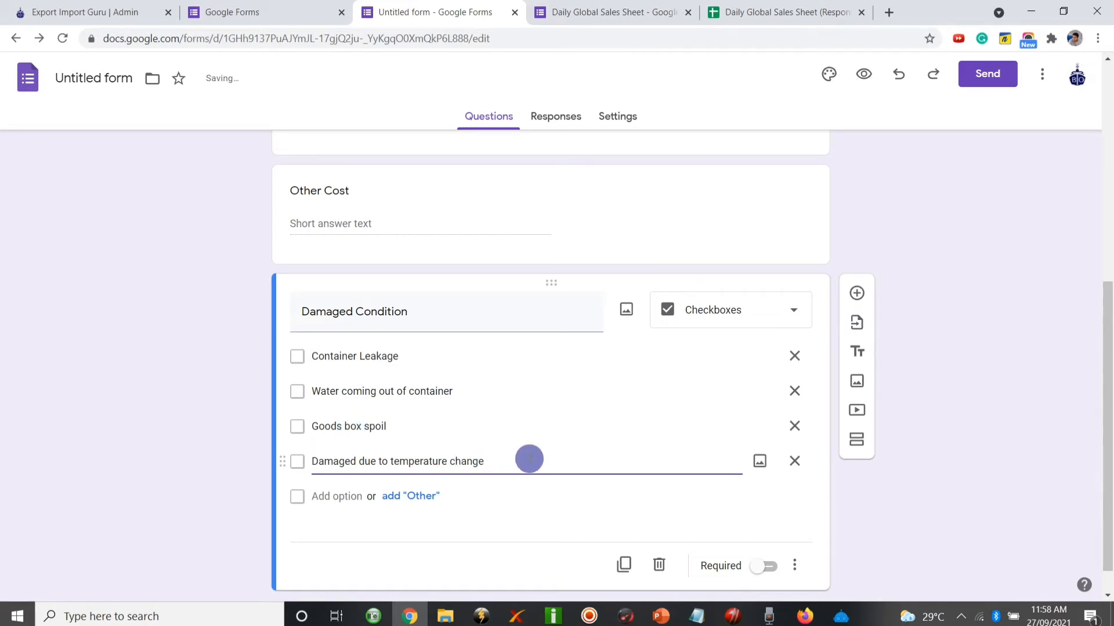
# Add an "Other" choice to the Damaged Condition question and remove the unused Option 5.
pyautogui.press('Return')
pyautogui.click(411, 529)
pyautogui.scroll(-2, 413, 529)
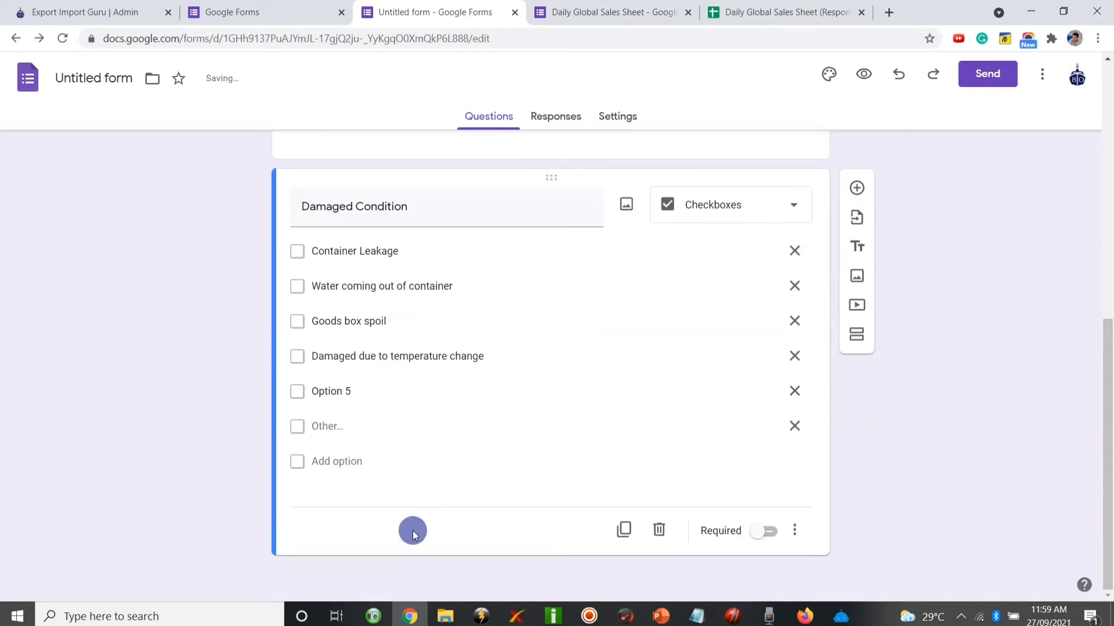
pyautogui.click(359, 392)
pyautogui.press('BackSpace')
pyautogui.press('BackSpace')
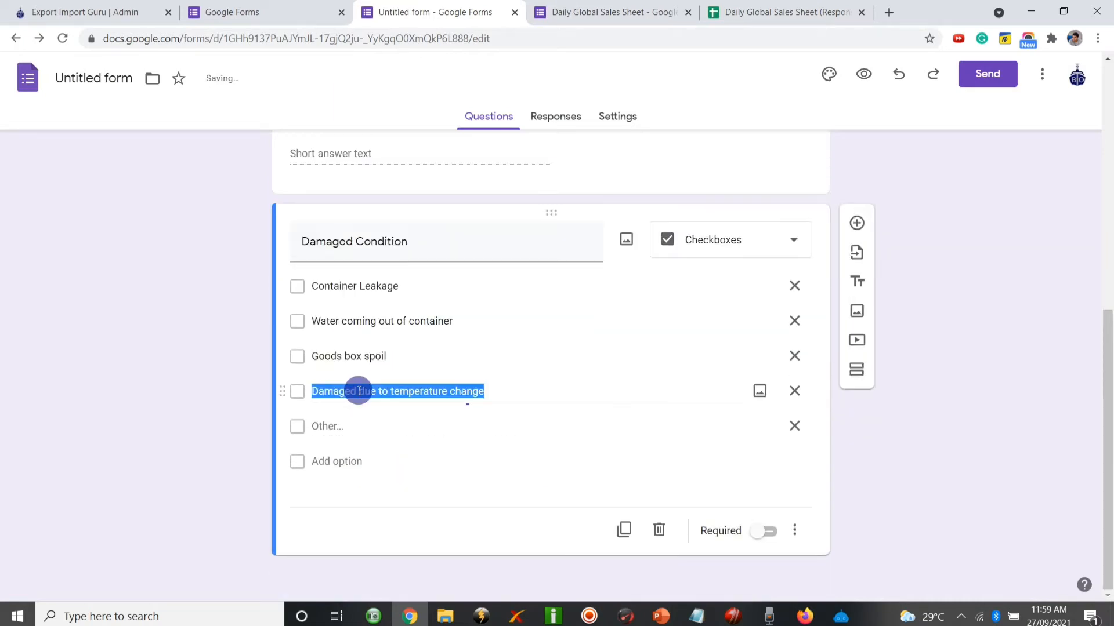
pyautogui.click(366, 422)
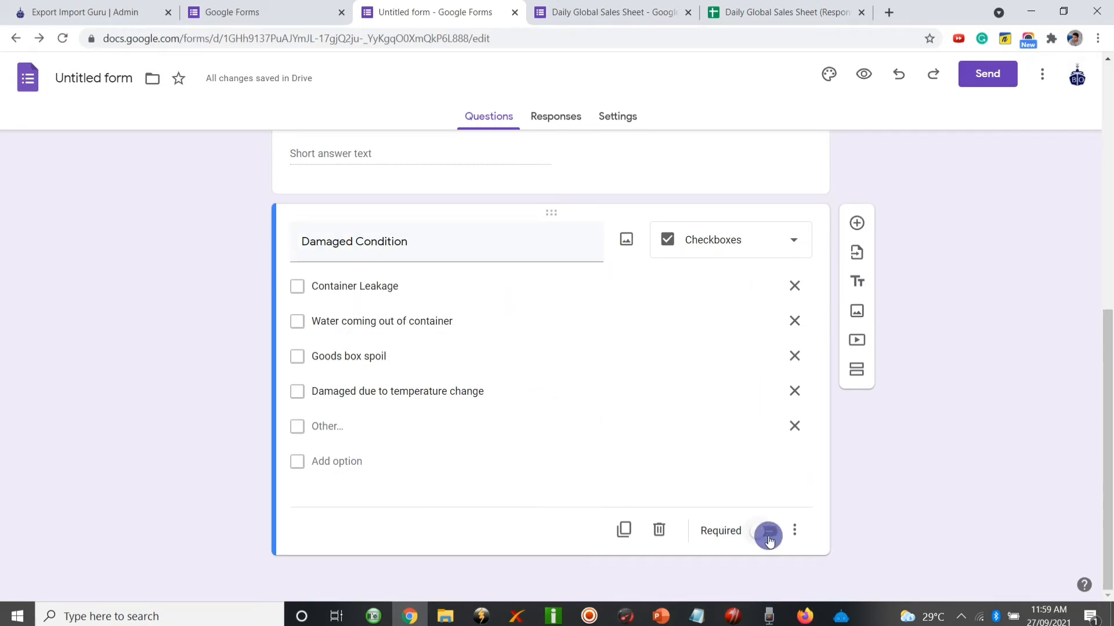
# Add a short-answer question titled "Total Units Damaged" below Damaged Condition.
pyautogui.click(857, 223)
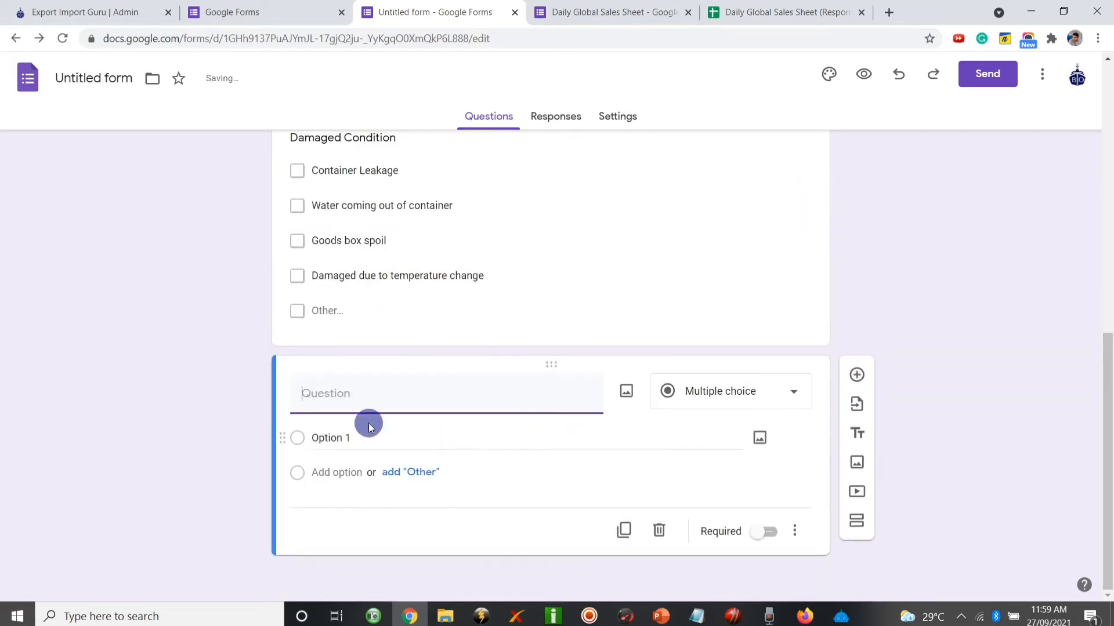
pyautogui.write('Total ')
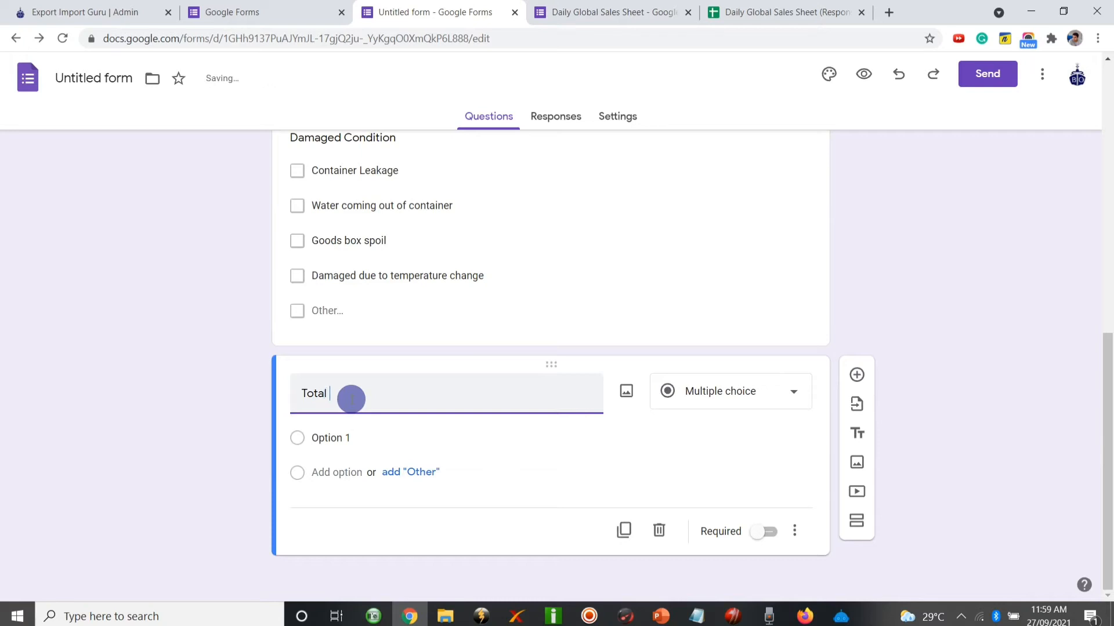
pyautogui.write('Quta')
pyautogui.press('BackSpace')
pyautogui.press('BackSpace')
pyautogui.press('BackSpace')
pyautogui.press('BackSpace')
pyautogui.write('Units')
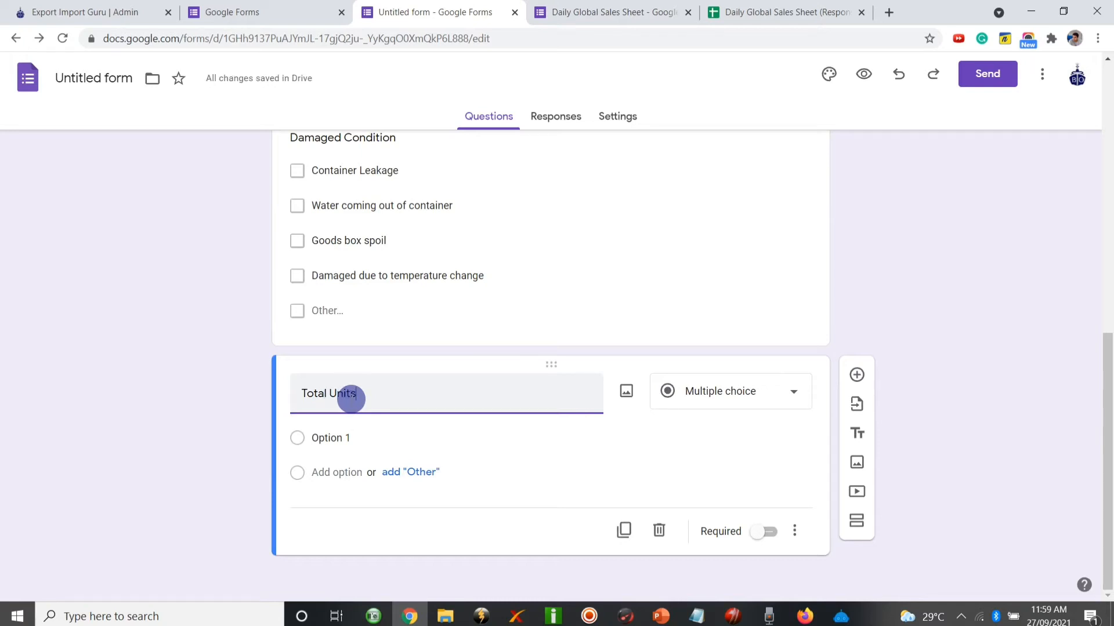
pyautogui.write(' Damaged')
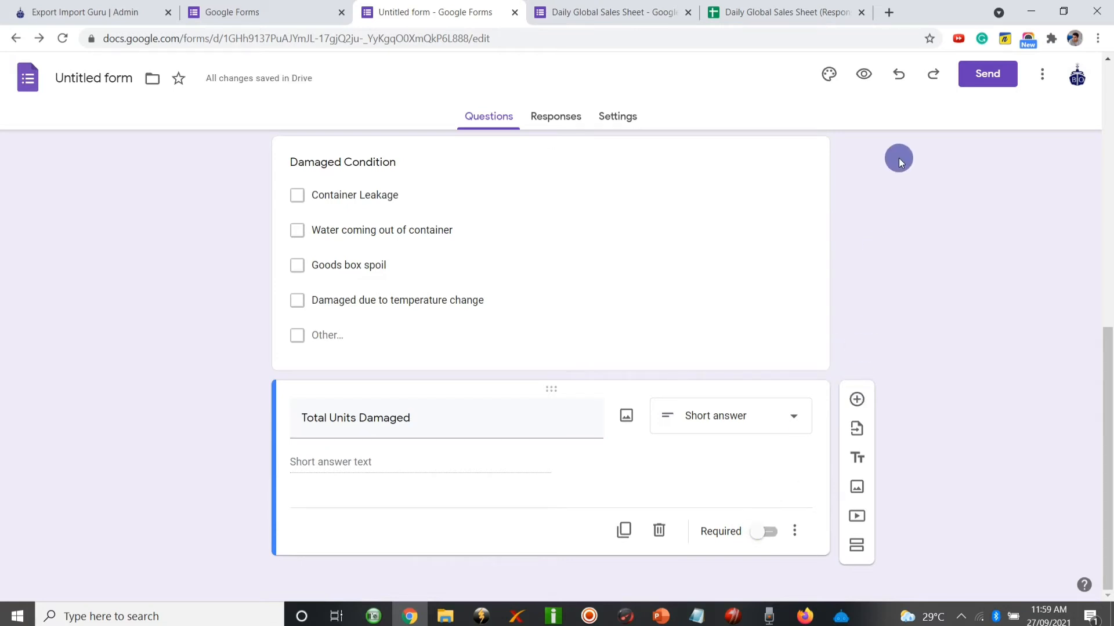
# Review the Clearance and Maintenance form from its title through the last question.
pyautogui.scroll(15, 897, 157)
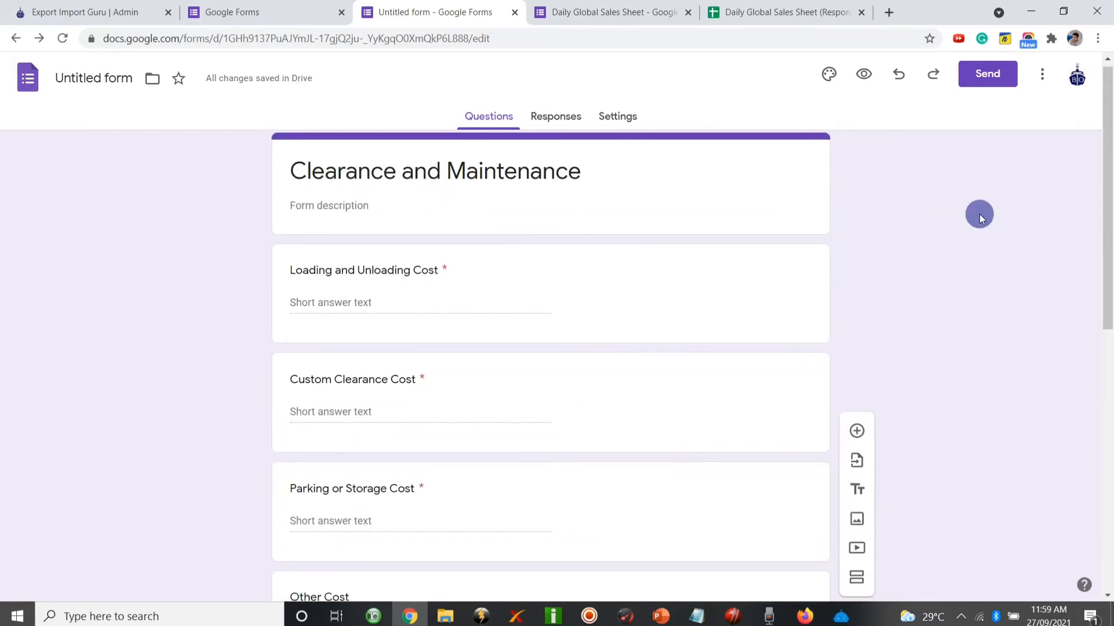
pyautogui.scroll(-15, 981, 214)
pyautogui.scroll(15, 980, 214)
pyautogui.scroll(-15, 980, 218)
pyautogui.scroll(15, 979, 216)
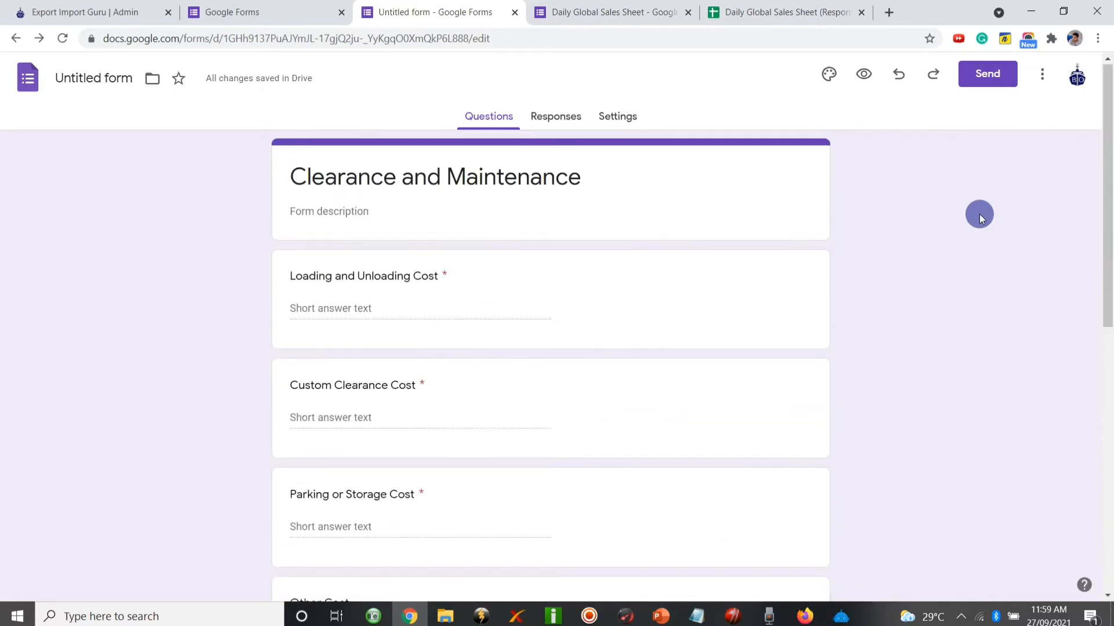
pyautogui.scroll(-10, 983, 232)
pyautogui.scroll(10, 987, 258)
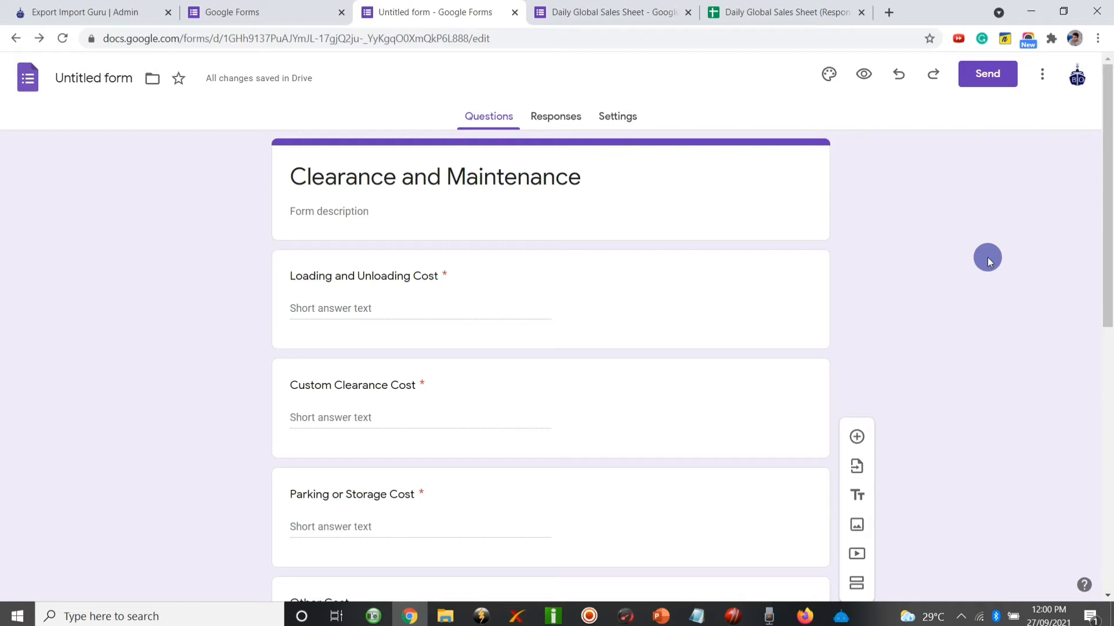
pyautogui.scroll(-10, 988, 261)
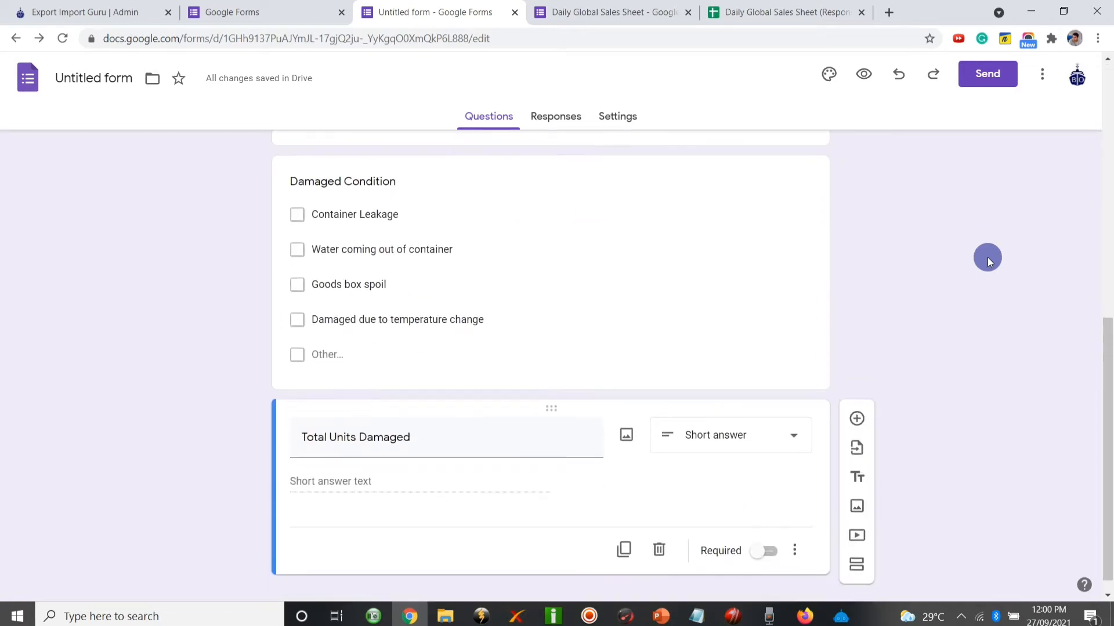
# Add a file upload question titled "Upload Damaged Images" below Total Units Damaged, allowing respondents to upload files to Drive.
pyautogui.scroll(10, 988, 260)
pyautogui.scroll(-10, 988, 260)
pyautogui.scroll(2, 988, 259)
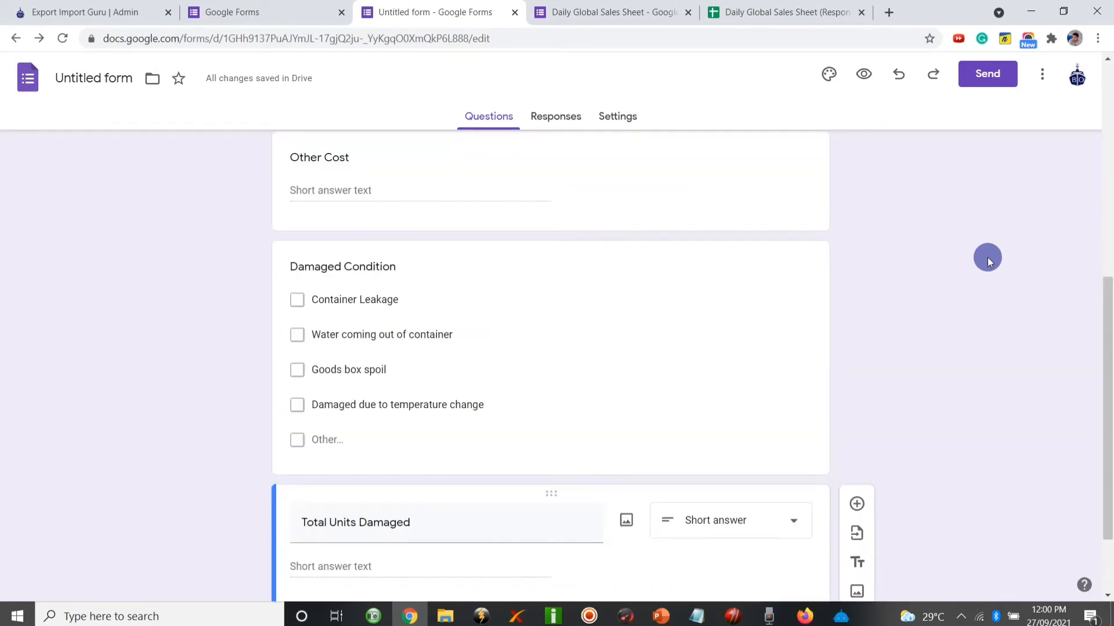
pyautogui.scroll(3, 988, 259)
pyautogui.scroll(-5, 986, 256)
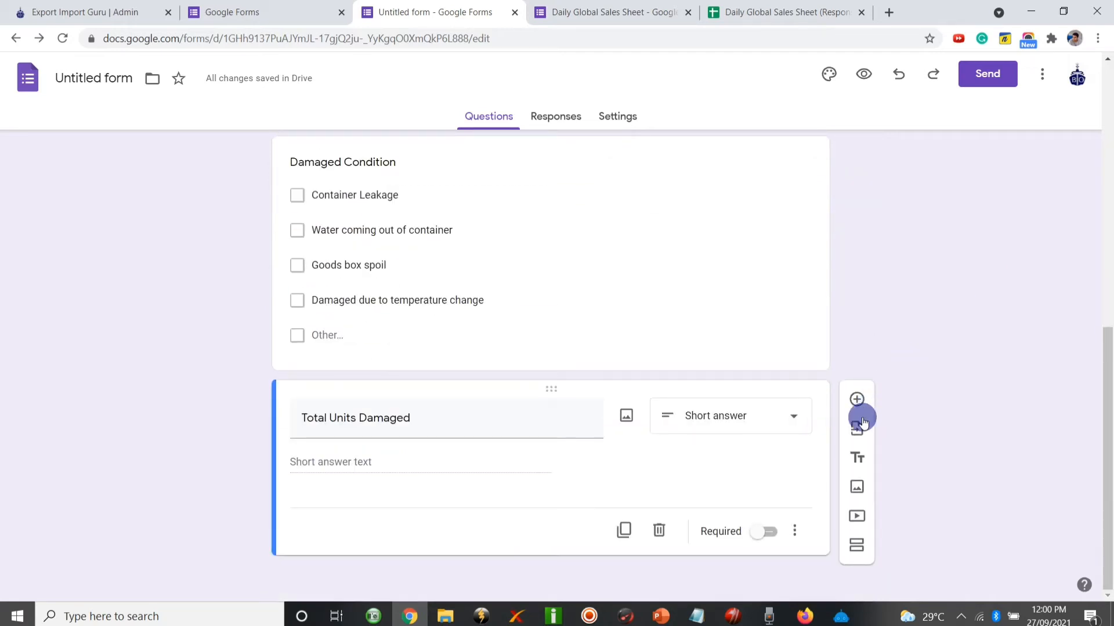
pyautogui.click(856, 401)
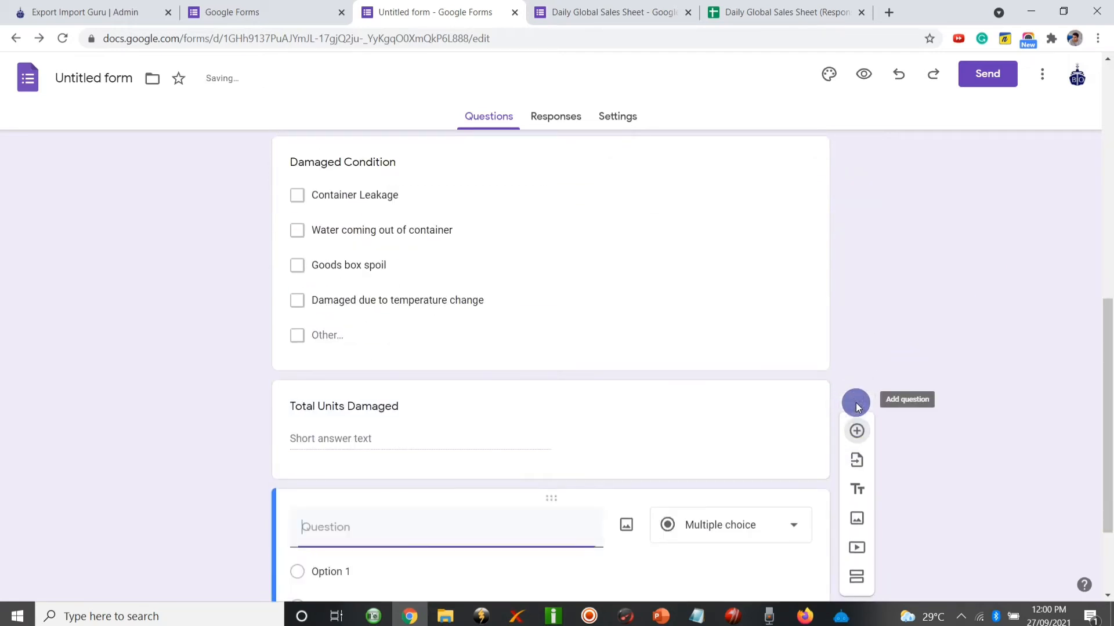
pyautogui.scroll(-2, 430, 517)
pyautogui.click(714, 392)
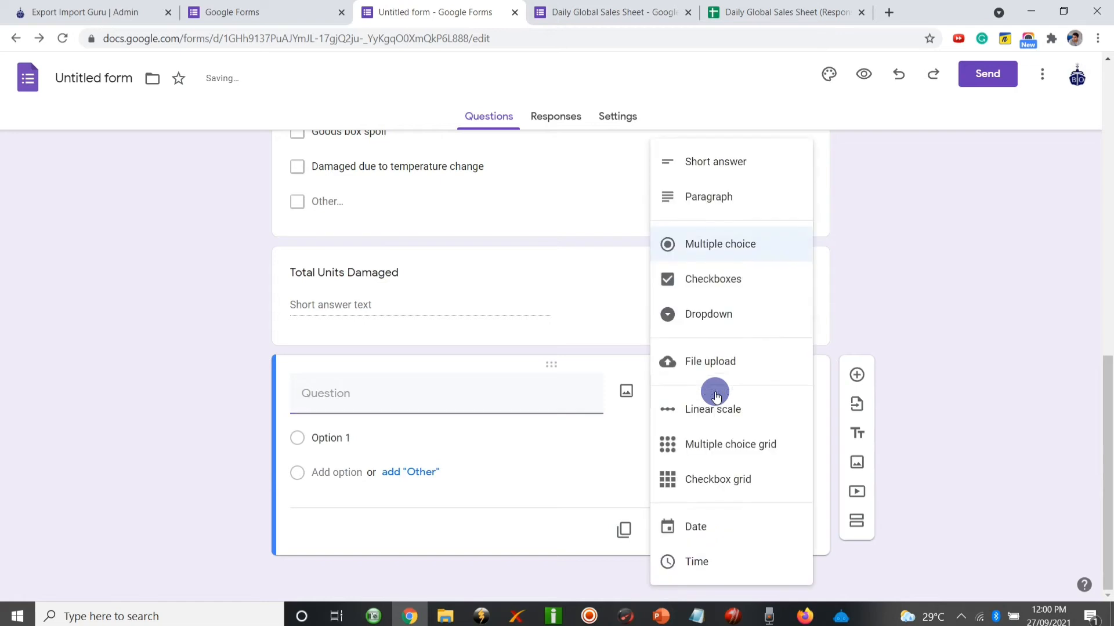
pyautogui.click(696, 361)
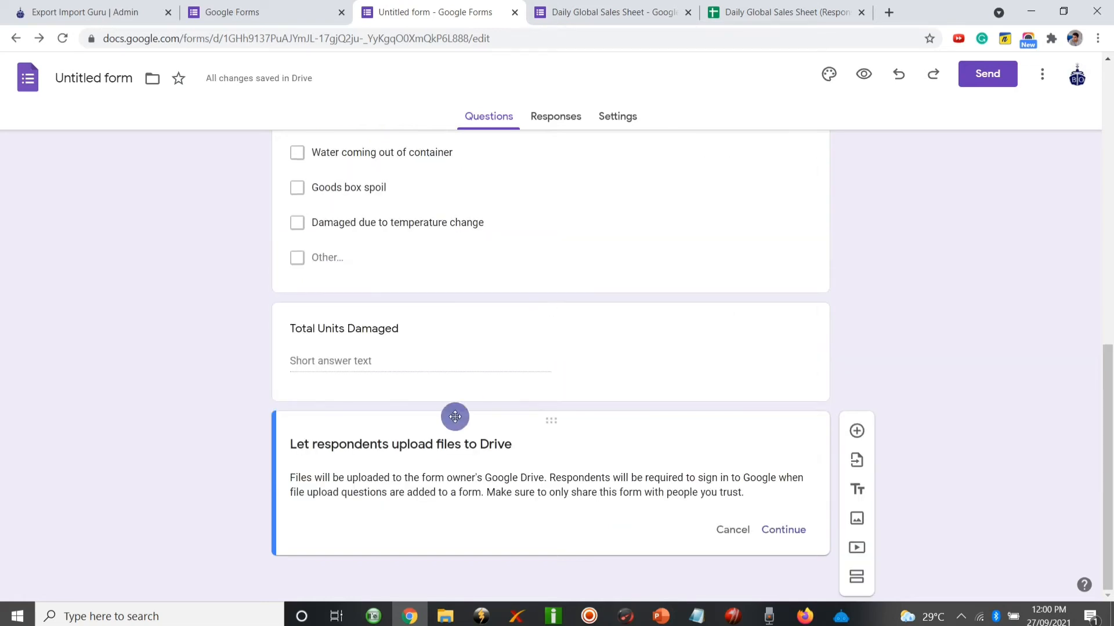
pyautogui.click(784, 531)
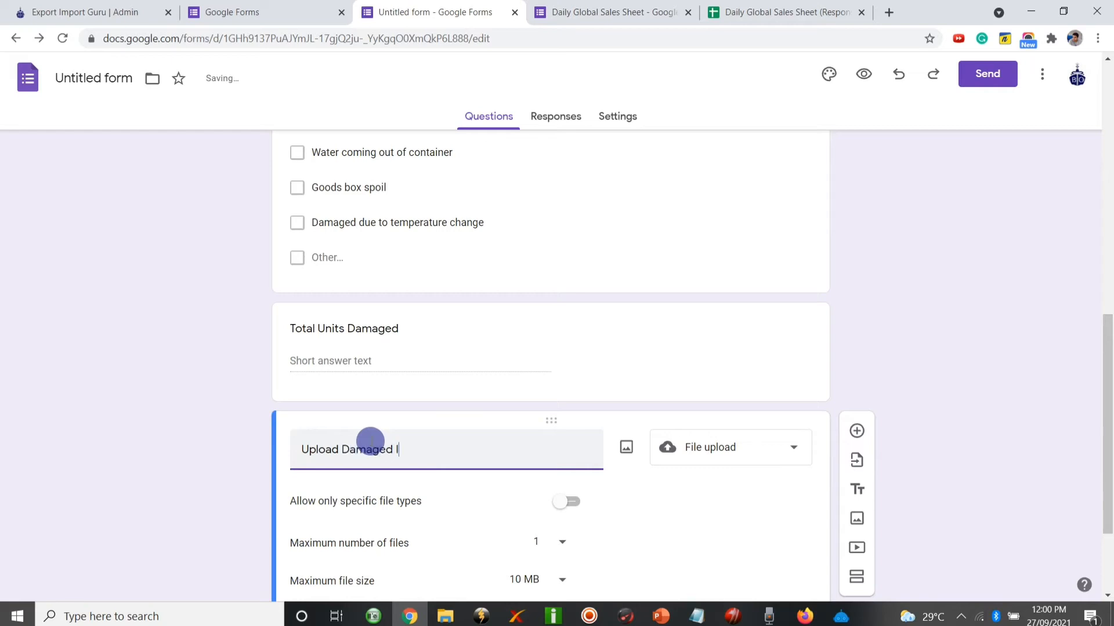
pyautogui.write('s')
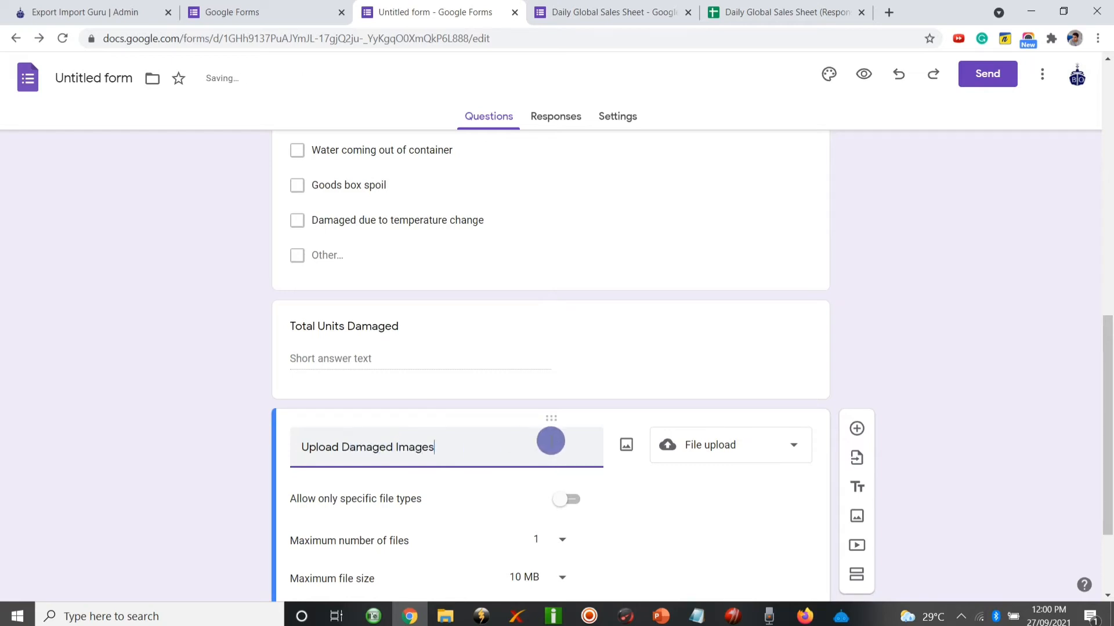
# Set the maximum number of files for the Upload Damaged Images question to 10.
pyautogui.scroll(-3, 551, 442)
pyautogui.click(541, 403)
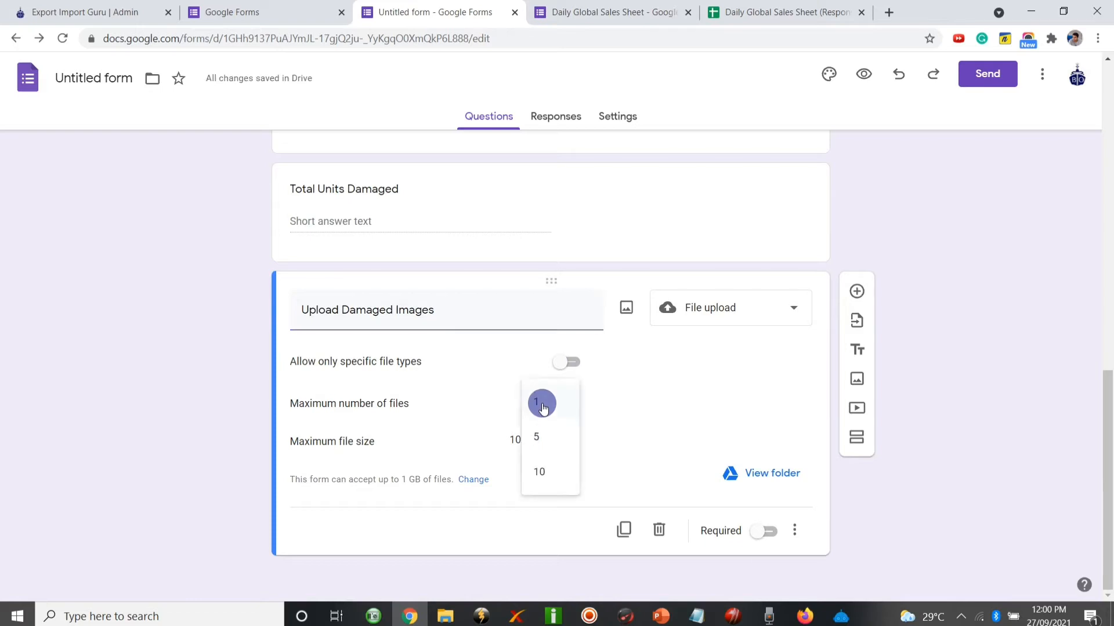
pyautogui.click(548, 481)
# Link the form's responses to the existing Daily Global Sales Sheet (Responses) spreadsheet and check both of its Form Responses sheets.
pyautogui.scroll(15, 768, 428)
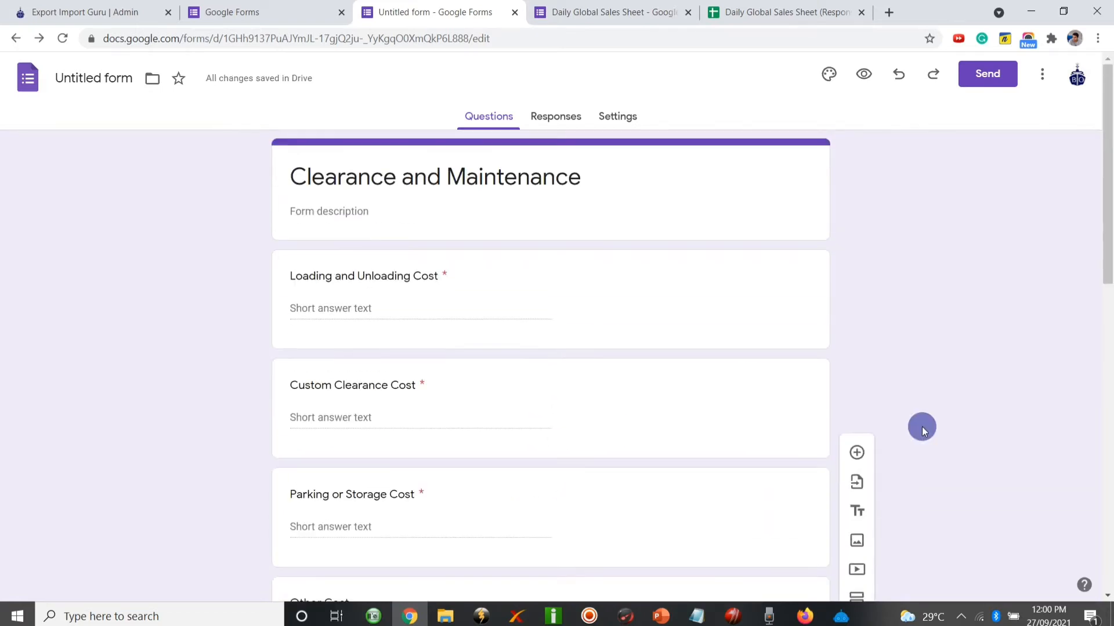
pyautogui.scroll(-8, 922, 427)
pyautogui.scroll(10, 922, 427)
pyautogui.click(555, 117)
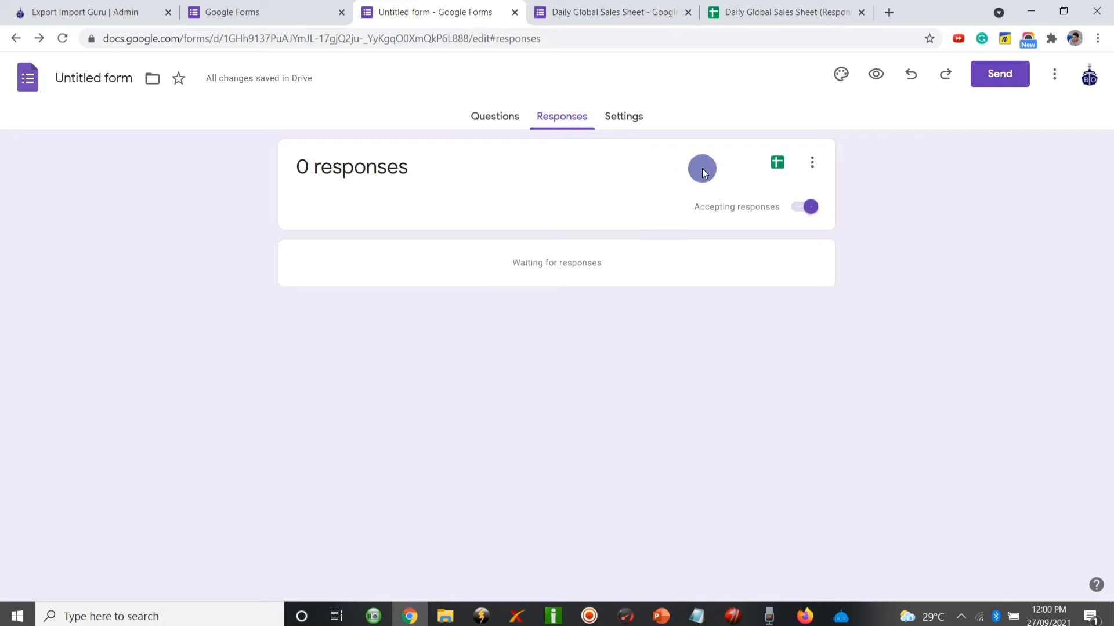
pyautogui.click(778, 165)
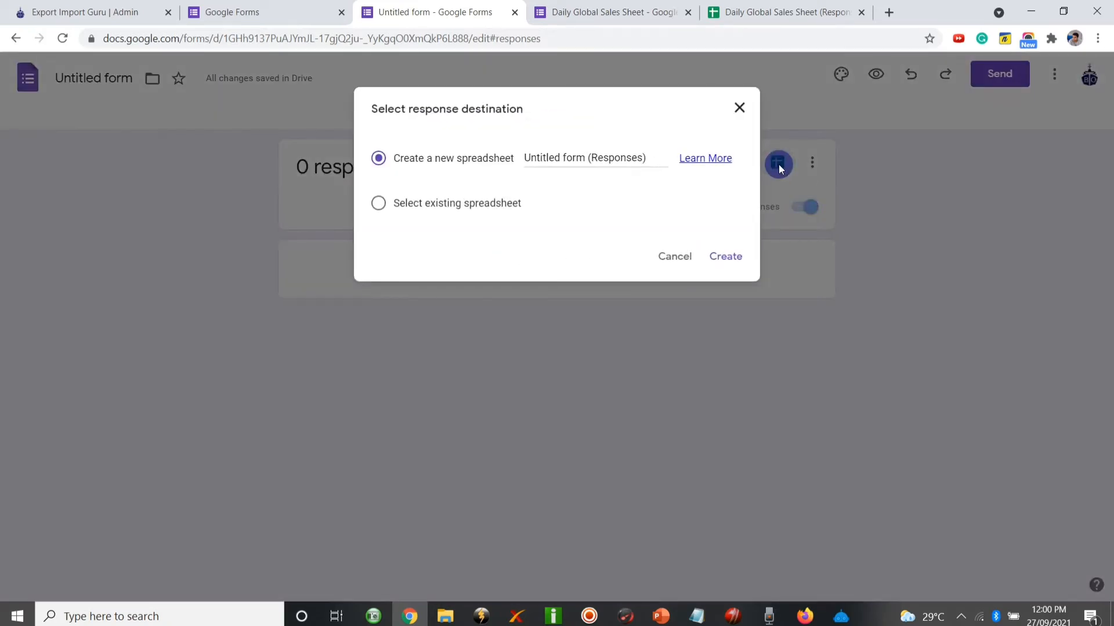
pyautogui.click(392, 204)
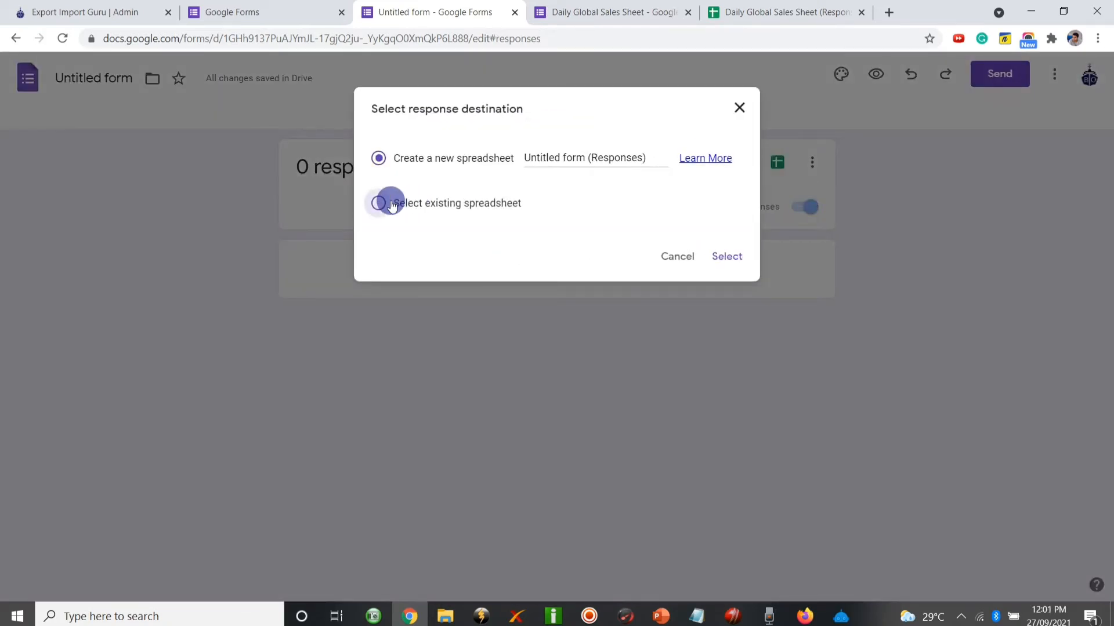
pyautogui.click(726, 255)
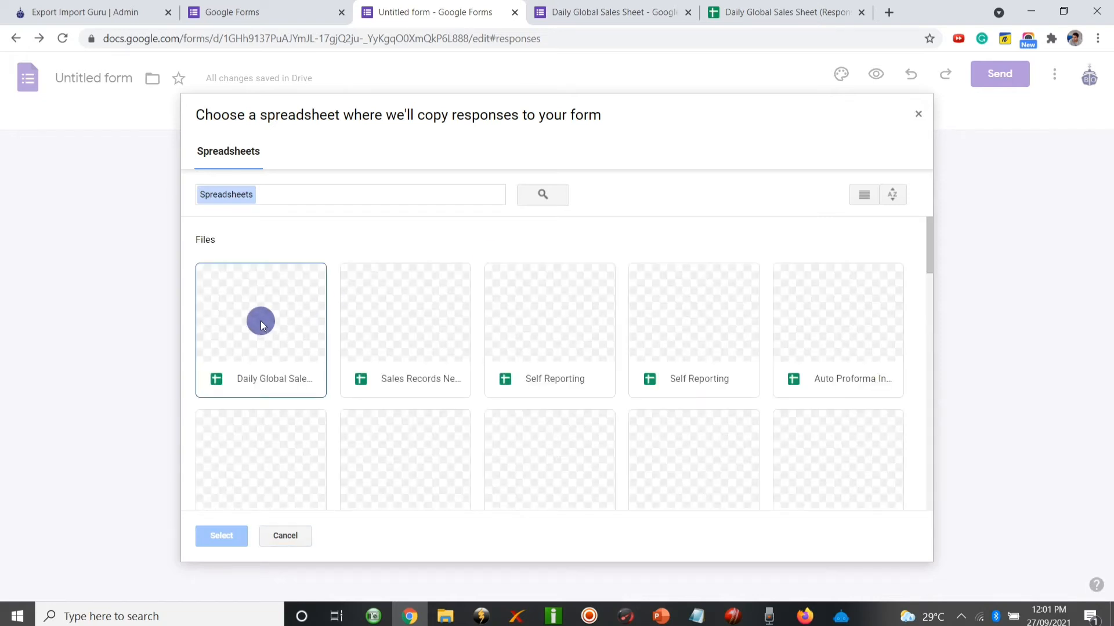
pyautogui.click(259, 321)
pyautogui.click(232, 535)
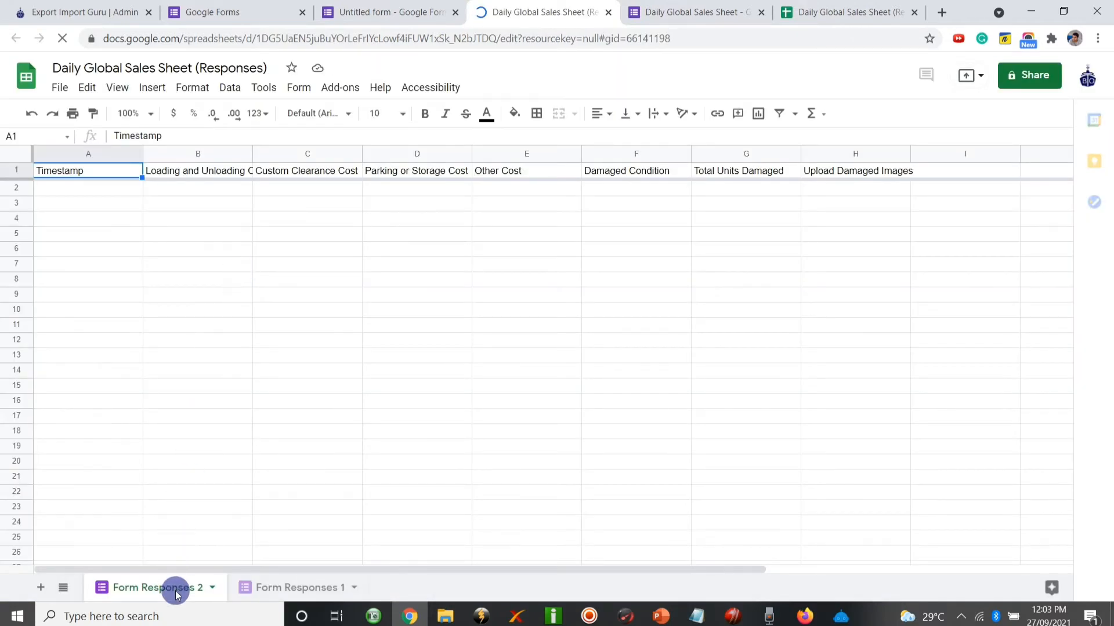
pyautogui.click(267, 590)
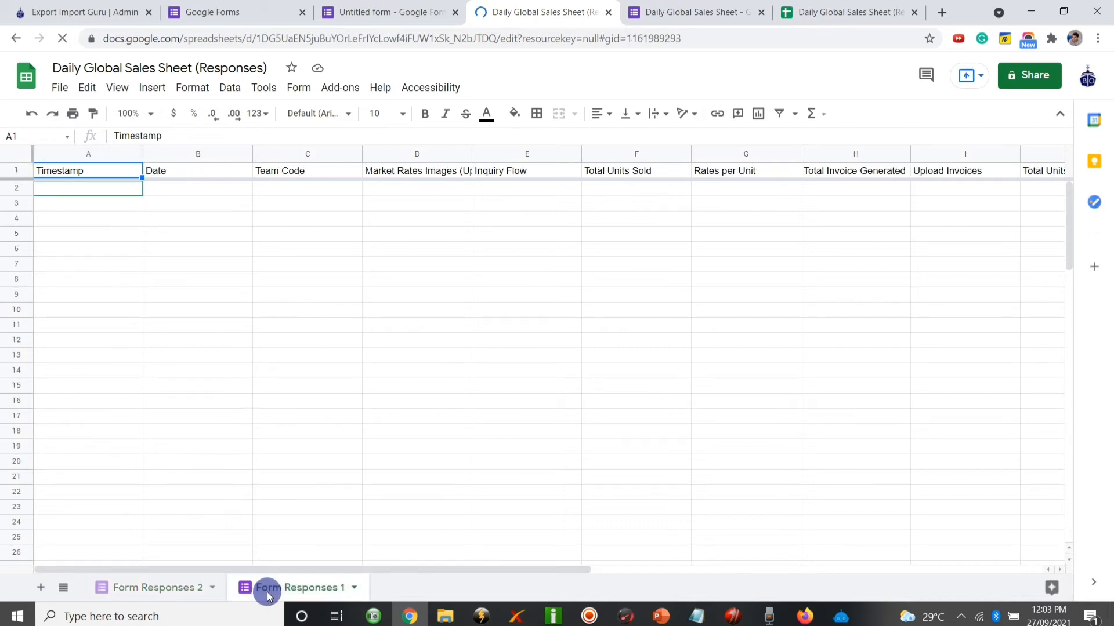
pyautogui.click(166, 591)
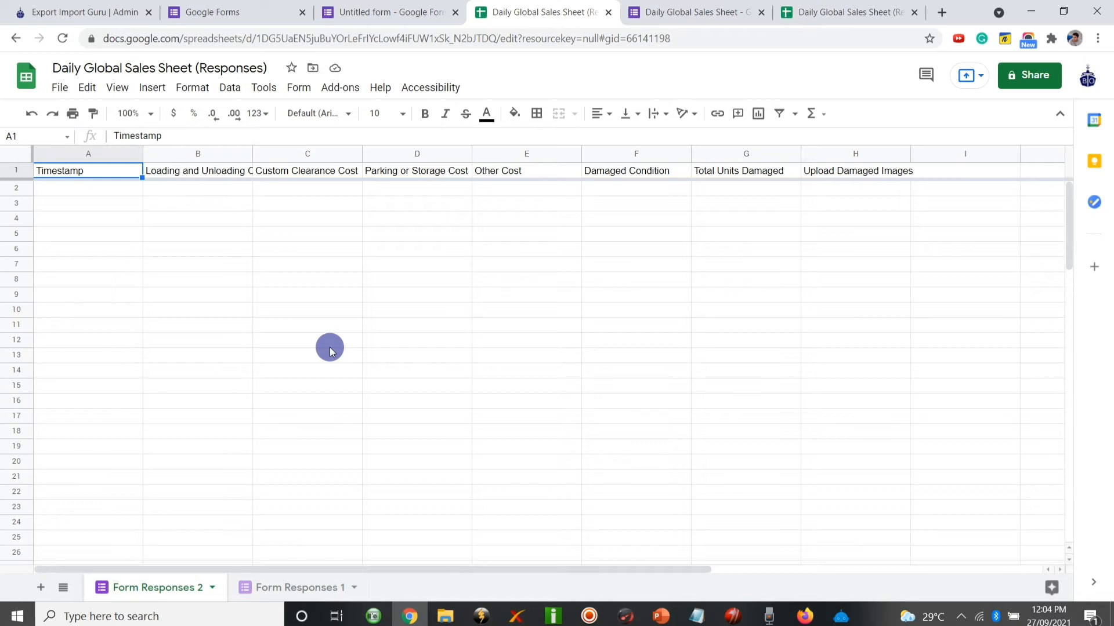
# Open the Daily Global Sales Sheet form from the recent forms and fill in the recipient's e-mail for its invitation.
pyautogui.click(361, 12)
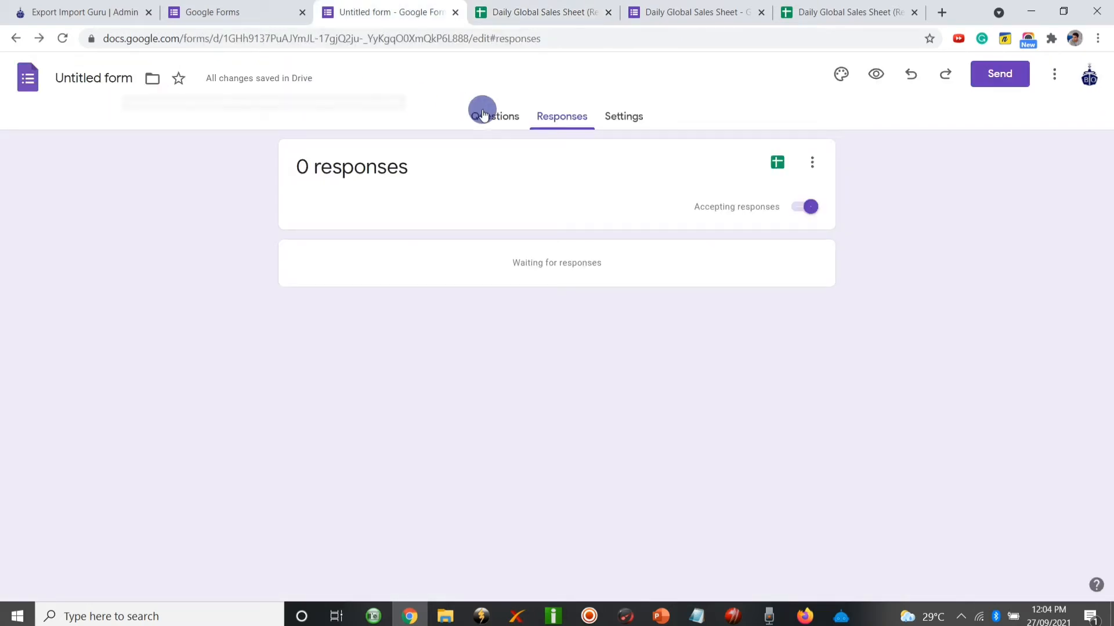
pyautogui.click(26, 81)
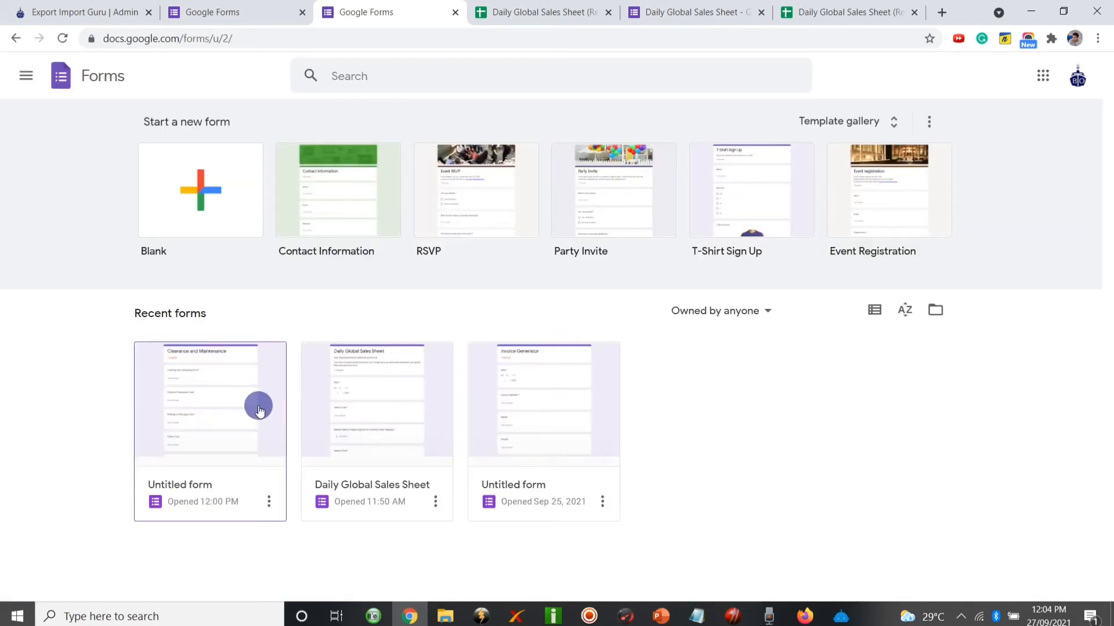
pyautogui.click(377, 417)
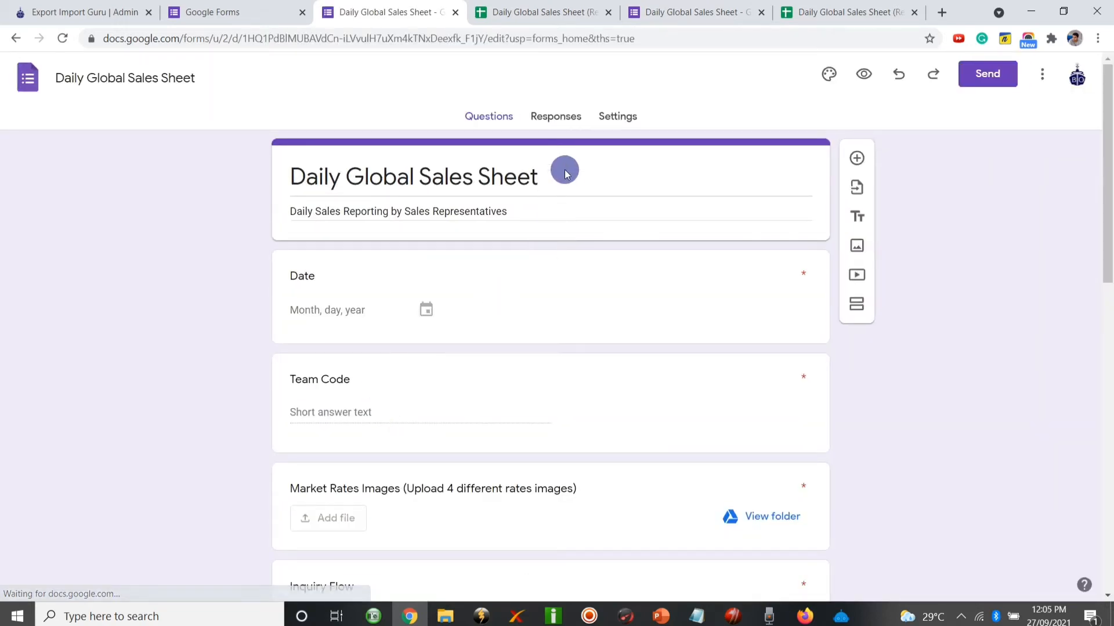
pyautogui.click(989, 77)
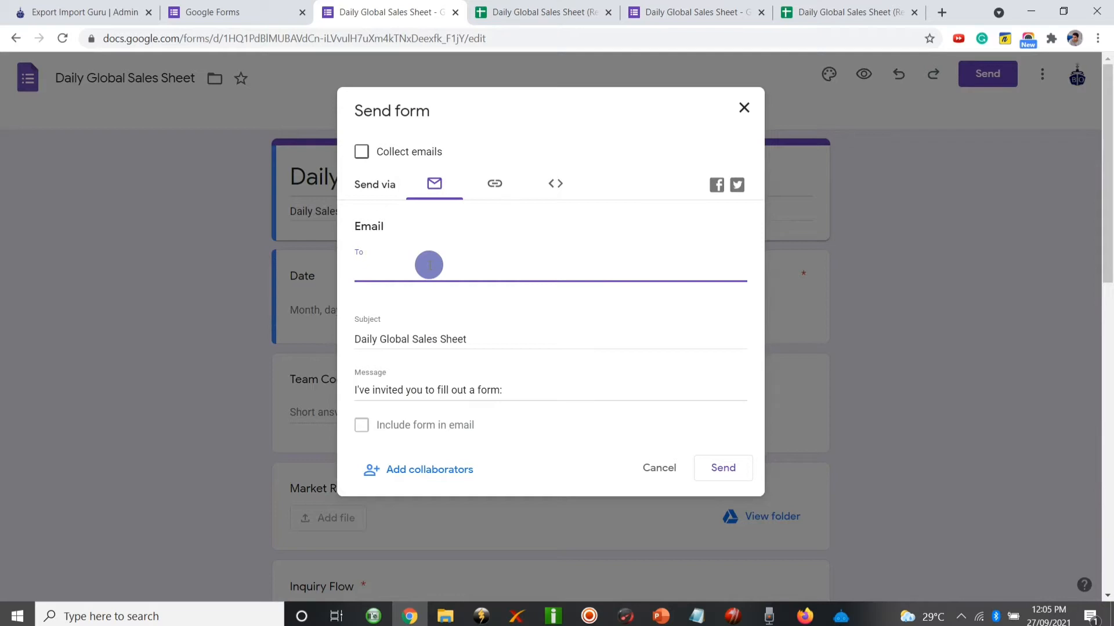
pyautogui.scroll(-1, 429, 265)
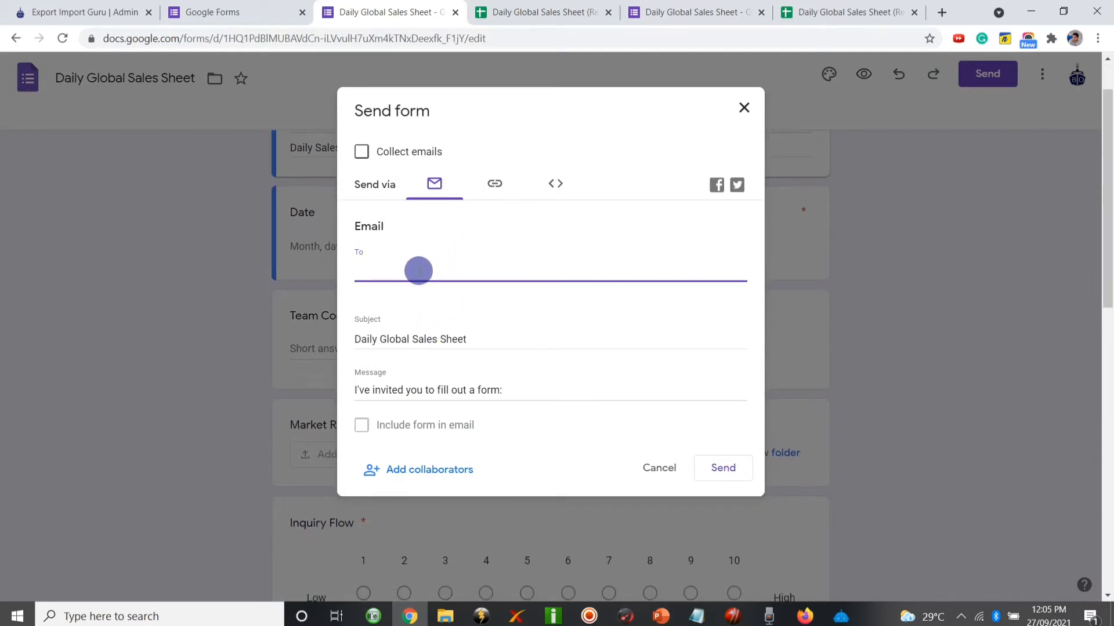
pyautogui.click(430, 292)
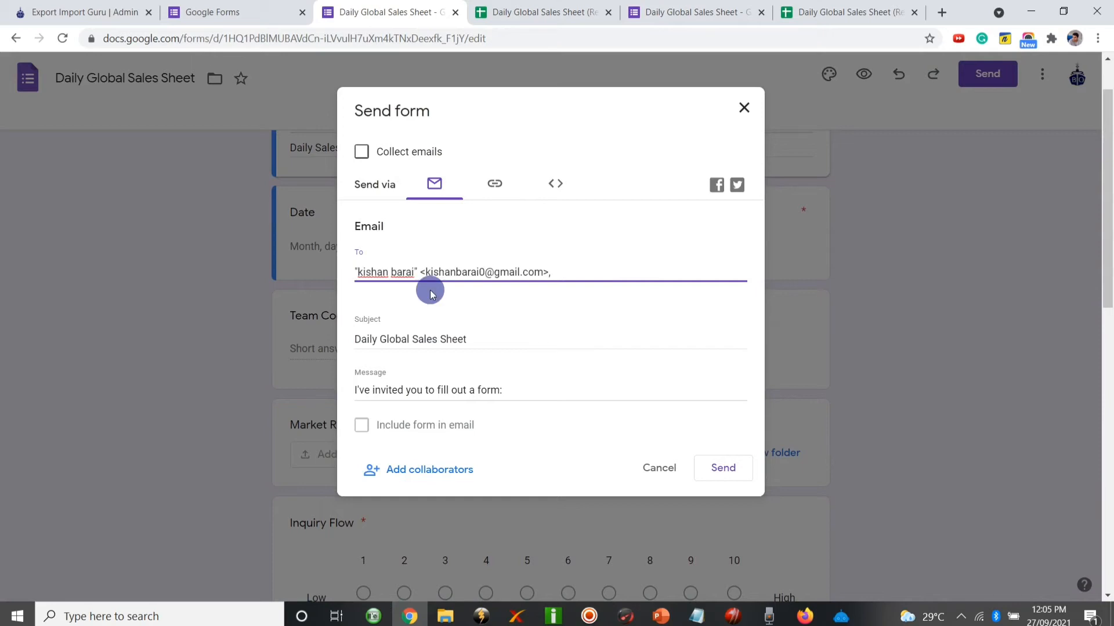
# Examine the form's link-sharing options, including URL shortening, and the dialog for adding editors without adding anyone.
pyautogui.click(494, 185)
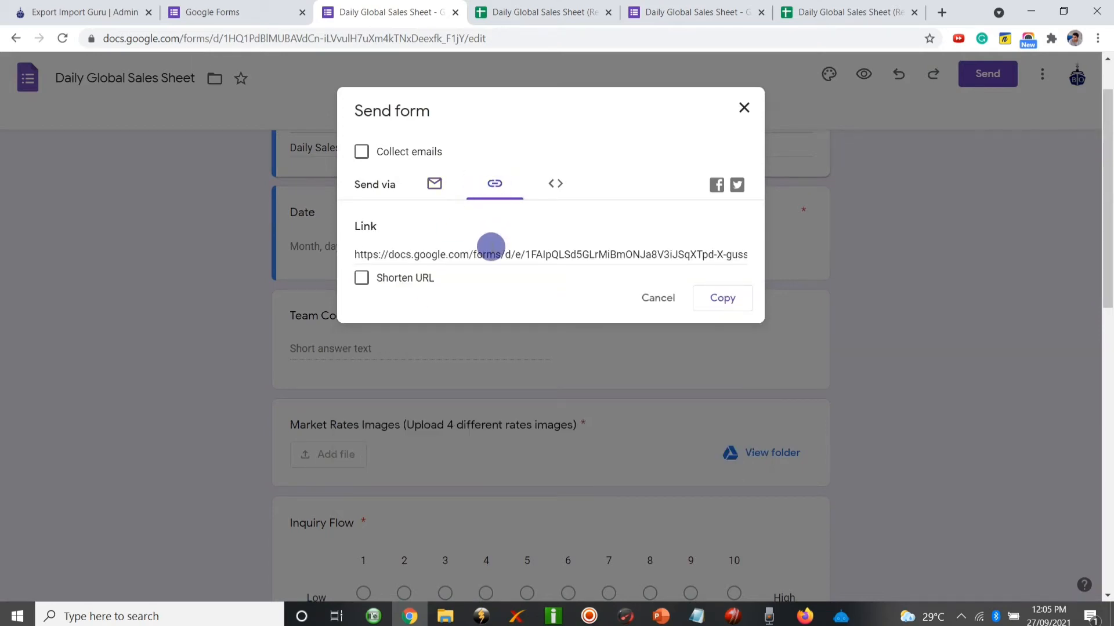
pyautogui.click(365, 279)
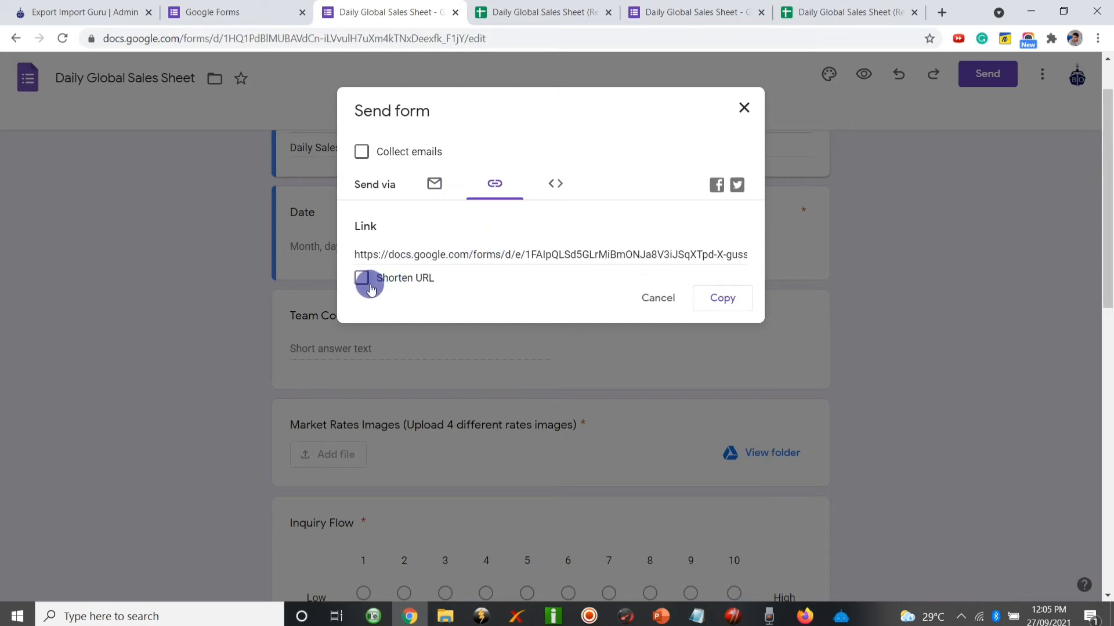
pyautogui.click(539, 253)
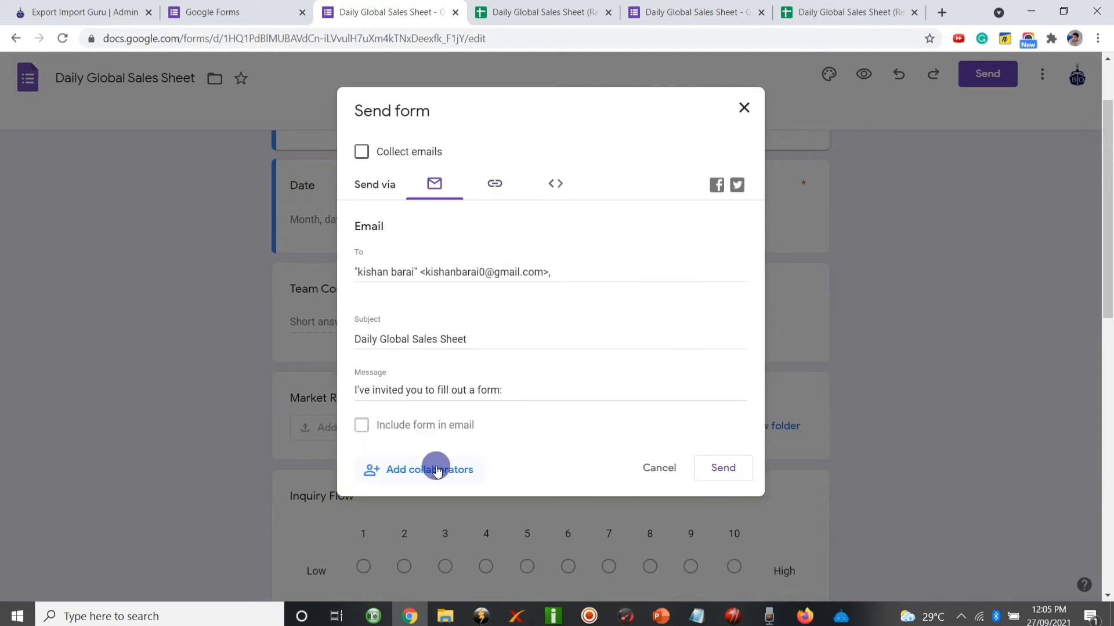
pyautogui.click(437, 469)
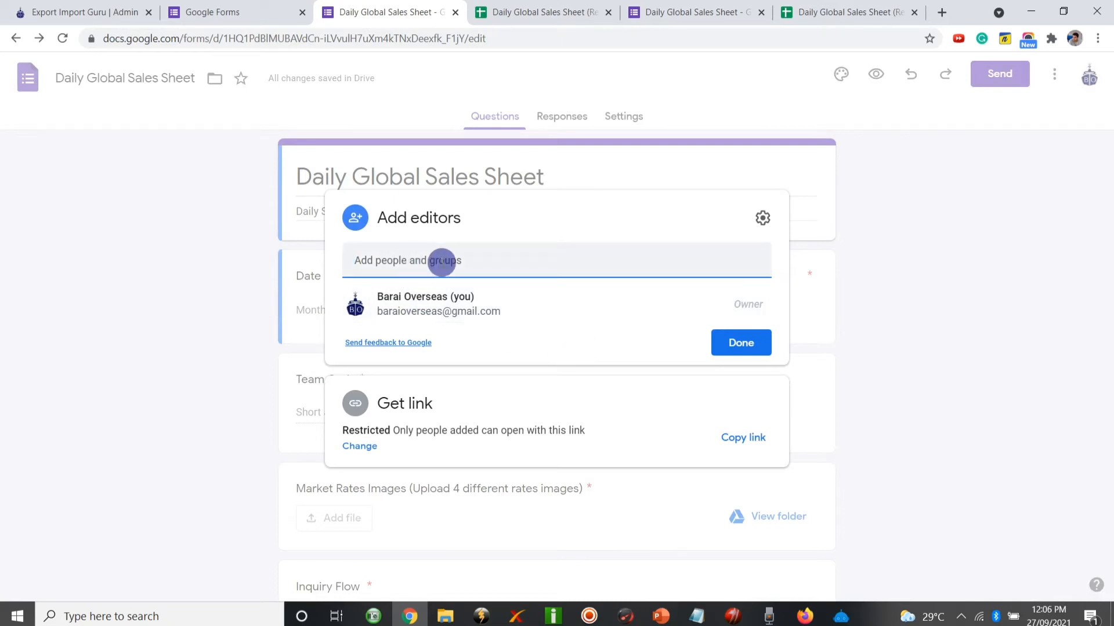
pyautogui.click(738, 348)
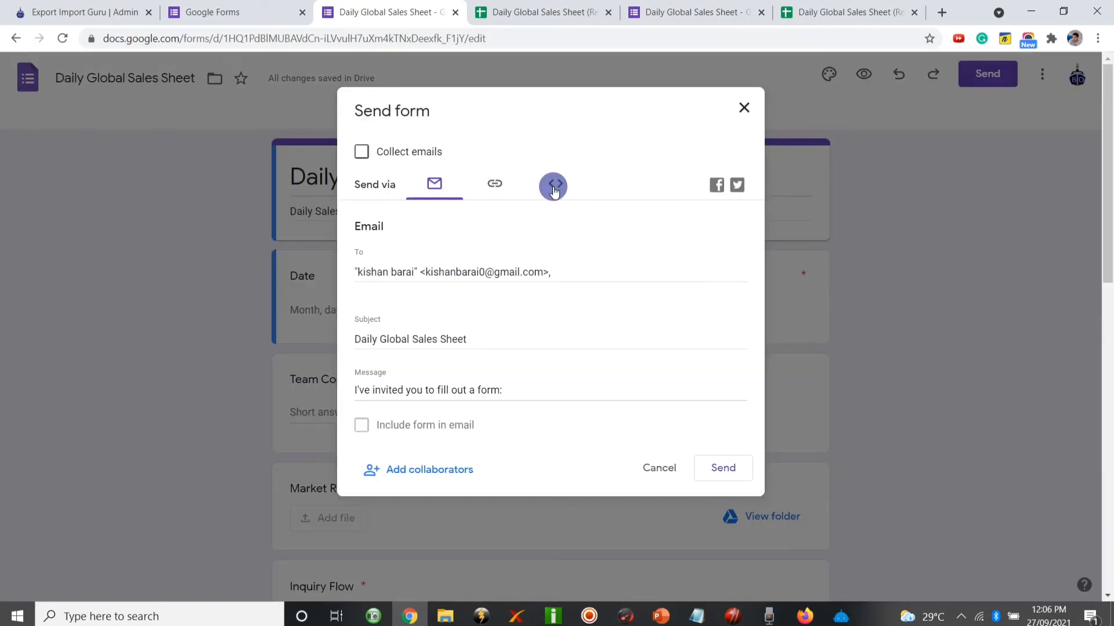
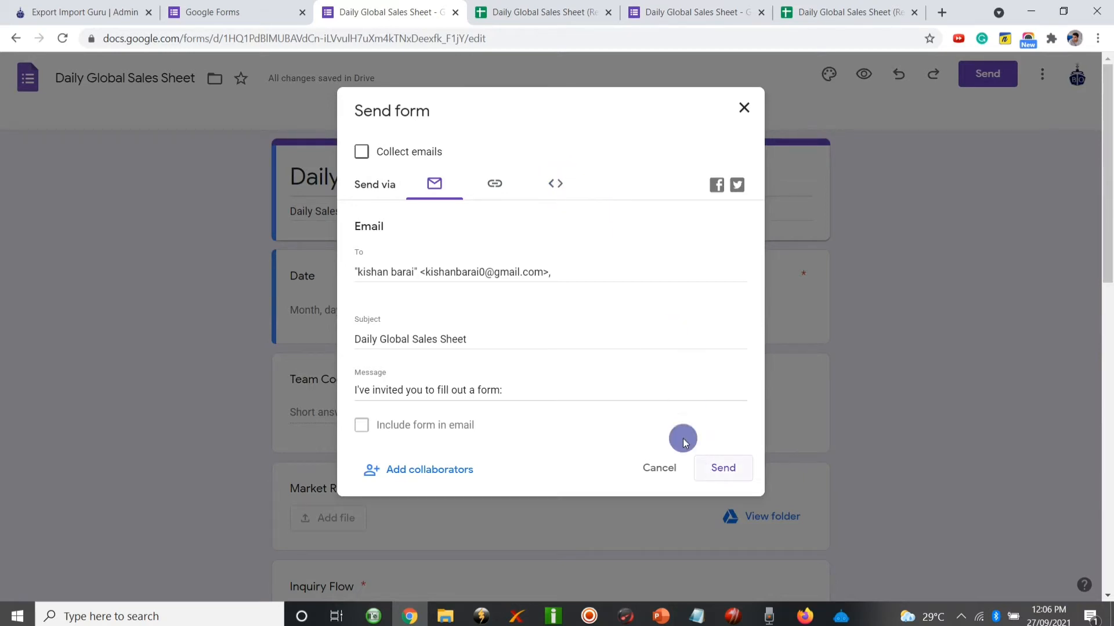
# Send the Daily Global Sales Sheet invitation and open the form from the e-mail received in Gmail.
pyautogui.click(719, 465)
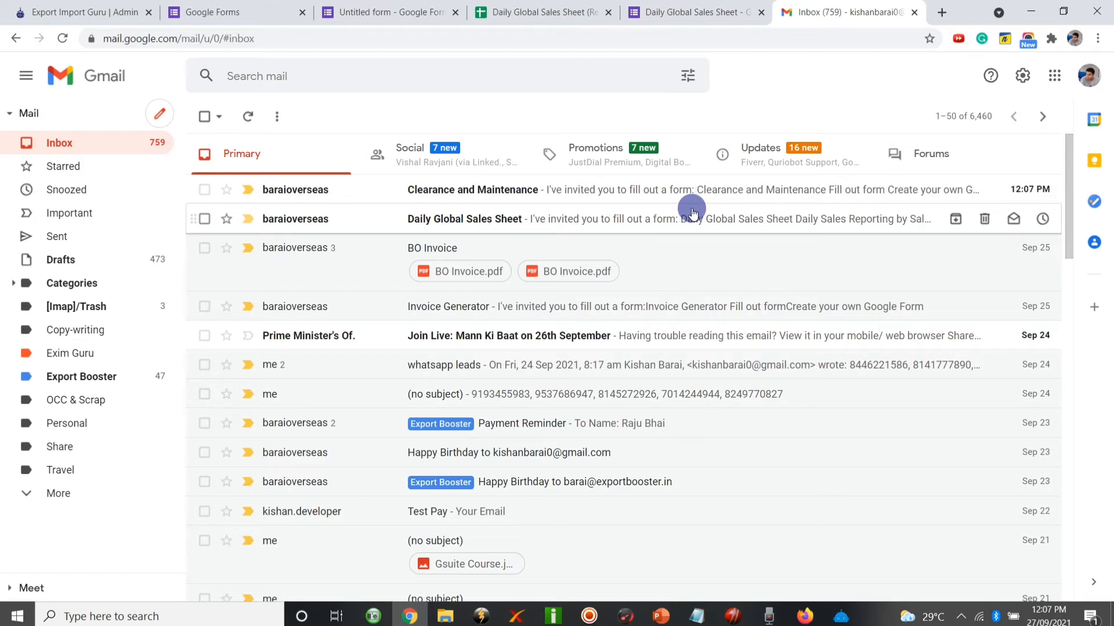
pyautogui.click(692, 213)
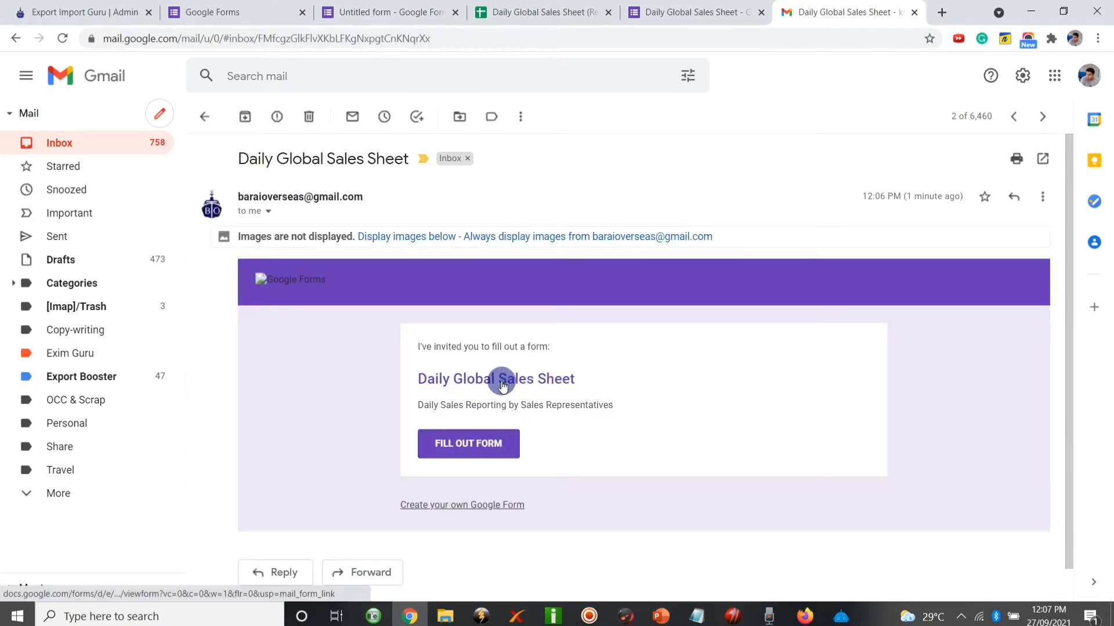
pyautogui.click(472, 456)
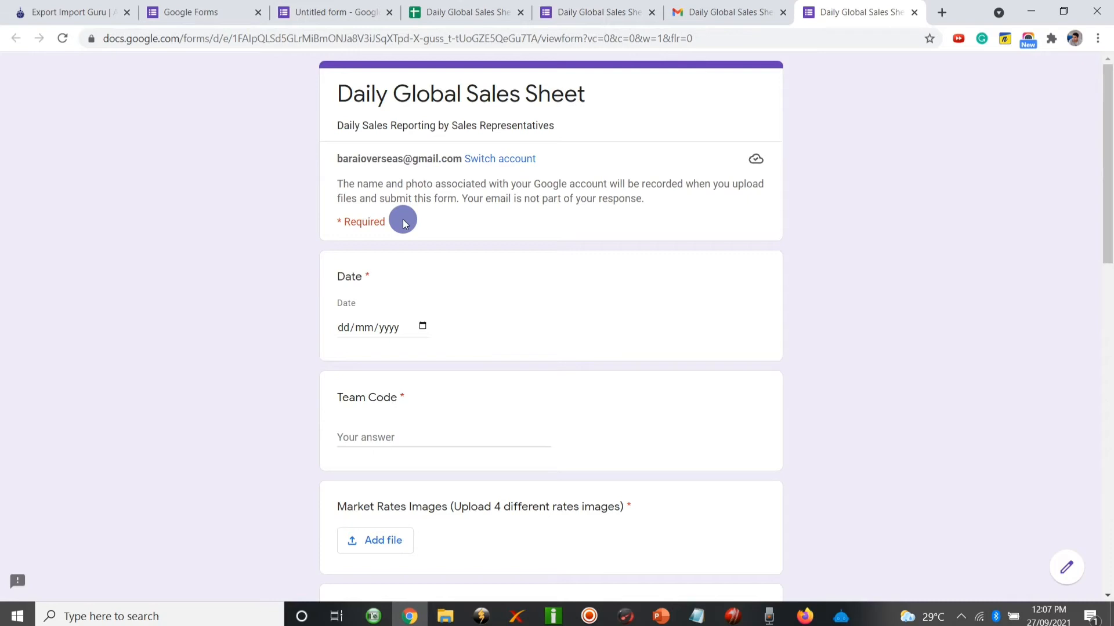
# Answer the form's Date question with 27/09/2021 and its Team Code question with 001.
pyautogui.scroll(-3, 438, 157)
pyautogui.scroll(-3, 517, 194)
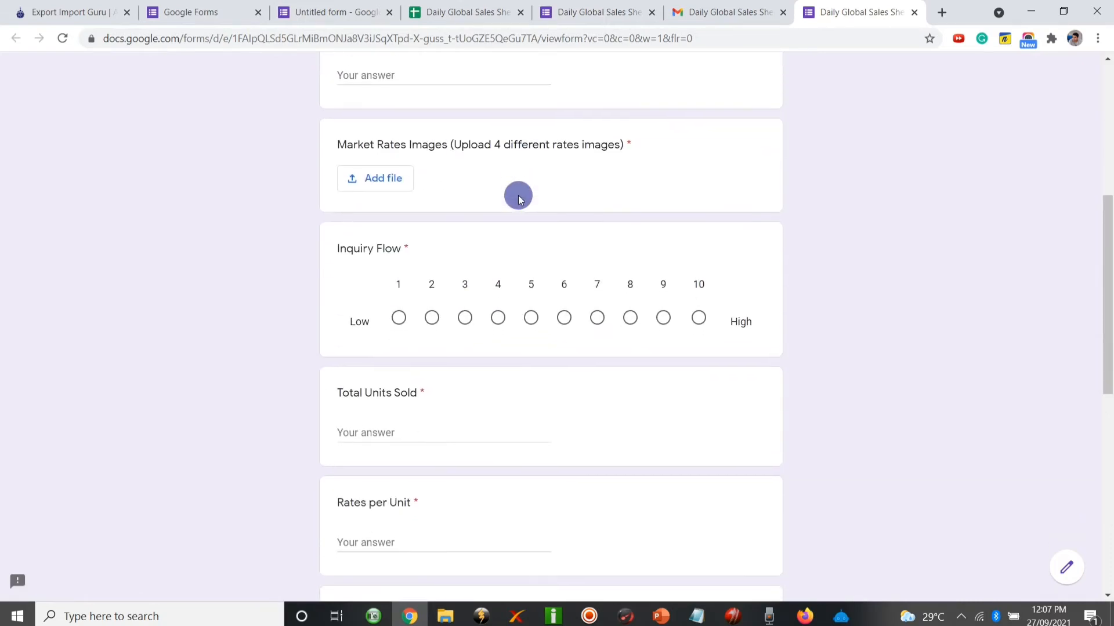
pyautogui.scroll(4, 517, 196)
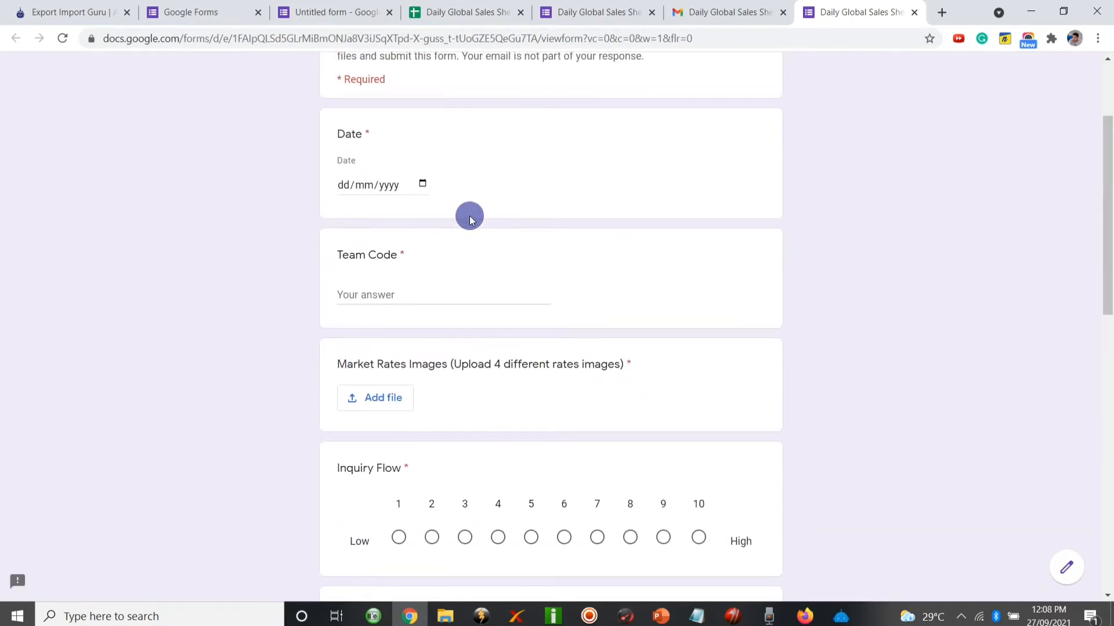
pyautogui.click(417, 182)
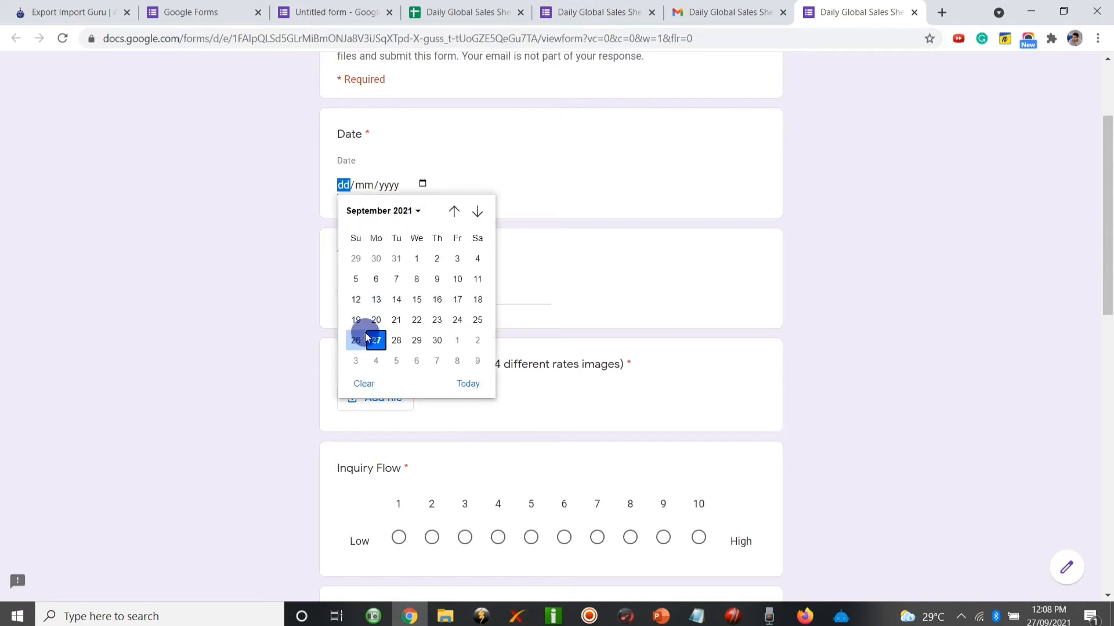
pyautogui.click(367, 338)
pyautogui.click(409, 296)
pyautogui.scroll(-1, 400, 259)
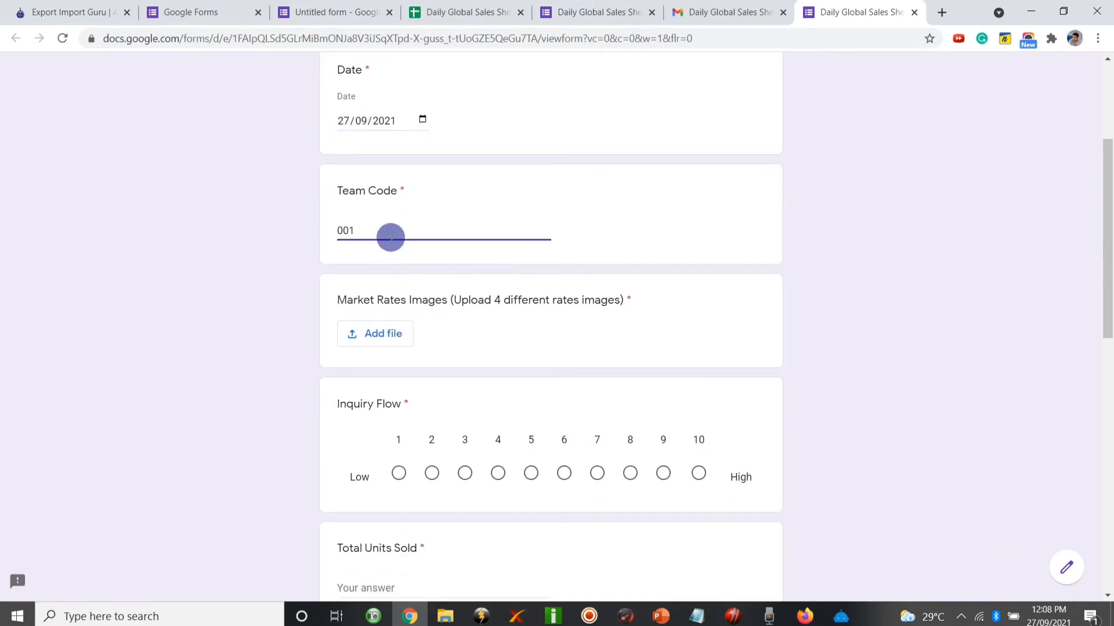
pyautogui.click(456, 324)
pyautogui.scroll(-2, 455, 325)
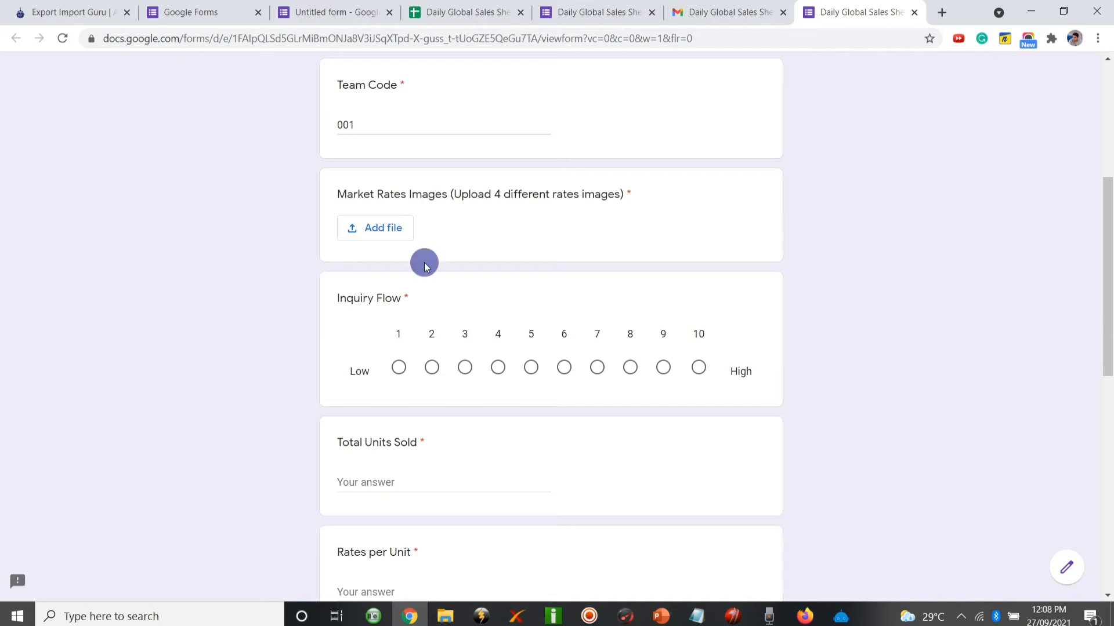
pyautogui.click(386, 229)
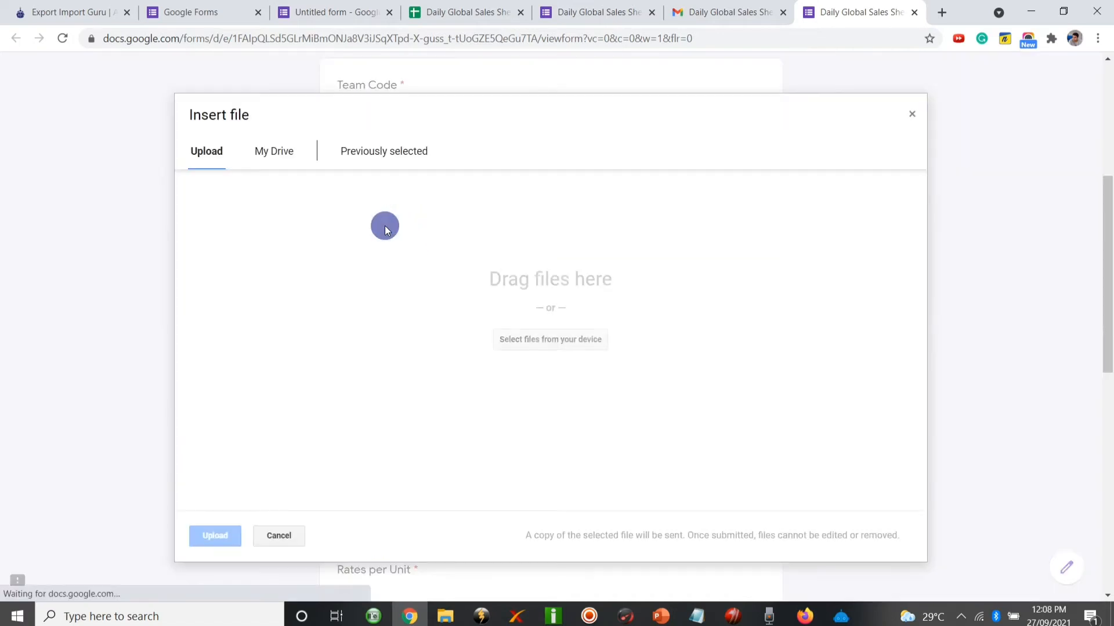
pyautogui.click(911, 114)
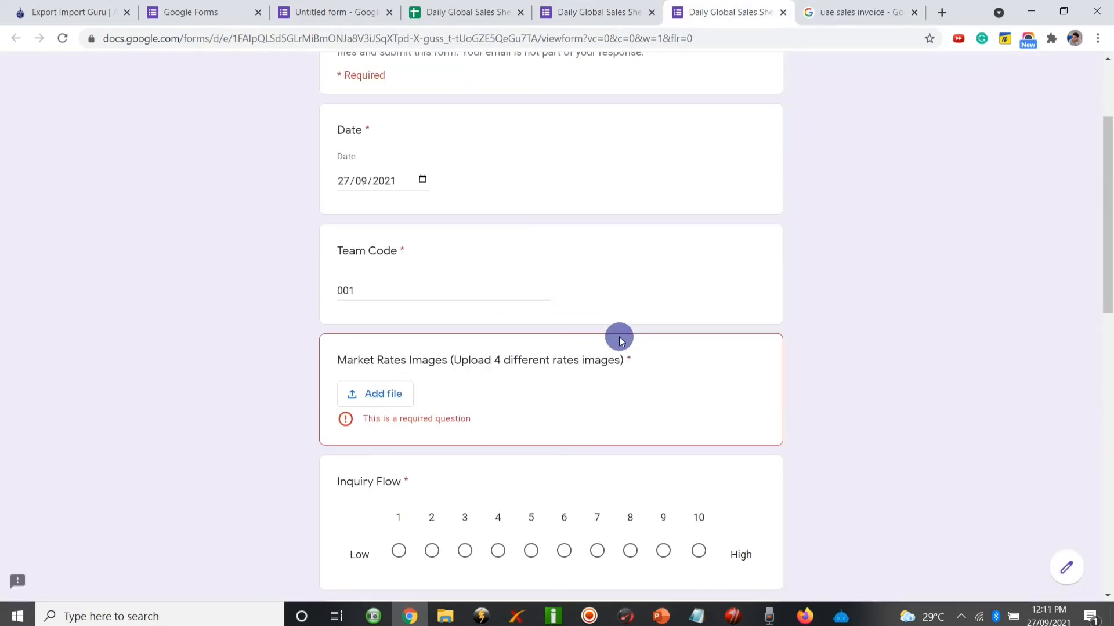
# Upload Live Rates.png from the Desktop folder as the answer to the Market Rates Images question.
pyautogui.scroll(-2, 619, 336)
pyautogui.click(372, 328)
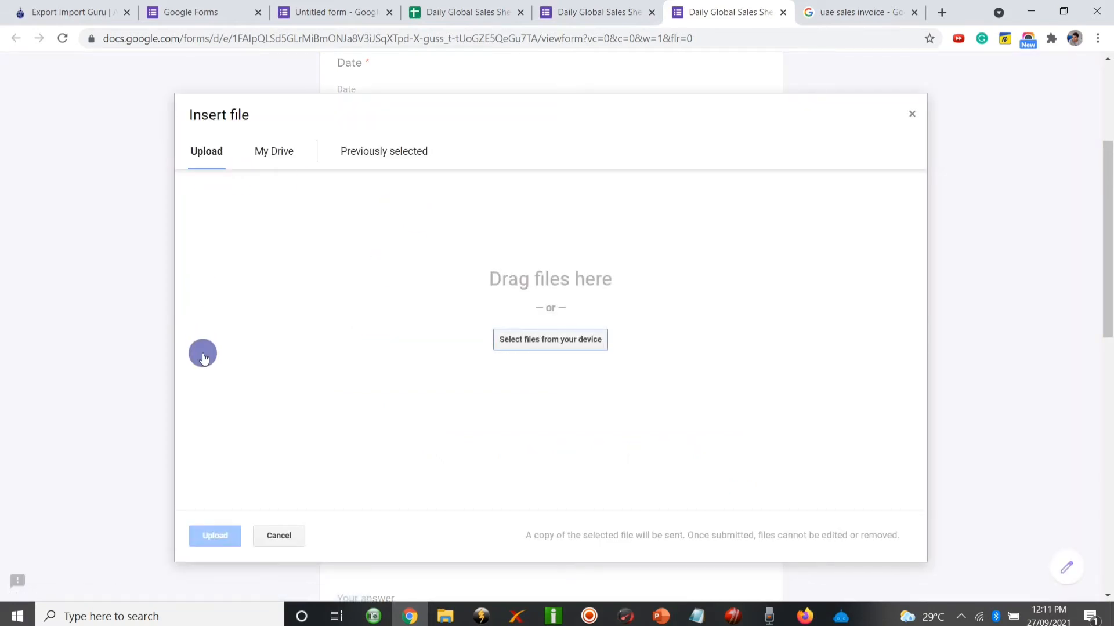
pyautogui.click(526, 341)
pyautogui.scroll(-1, 269, 244)
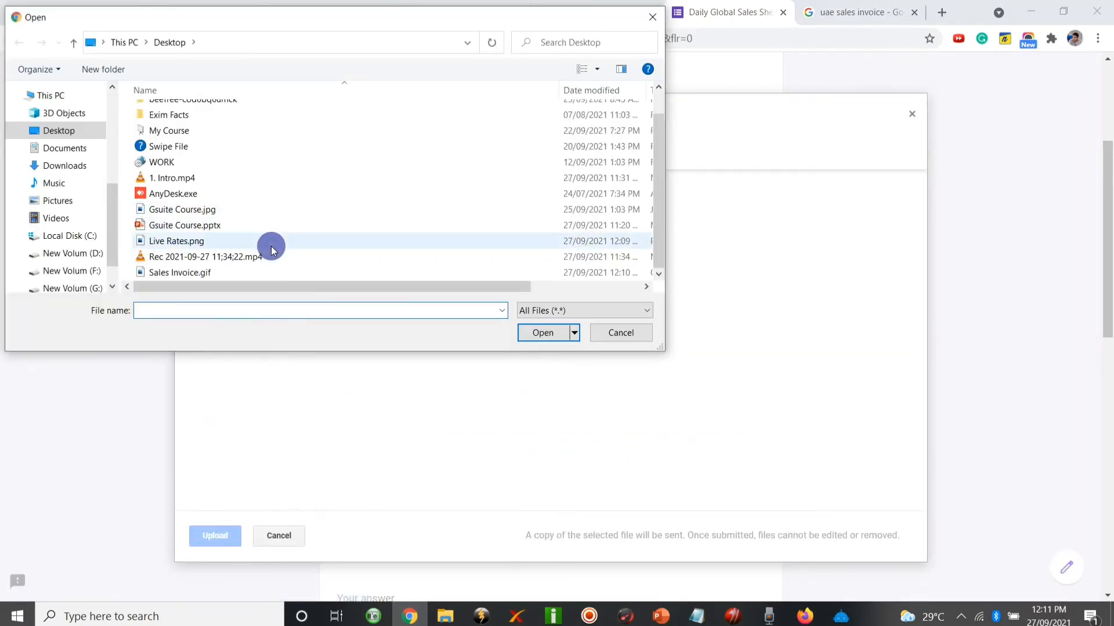
pyautogui.click(214, 240)
pyautogui.click(526, 329)
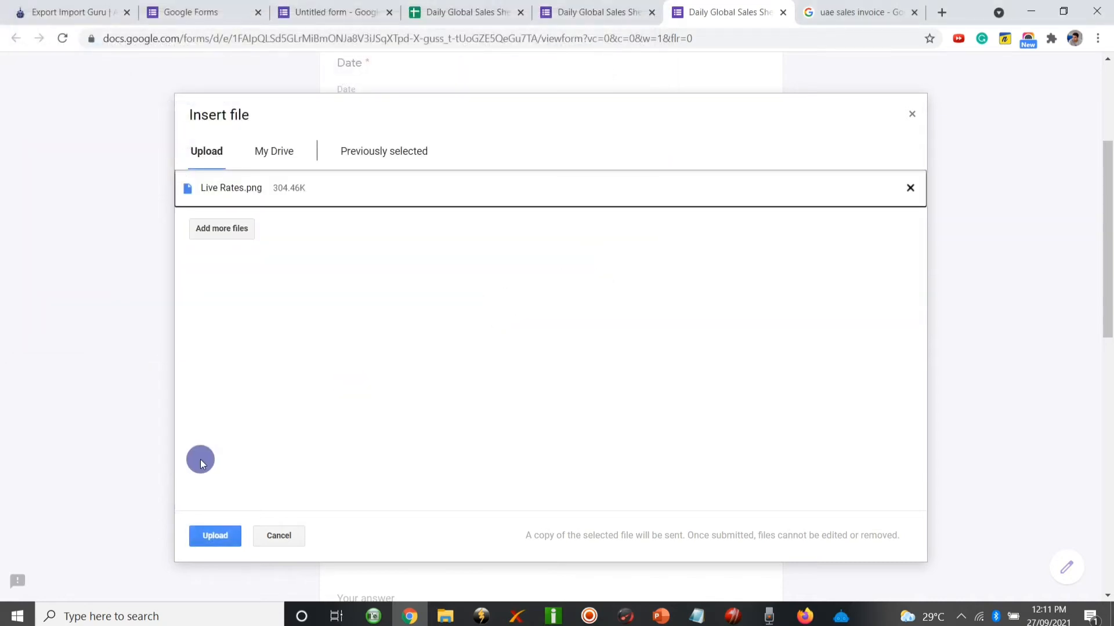
pyautogui.click(213, 536)
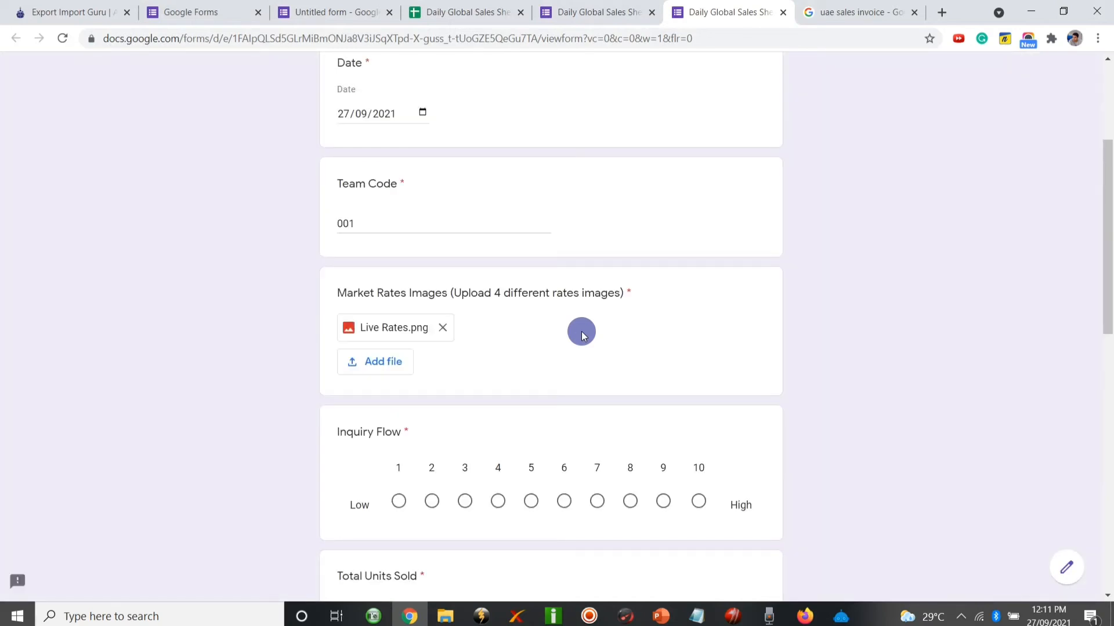
# Rate the Inquiry Flow question 7 on the scale from Low to High.
pyautogui.scroll(-1, 582, 335)
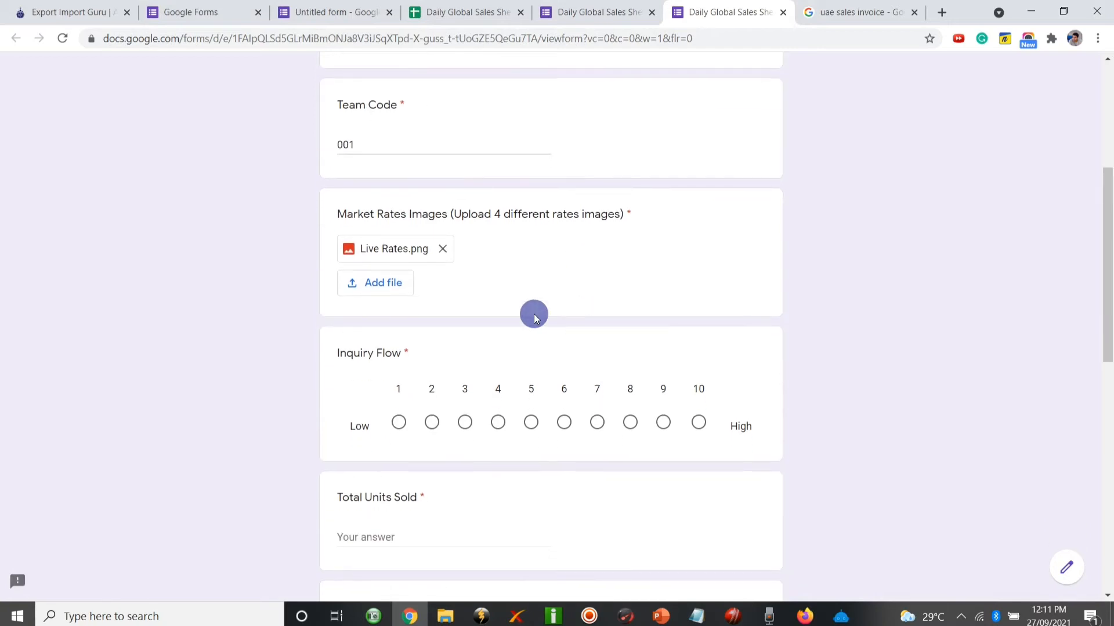
pyautogui.scroll(-1, 510, 373)
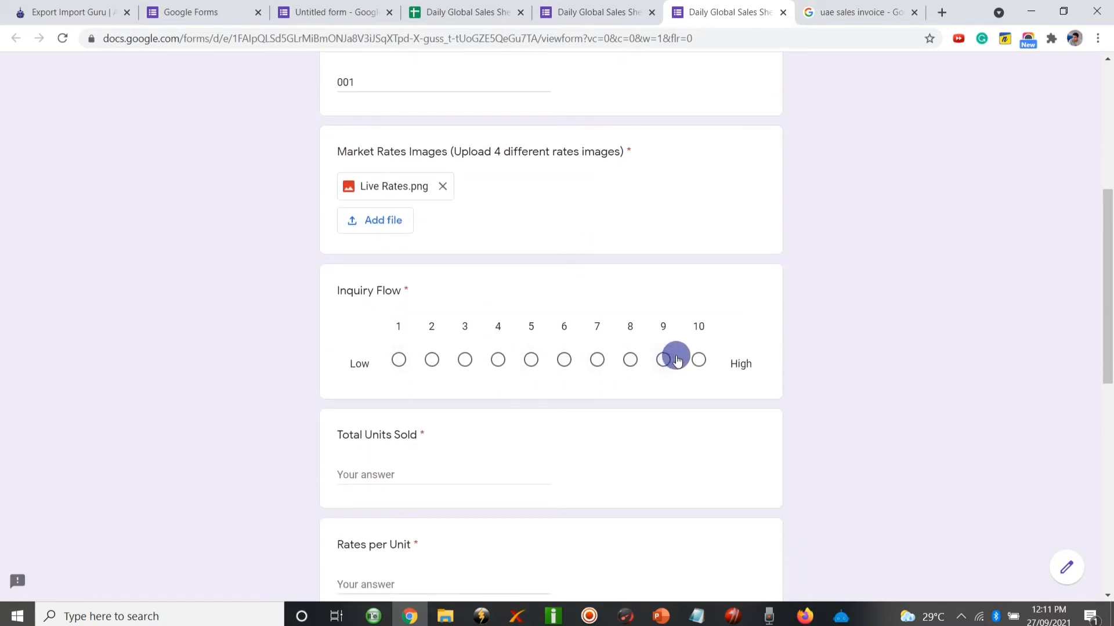
pyautogui.click(598, 361)
pyautogui.scroll(-2, 714, 440)
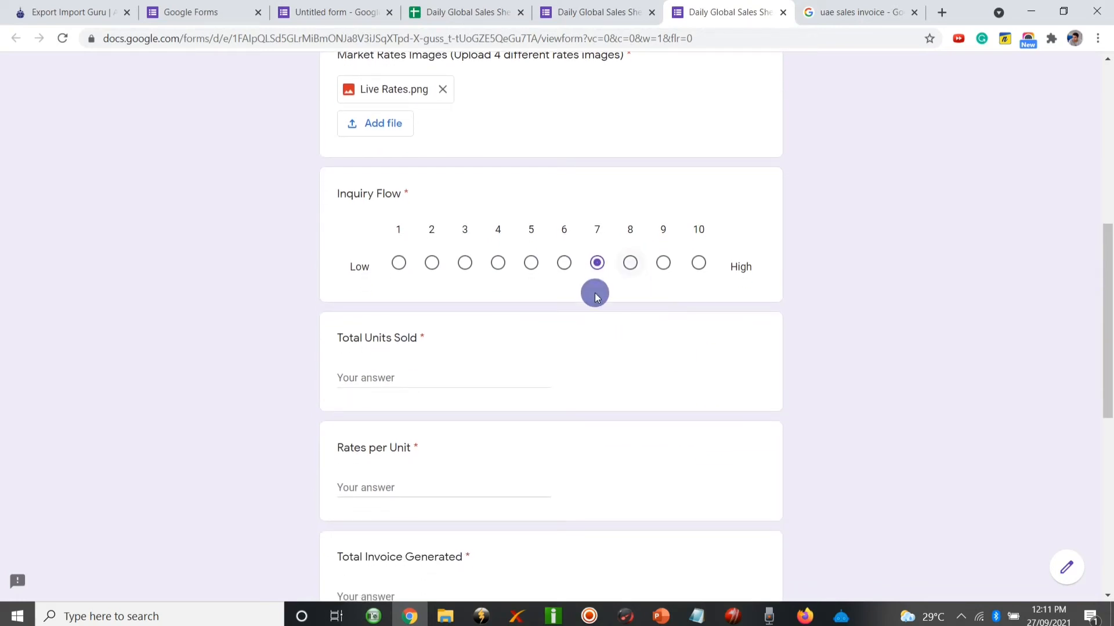
pyautogui.scroll(-1, 574, 313)
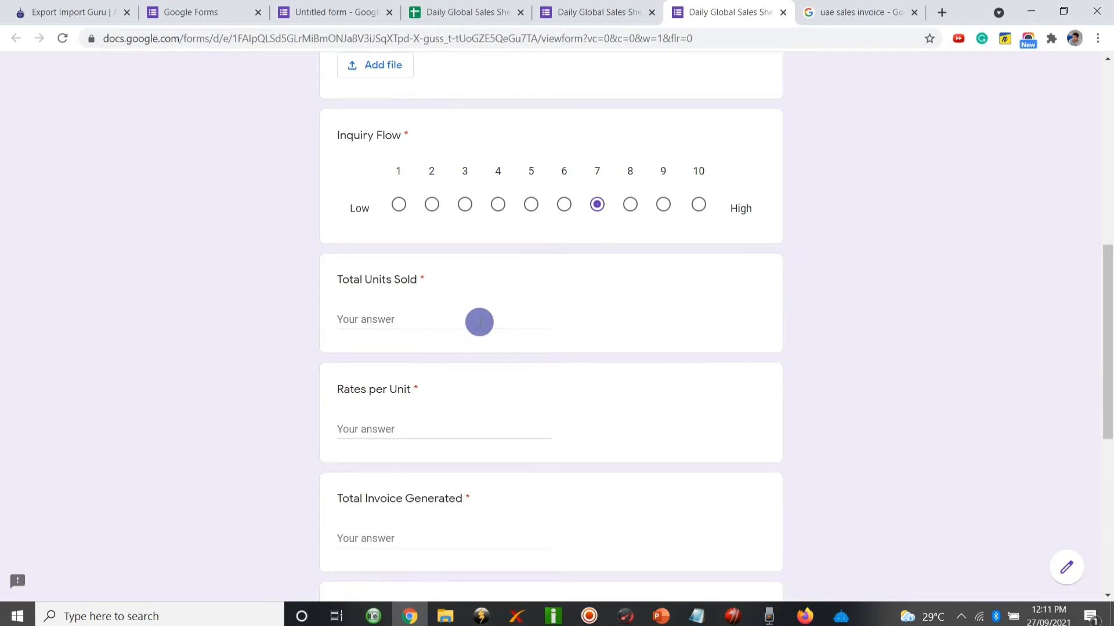
# Enter 1019 as the total units sold and 10 as the rate per unit in the sales form.
pyautogui.scroll(-1, 479, 322)
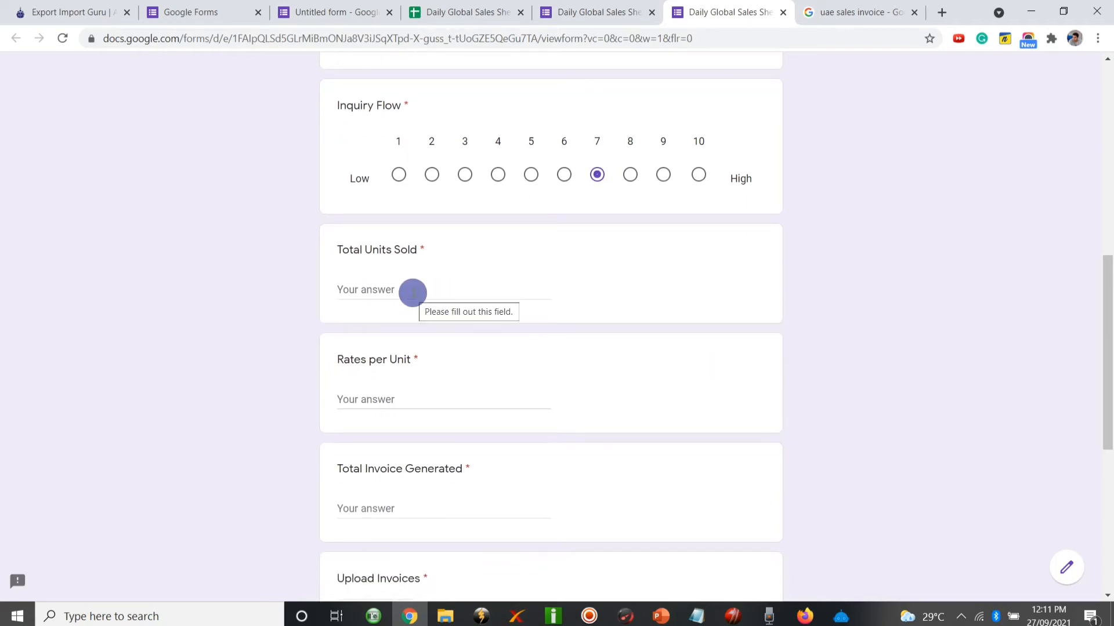
pyautogui.click(352, 286)
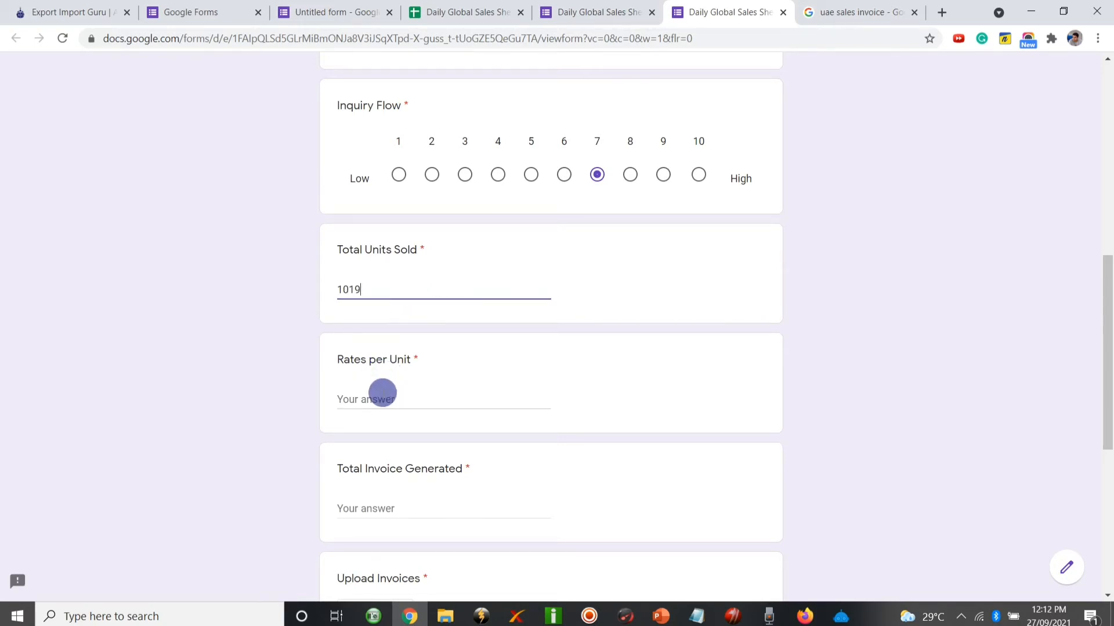
pyautogui.click(380, 399)
pyautogui.write('10')
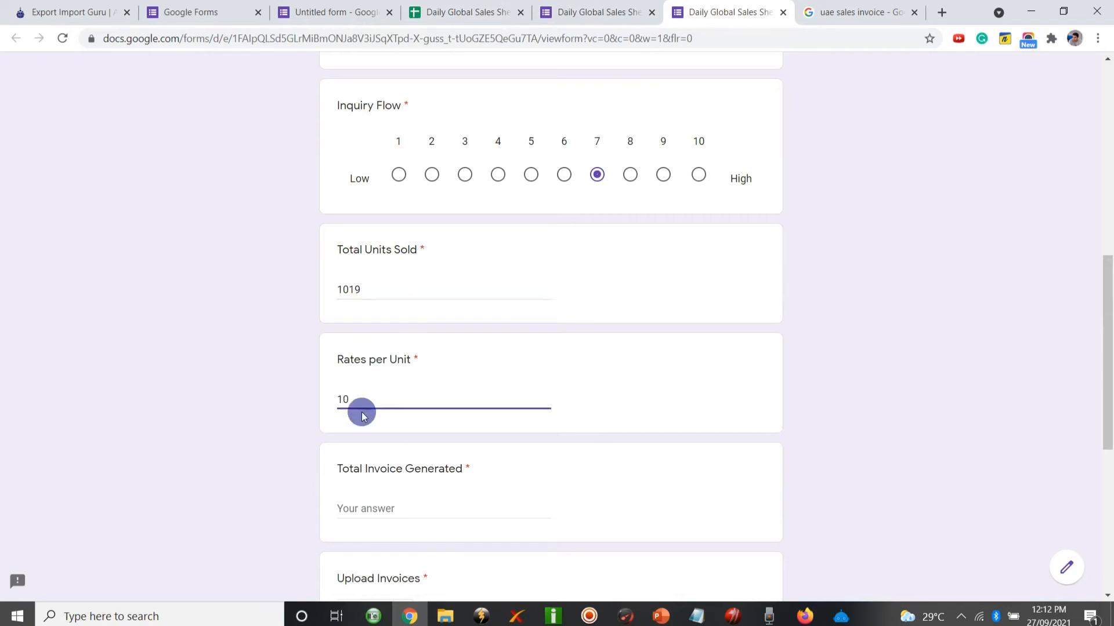
pyautogui.click(332, 426)
# Enter 1 as the Total Invoice Generated answer.
pyautogui.scroll(-3, 332, 426)
pyautogui.scroll(1, 371, 307)
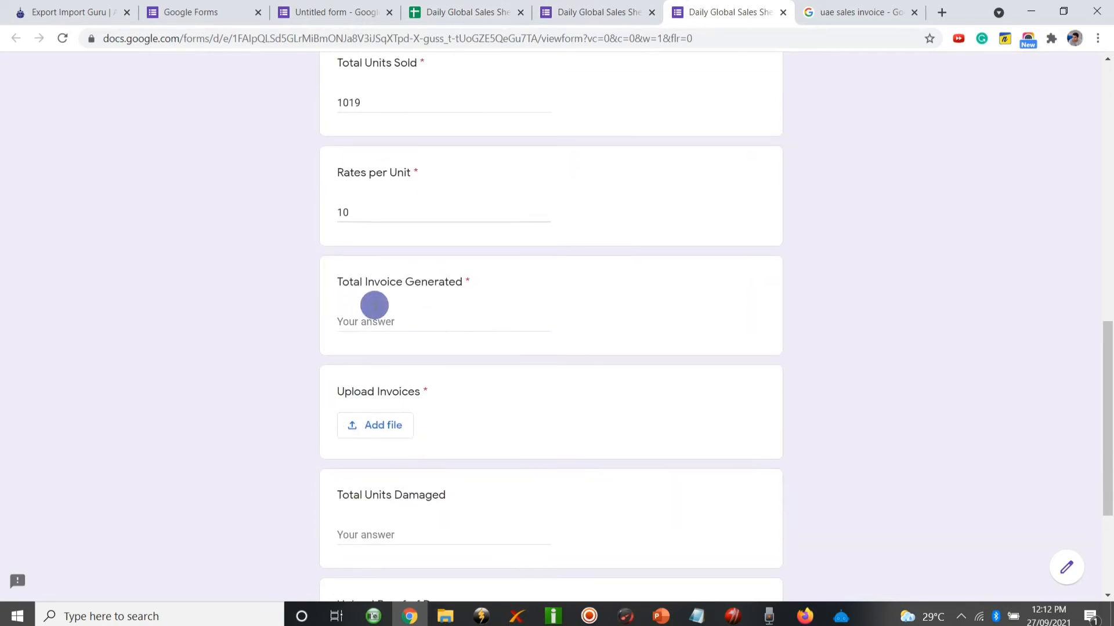
pyautogui.click(371, 373)
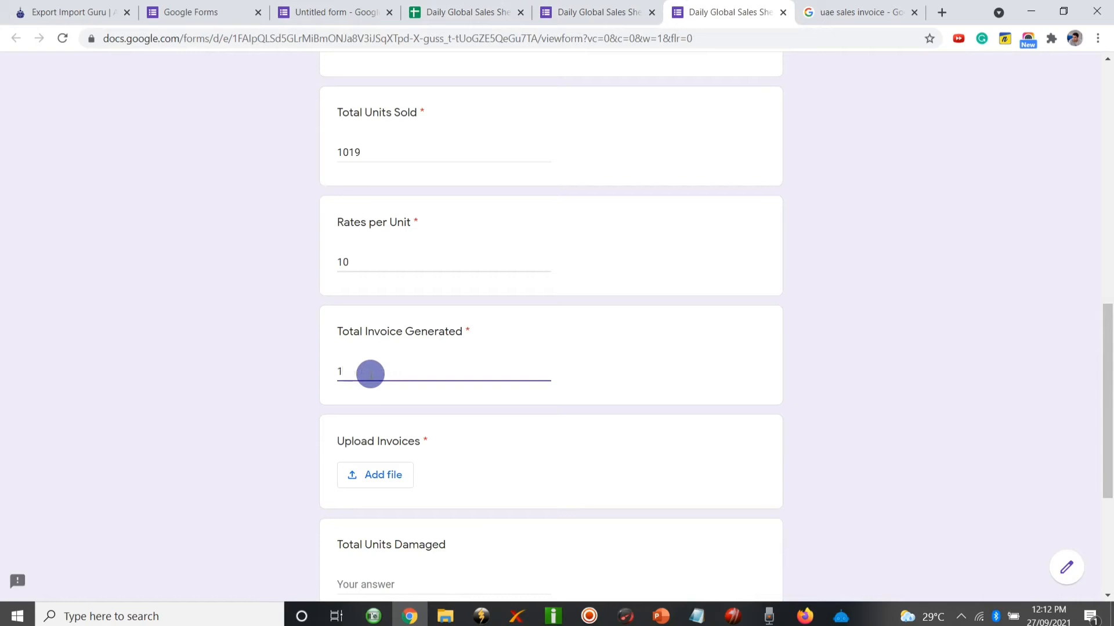
# Upload Sales Invoice.gif from the Desktop as the answer to the Upload Invoices question.
pyautogui.scroll(-1, 418, 452)
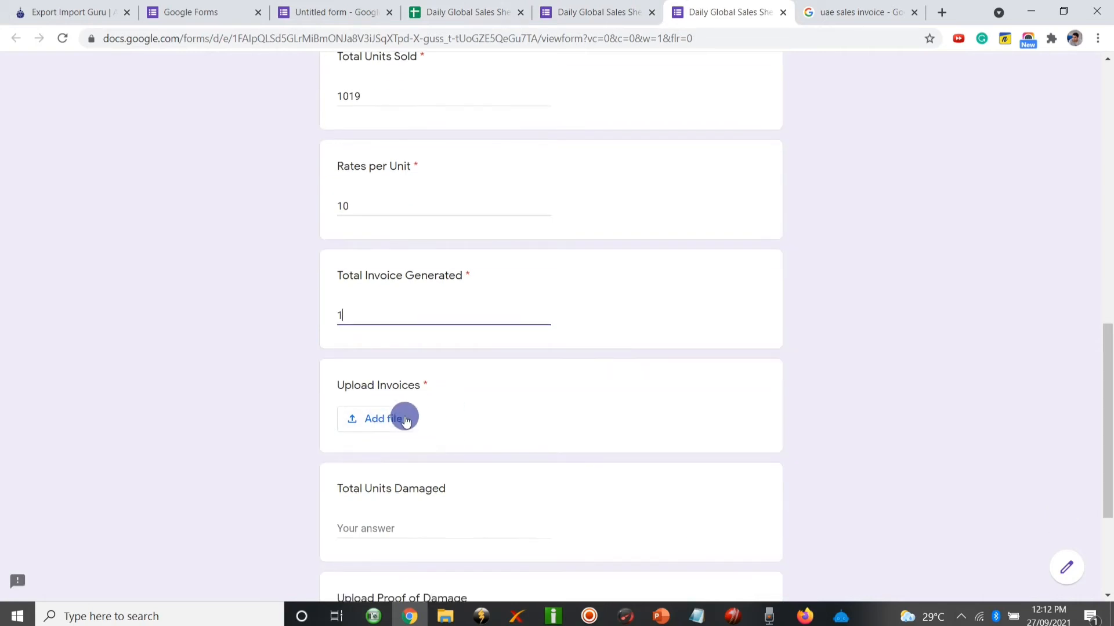
pyautogui.click(405, 420)
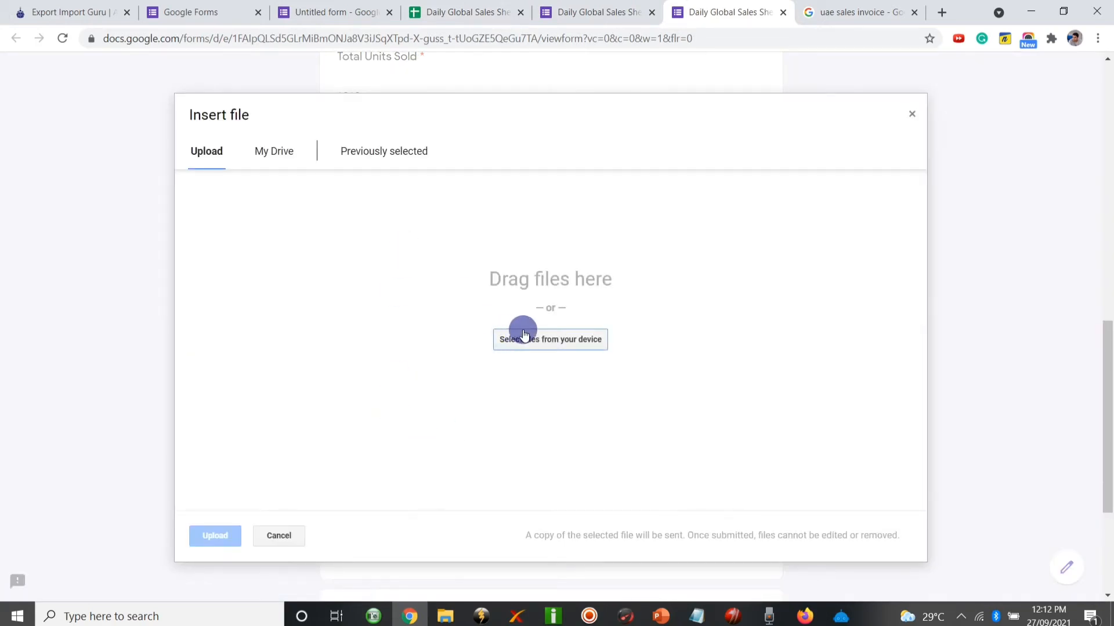
pyautogui.click(523, 334)
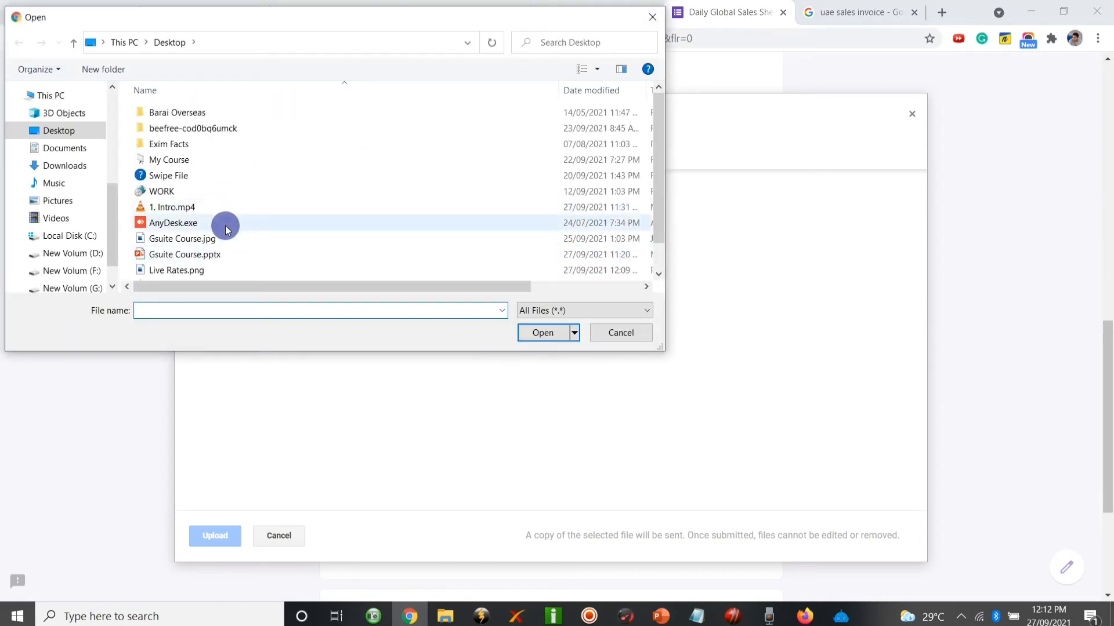
pyautogui.scroll(-1, 225, 230)
pyautogui.click(219, 273)
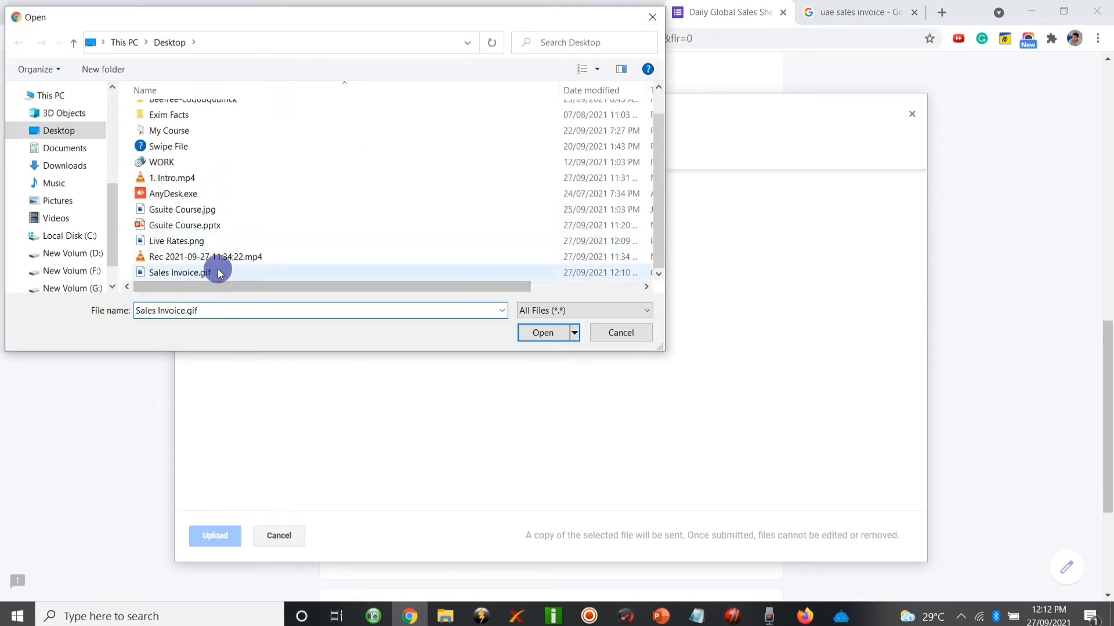
pyautogui.click(542, 334)
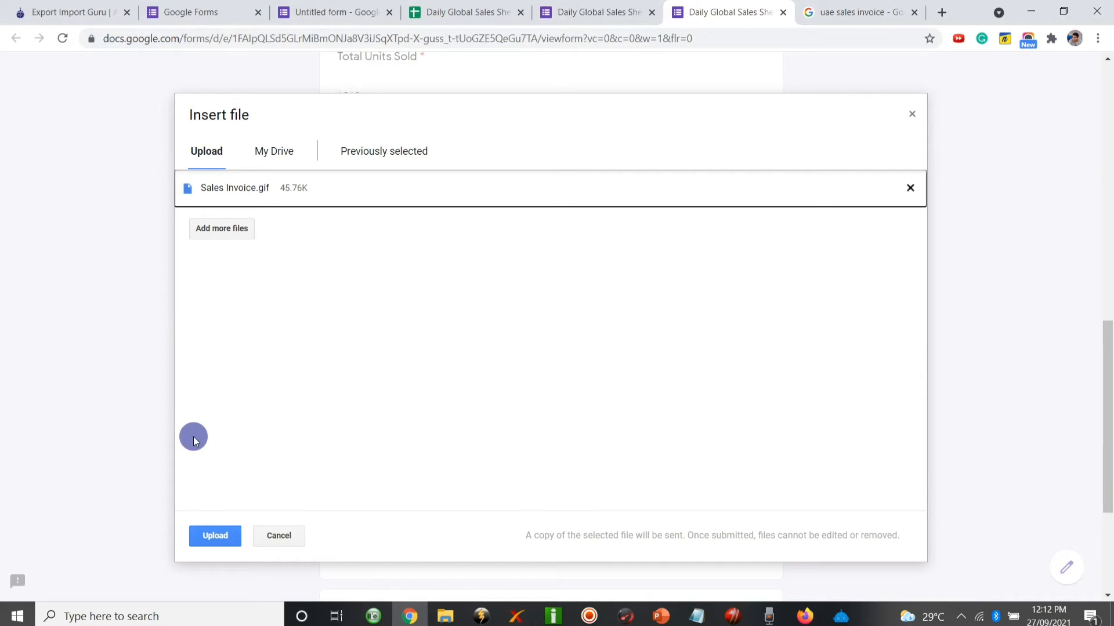
pyautogui.click(214, 532)
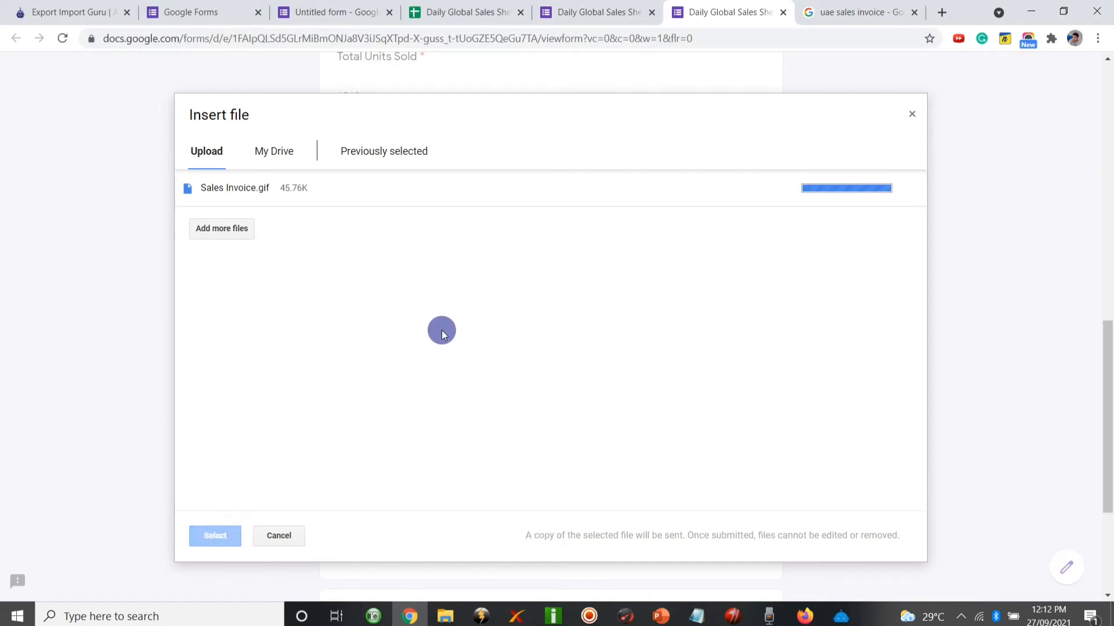
# Submit the sales form, leaving Total Units Damaged and Upload Proof of Damage empty.
pyautogui.scroll(-3, 572, 309)
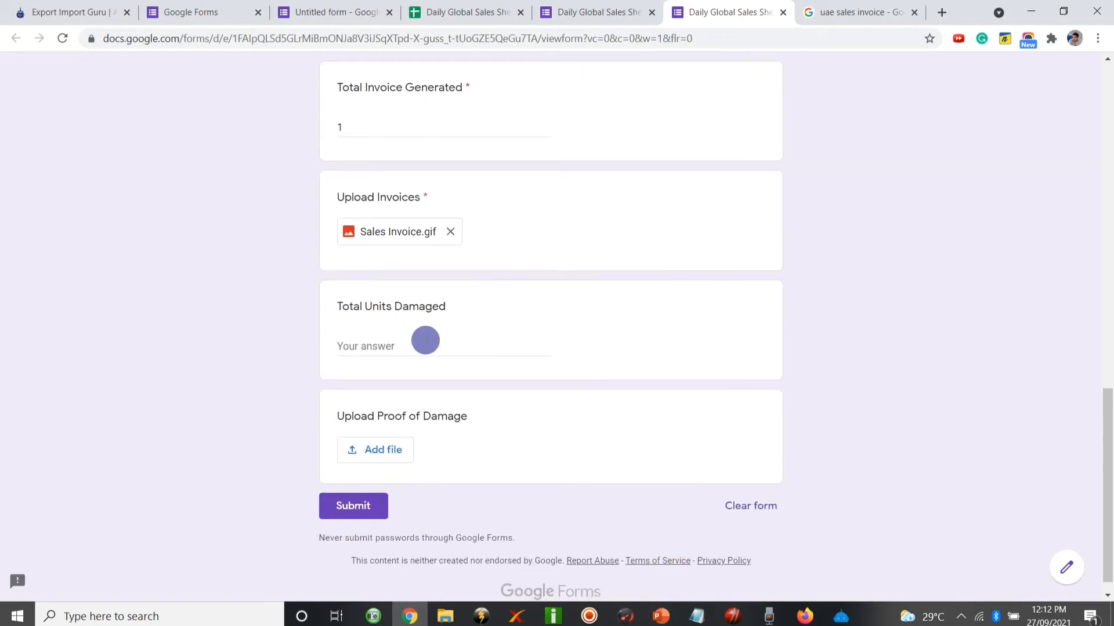
pyautogui.click(228, 323)
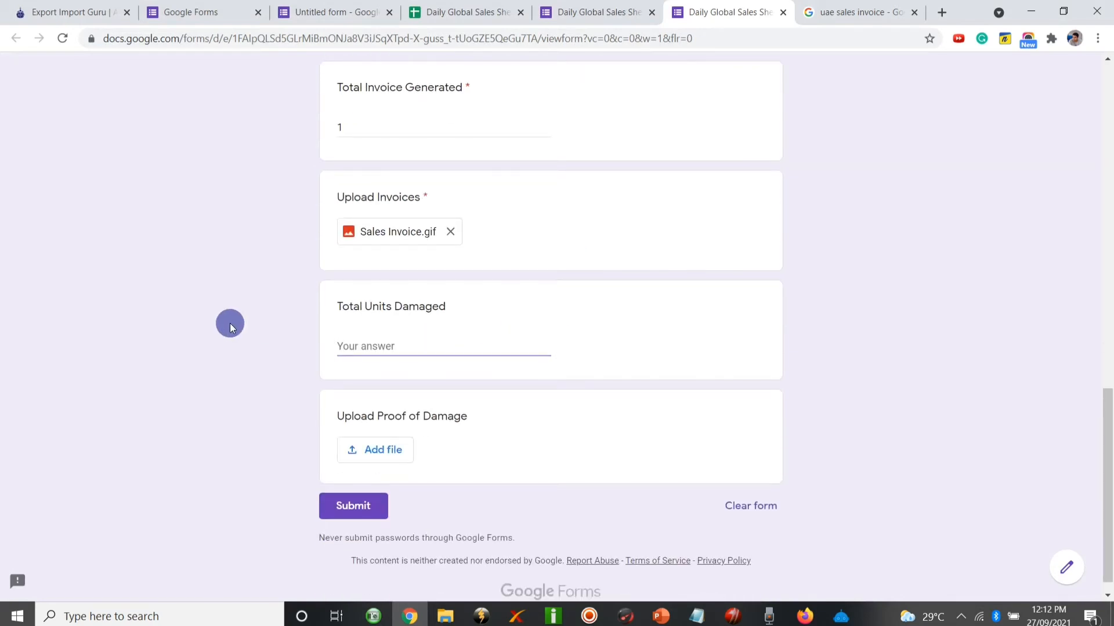
pyautogui.scroll(-1, 230, 327)
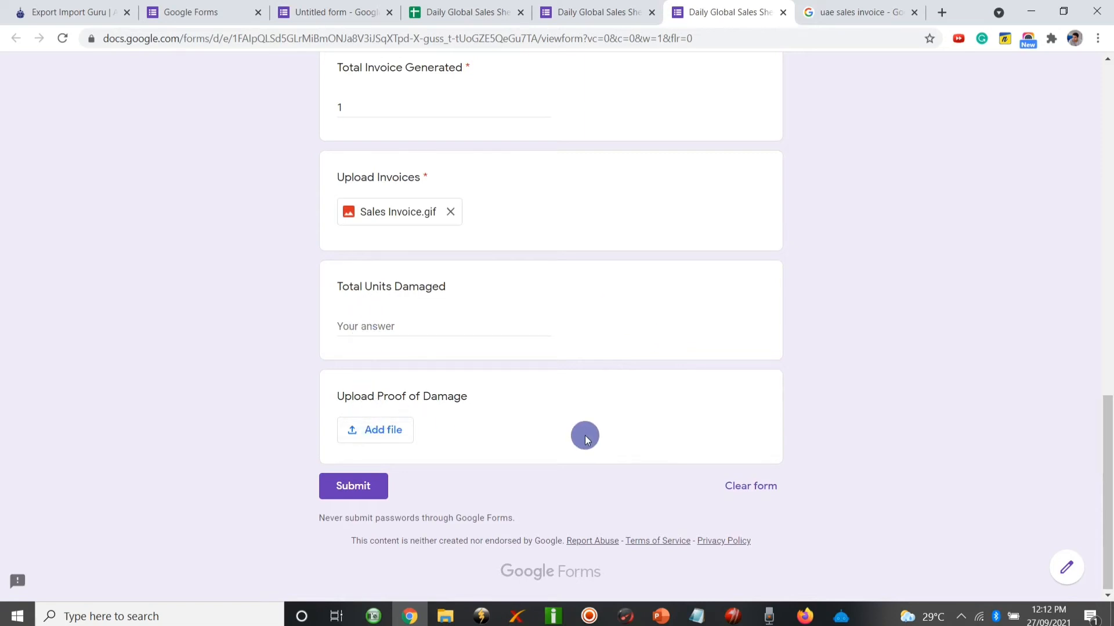
pyautogui.click(351, 490)
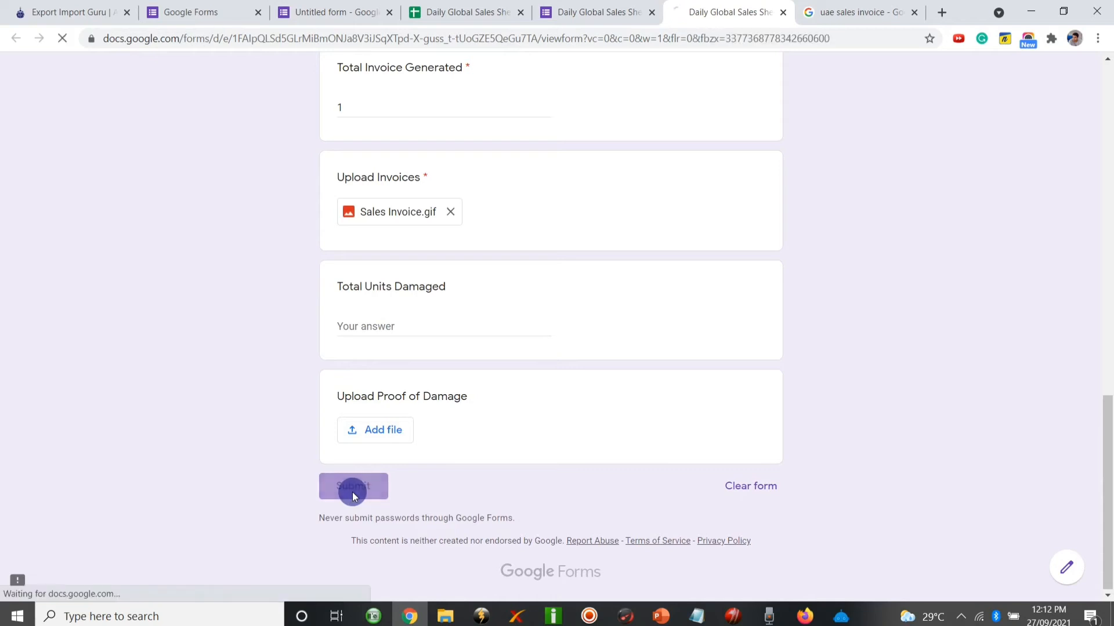
pyautogui.scroll(13, 923, 156)
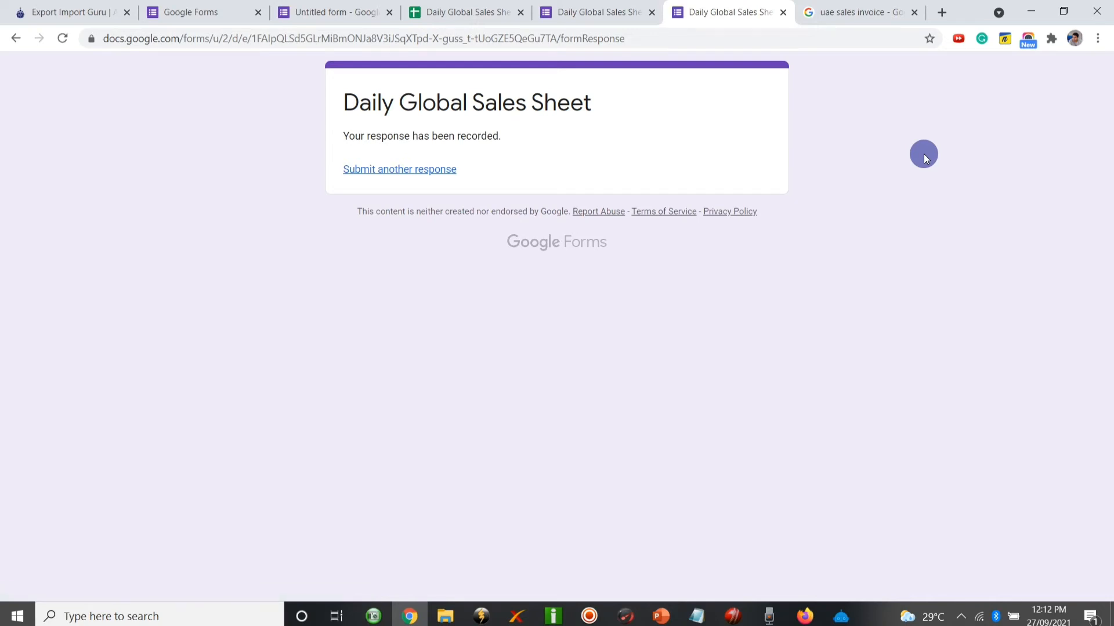
# Switch to the responses spreadsheet in Google Sheets and review the new entry's first cells on the Form Responses 1 sheet.
pyautogui.click(467, 12)
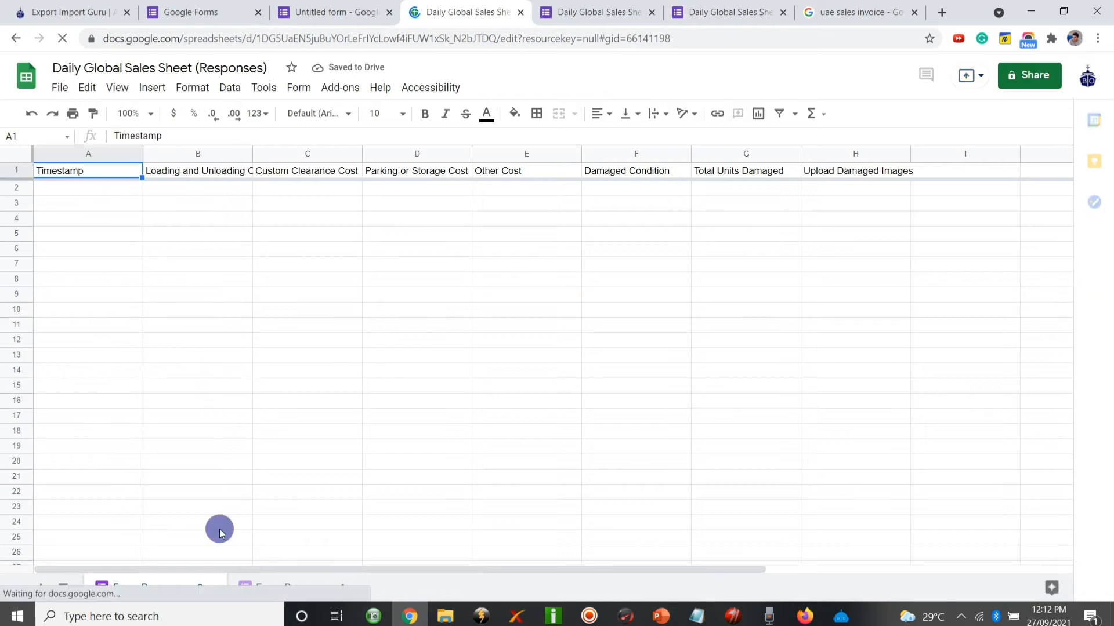
pyautogui.scroll(-2, 219, 529)
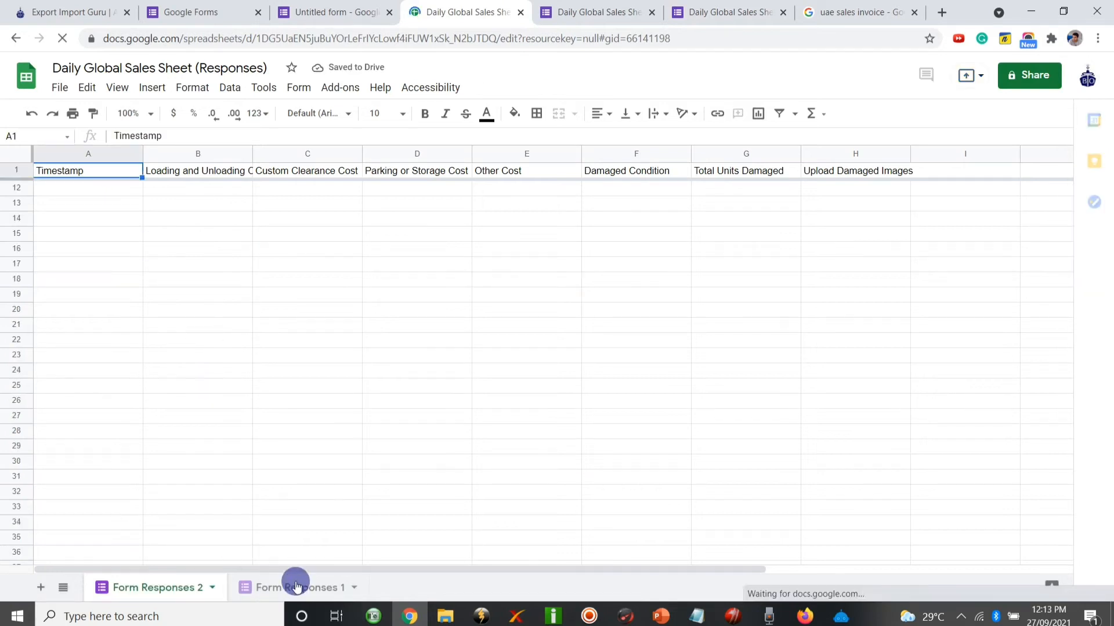
pyautogui.click(295, 587)
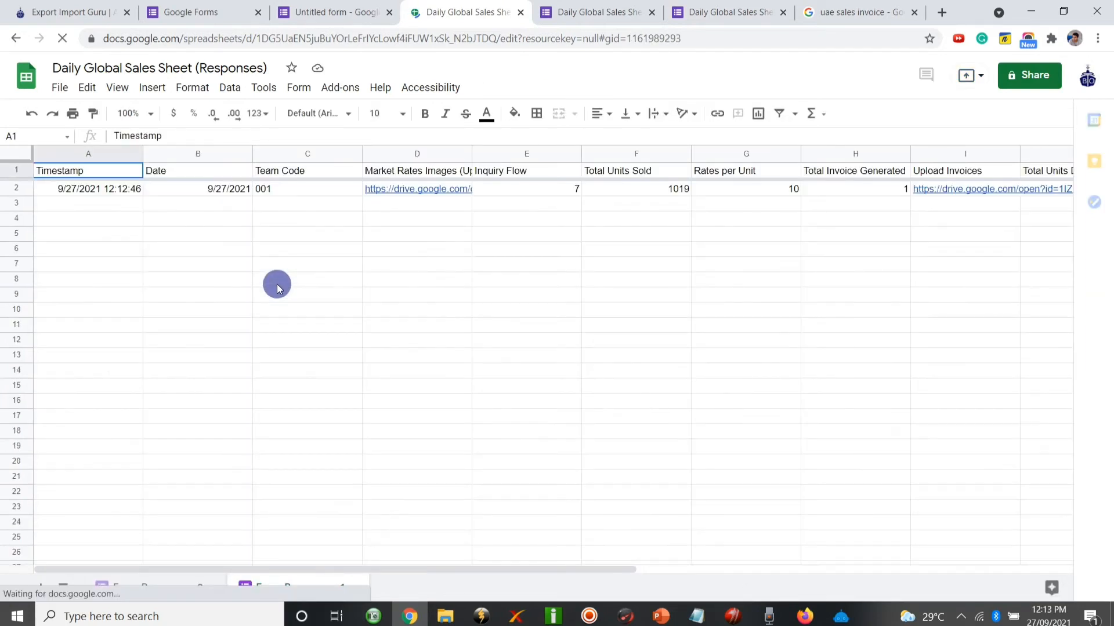
pyautogui.click(123, 194)
pyautogui.press('Right')
pyautogui.press('Right')
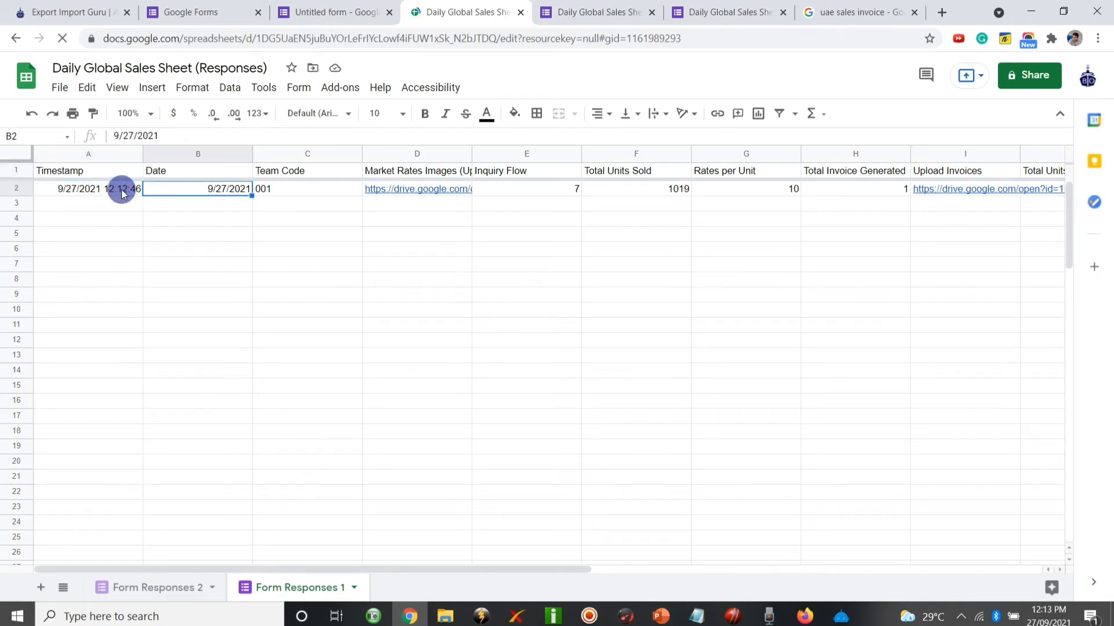
pyautogui.press('Right')
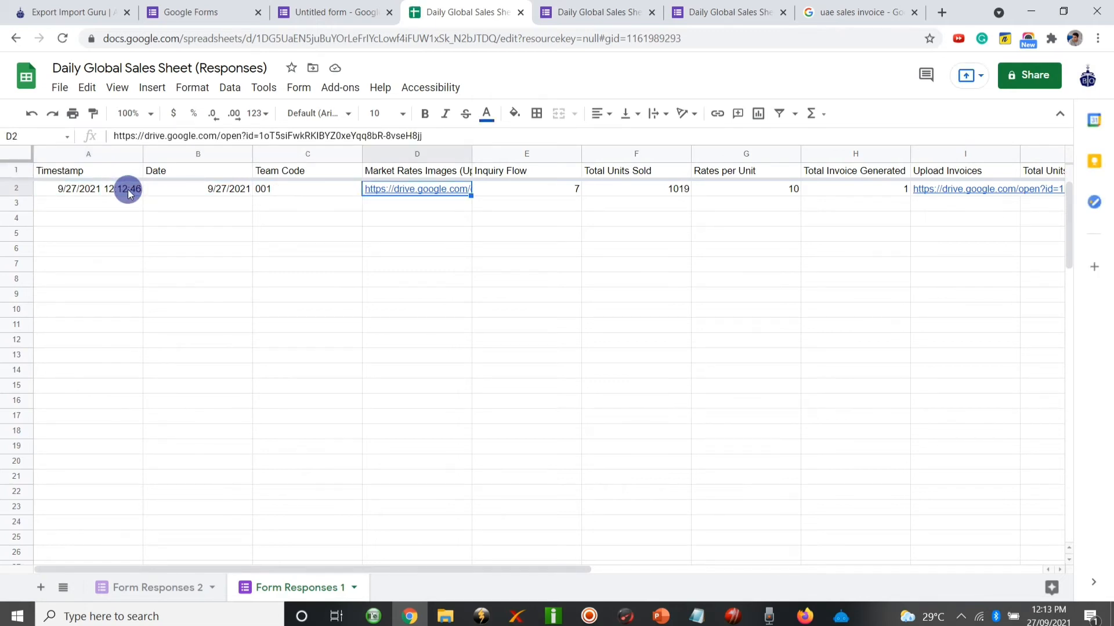
# Widen the Market Rates Images column and view the image linked in the response, closing it again.
pyautogui.moveTo(472, 155); pyautogui.dragTo(508, 155)
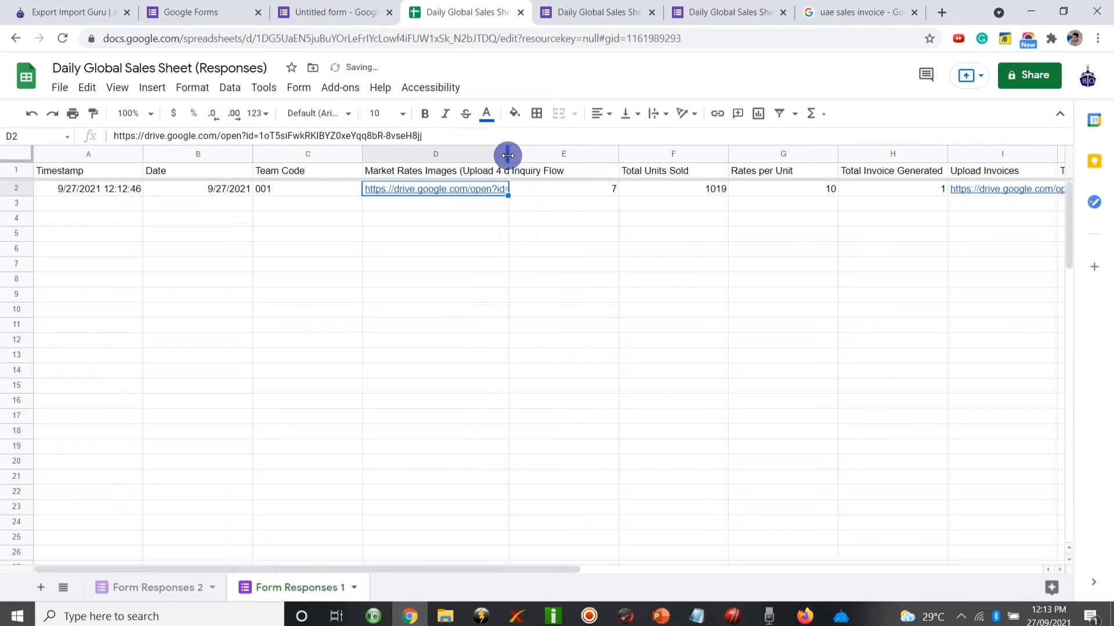
pyautogui.click(467, 193)
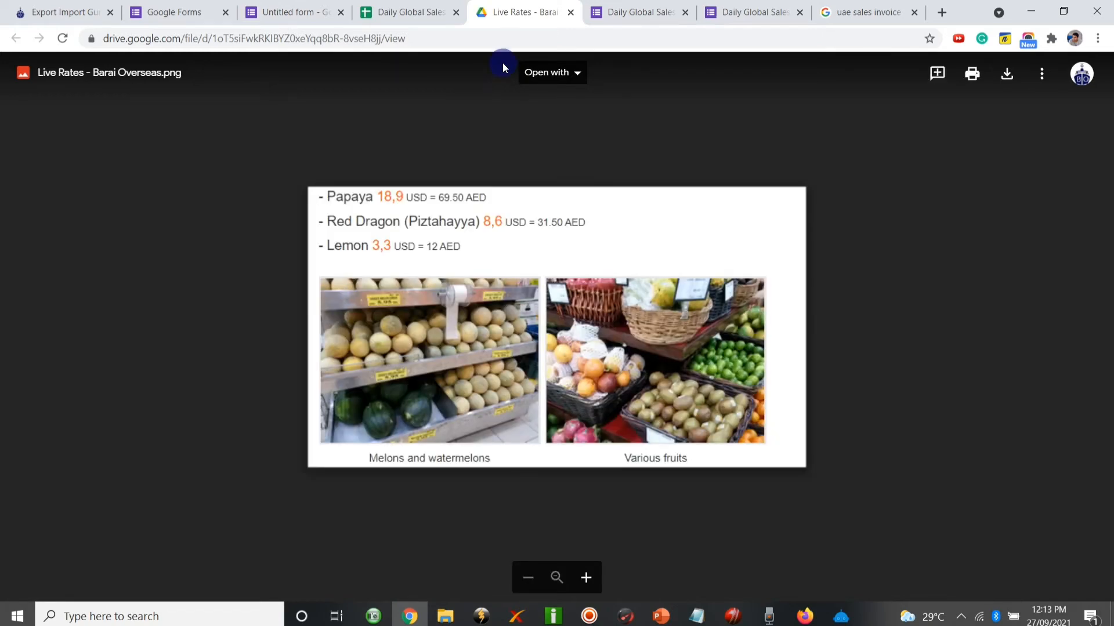
pyautogui.click(569, 12)
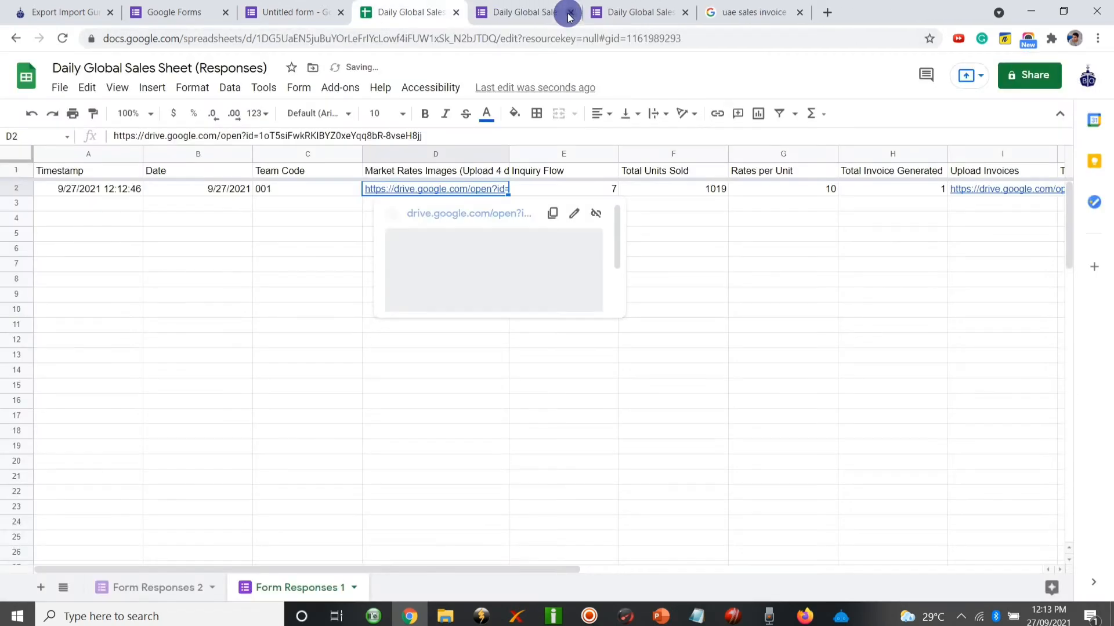
# Examine the response's values from Total Units Sold through the Upload Invoices and damage columns.
pyautogui.click(690, 202)
pyautogui.click(650, 189)
pyautogui.press('Right')
pyautogui.press('Right')
pyautogui.press('Right')
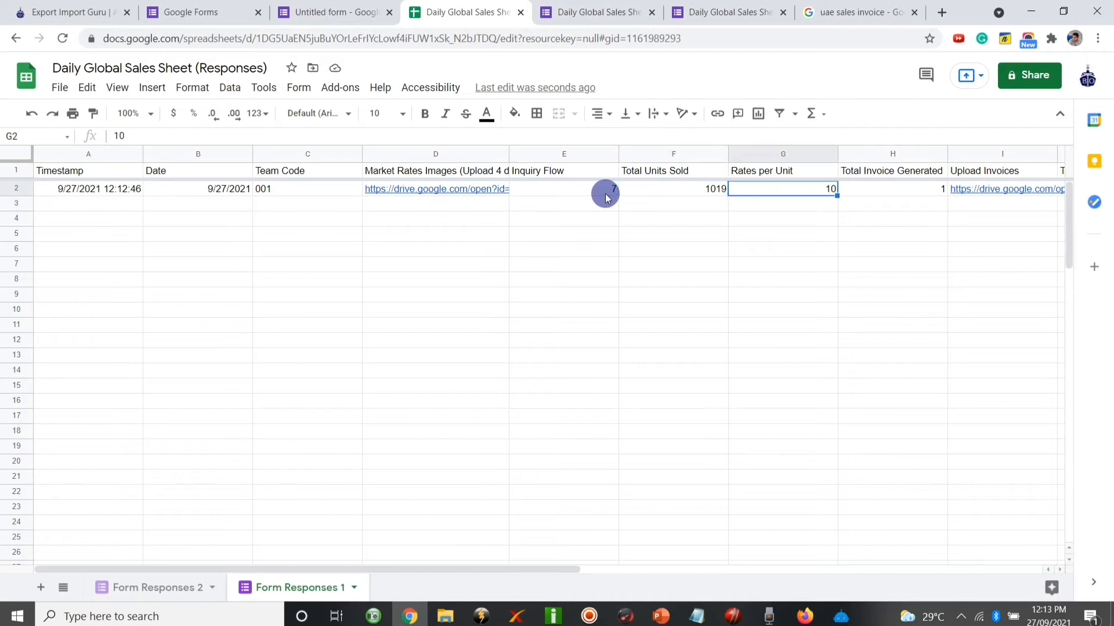
pyautogui.press('Right')
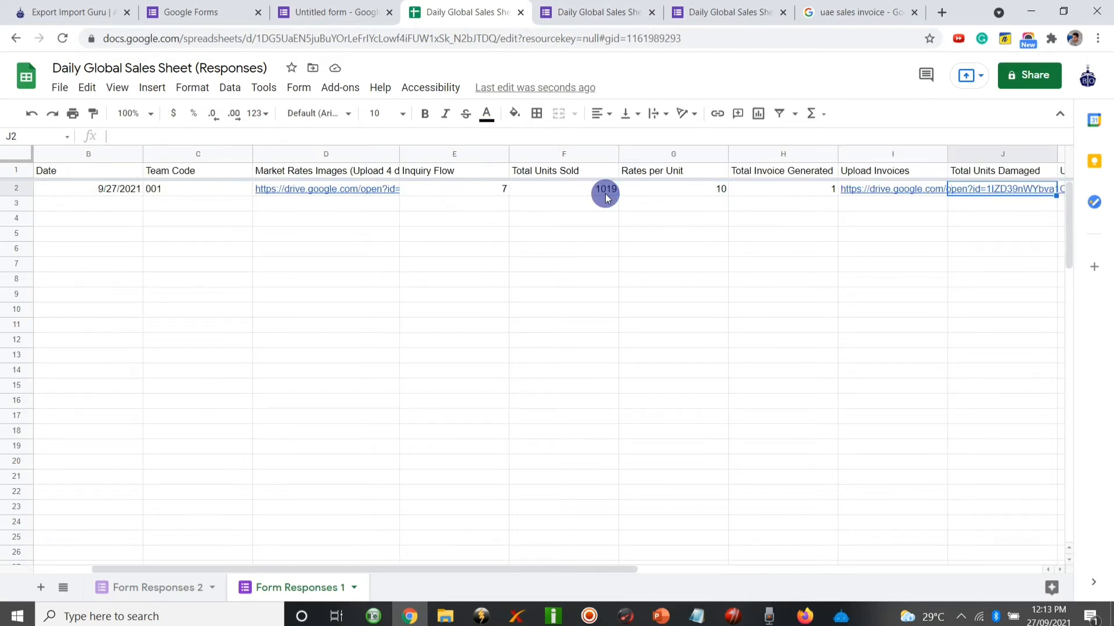
pyautogui.press('Left')
pyautogui.press('Right')
pyautogui.press('Right')
pyautogui.press('Left')
pyautogui.press('Left')
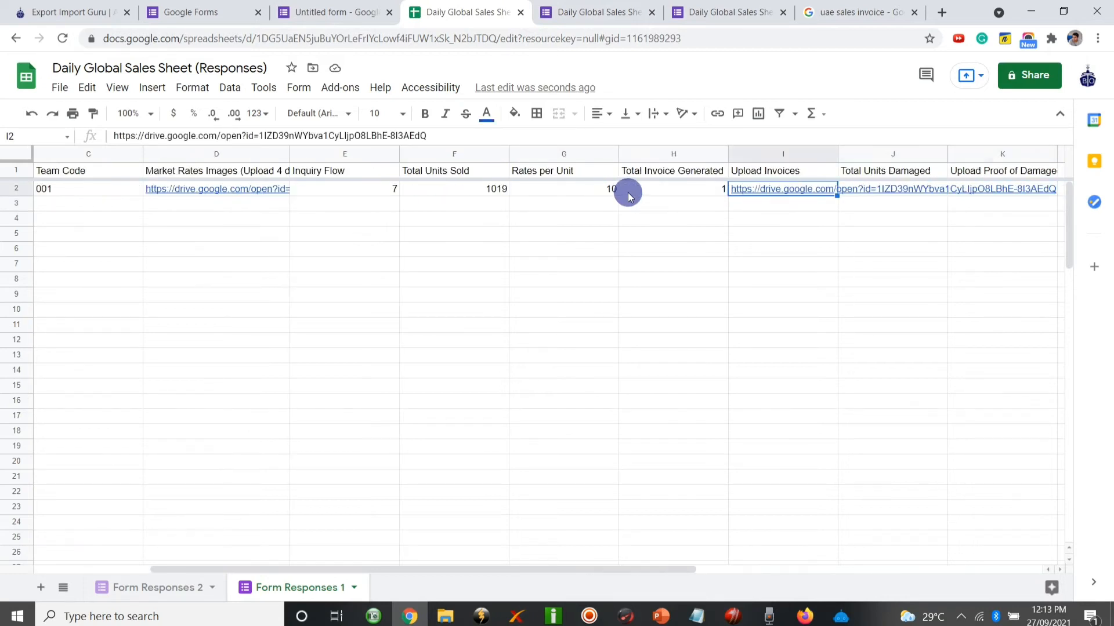
# View the sales invoice file linked in the Upload Invoices cell and close it again.
pyautogui.click(780, 190)
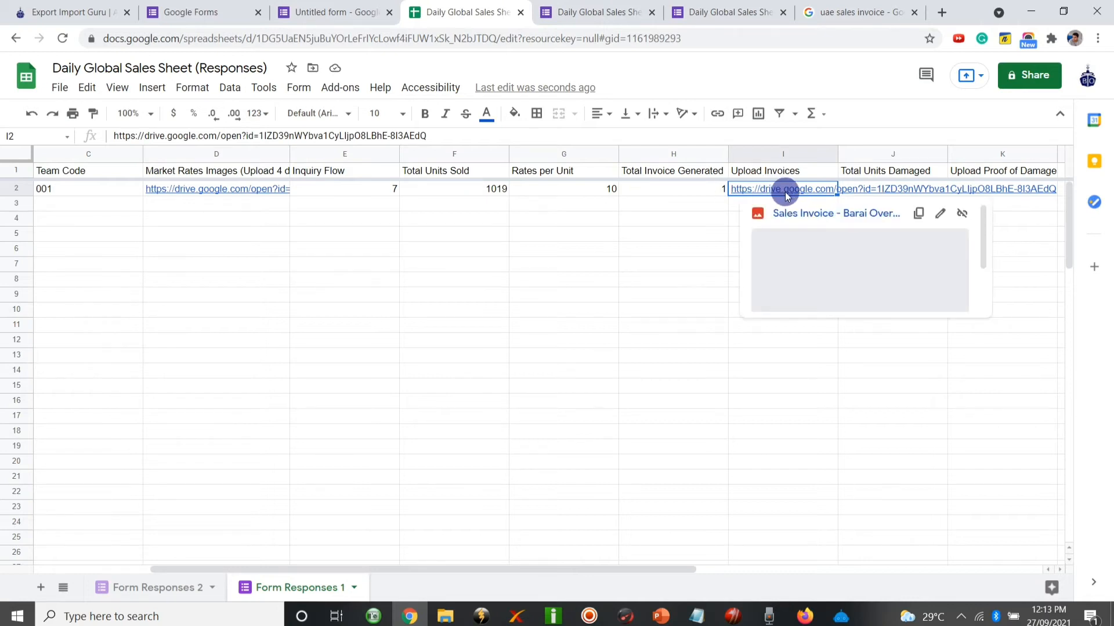
pyautogui.click(785, 191)
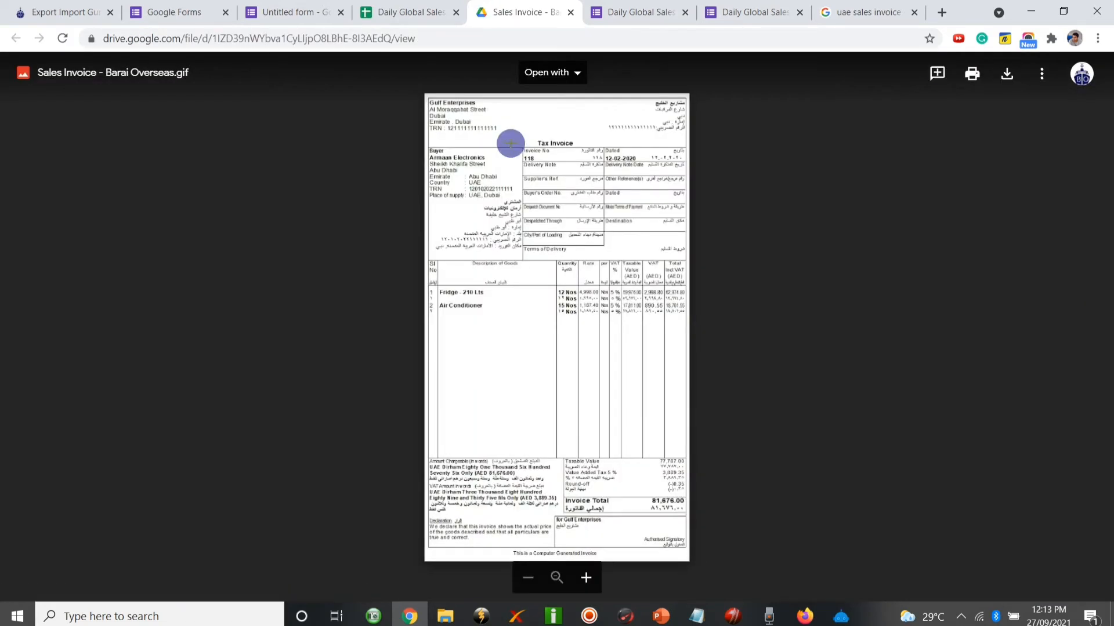
pyautogui.click(572, 18)
# Examine the response's Total Units Damaged and Upload Proof of Damage cells.
pyautogui.press('Right')
pyautogui.press('Right')
pyautogui.press('Right')
pyautogui.press('Left')
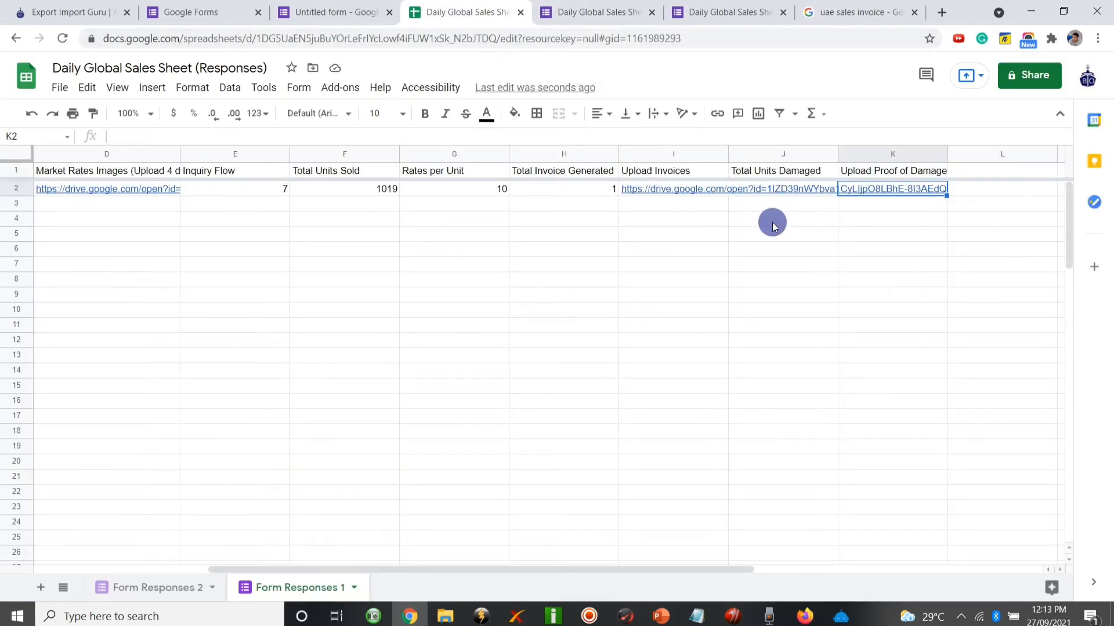
pyautogui.press('Left')
pyautogui.press('Left')
pyautogui.press('Right')
pyautogui.press('Right')
pyautogui.press('Left')
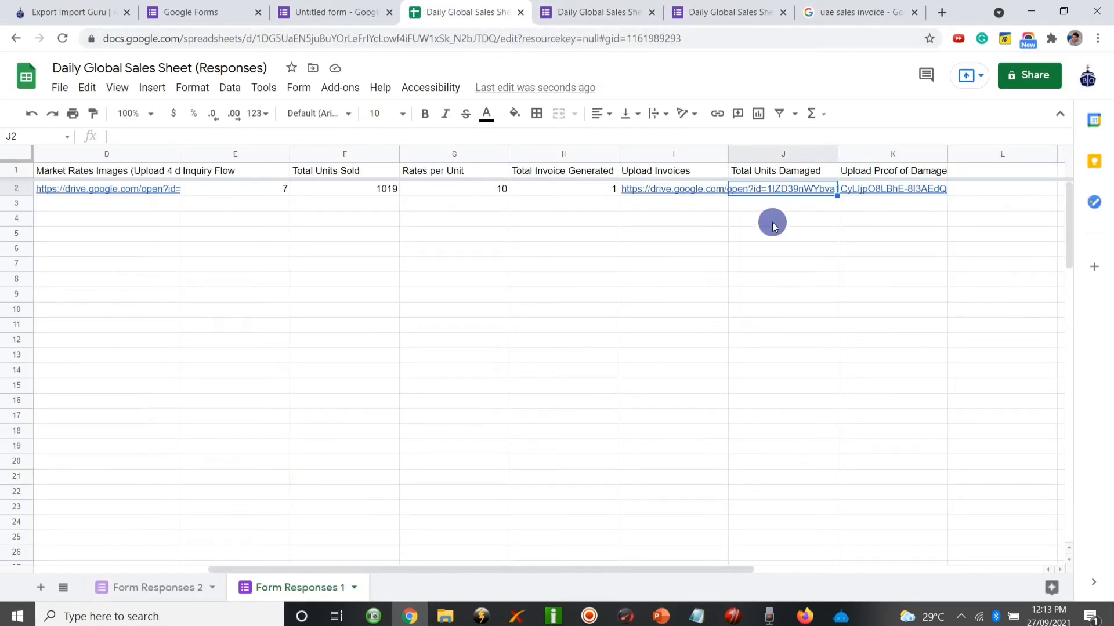
# Widen the Upload Invoices column until the whole link fits inside it, clear of the damage columns.
pyautogui.moveTo(729, 156); pyautogui.dragTo(866, 155)
pyautogui.press('Left')
pyautogui.press('Right')
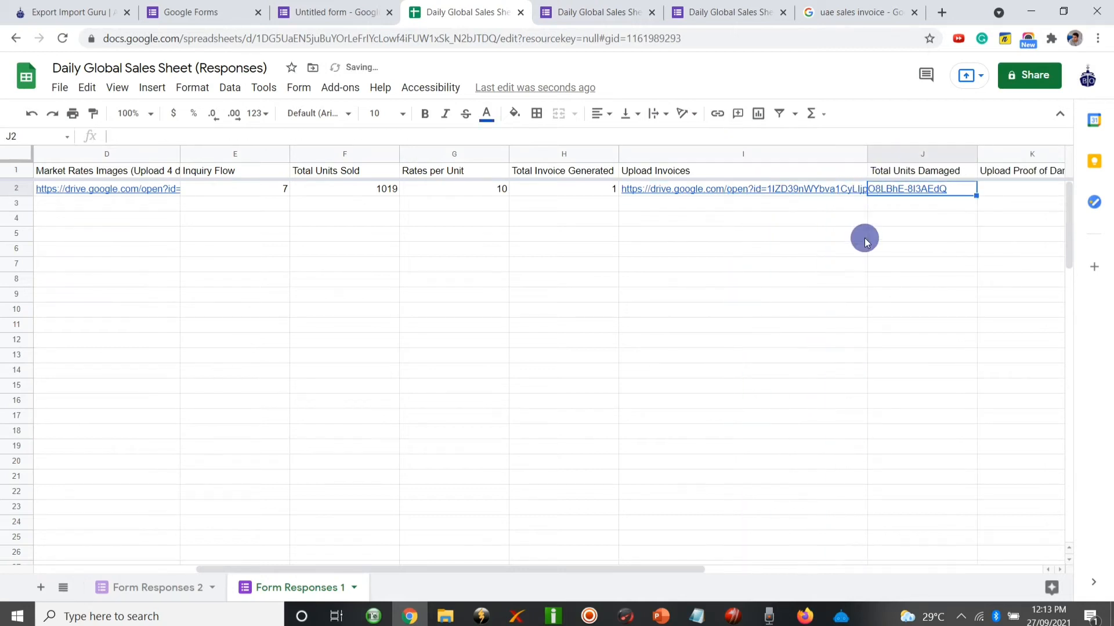
pyautogui.press('Right')
pyautogui.press('Left')
pyautogui.moveTo(720, 154); pyautogui.dragTo(922, 155)
pyautogui.press('Right')
pyautogui.press('Right')
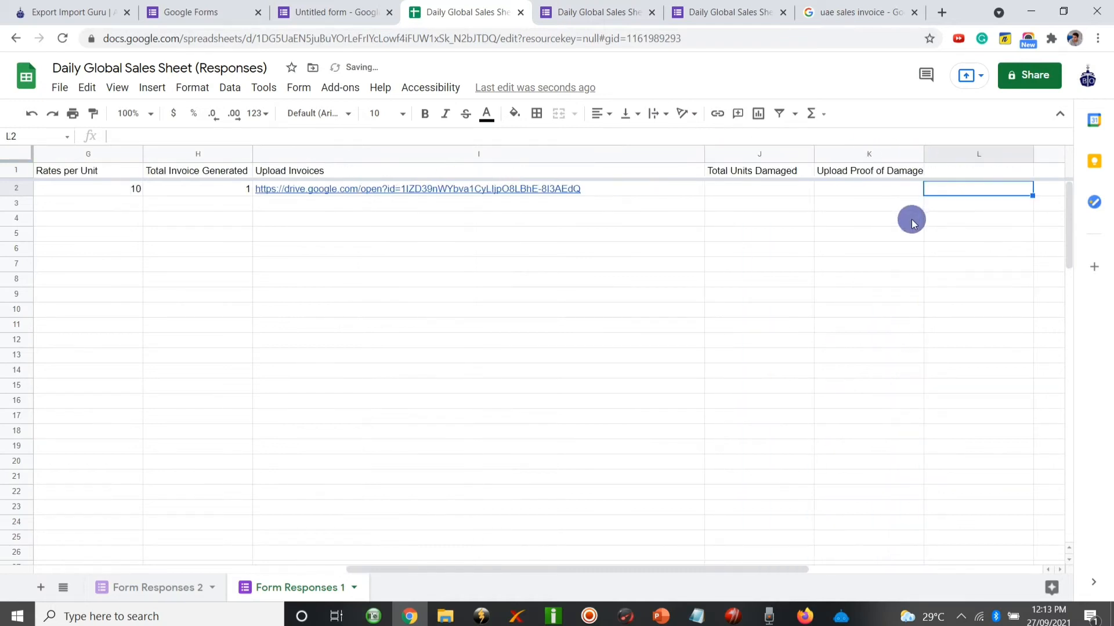
# Return to the first columns of the response sheet and select the Team Code header.
pyautogui.press('Left')
pyautogui.press('Left')
pyautogui.press('Left')
pyautogui.press('Left')
pyautogui.press('Left')
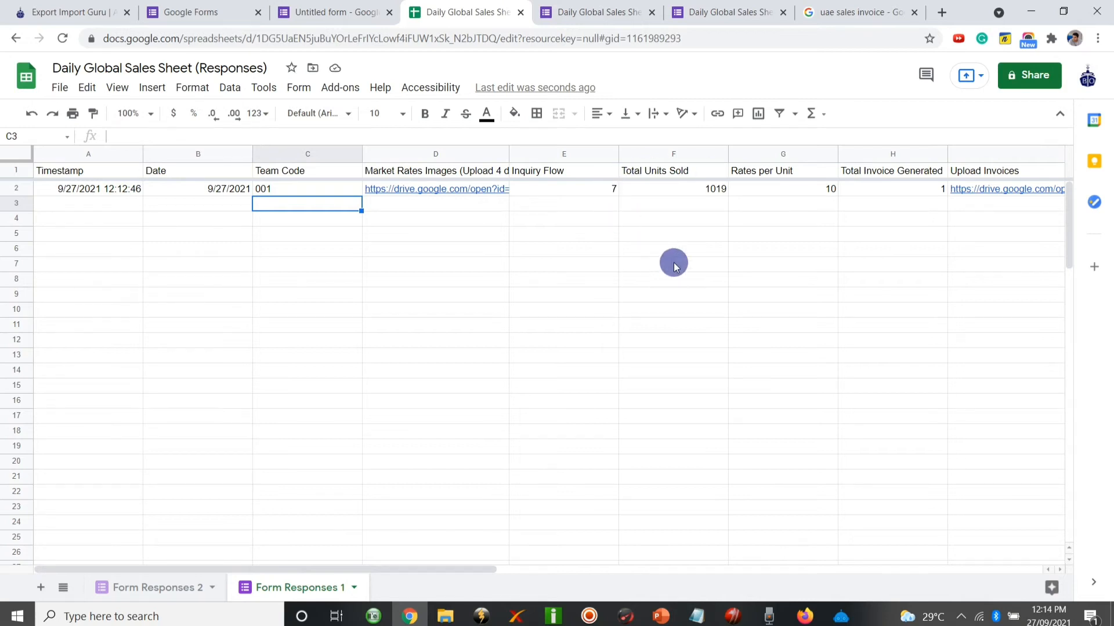
pyautogui.click(344, 170)
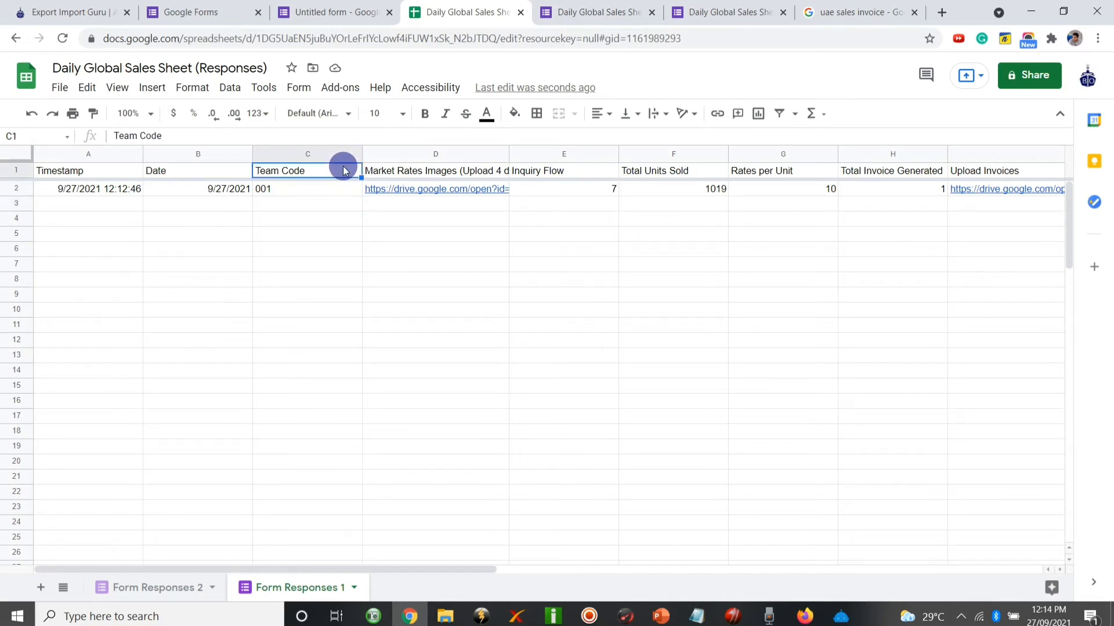
# Add a filter to the response table and apply the Team Code filter with value 001 ticked.
pyautogui.click(783, 114)
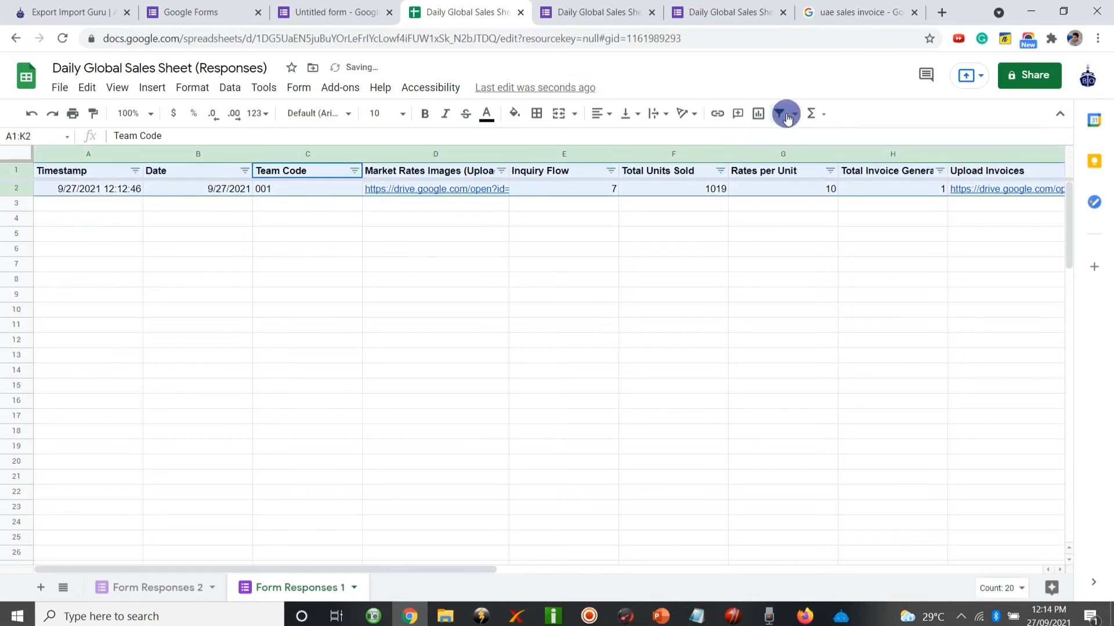
pyautogui.click(353, 171)
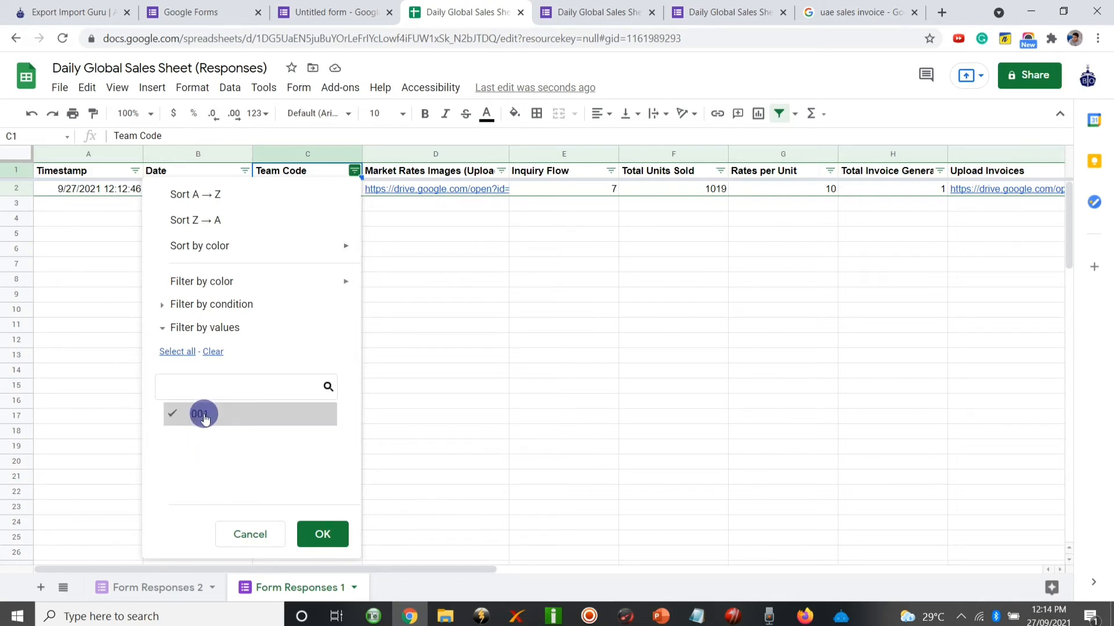
pyautogui.click(323, 541)
pyautogui.click(335, 215)
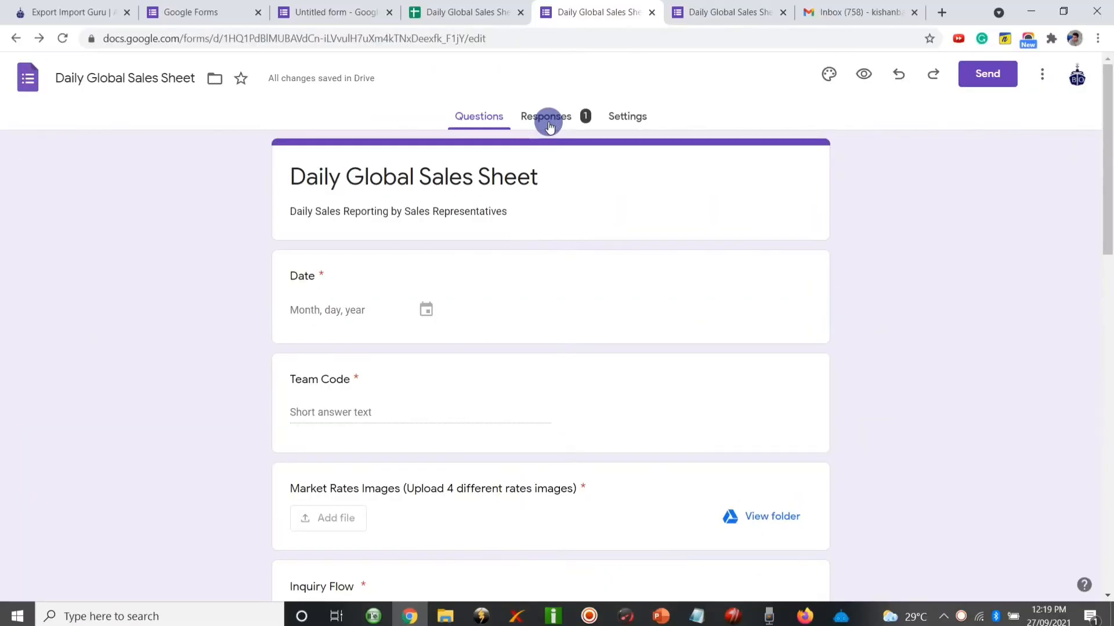
# Review the summary of answers in the Daily Global Sales Sheet form's responses and open the linked responses spreadsheet.
pyautogui.click(546, 118)
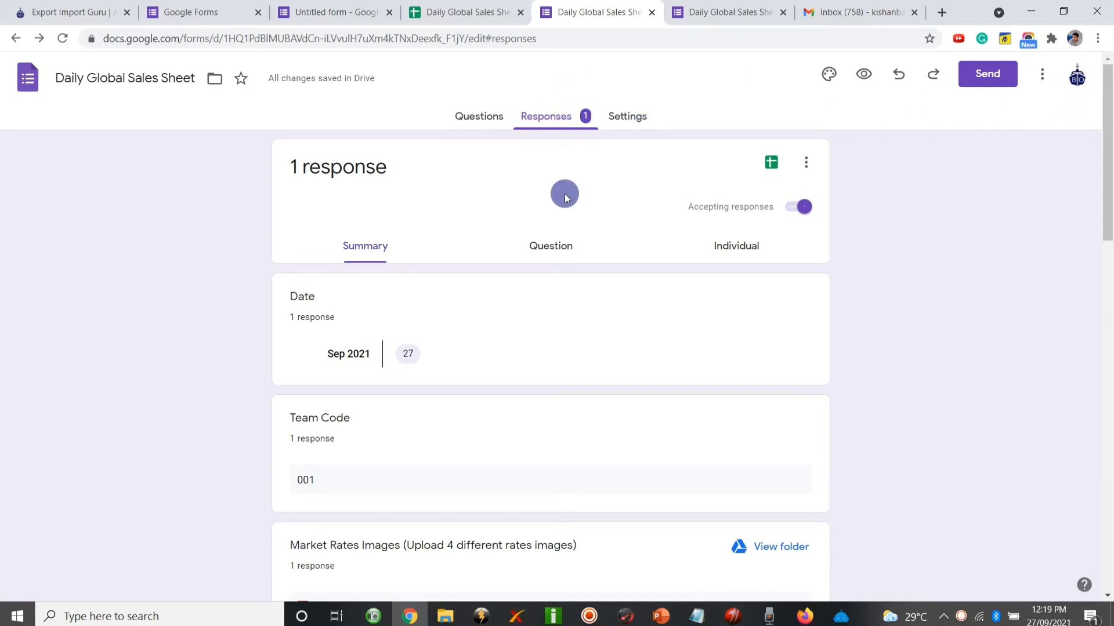
pyautogui.scroll(-7, 575, 296)
pyautogui.scroll(-3, 574, 295)
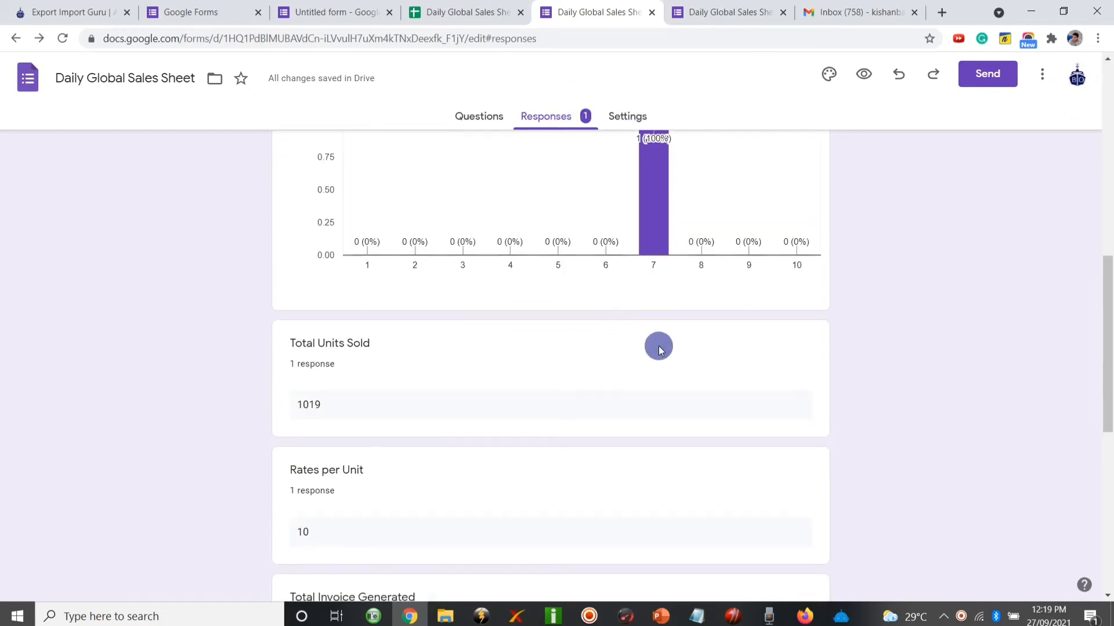
pyautogui.scroll(-8, 659, 346)
pyautogui.scroll(18, 659, 346)
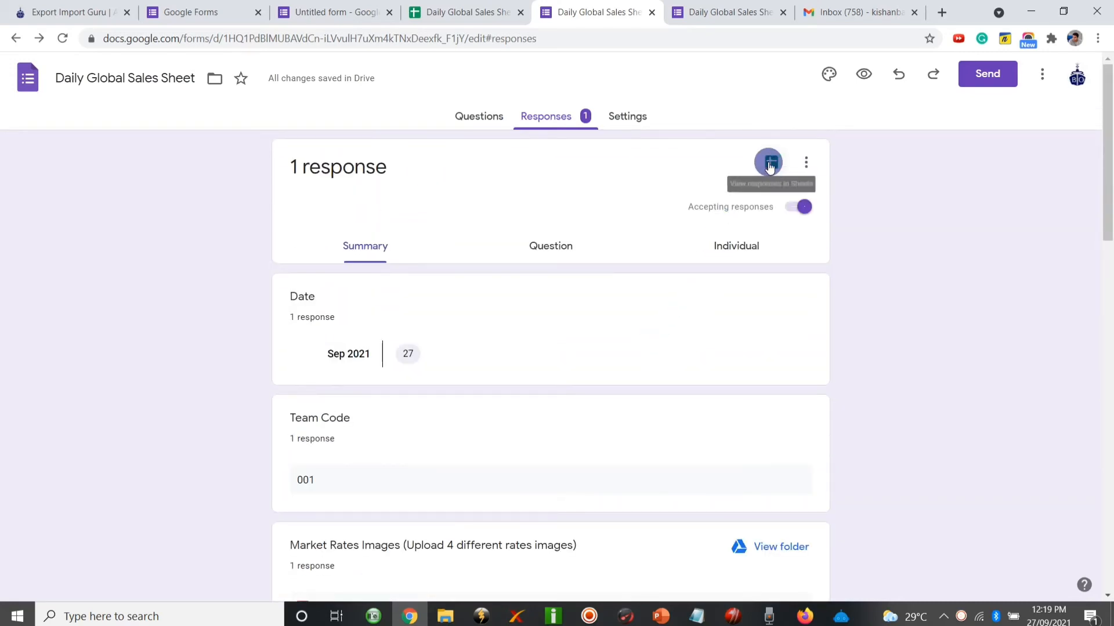
pyautogui.click(770, 165)
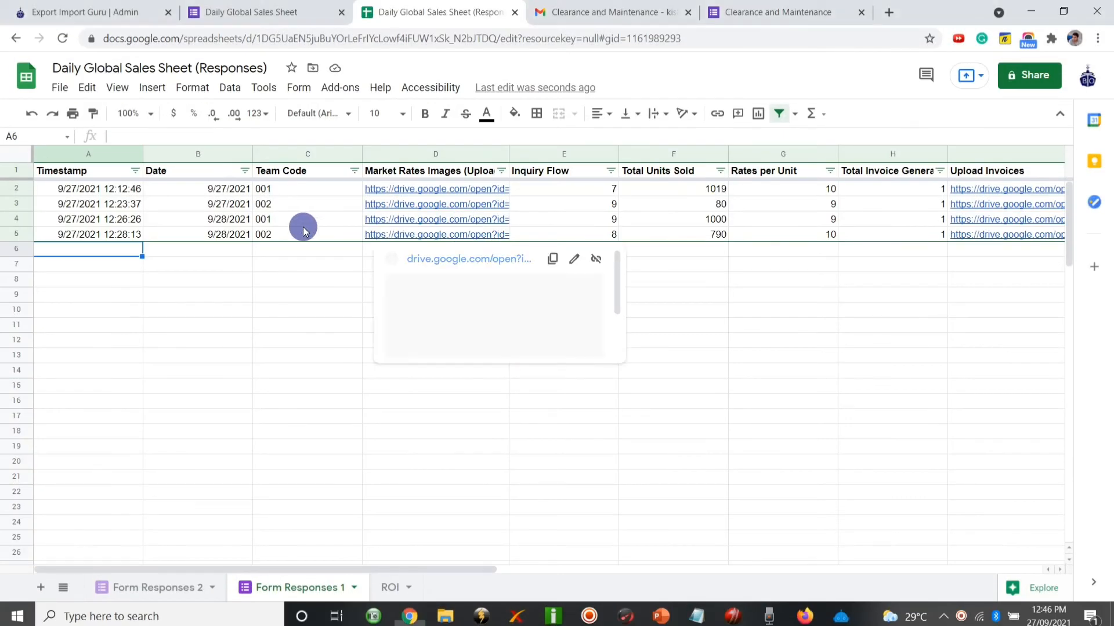
# Examine the Team Code entries of the submitted responses and the neighbouring columns in Form Responses 1.
pyautogui.click(302, 225)
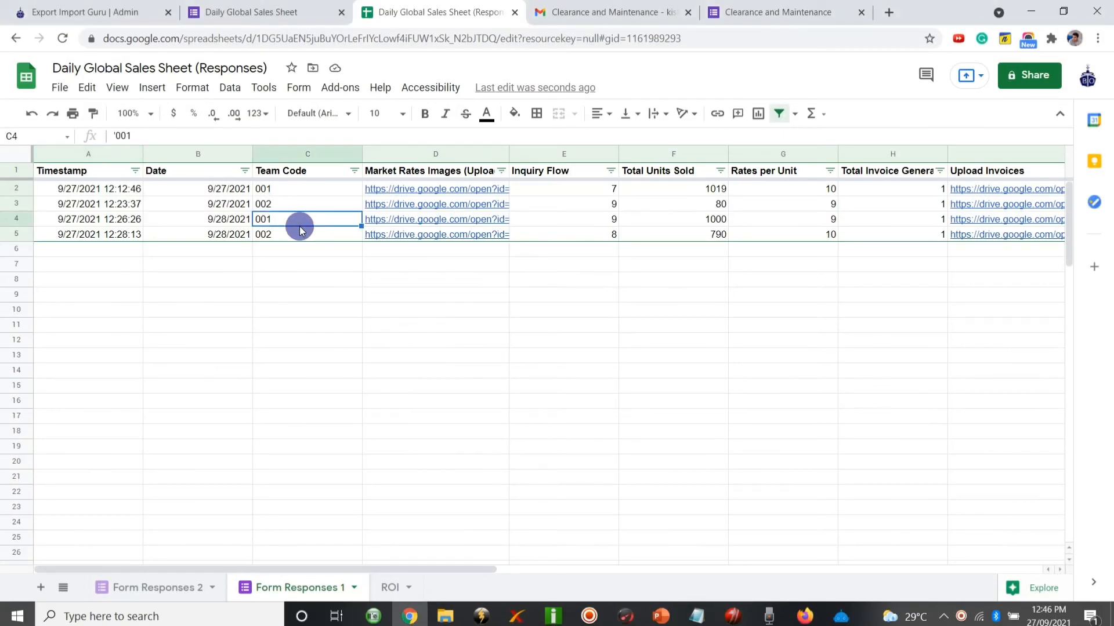
pyautogui.press('Up')
pyautogui.press('Down')
pyautogui.press('Down')
pyautogui.press('Down')
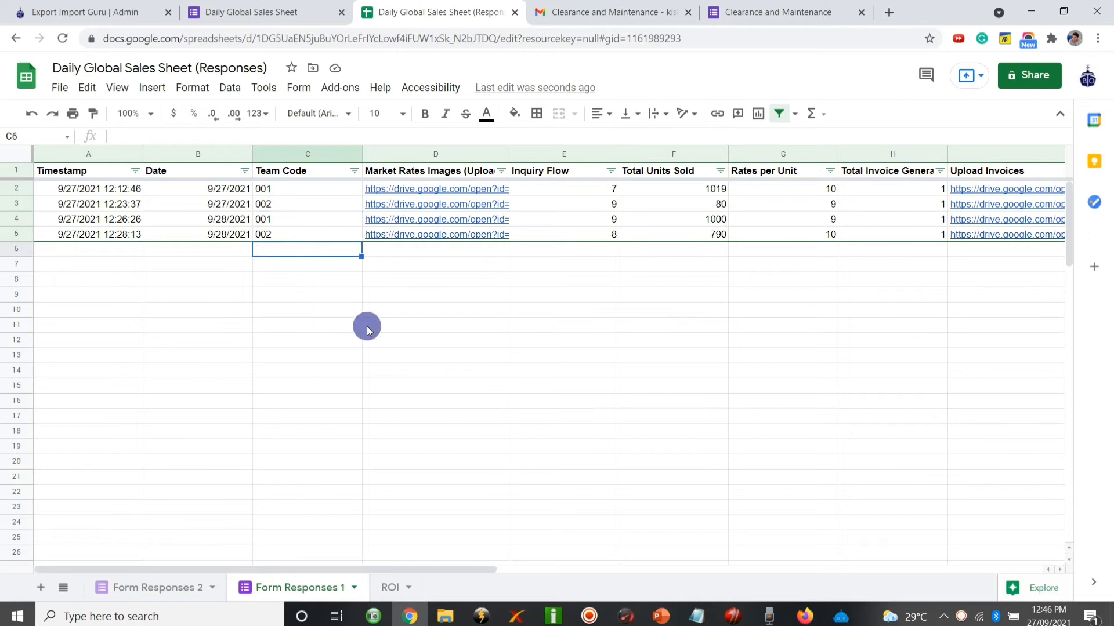
pyautogui.press('Right')
pyautogui.press('Right')
pyautogui.press('Right')
pyautogui.press('Left')
pyautogui.press('Left')
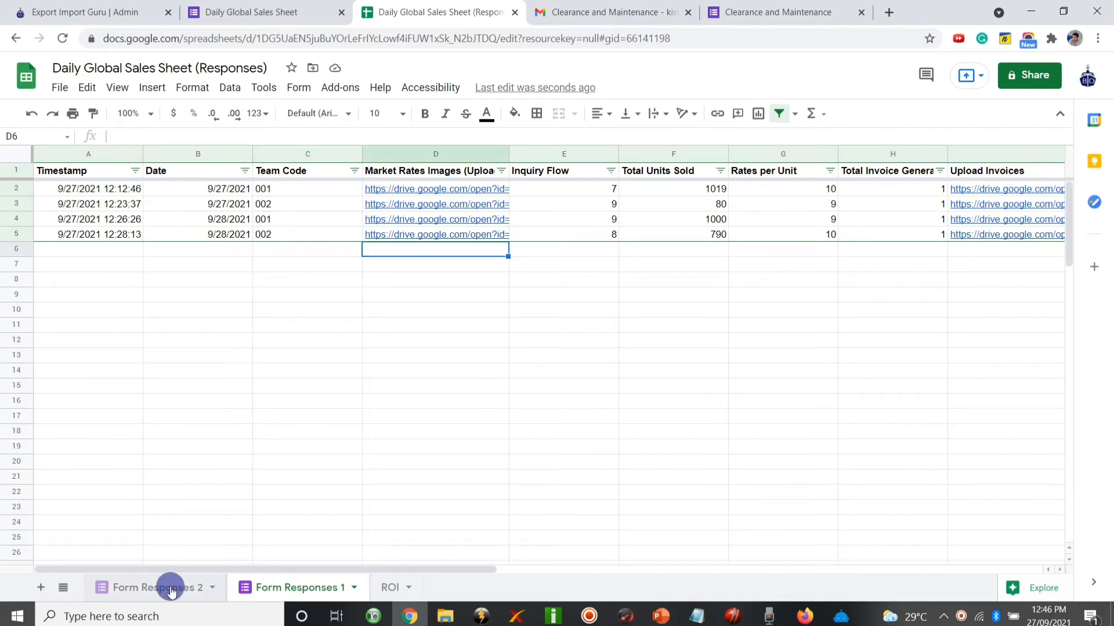
# Examine the loading, custom clearance, parking, other cost and damaged condition cells of the entry in Form Responses 2.
pyautogui.click(171, 591)
pyautogui.press('Left')
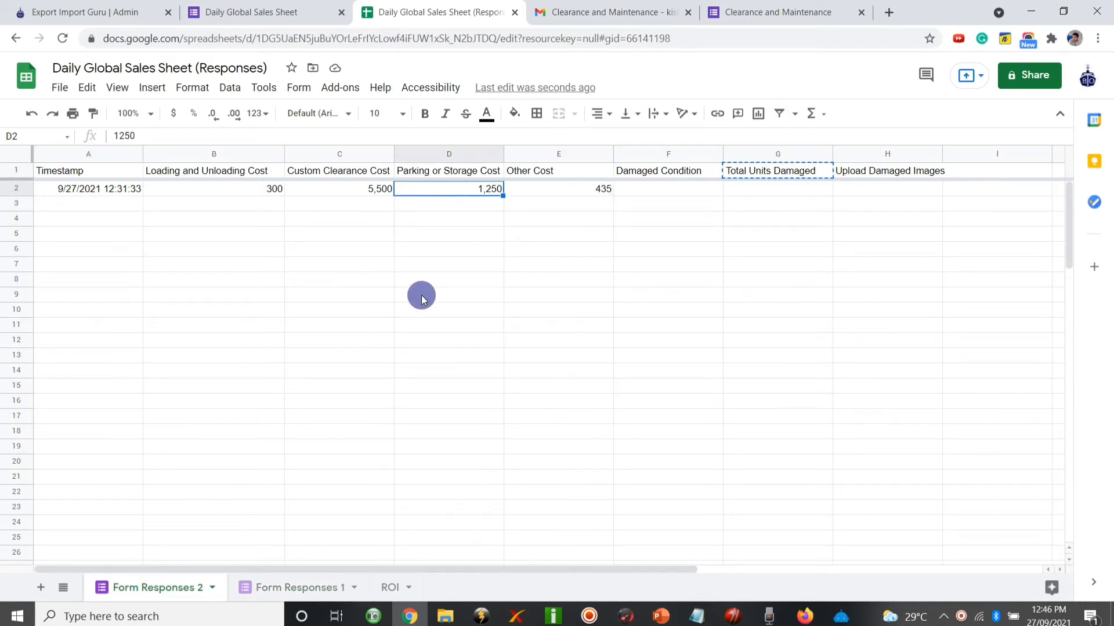
pyautogui.press('Left')
pyautogui.press('Left')
pyautogui.press('Right')
pyautogui.press('Right')
pyautogui.press('Left')
pyautogui.press('Right')
pyautogui.press('Right')
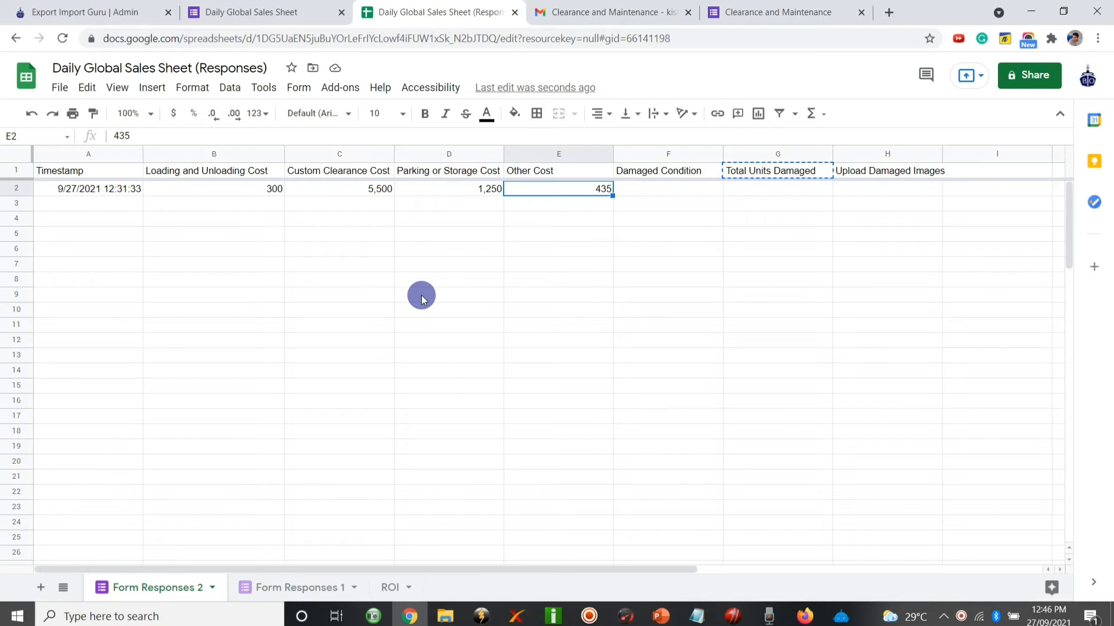
pyautogui.press('Left')
pyautogui.press('Right')
pyautogui.press('Right')
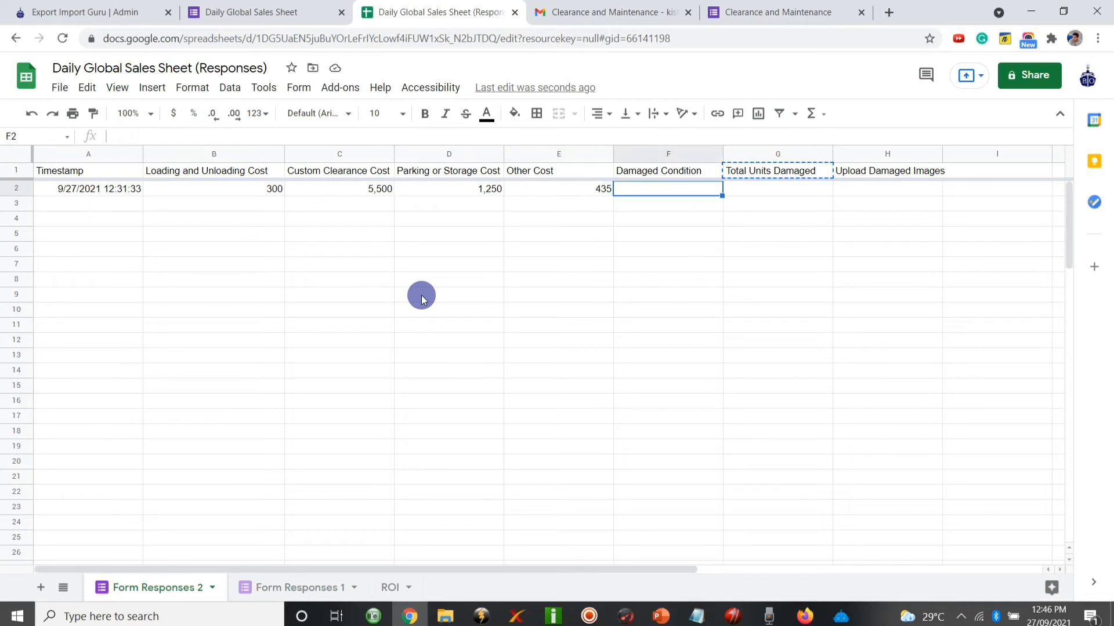
pyautogui.press('Left')
pyautogui.press('Left')
pyautogui.press('Left')
pyautogui.press('Left')
pyautogui.press('Left')
pyautogui.press('Right')
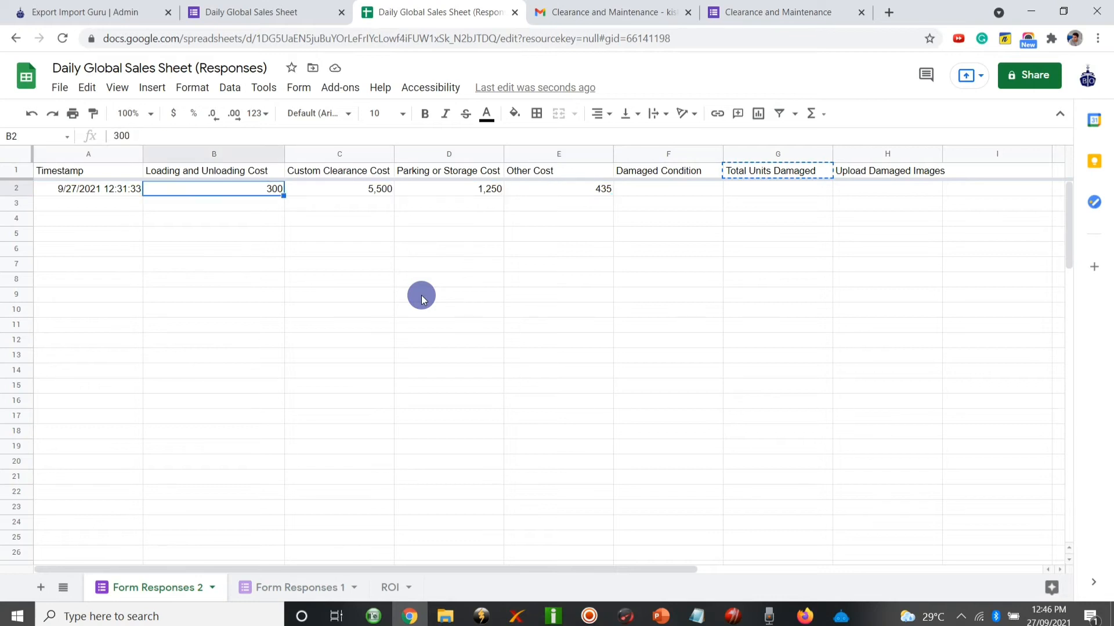
# Open the ROI sheet and examine the Indian Cost rows for sourcing, packaging, custom clearance and shipping.
pyautogui.click(382, 589)
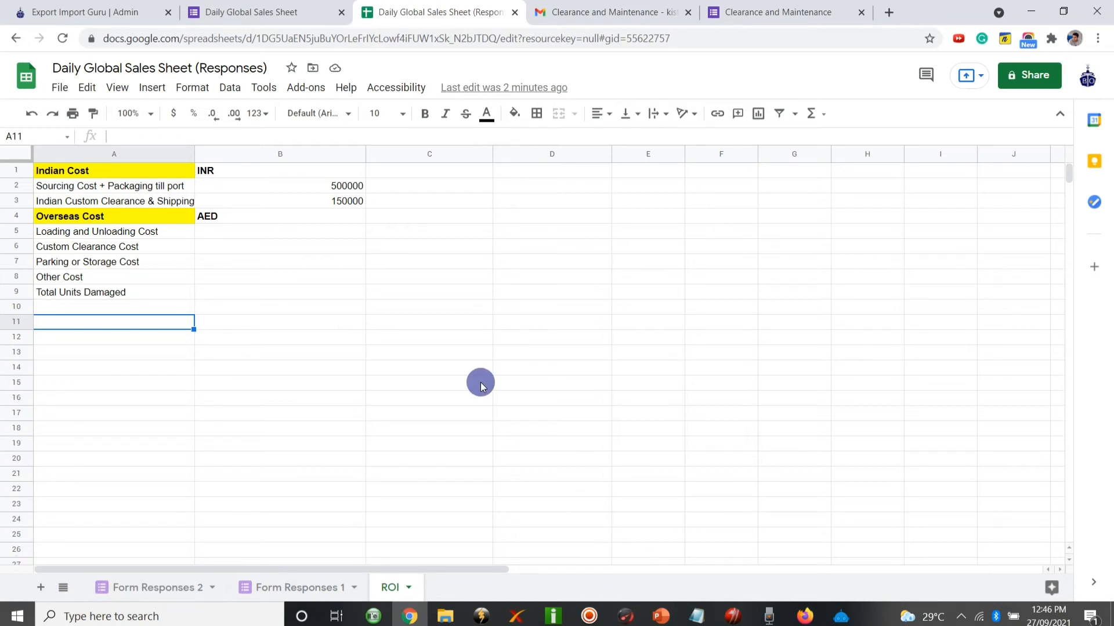
pyautogui.press('Up')
pyautogui.press('Up')
pyautogui.press('Up')
pyautogui.press('Up')
pyautogui.press('Up')
pyautogui.press('Up')
pyautogui.press('Up')
pyautogui.press('Up')
pyautogui.press('Up')
pyautogui.press('Up')
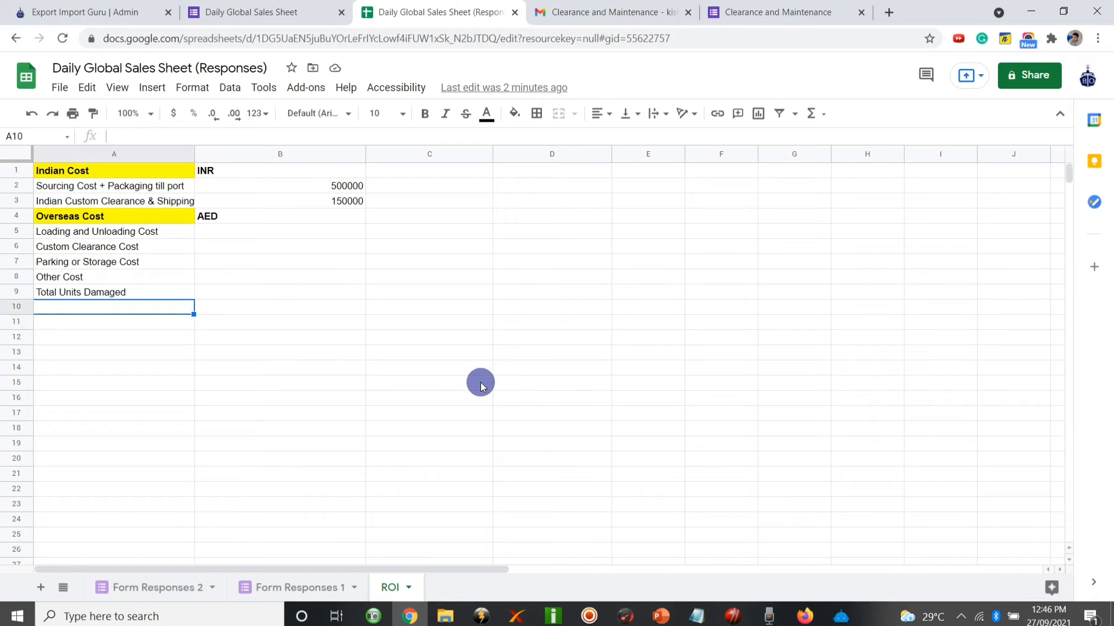
pyautogui.press('Down')
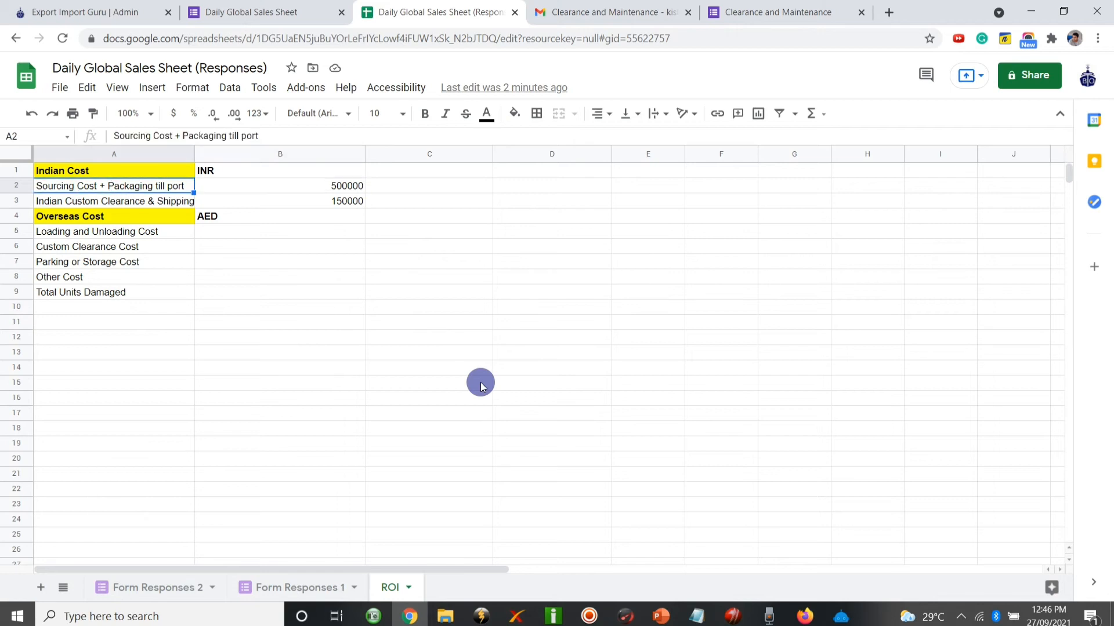
pyautogui.press('Down')
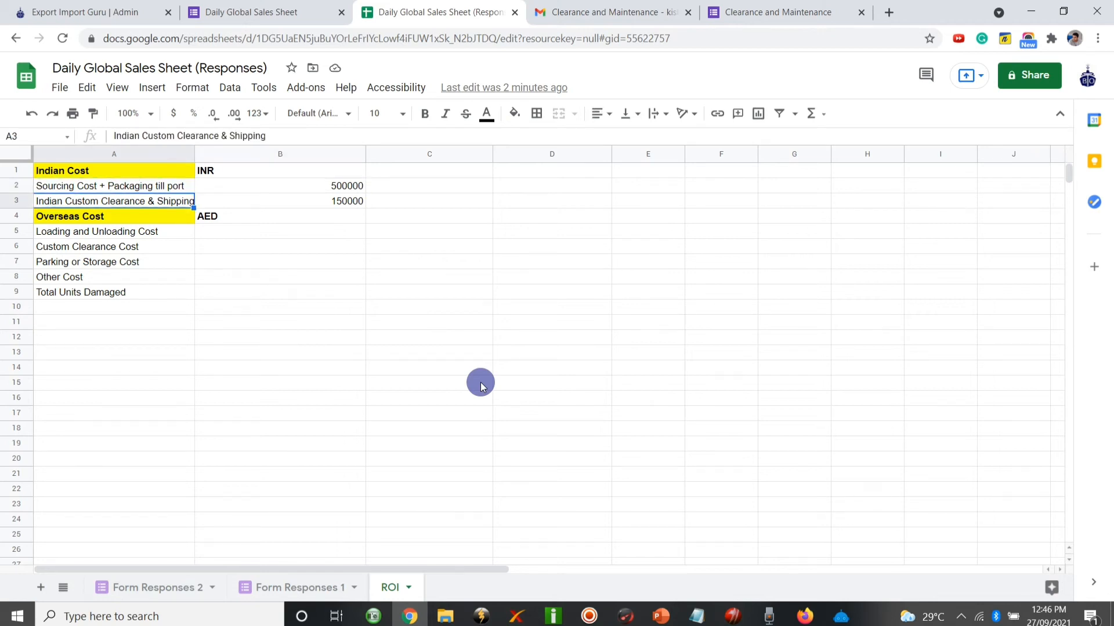
pyautogui.press('Right')
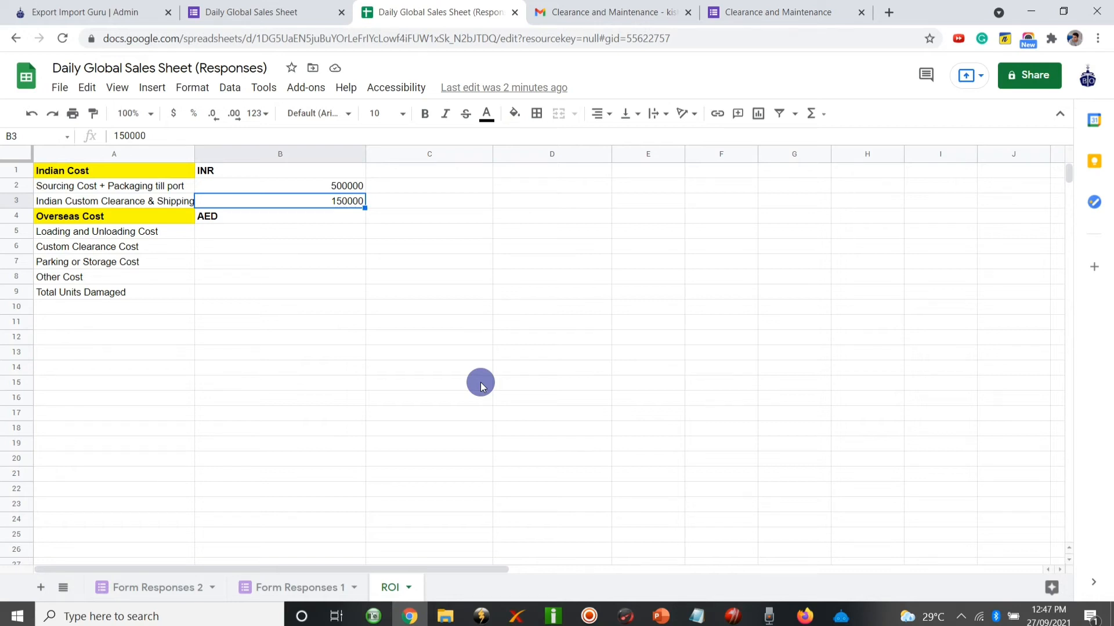
# Examine the Overseas Cost section of the ROI sheet, including its AED currency heading and individual cost rows.
pyautogui.press('Down')
pyautogui.press('Down')
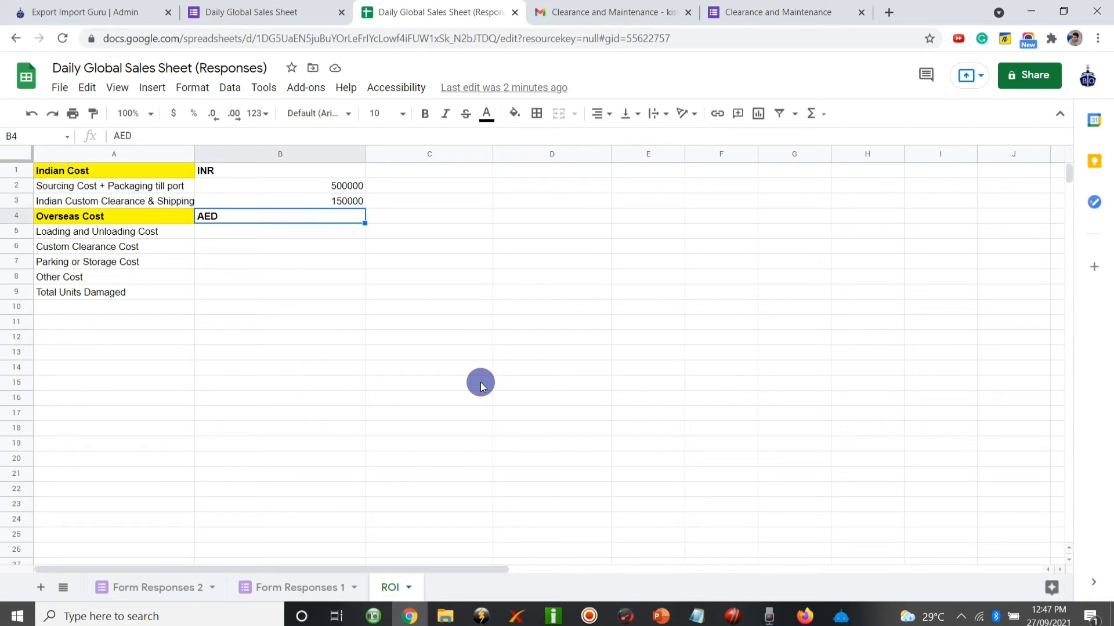
pyautogui.press('Up')
pyautogui.press('Left')
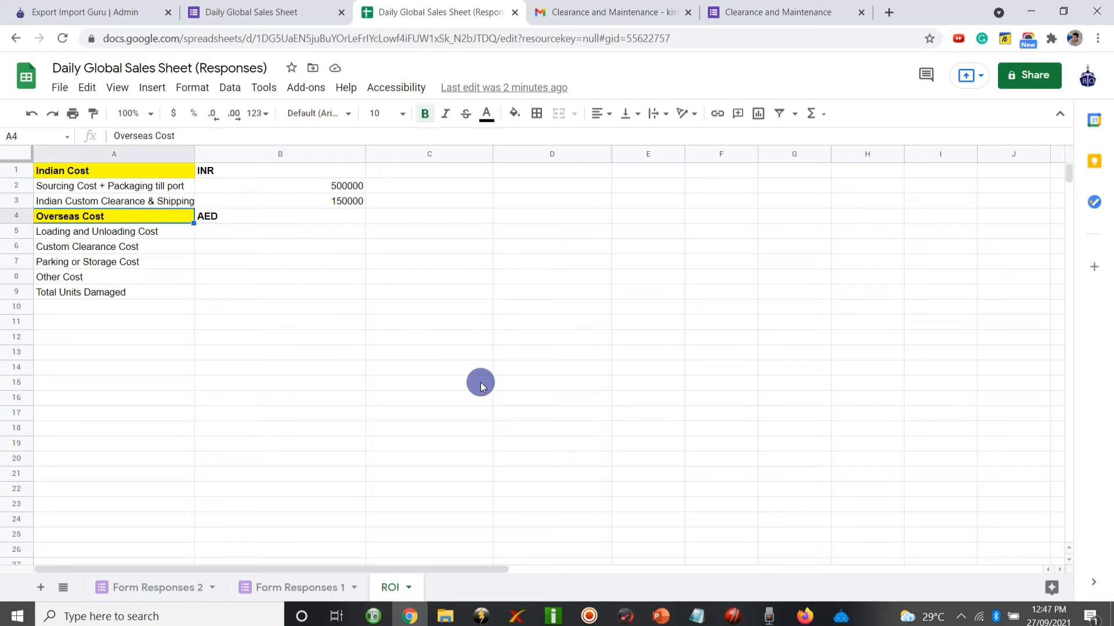
pyautogui.press('Down')
pyautogui.press('Down')
pyautogui.press('Down')
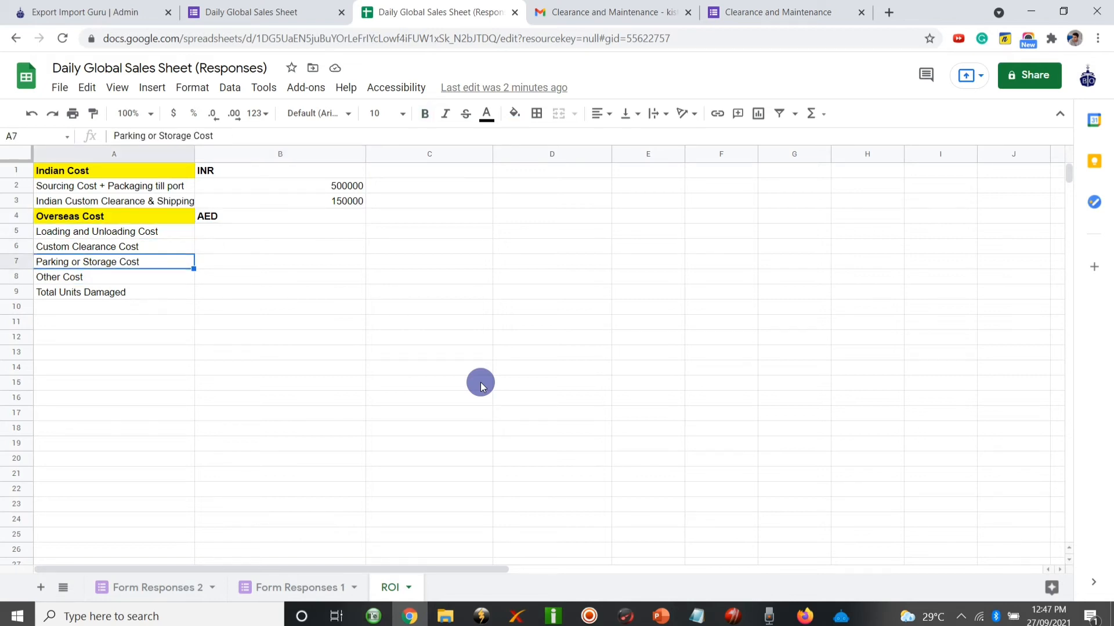
pyautogui.press('Up')
pyautogui.press('Up')
pyautogui.press('Up')
pyautogui.press('Down')
pyautogui.press('Down')
pyautogui.press('Up')
pyautogui.press('Up')
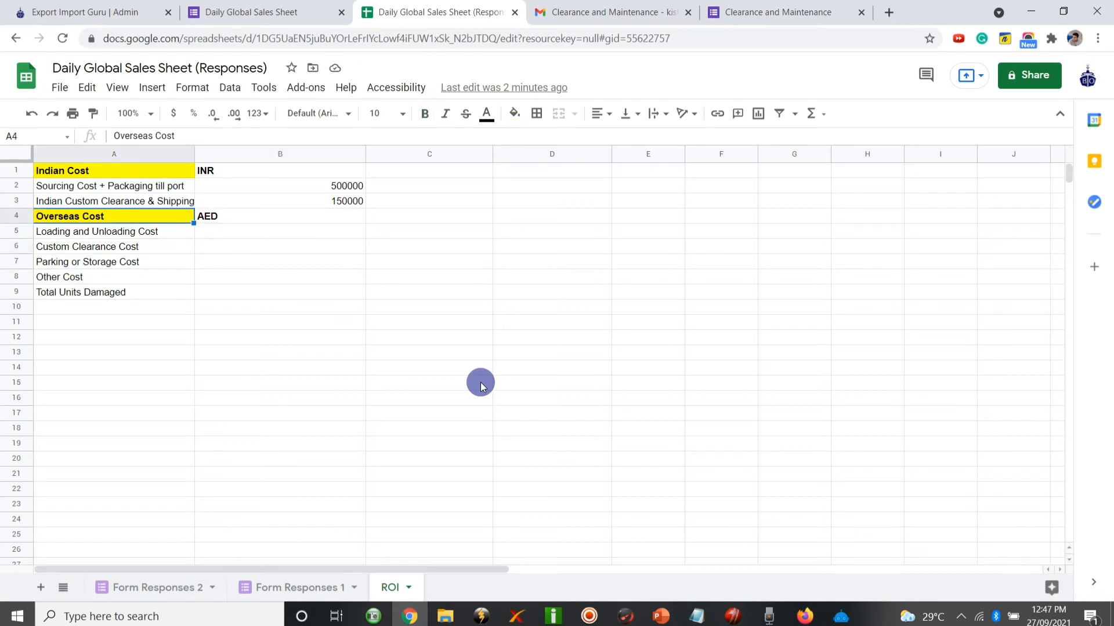
pyautogui.press('Down')
pyautogui.press('Down')
pyautogui.press('Down')
pyautogui.press('Down')
pyautogui.press('Up')
pyautogui.press('Up')
pyautogui.press('Up')
pyautogui.press('Up')
pyautogui.press('Right')
pyautogui.press('Down')
pyautogui.press('Up')
pyautogui.press('Left')
# Insert one row above the Overseas Cost heading in the ROI sheet.
pyautogui.click(12, 216)
pyautogui.rightClick(16, 218)
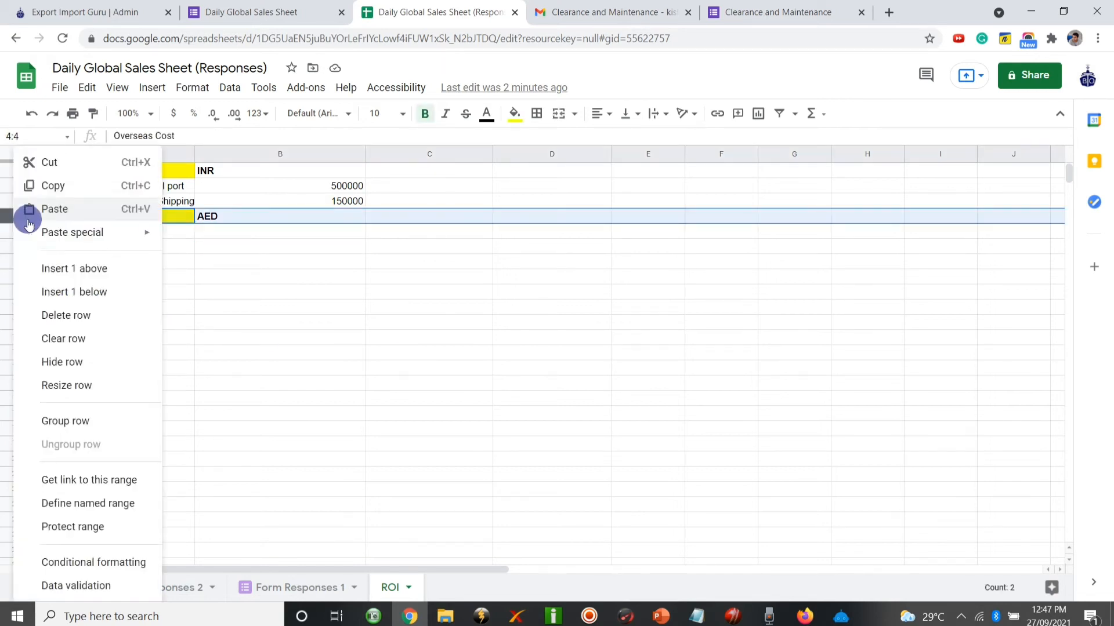
pyautogui.click(81, 271)
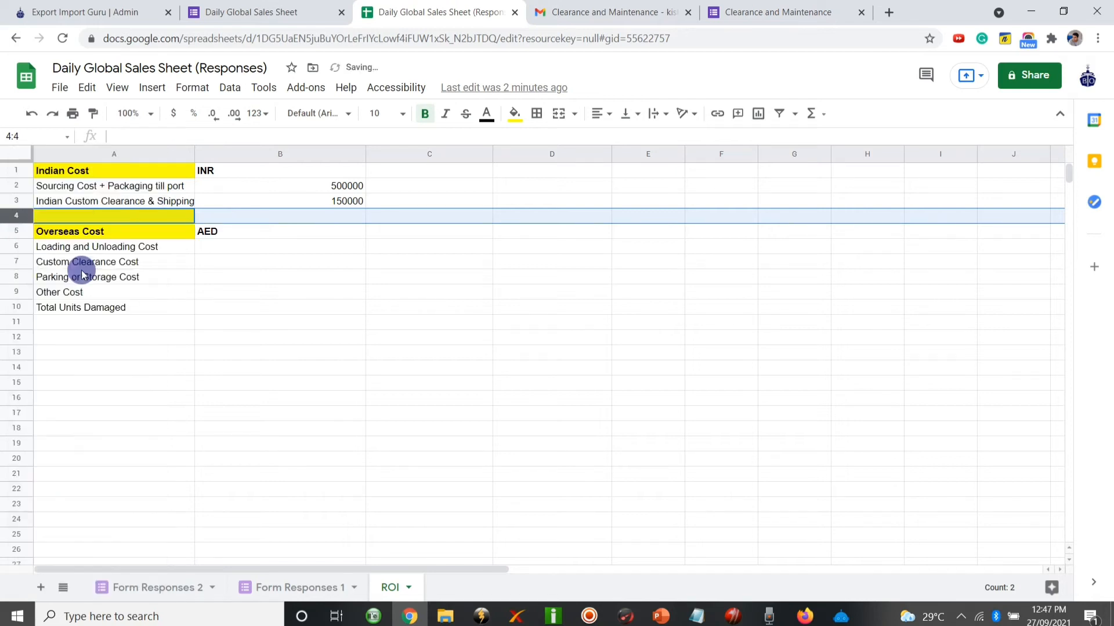
# Remove the yellow fill from cell A4 in the empty row above Overseas Cost.
pyautogui.click(258, 221)
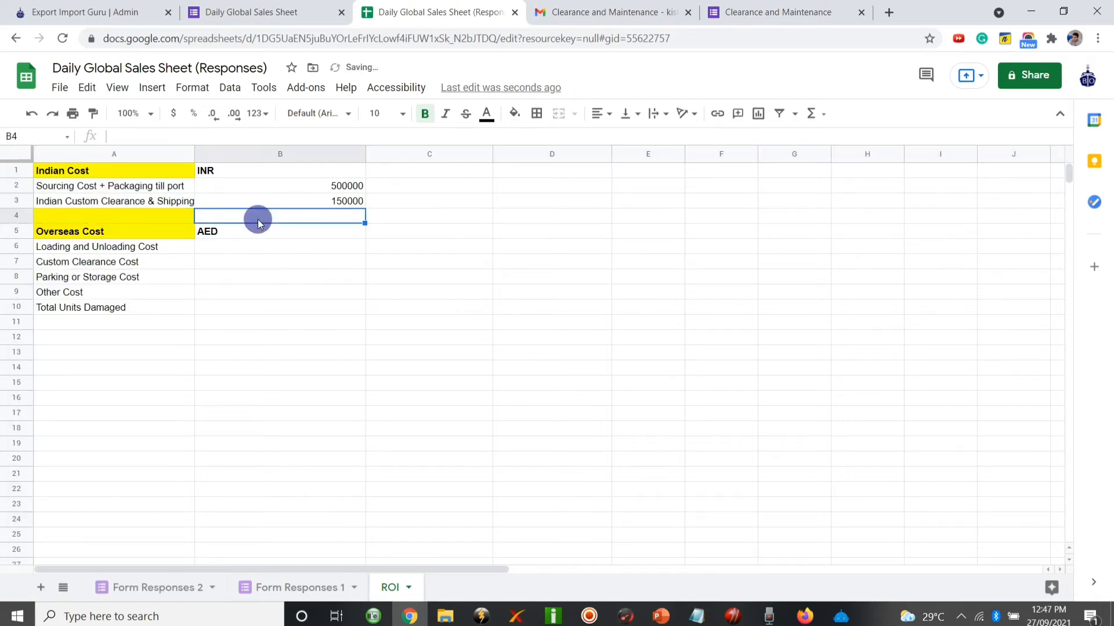
pyautogui.click(154, 217)
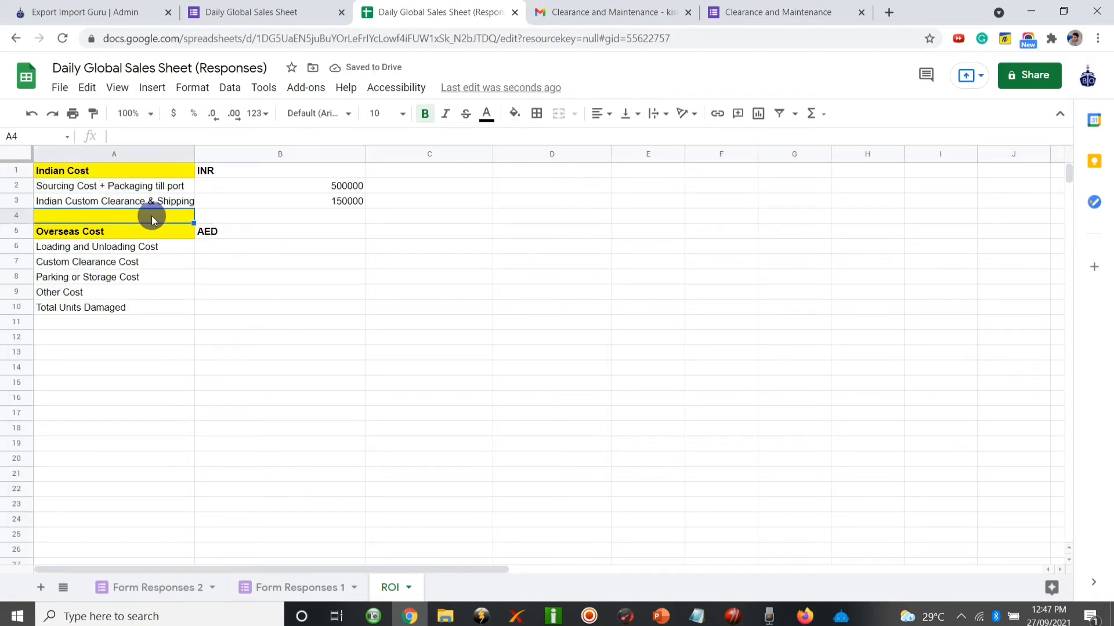
pyautogui.click(503, 120)
pyautogui.click(568, 180)
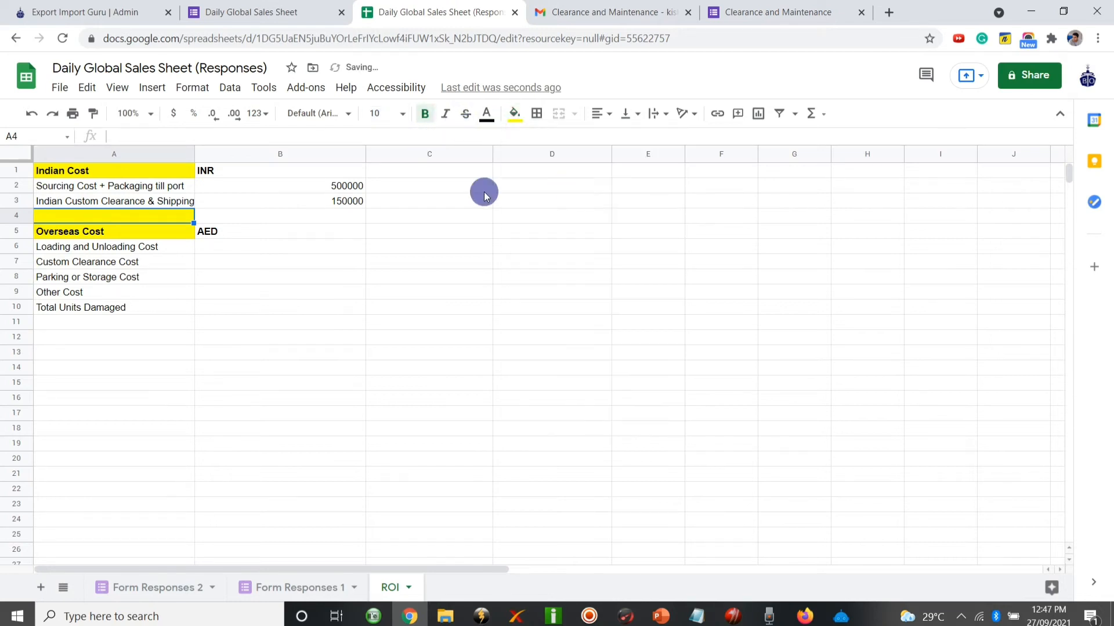
pyautogui.click(513, 119)
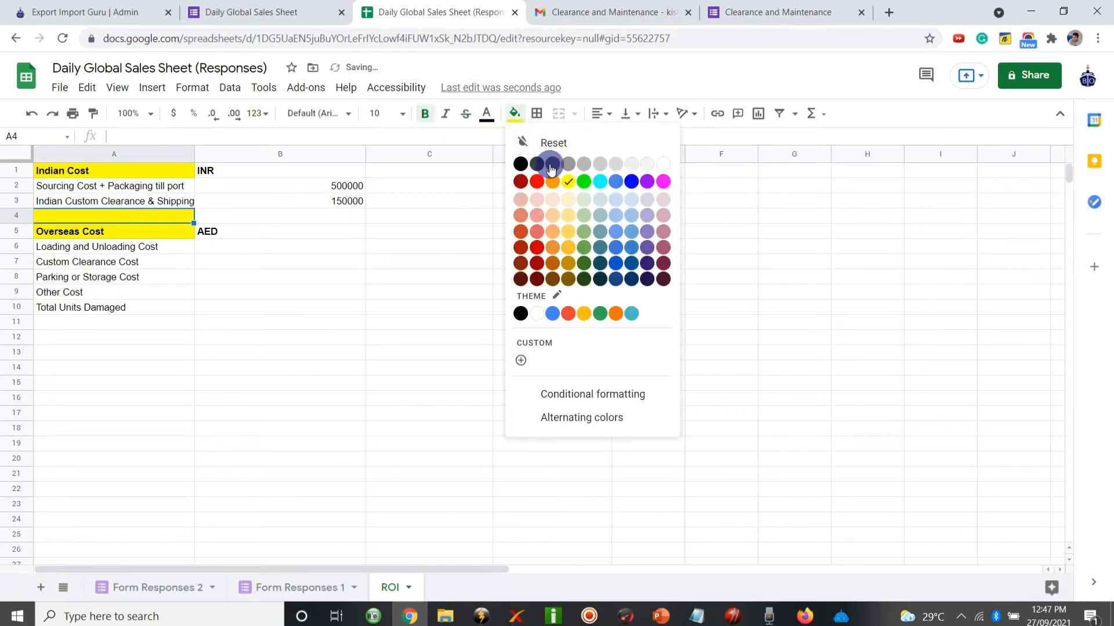
pyautogui.click(529, 142)
# Label cell A4 "Total Indian Cost".
pyautogui.click(233, 218)
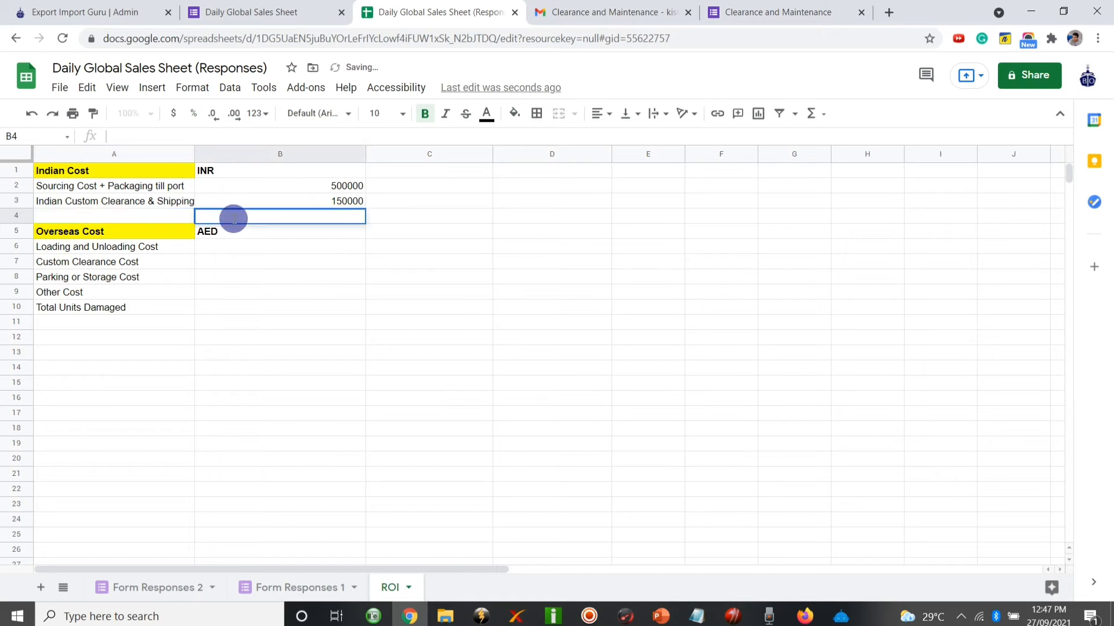
pyautogui.click(168, 218)
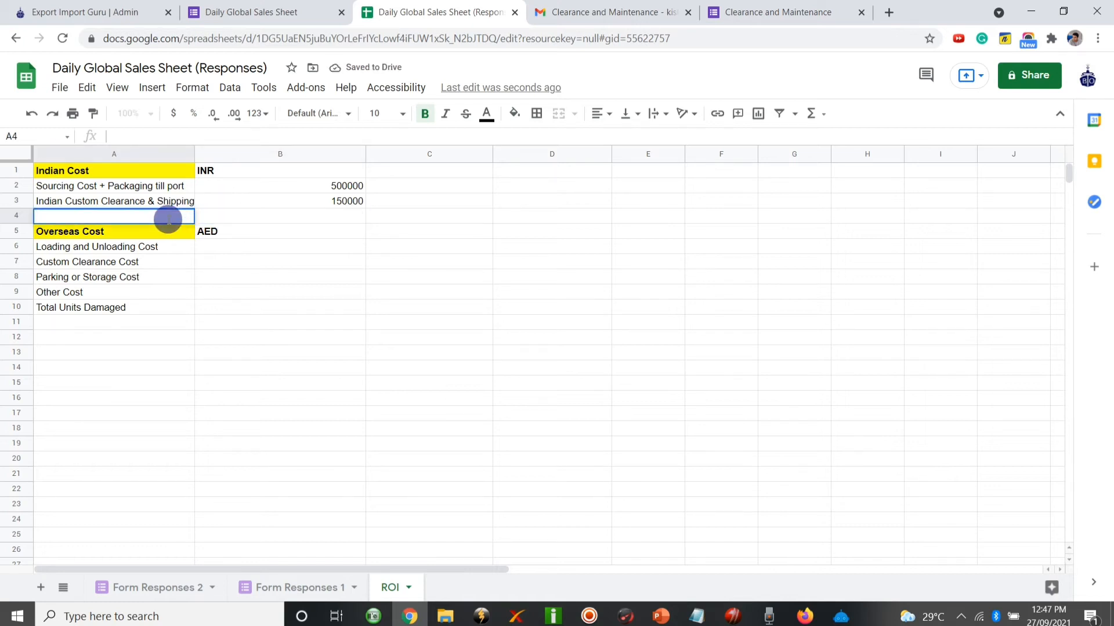
pyautogui.write('Tot')
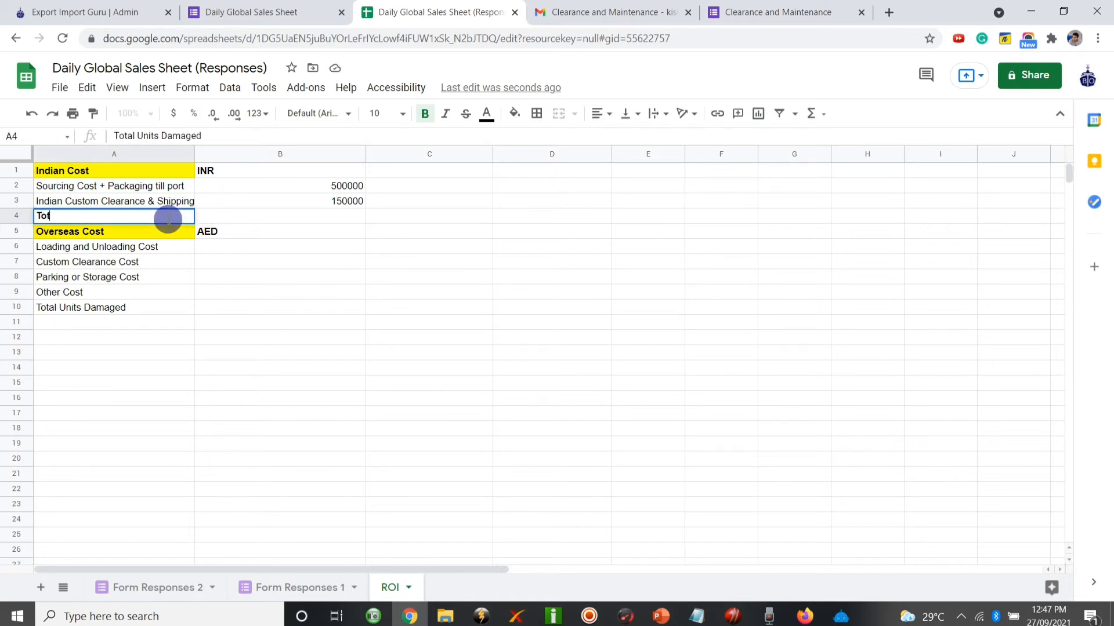
pyautogui.write('aln')
pyautogui.write('Indian Cost')
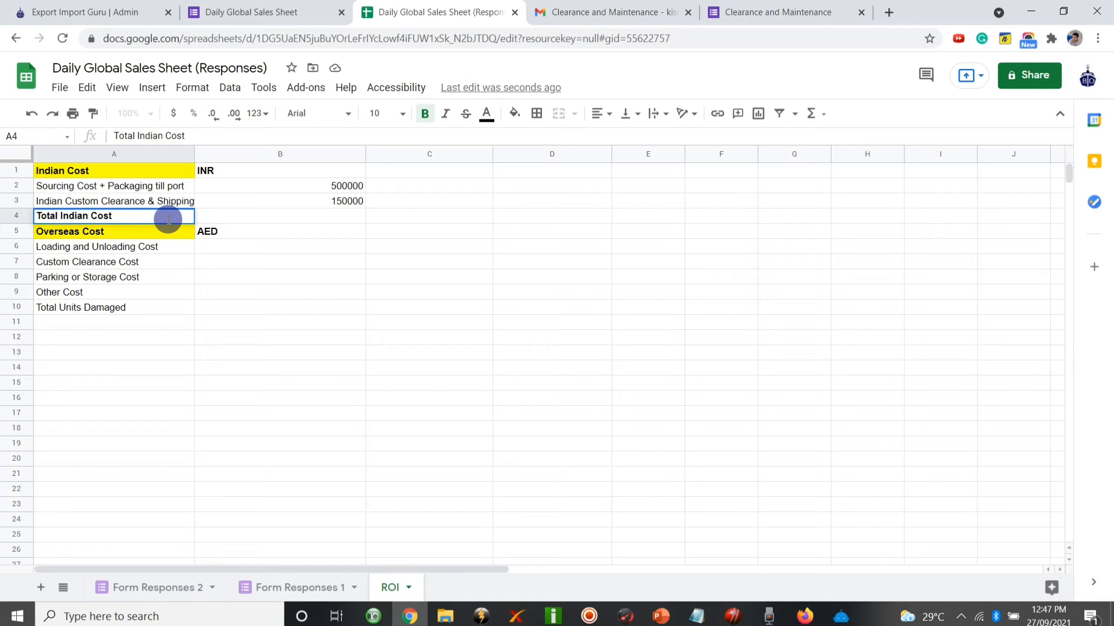
# Total the two Indian cost amounts in cell B4 of the ROI sheet with the formula =Sum(B2:B3).
pyautogui.click(241, 221)
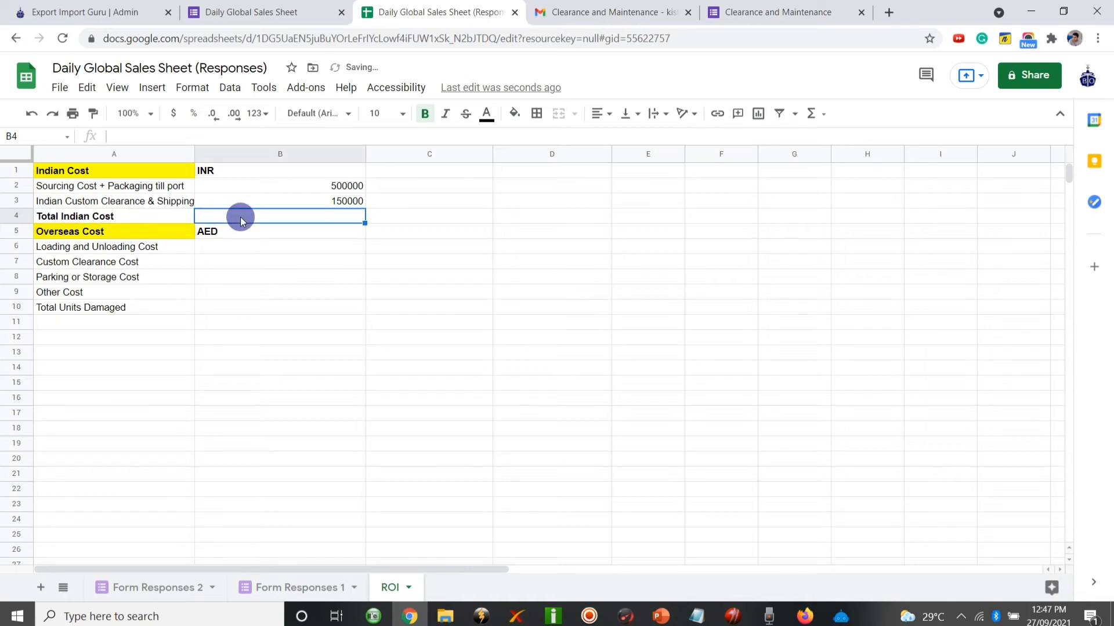
pyautogui.write('=')
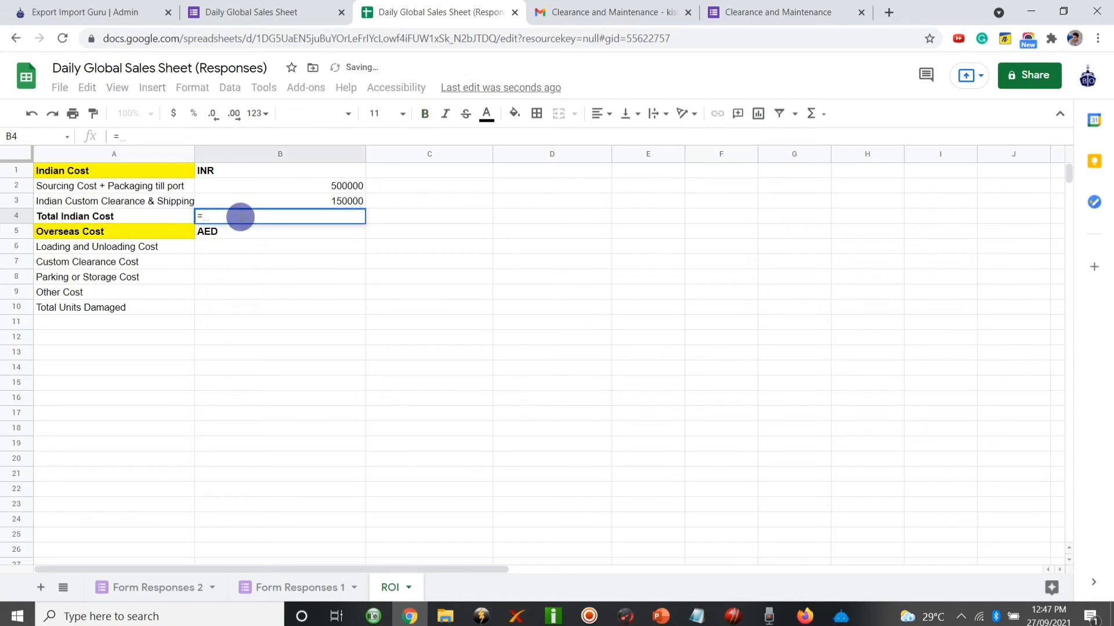
pyautogui.write('Su')
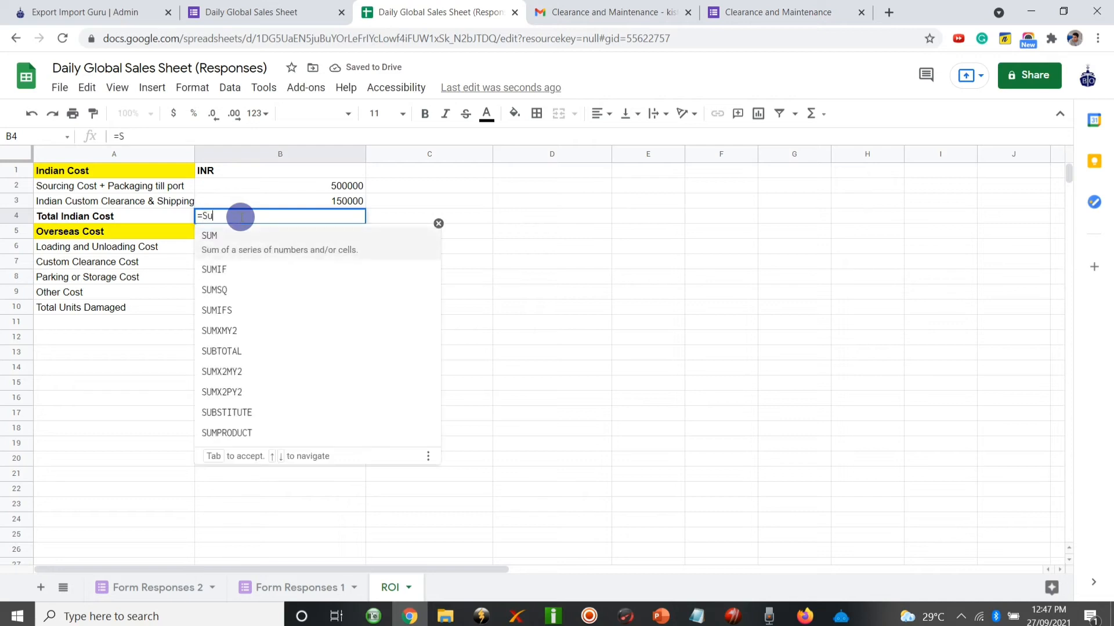
pyautogui.write('m(')
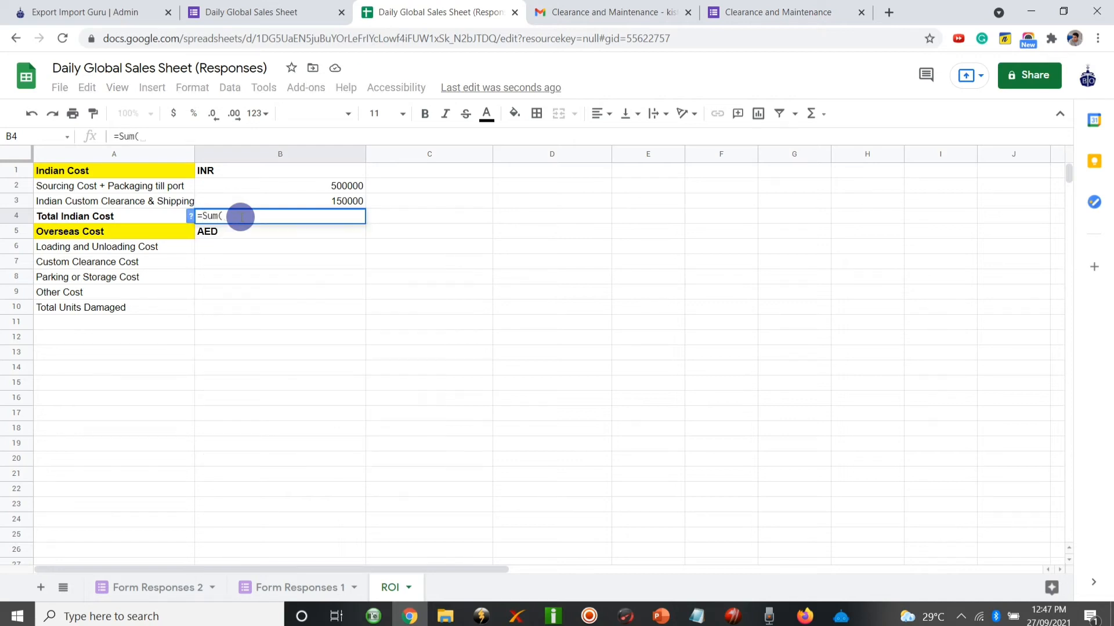
pyautogui.click(252, 187)
pyautogui.hotkey('shift', 'Down')
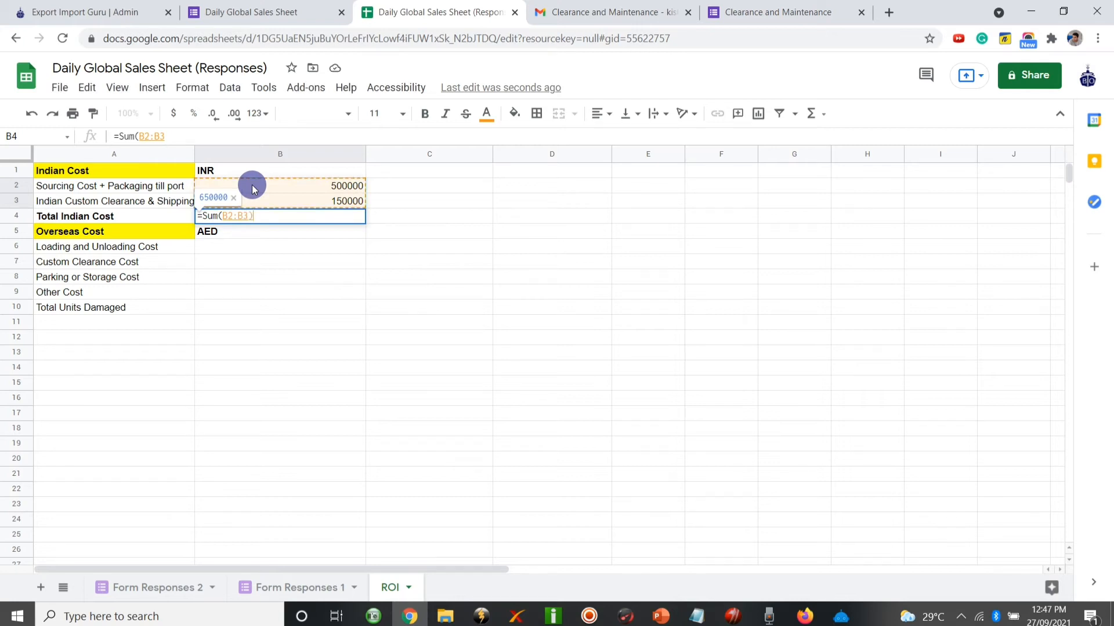
pyautogui.press('Return')
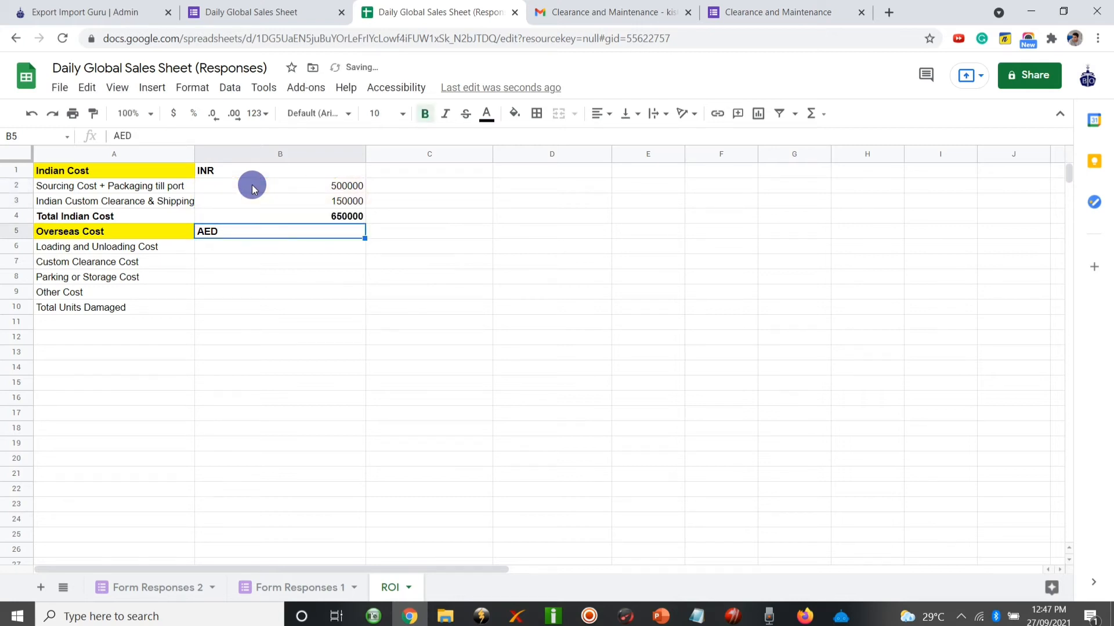
pyautogui.click(327, 217)
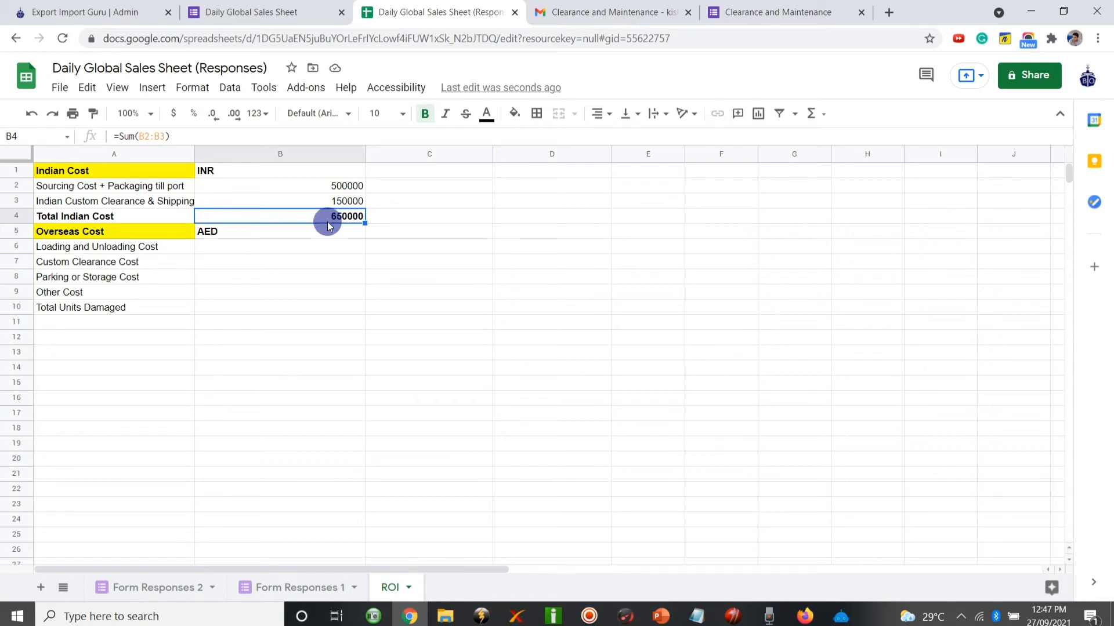
# Insert one empty column before Total Invoice Generated in the Form Responses 1 sheet.
pyautogui.click(281, 577)
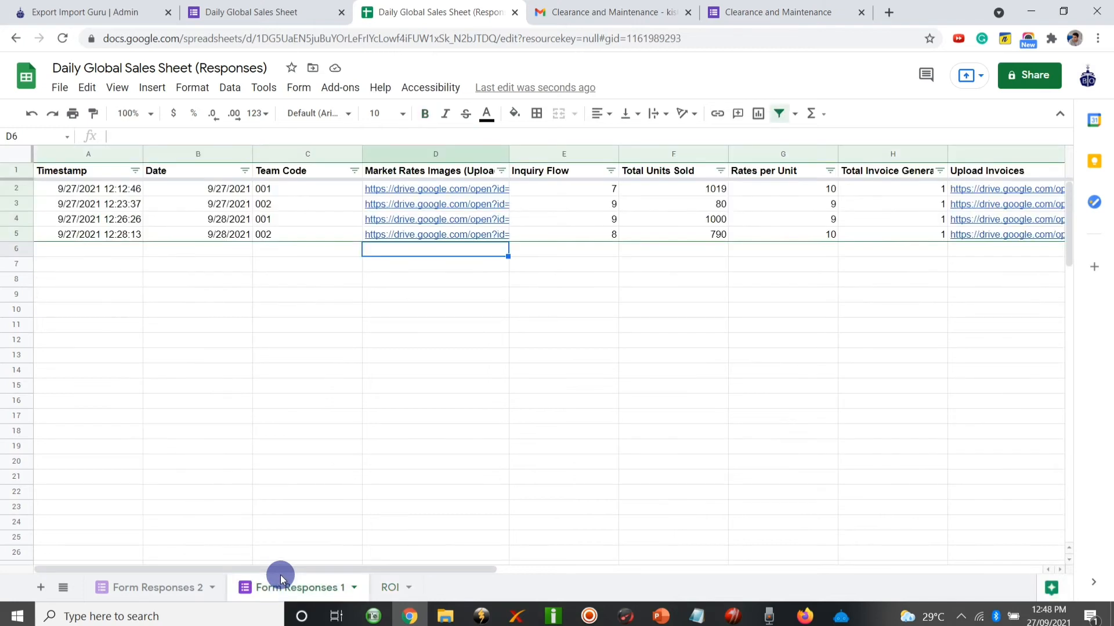
pyautogui.click(389, 588)
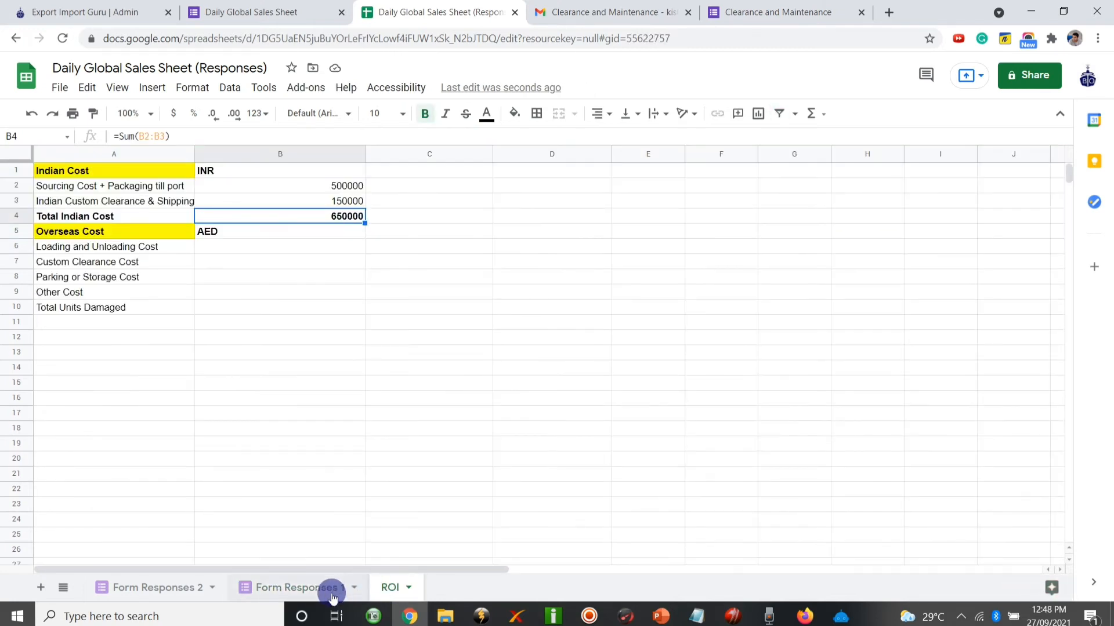
pyautogui.click(301, 590)
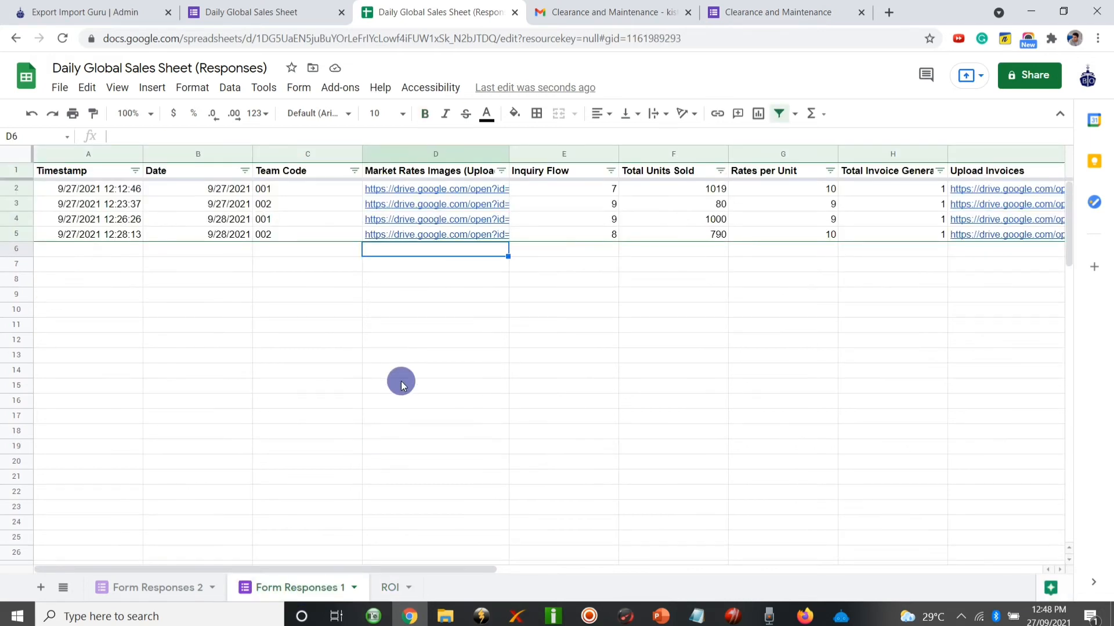
pyautogui.hscroll(2, 701, 264)
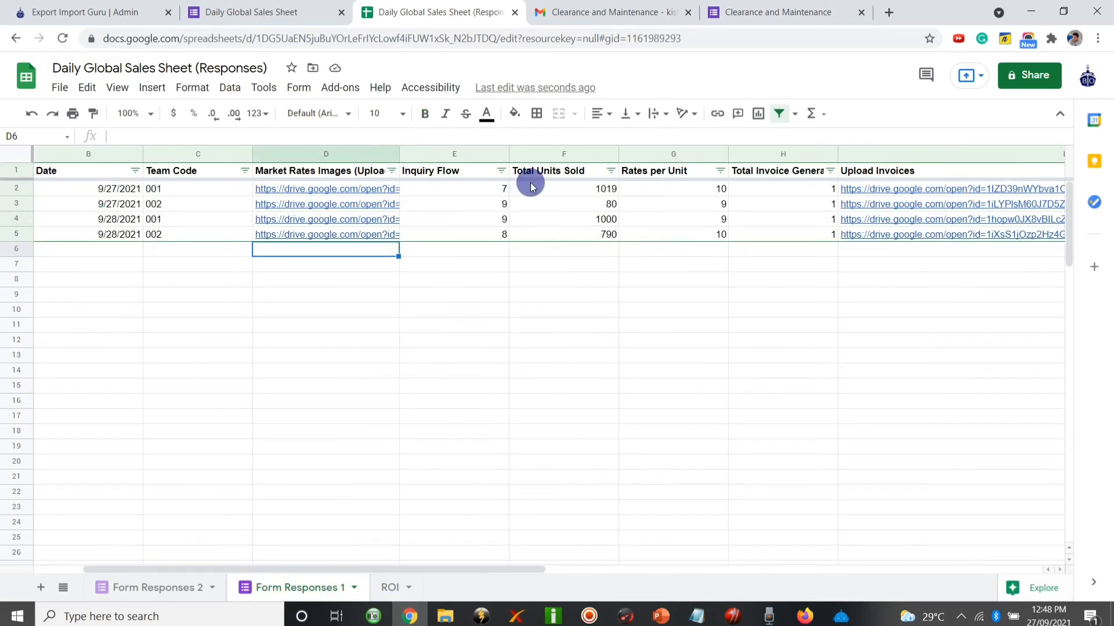
pyautogui.click(578, 174)
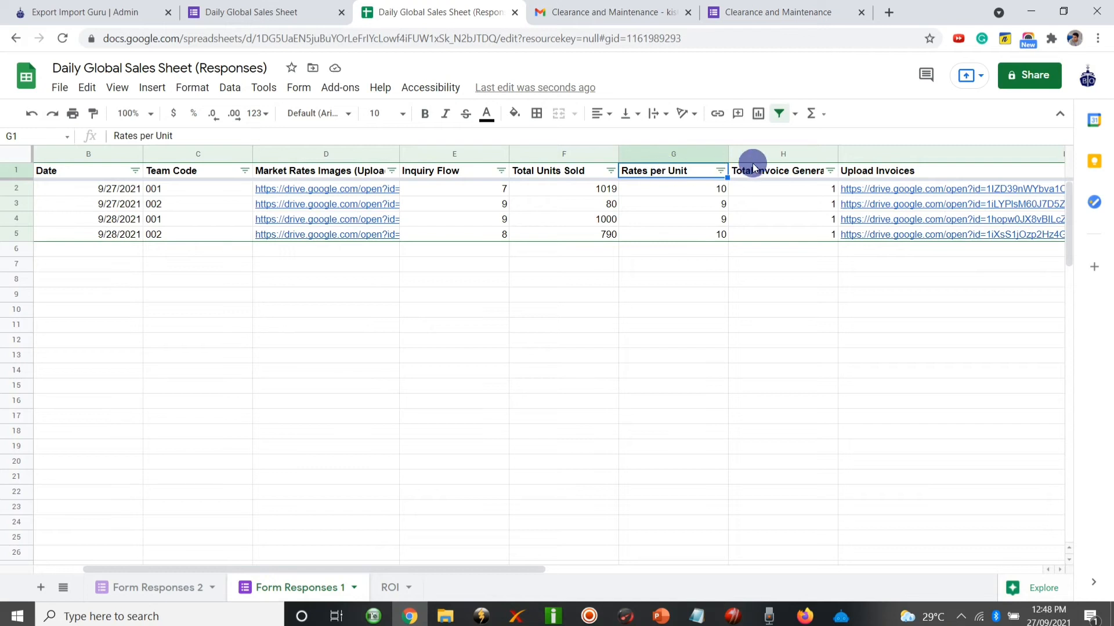
pyautogui.click(773, 156)
pyautogui.rightClick(773, 158)
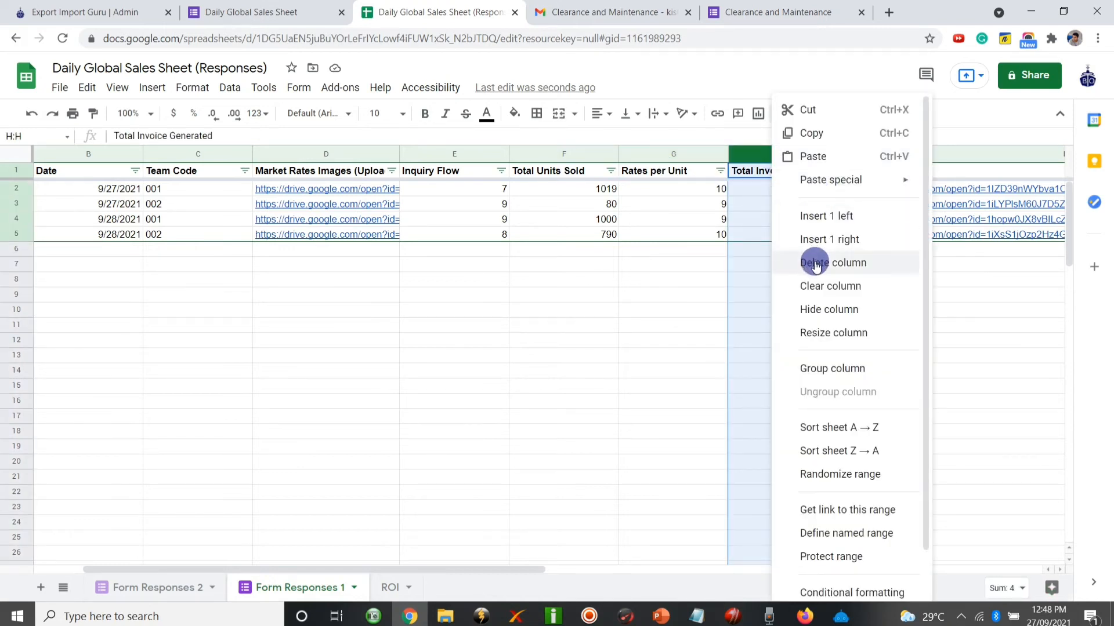
pyautogui.click(826, 216)
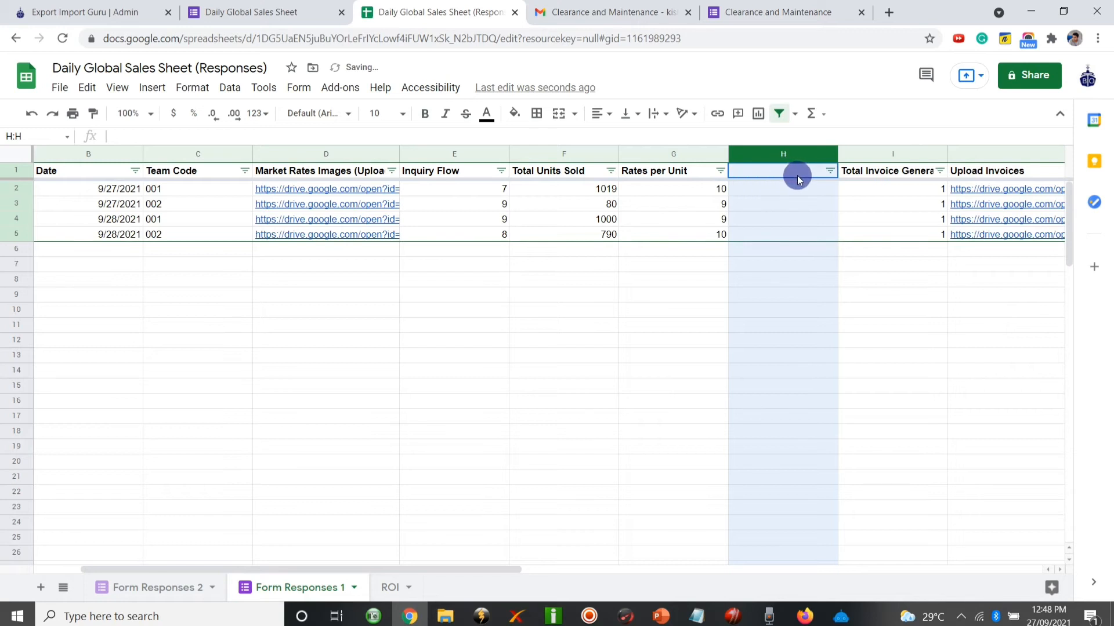
# Label the header of the new empty column H "AED Collected".
pyautogui.doubleClick(777, 170)
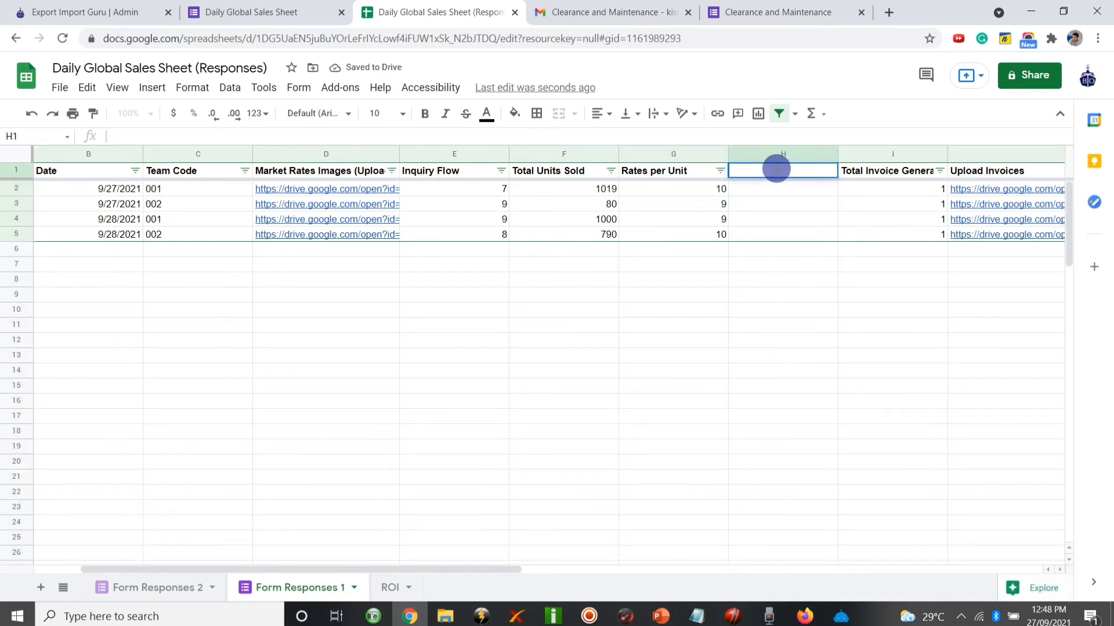
pyautogui.write('Cas')
pyautogui.press('BackSpace')
pyautogui.write('AED C')
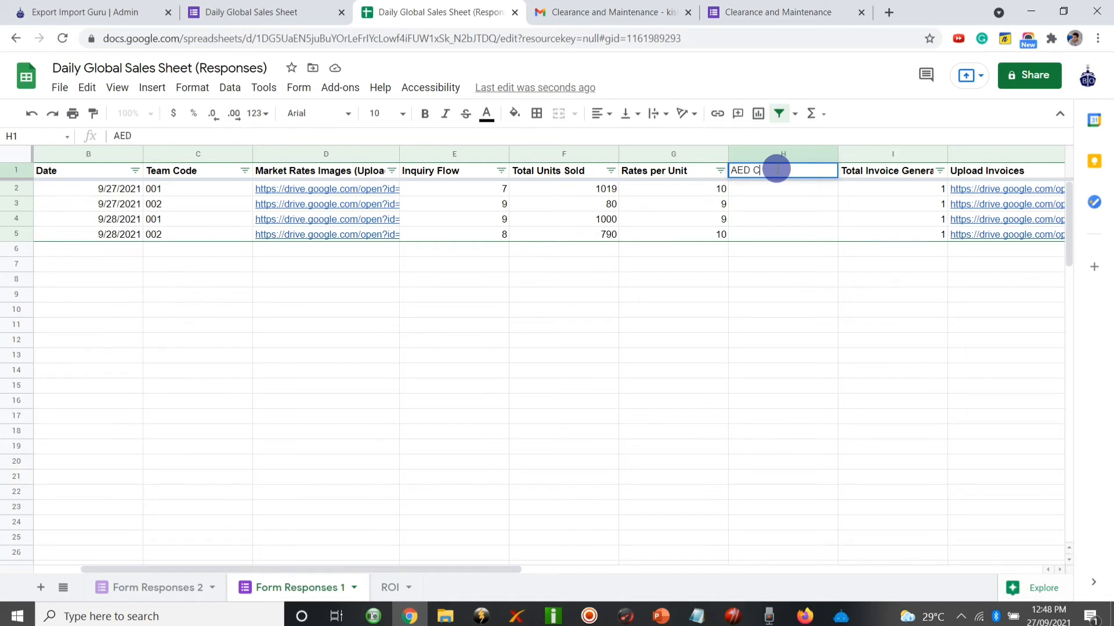
pyautogui.write('ollected')
pyautogui.click(763, 219)
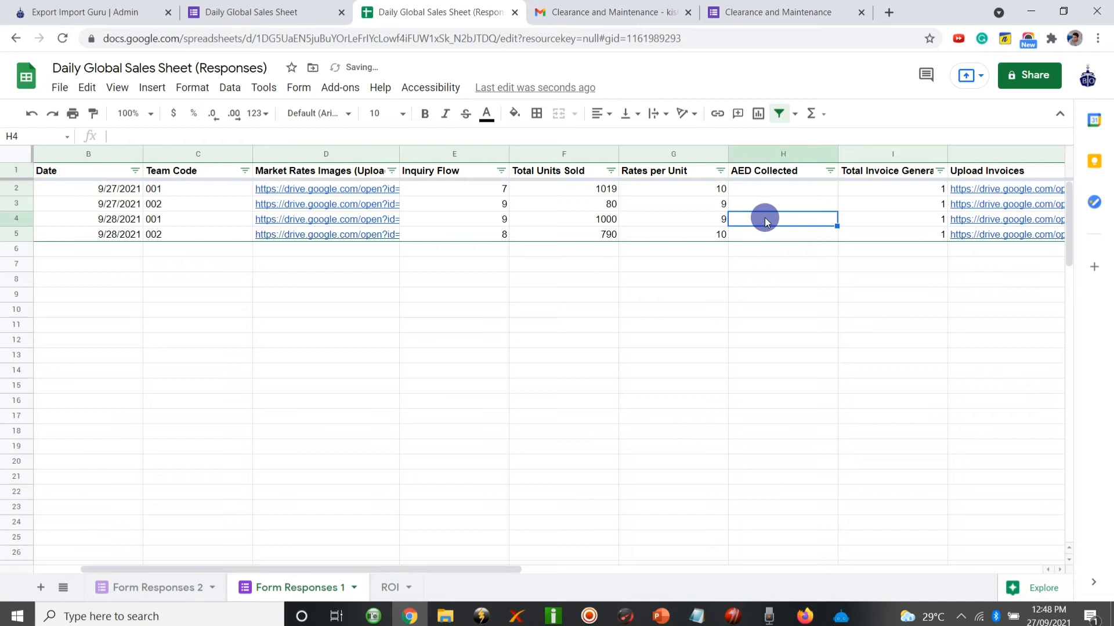
# Multiply total units sold by rates per unit in cell H2 with the formula =(F2*G2).
pyautogui.click(781, 190)
pyautogui.write('=')
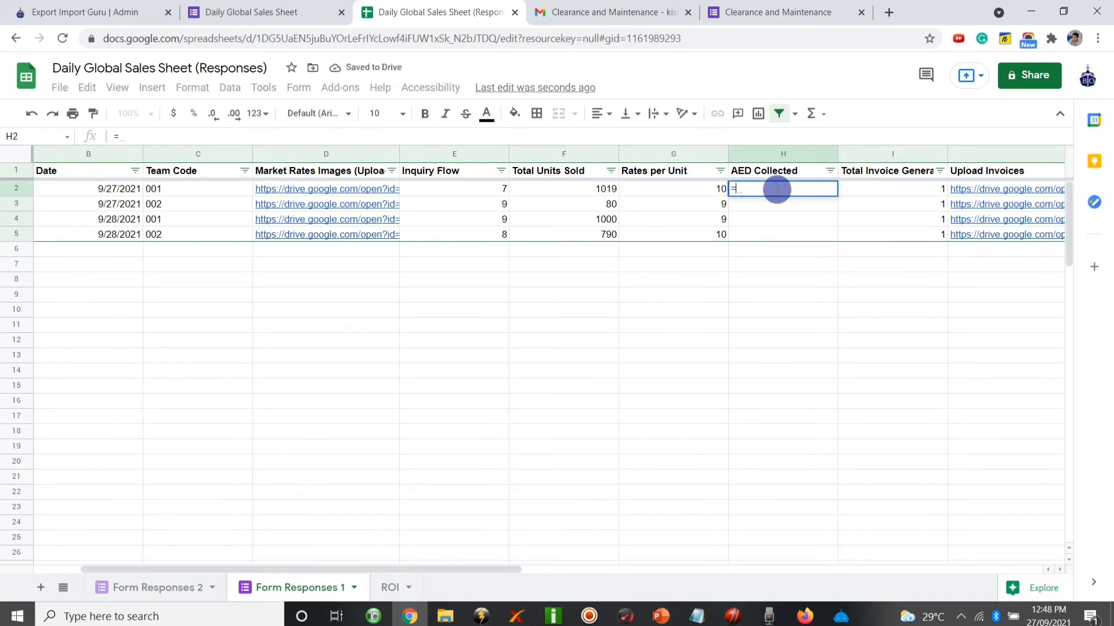
pyautogui.write('(')
pyautogui.click(590, 190)
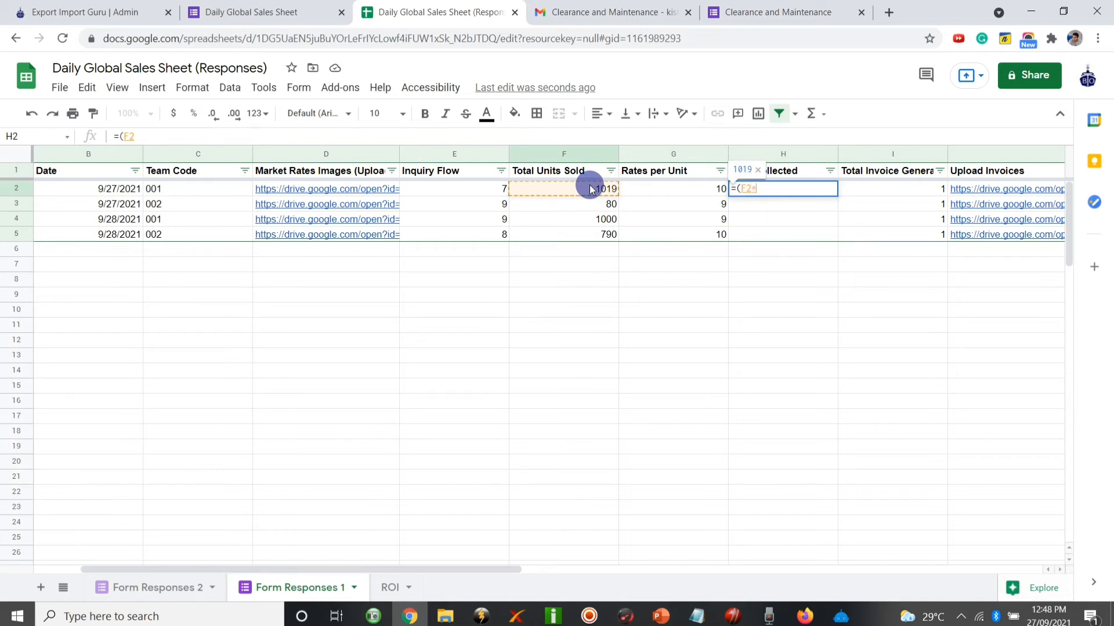
pyautogui.write('*)')
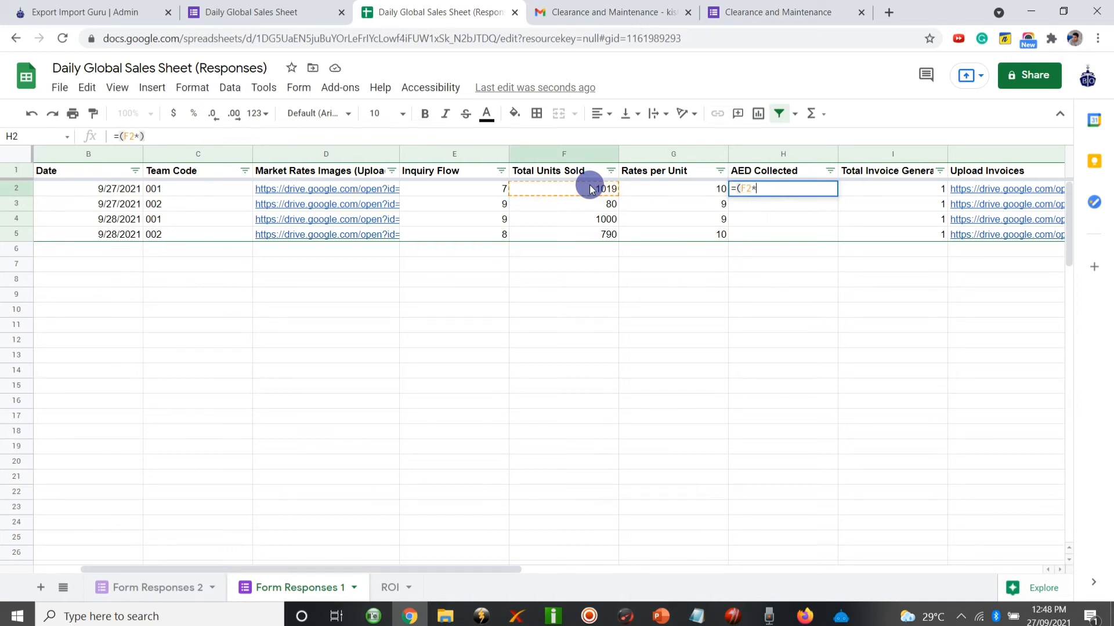
pyautogui.click(676, 190)
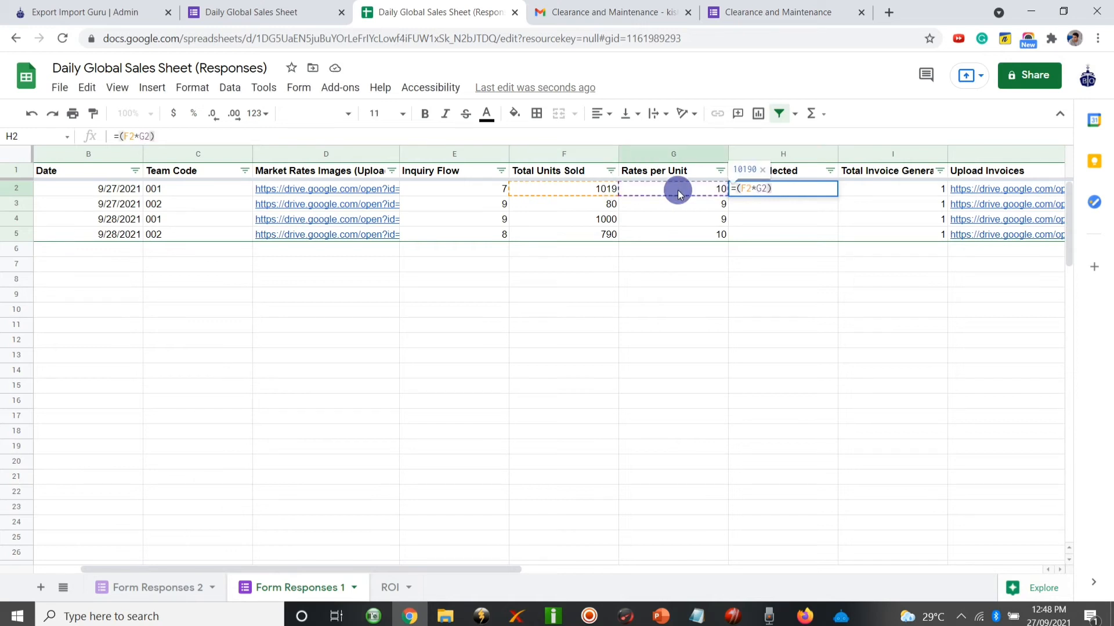
pyautogui.press('Return')
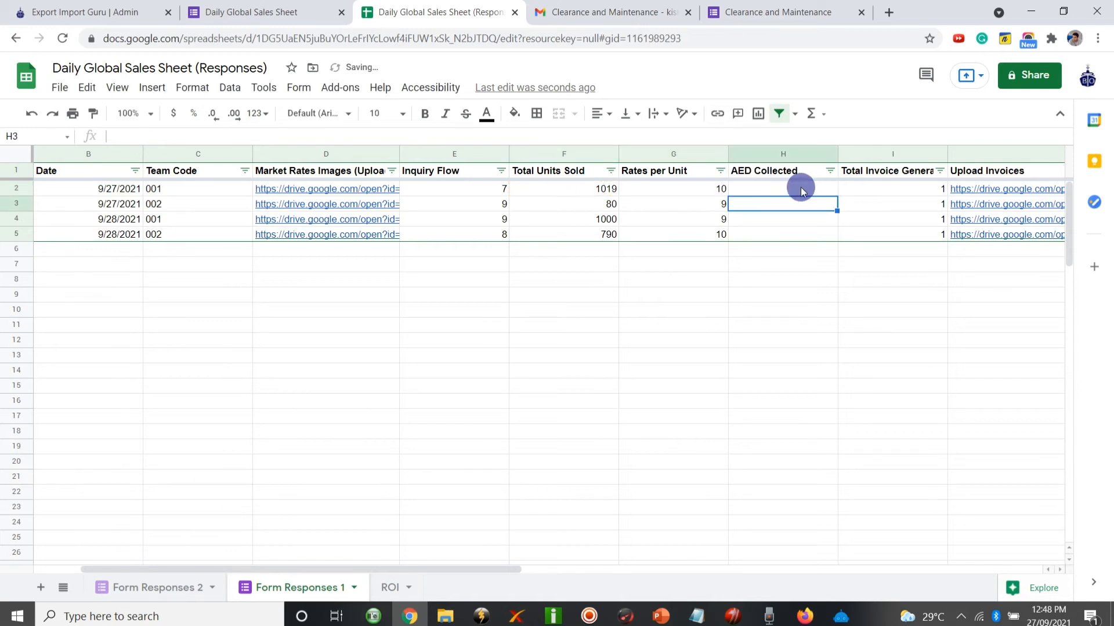
# Fill the AED Collected formula from H2 down through H5.
pyautogui.click(801, 192)
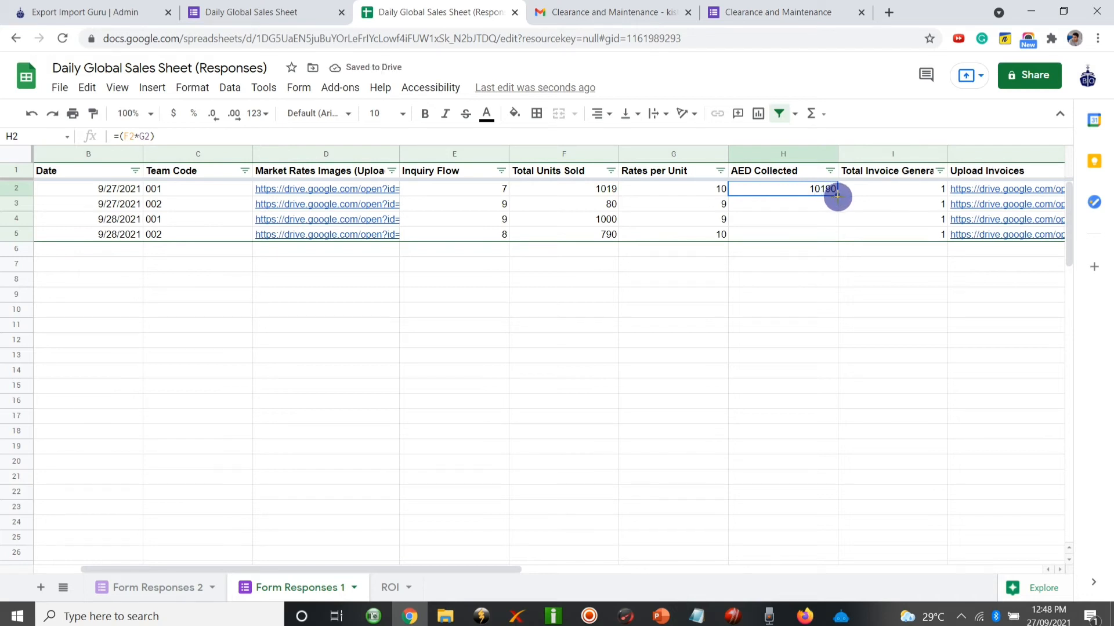
pyautogui.moveTo(837, 196); pyautogui.dragTo(837, 235)
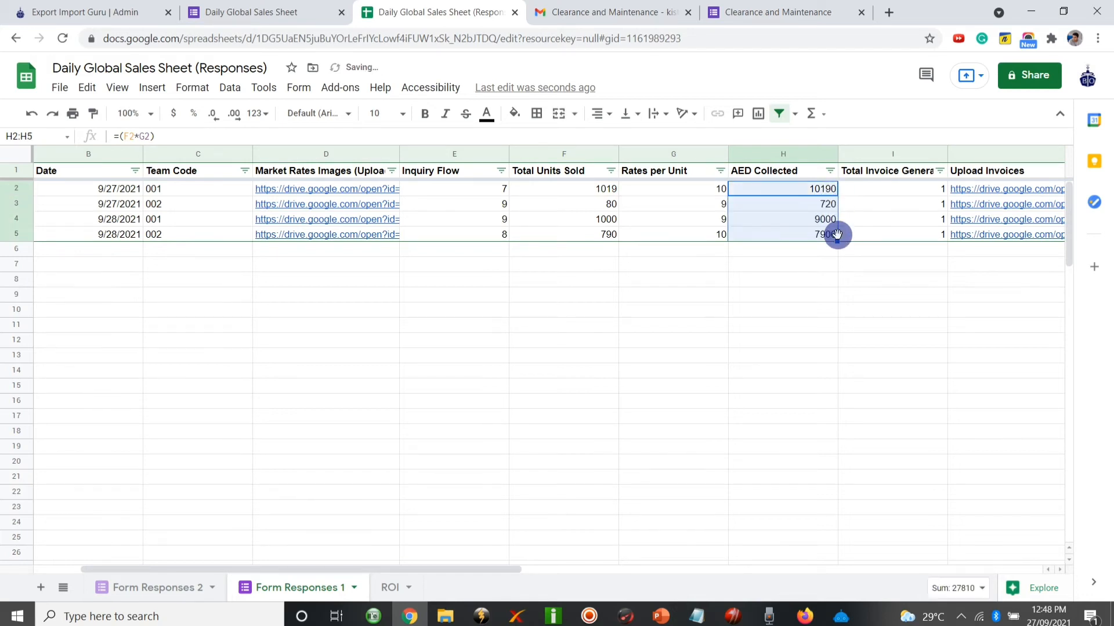
pyautogui.click(869, 248)
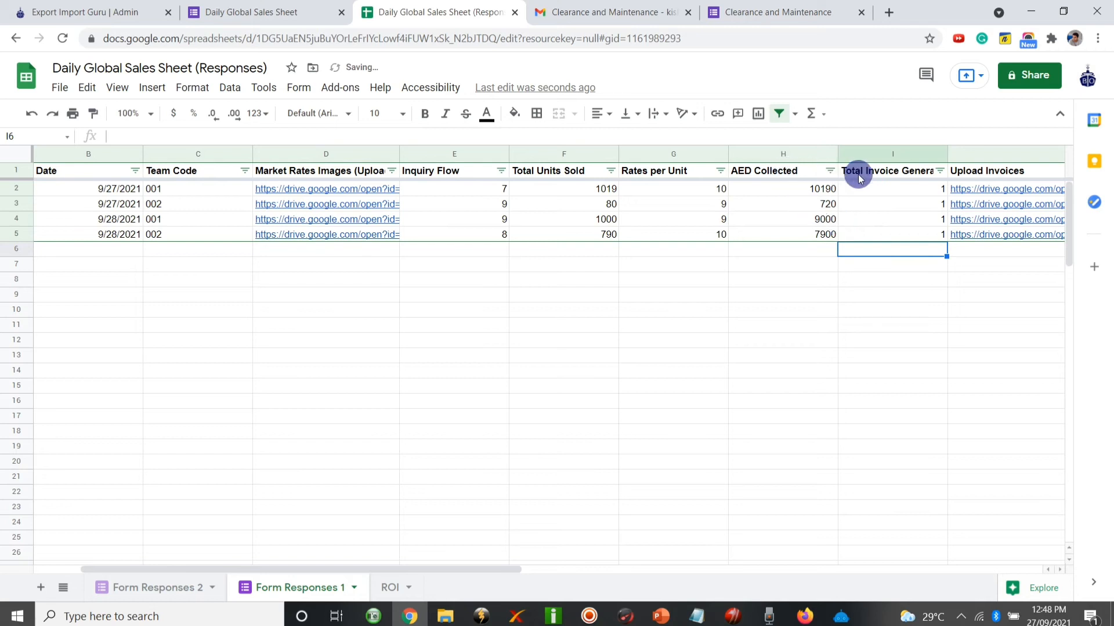
# Insert one empty column between AED Collected and Total Invoice Generated.
pyautogui.click(859, 174)
pyautogui.rightClick(899, 152)
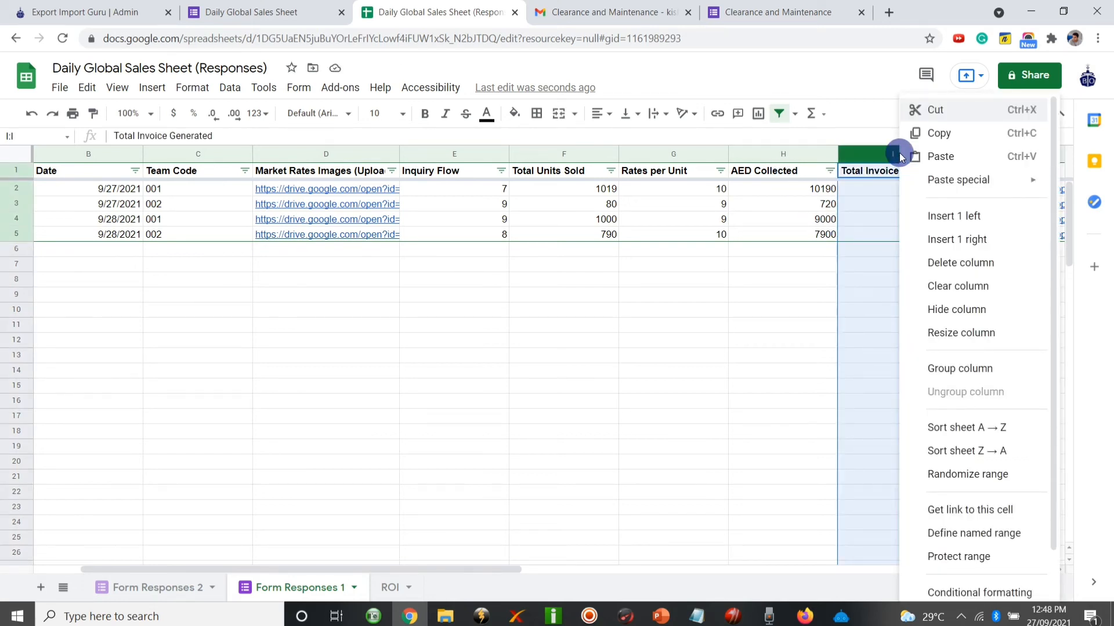
pyautogui.click(935, 216)
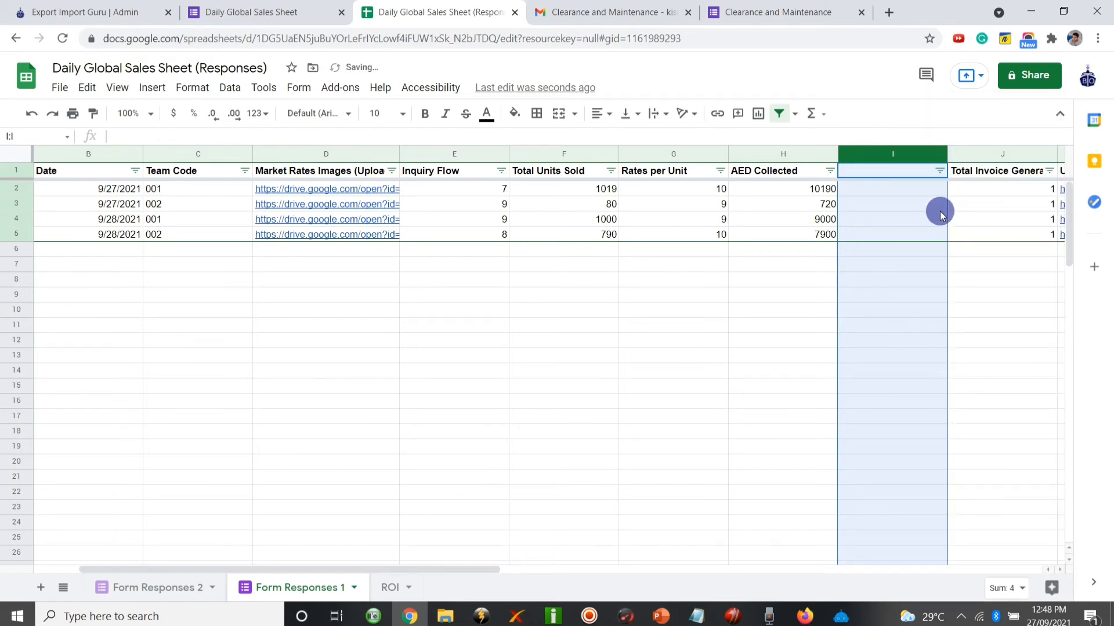
# Total the AED Collected column in header cell I1 with the formula =SUM(H2:H105).
pyautogui.hscroll(5, 940, 216)
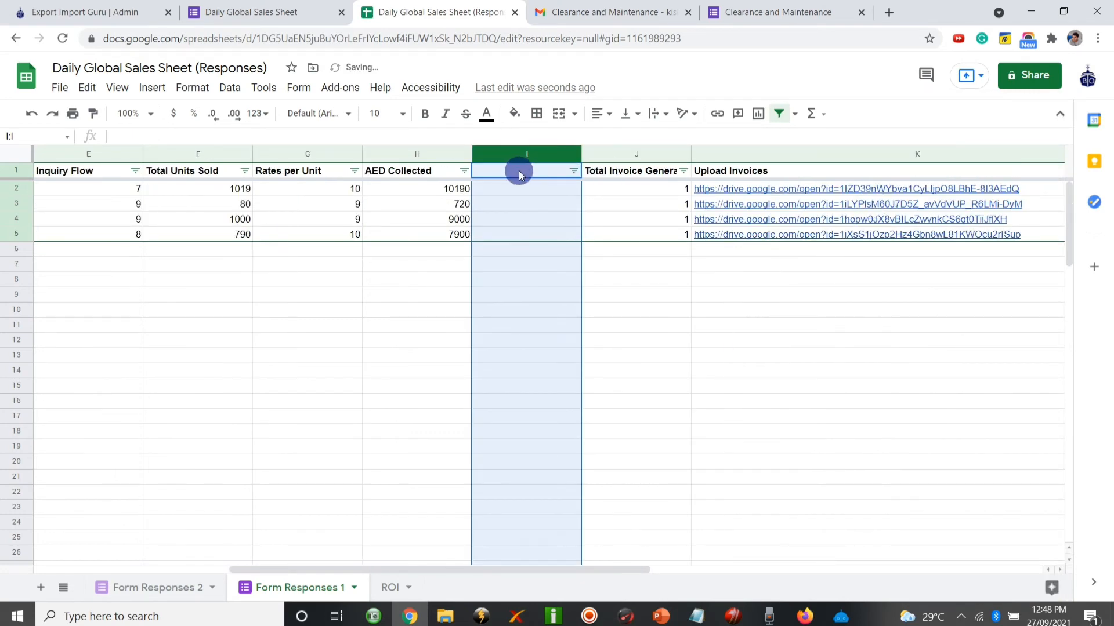
pyautogui.click(519, 174)
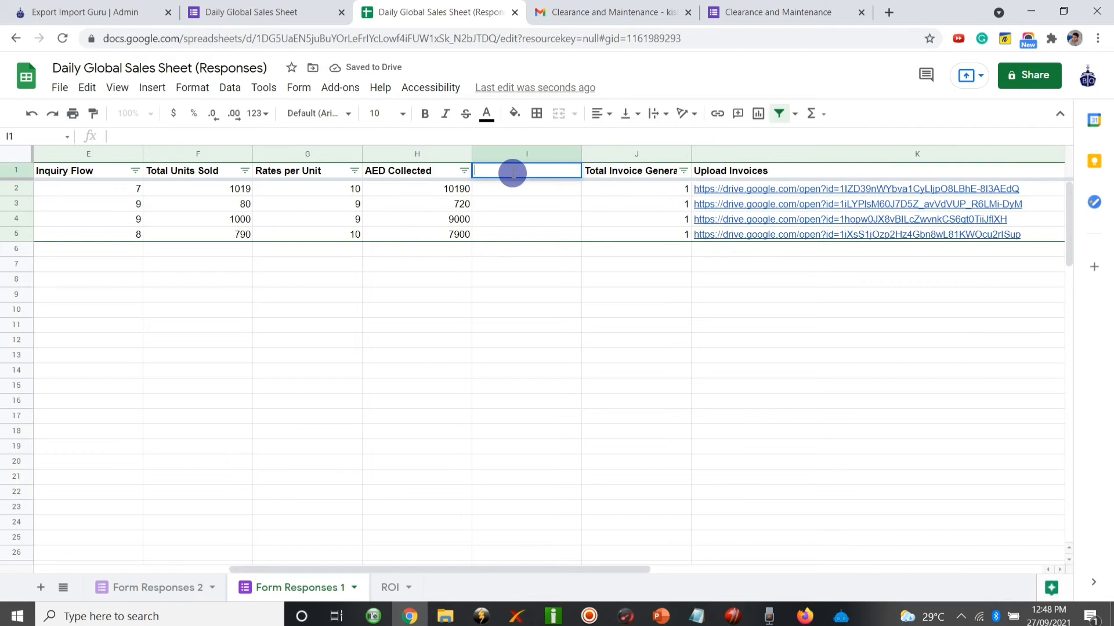
pyautogui.write('=')
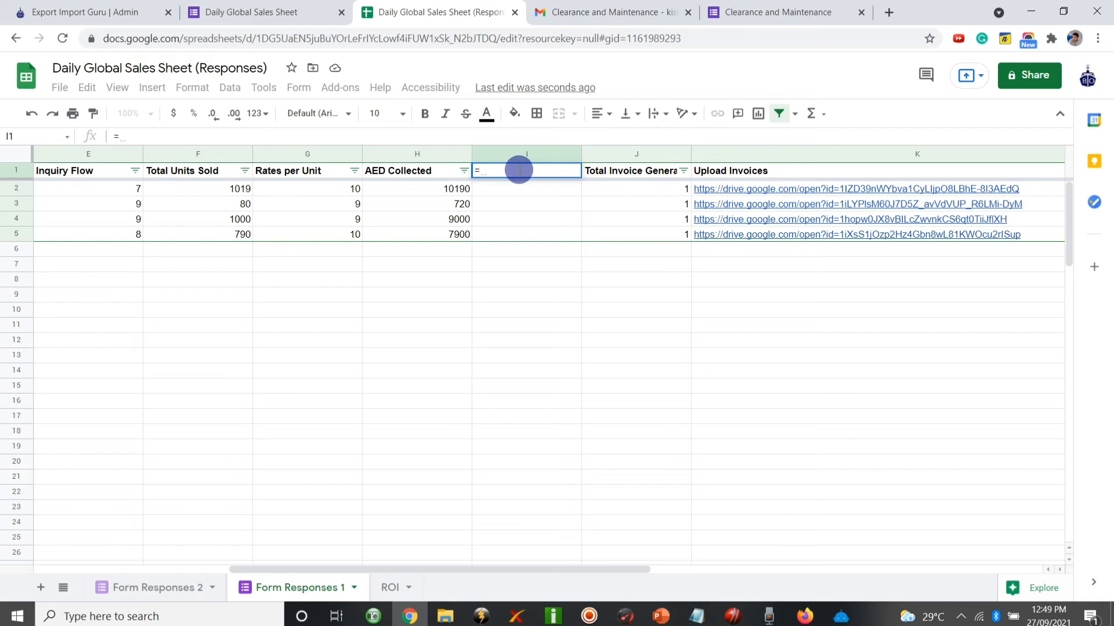
pyautogui.write('SUM(')
pyautogui.click(442, 193)
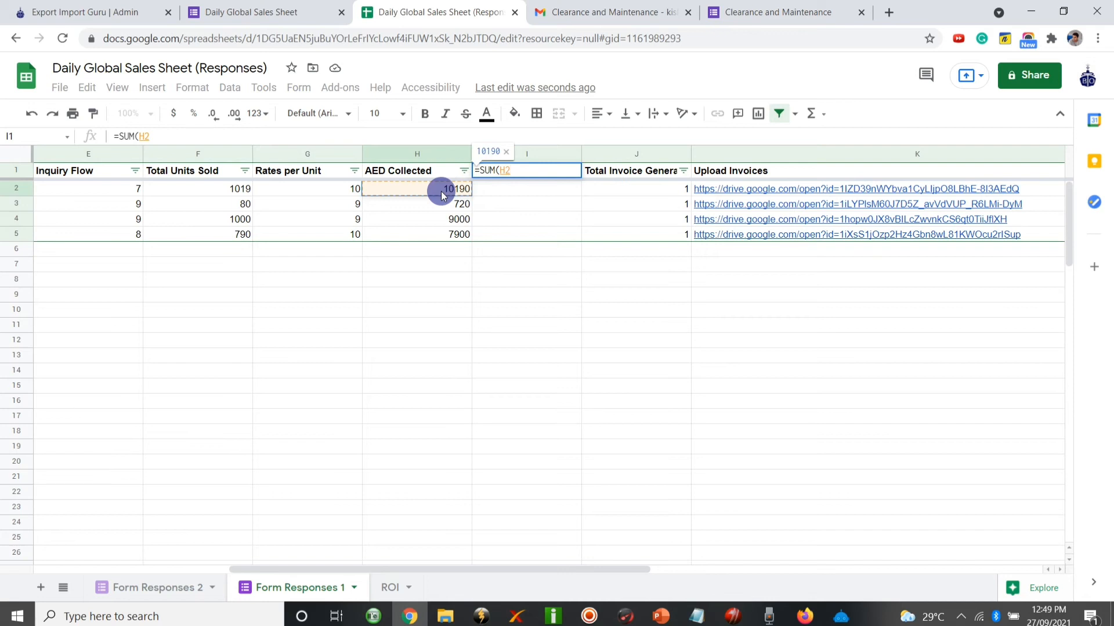
pyautogui.hotkey('ctrl', 'shift', 'Down')
pyautogui.hotkey('ctrl', 'shift', 'Down')
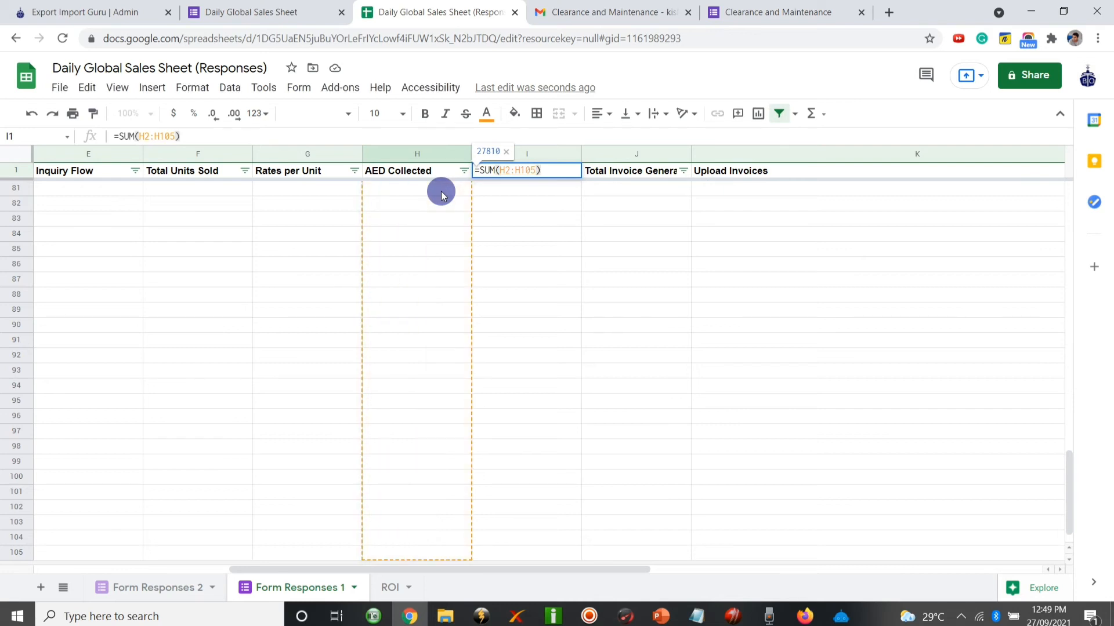
pyautogui.press('Return')
pyautogui.click(522, 177)
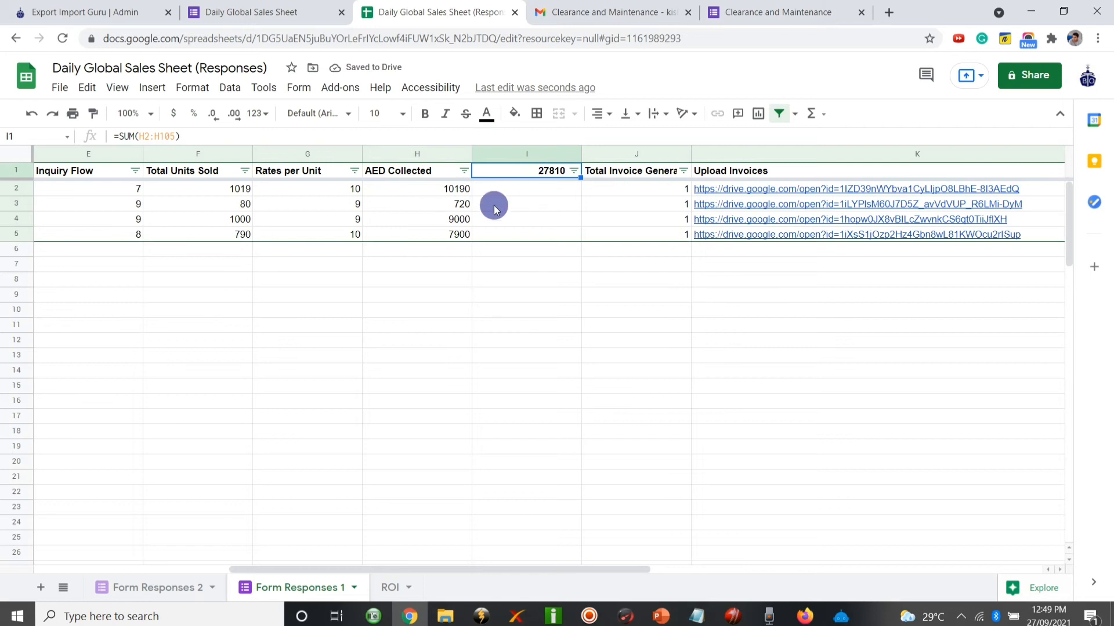
# Extend the AED Collected formula from H5 down to H7 and check the formula in H6.
pyautogui.click(443, 234)
pyautogui.moveTo(469, 240); pyautogui.dragTo(473, 258)
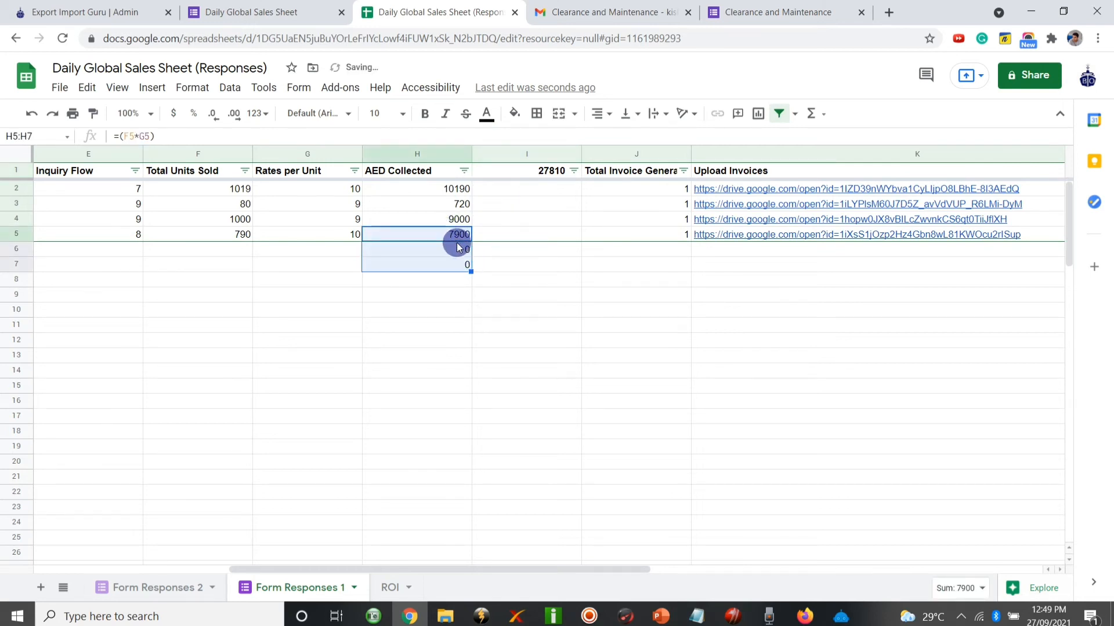
pyautogui.doubleClick(467, 248)
pyautogui.press('Escape')
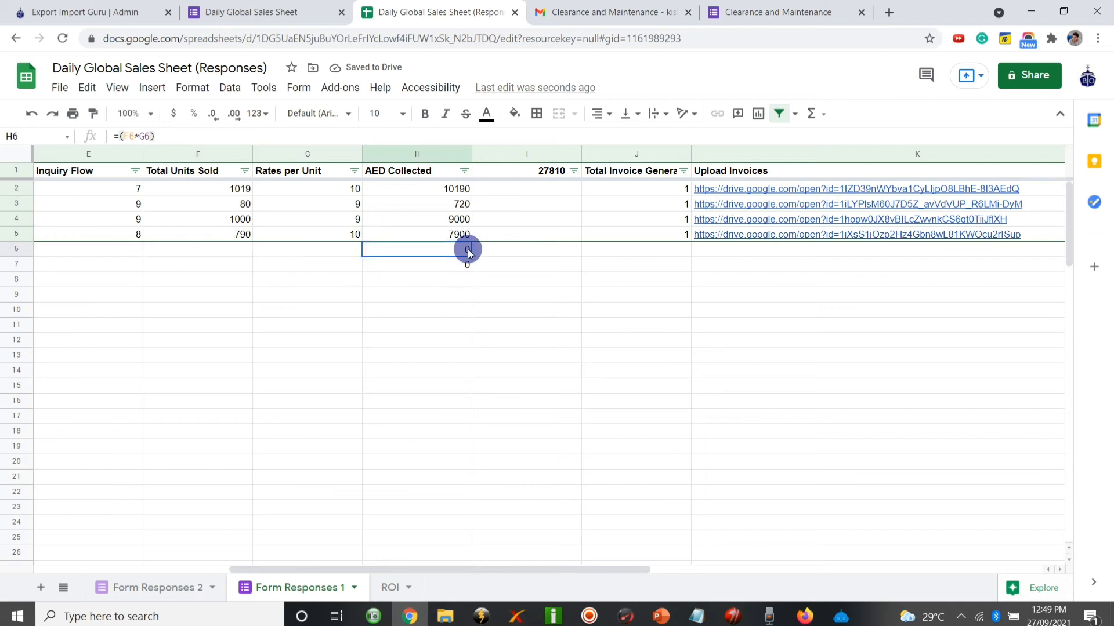
# Enter 100 total units sold and a rate per unit of 12 in row 6, and check the AED total in I1.
pyautogui.doubleClick(242, 251)
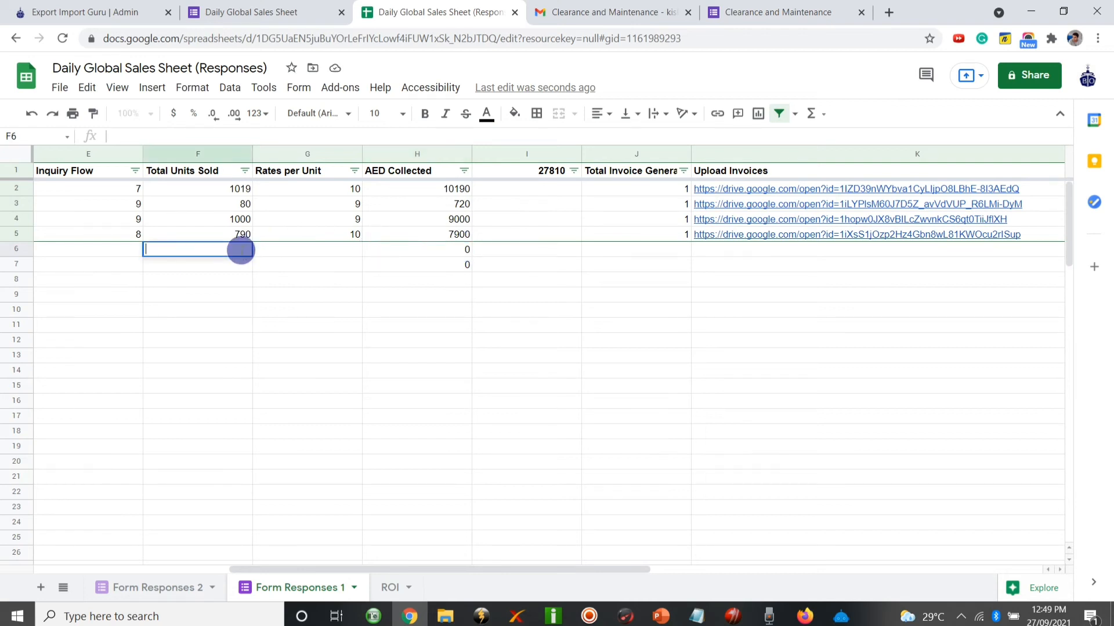
pyautogui.write('100')
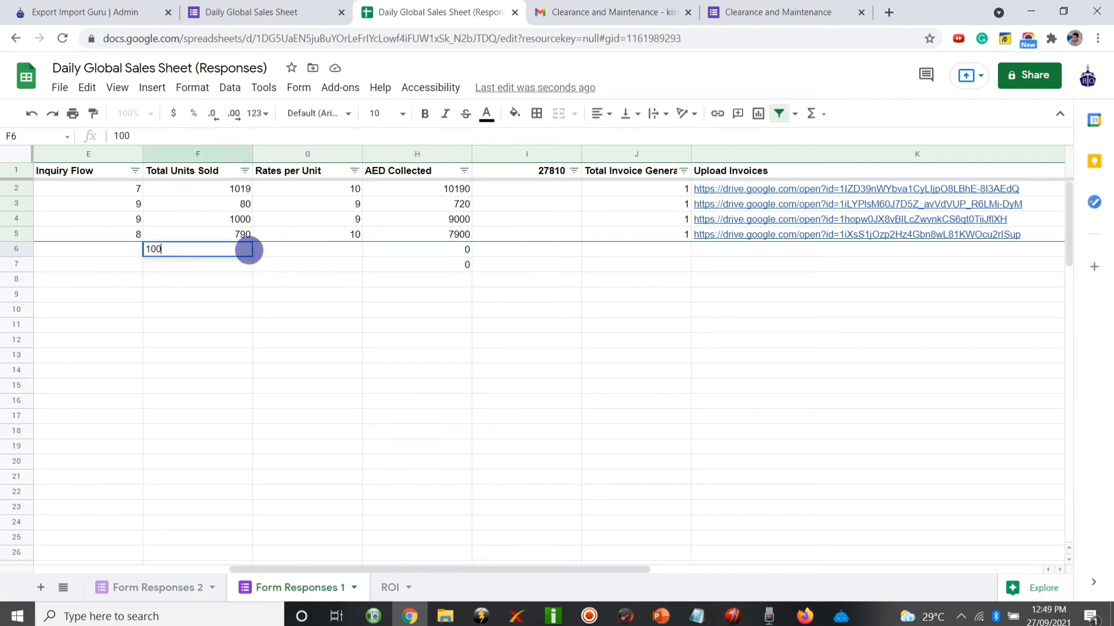
pyautogui.click(296, 246)
pyautogui.write('1')
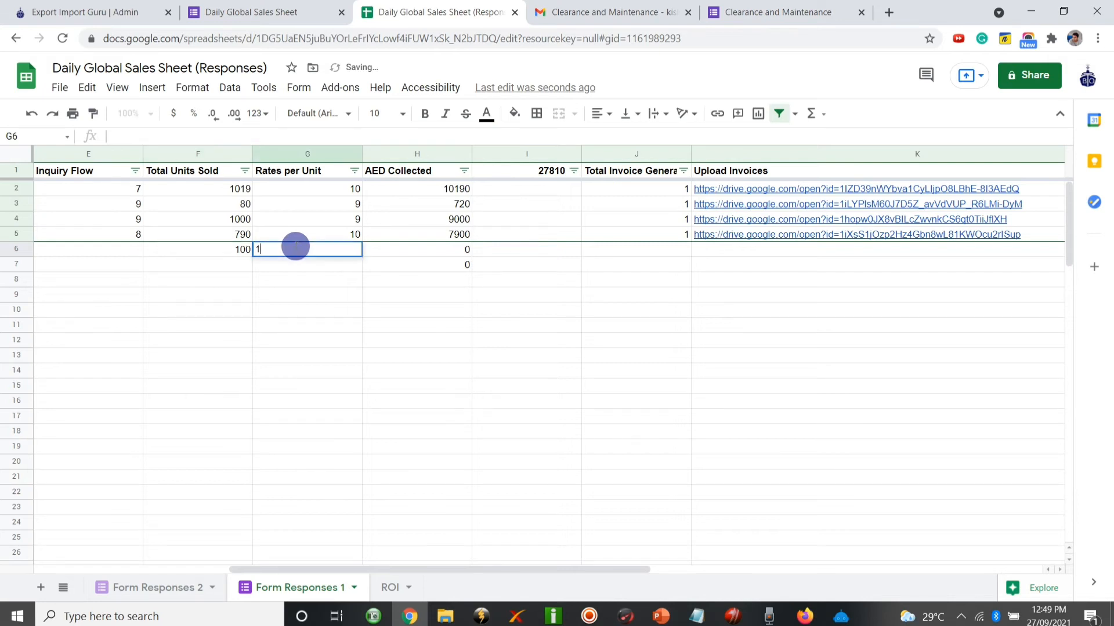
pyautogui.write('2')
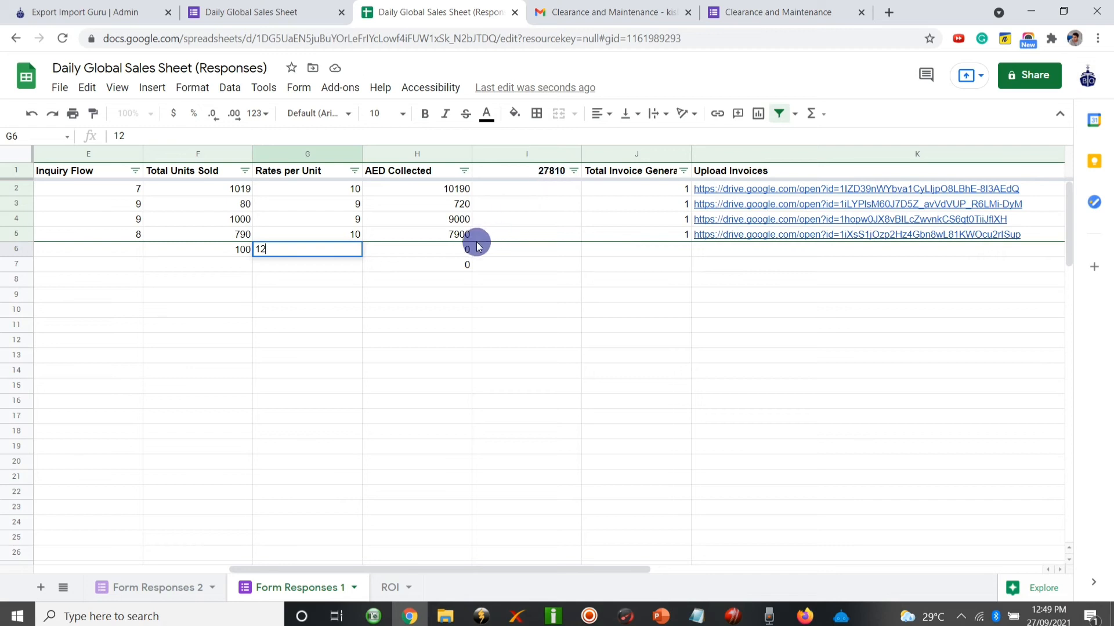
pyautogui.click(476, 254)
pyautogui.click(456, 249)
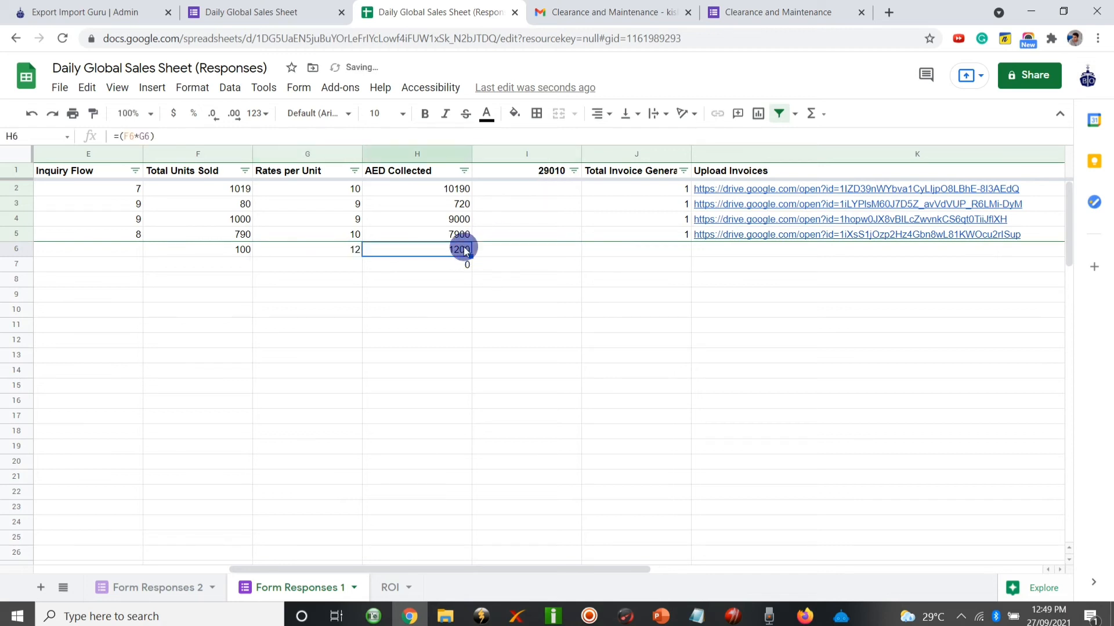
pyautogui.click(551, 180)
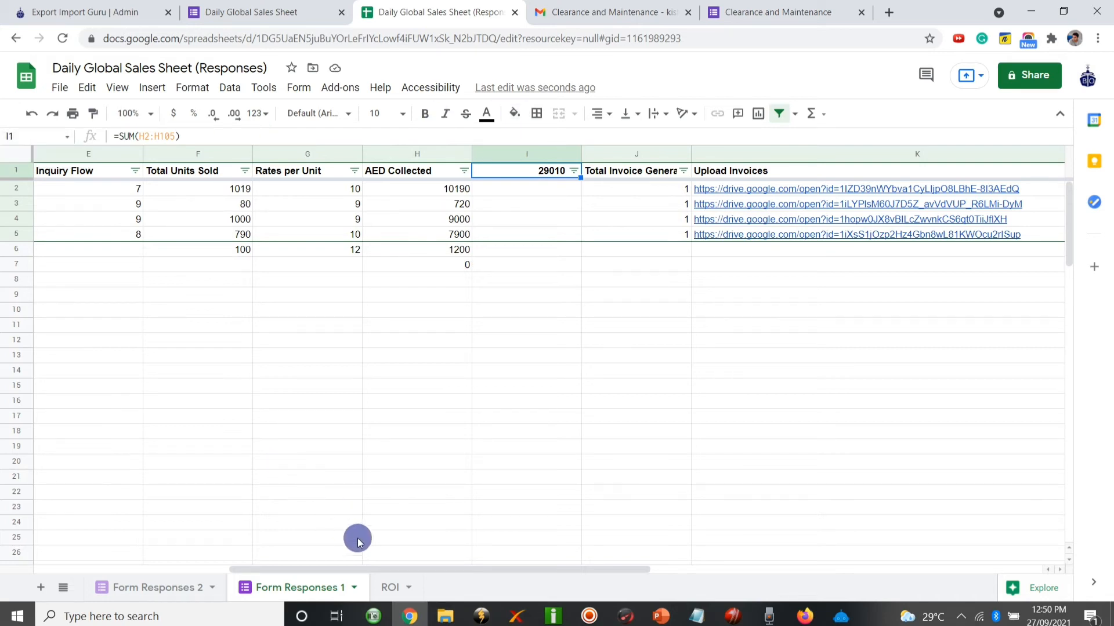
# Add the label Total AED Collected in cell A13 of the ROI sheet.
pyautogui.click(387, 587)
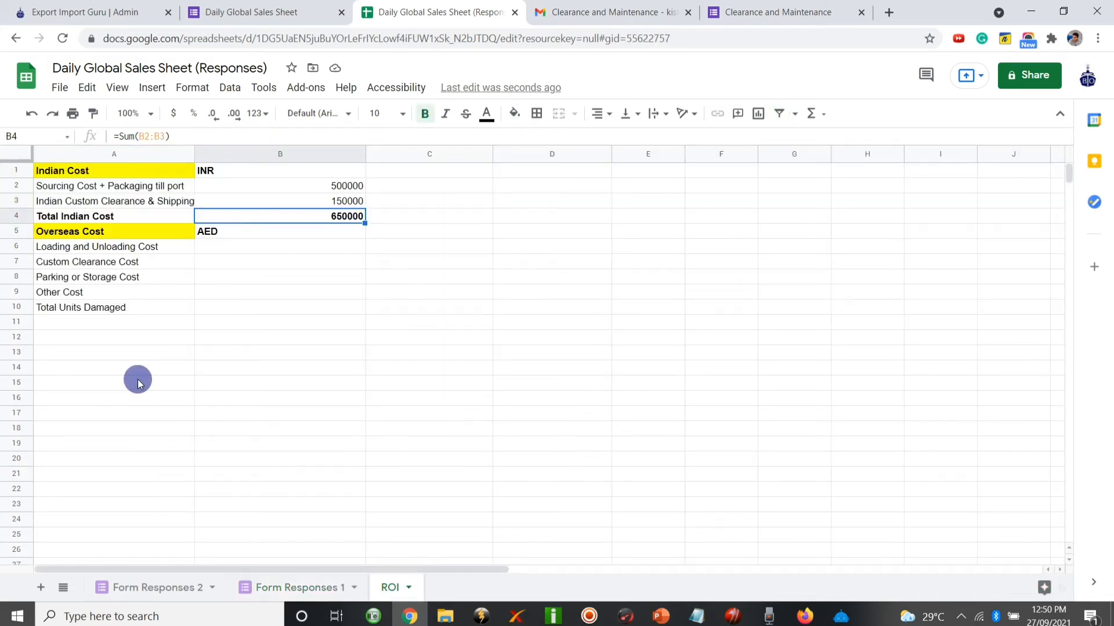
pyautogui.doubleClick(81, 353)
pyautogui.write('Total AED')
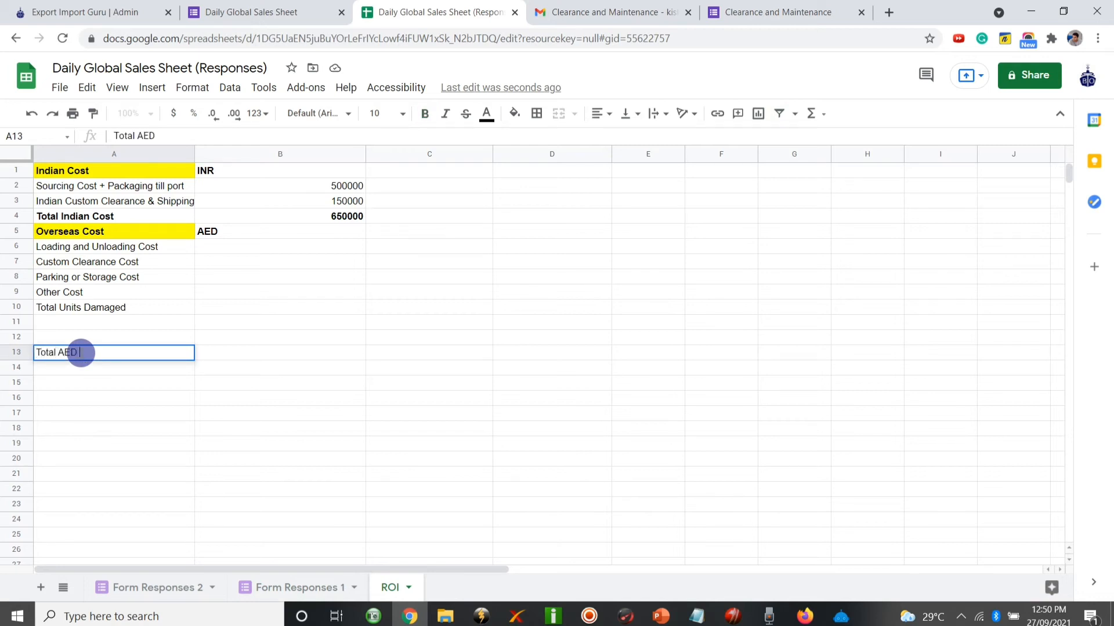
pyautogui.write(' Collected')
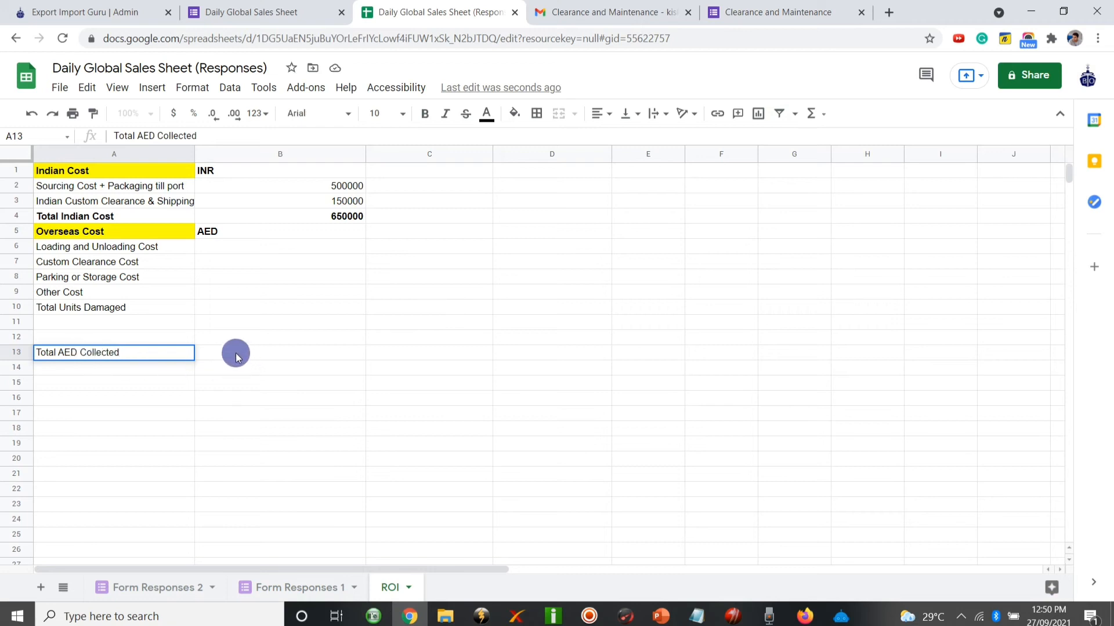
# Link ROI cell B13 to the AED total with the formula =('Form Responses 1'!I1).
pyautogui.click(237, 356)
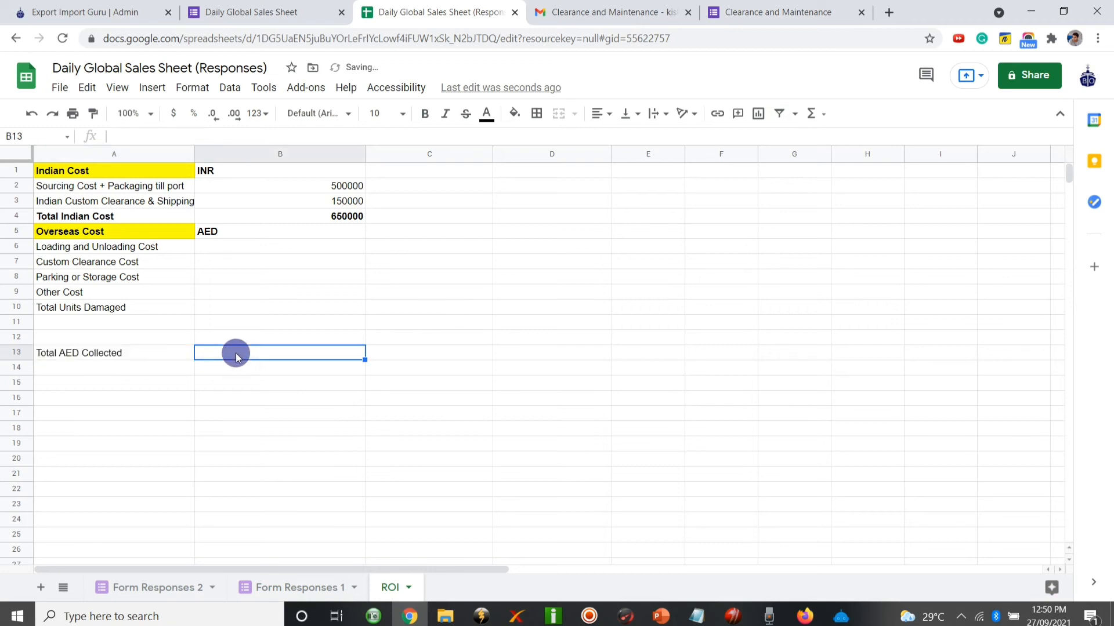
pyautogui.doubleClick(236, 354)
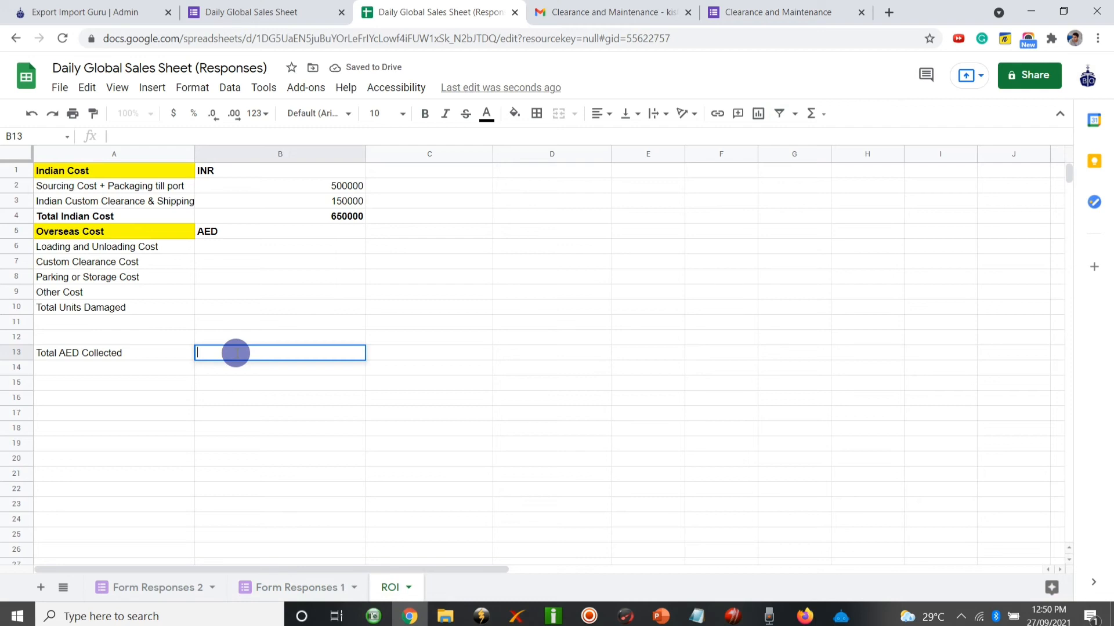
pyautogui.write('=(')
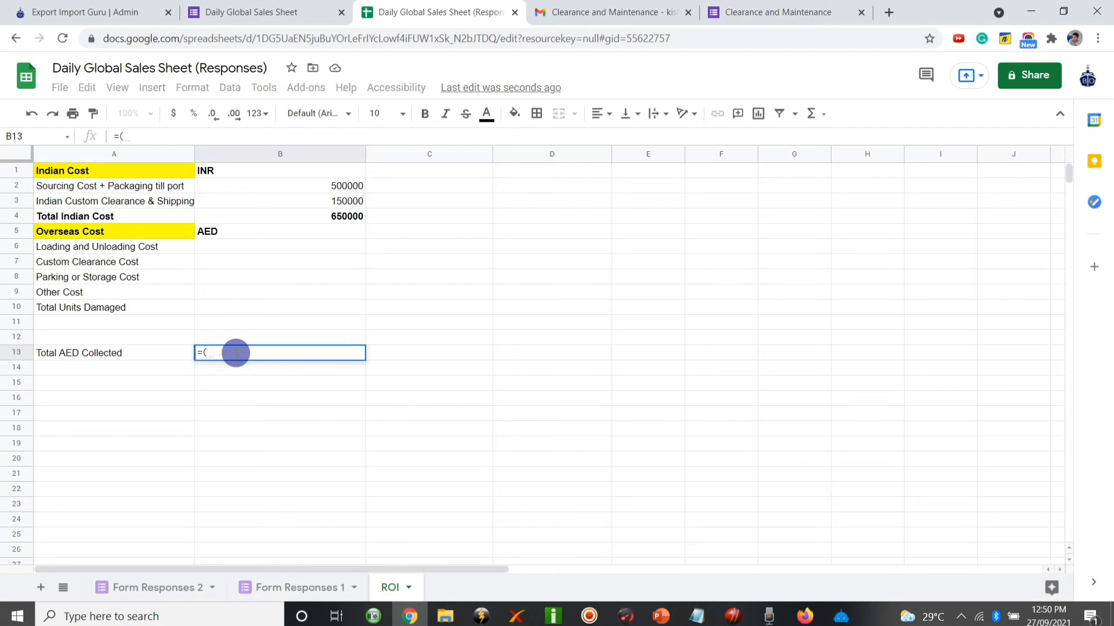
pyautogui.click(268, 589)
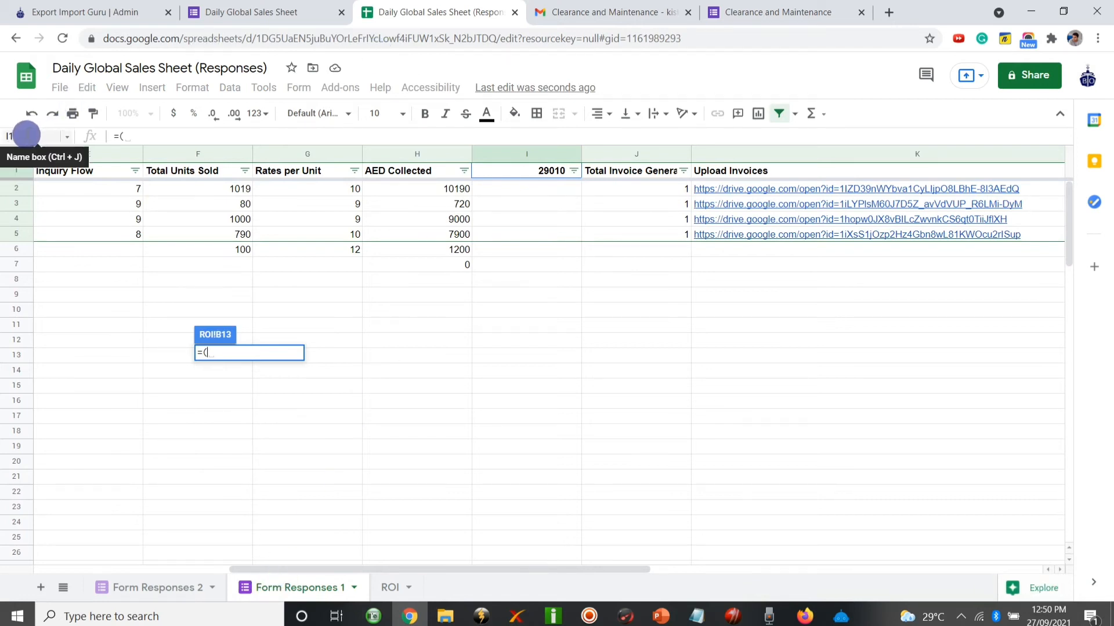
pyautogui.click(494, 173)
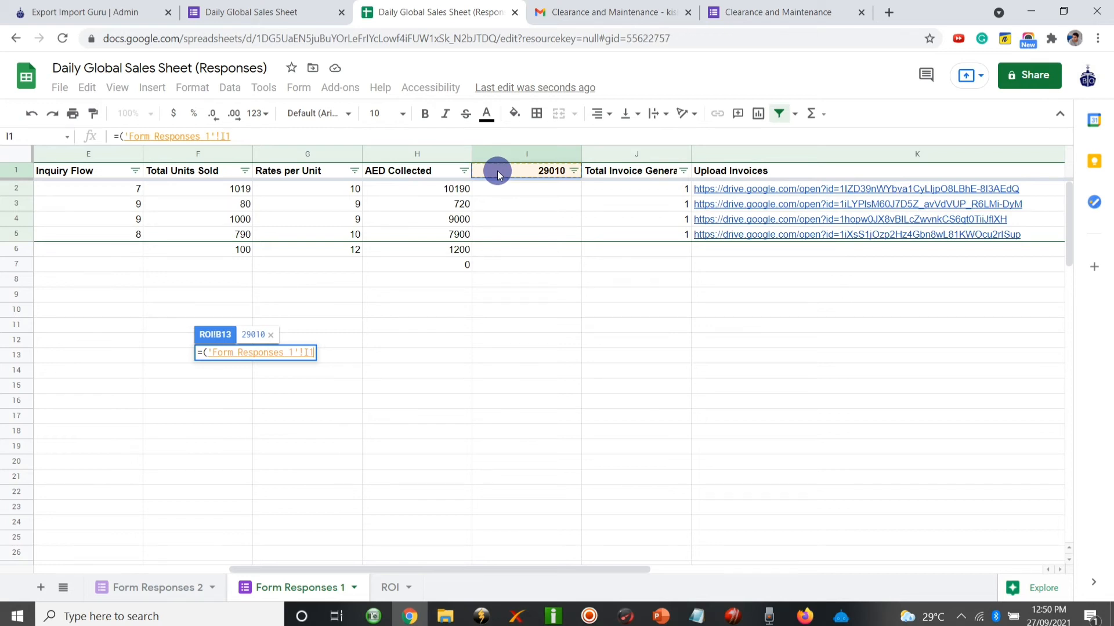
pyautogui.press('Return')
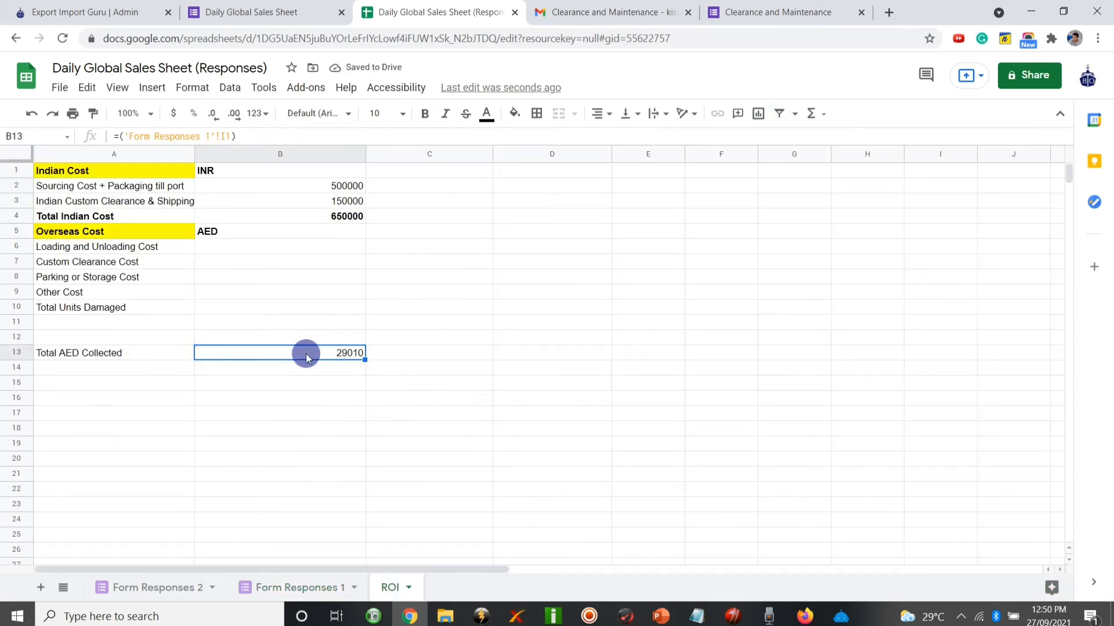
# Enter 150 units sold at a rate of 10 in row 7 of Form Responses 1, and check the linked total on the ROI sheet.
pyautogui.click(274, 587)
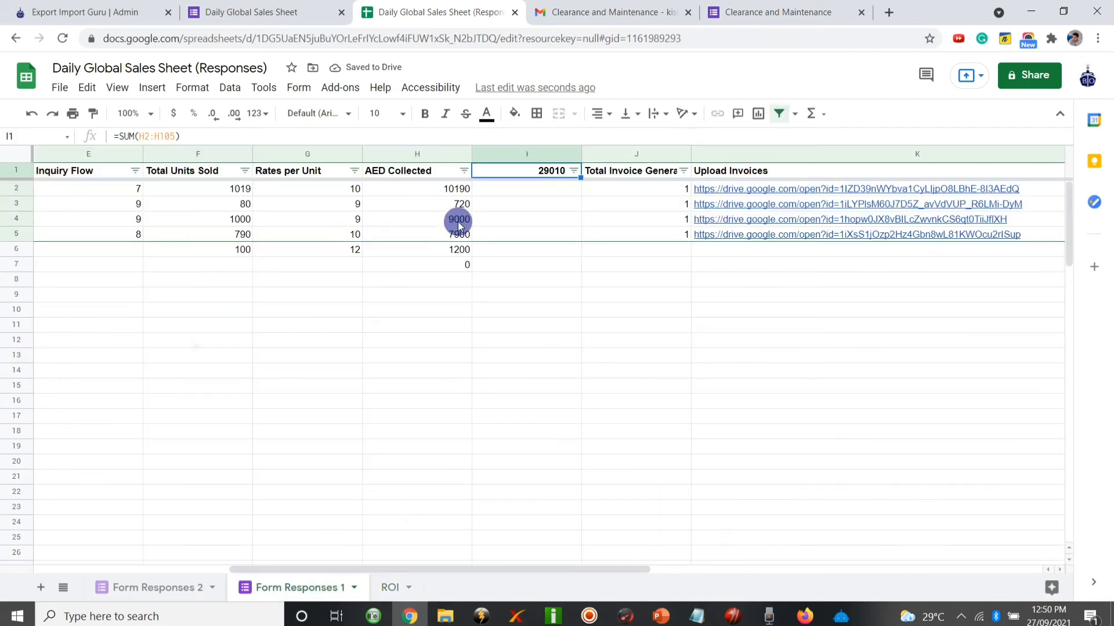
pyautogui.doubleClick(232, 267)
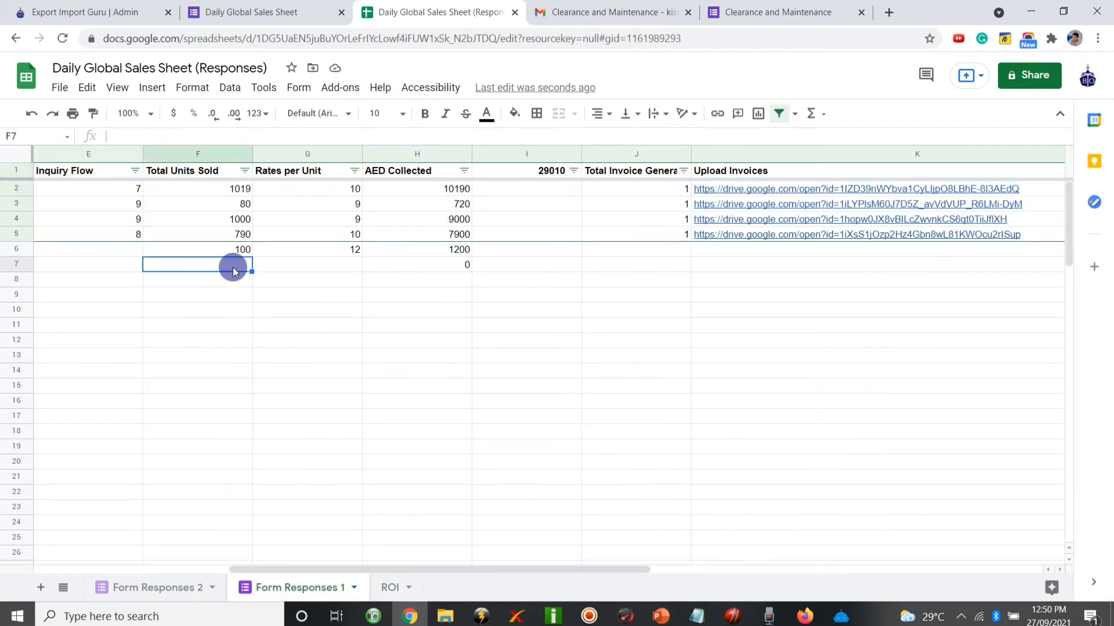
pyautogui.write('150')
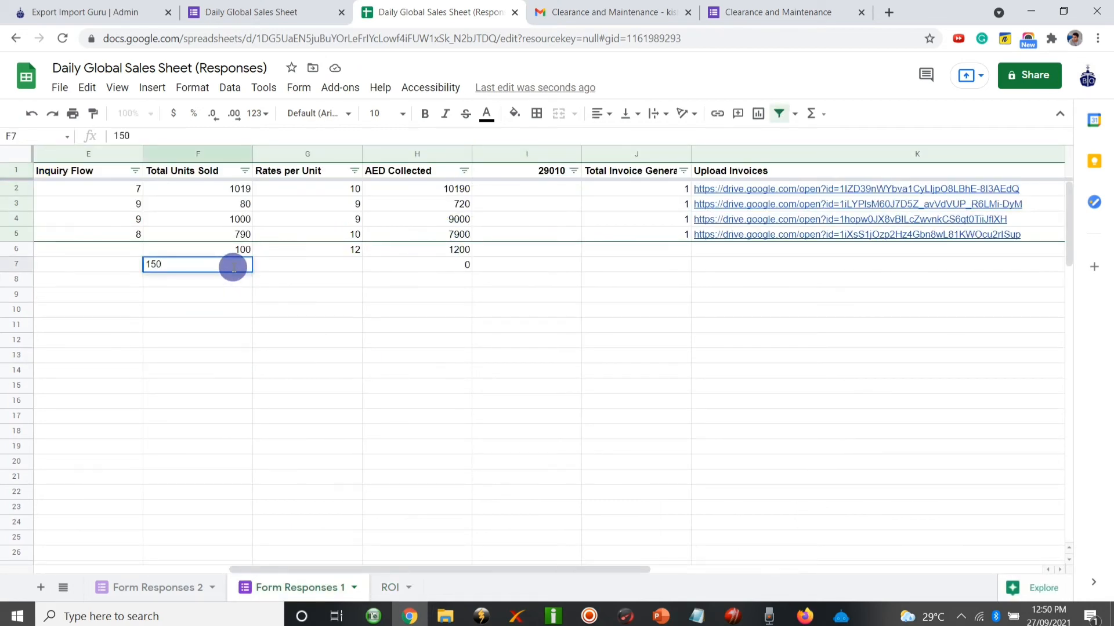
pyautogui.click(310, 262)
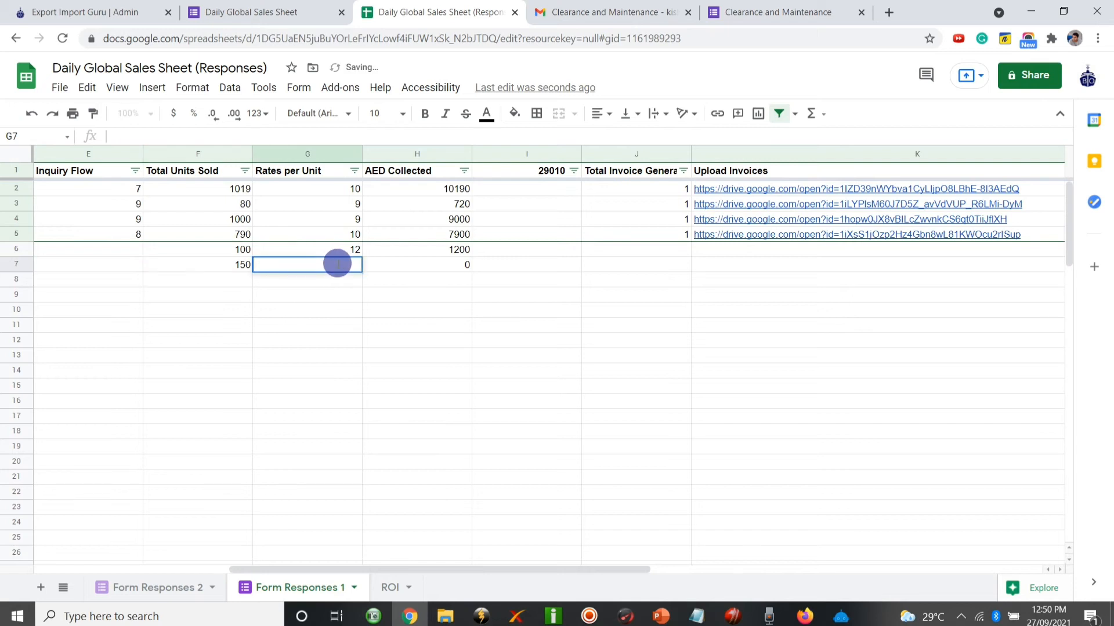
pyautogui.write('10')
pyautogui.click(423, 266)
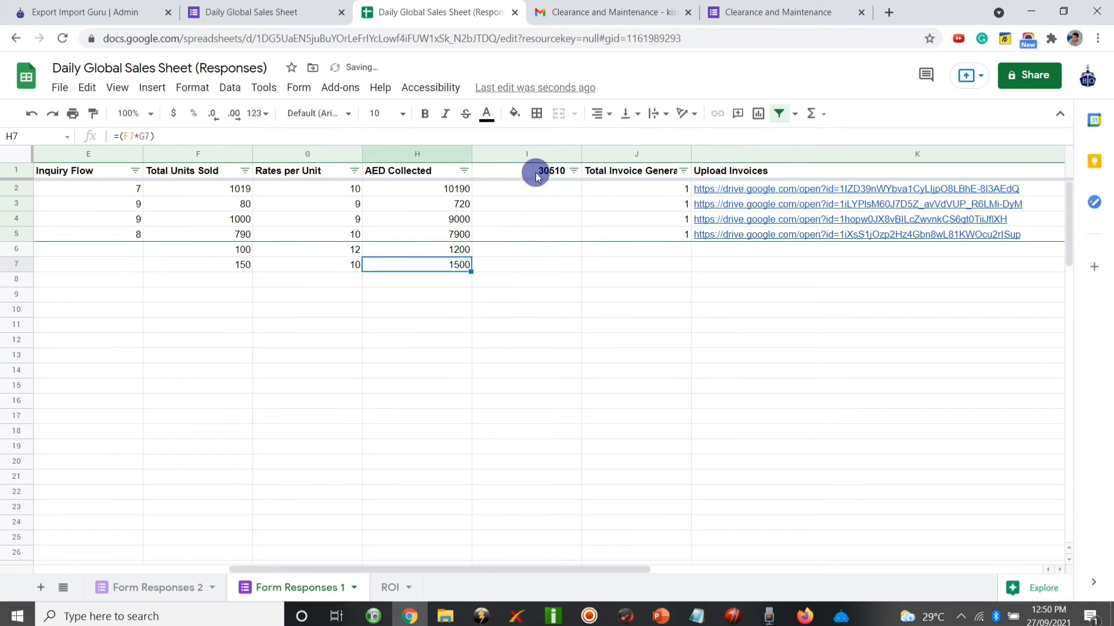
pyautogui.click(534, 172)
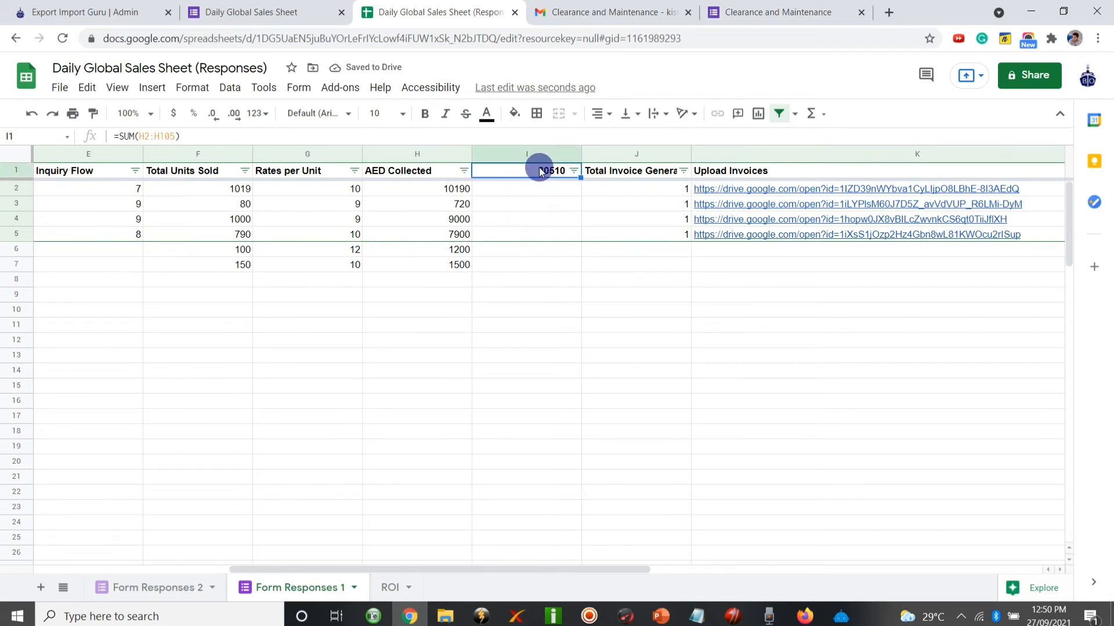
pyautogui.click(388, 588)
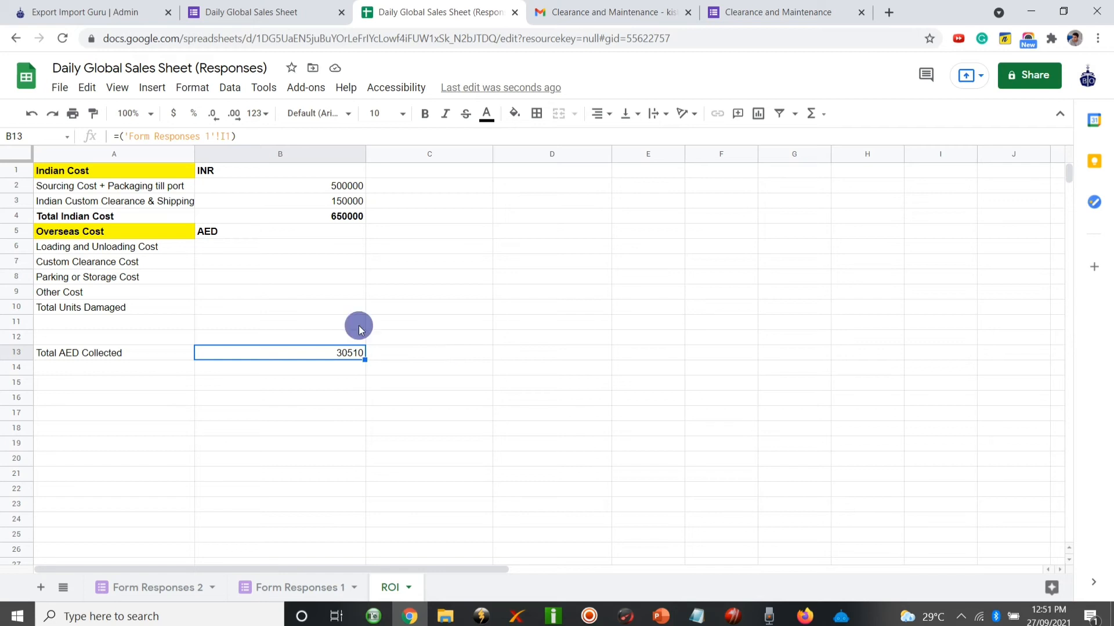
# Format the Total AED Collected label in A13 with a yellow fill and bold text.
pyautogui.click(155, 355)
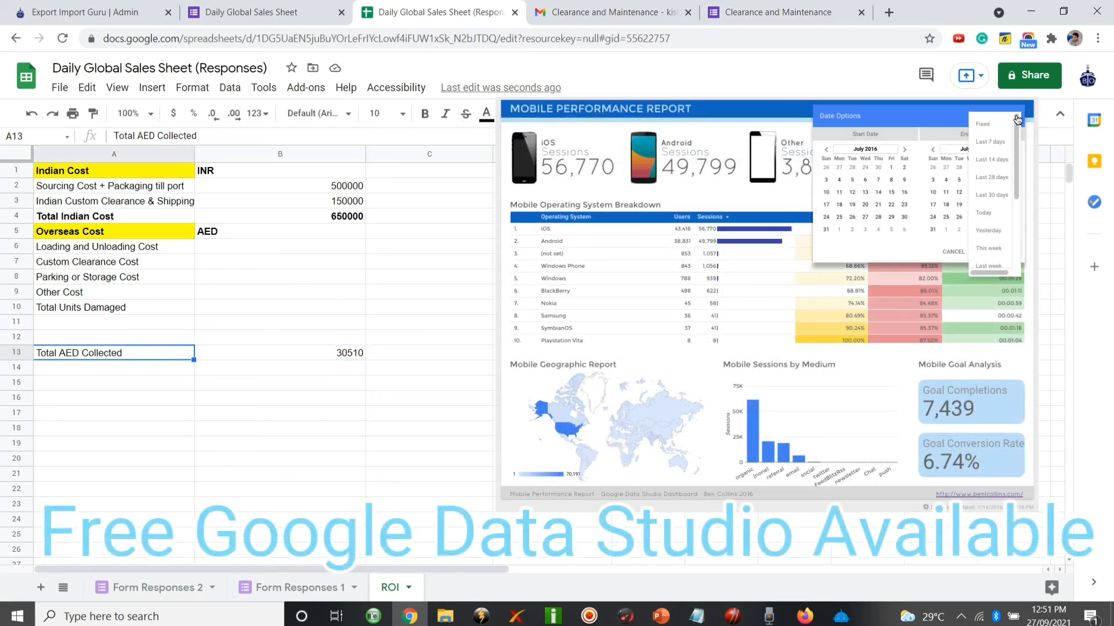
pyautogui.click(562, 174)
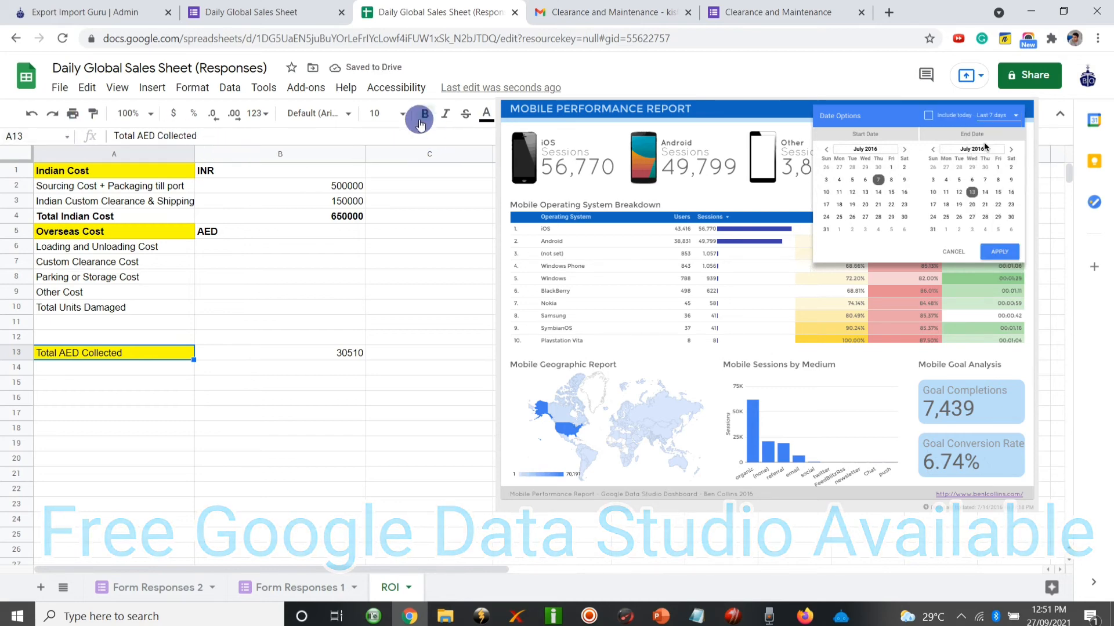
pyautogui.click(334, 346)
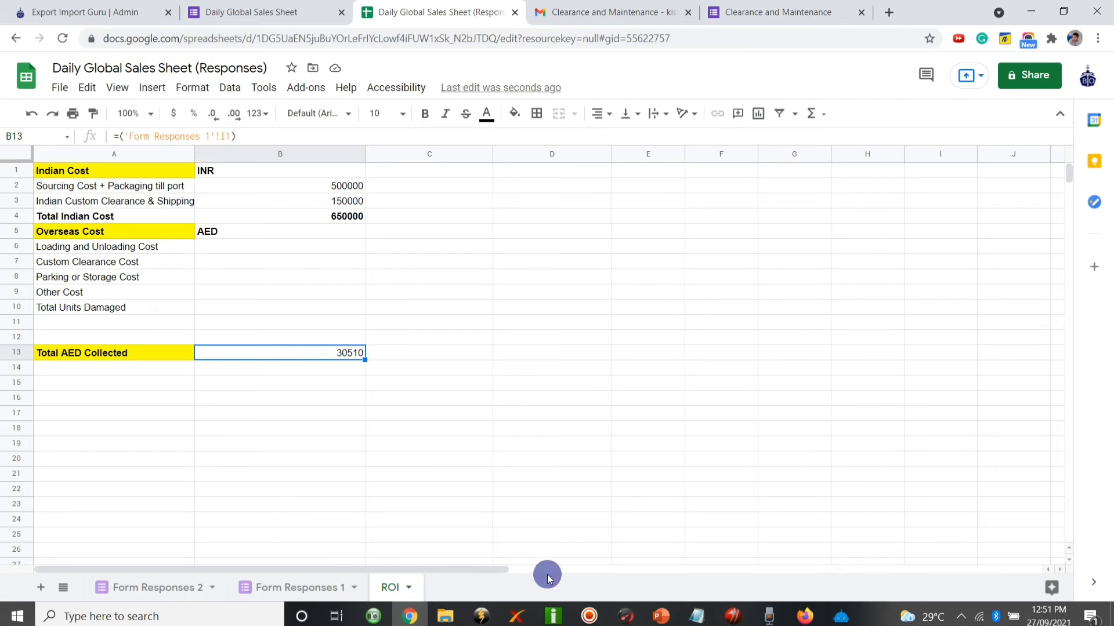
# Add the label Total Units in cell D1 of the ROI sheet.
pyautogui.click(563, 248)
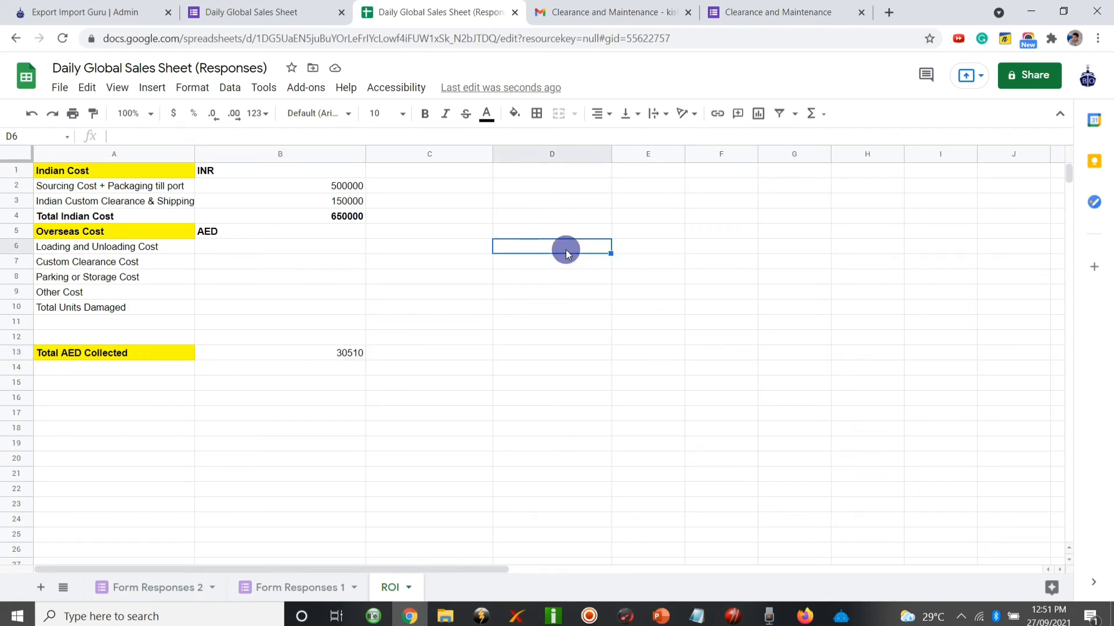
pyautogui.doubleClick(551, 246)
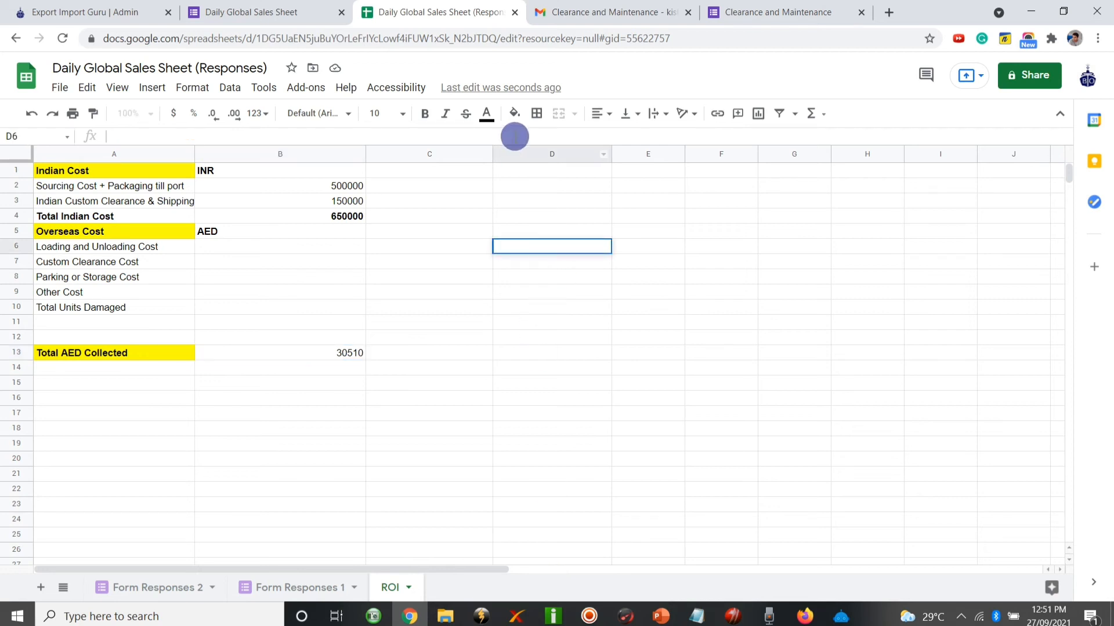
pyautogui.click(546, 172)
pyautogui.write('Tota')
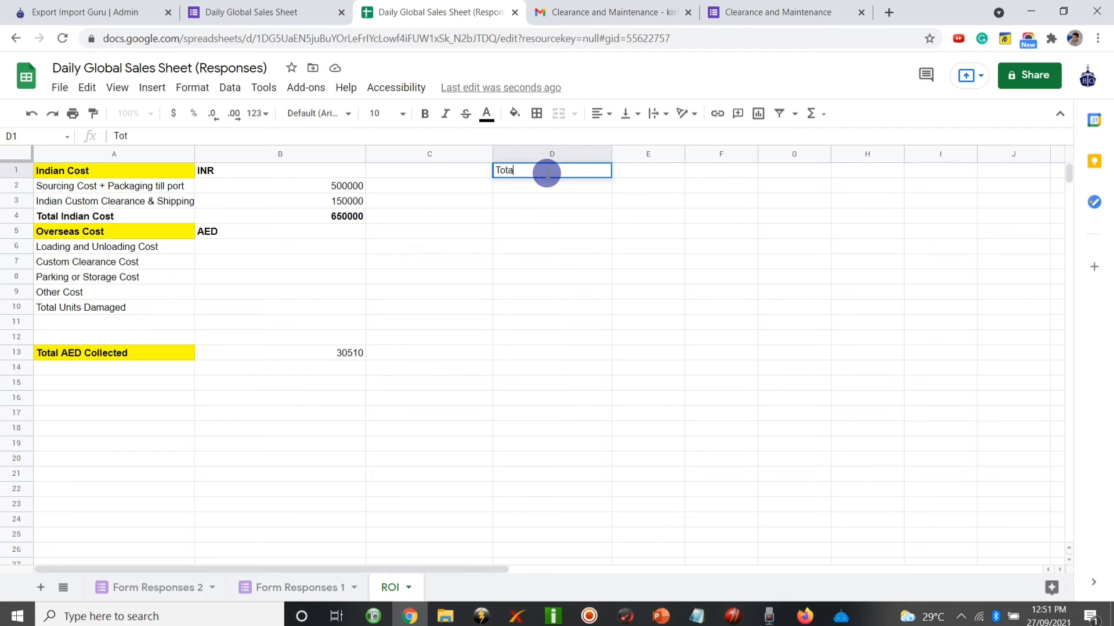
pyautogui.write('l BOc')
pyautogui.press('BackSpace')
pyautogui.press('BackSpace')
pyautogui.write('Units')
pyautogui.click(627, 174)
pyautogui.click(684, 156)
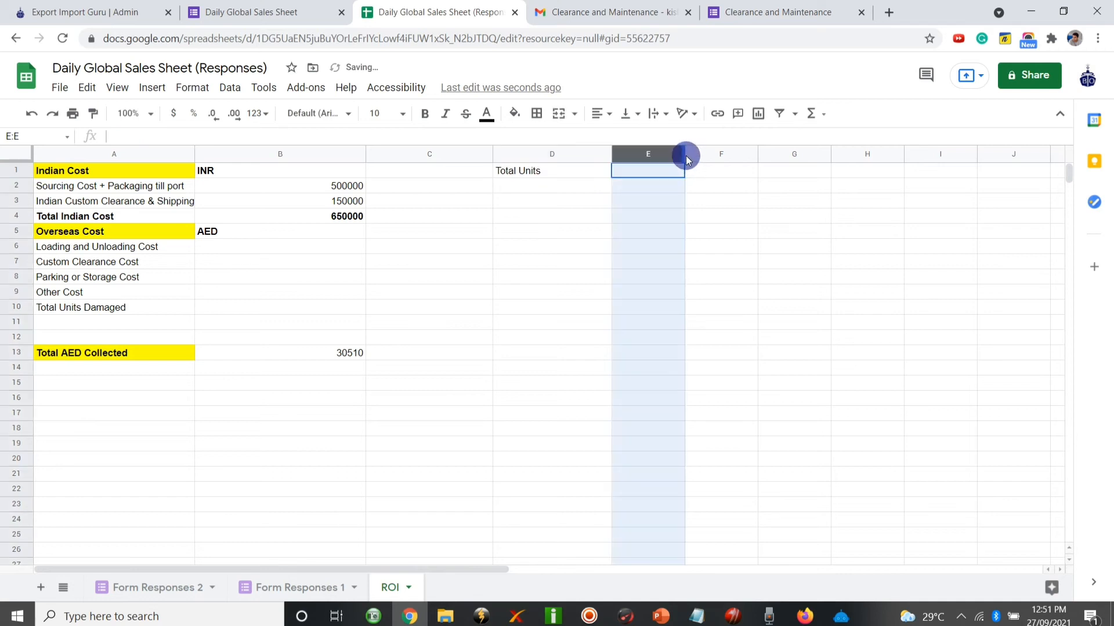
pyautogui.moveTo(693, 156); pyautogui.dragTo(713, 155)
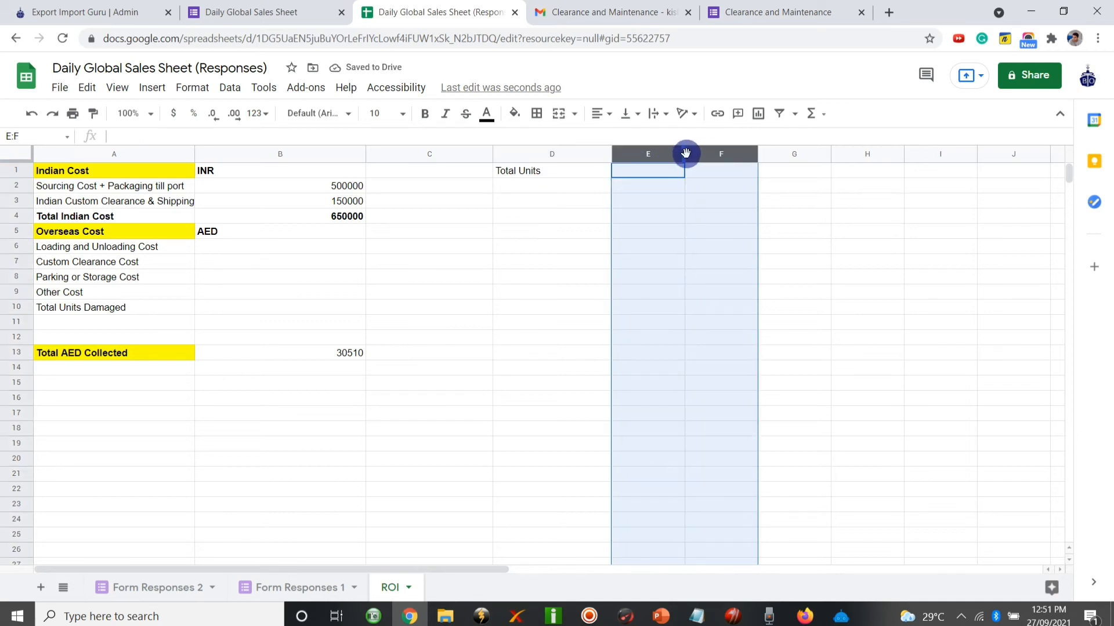
pyautogui.click(686, 153)
pyautogui.click(684, 153)
pyautogui.click(675, 181)
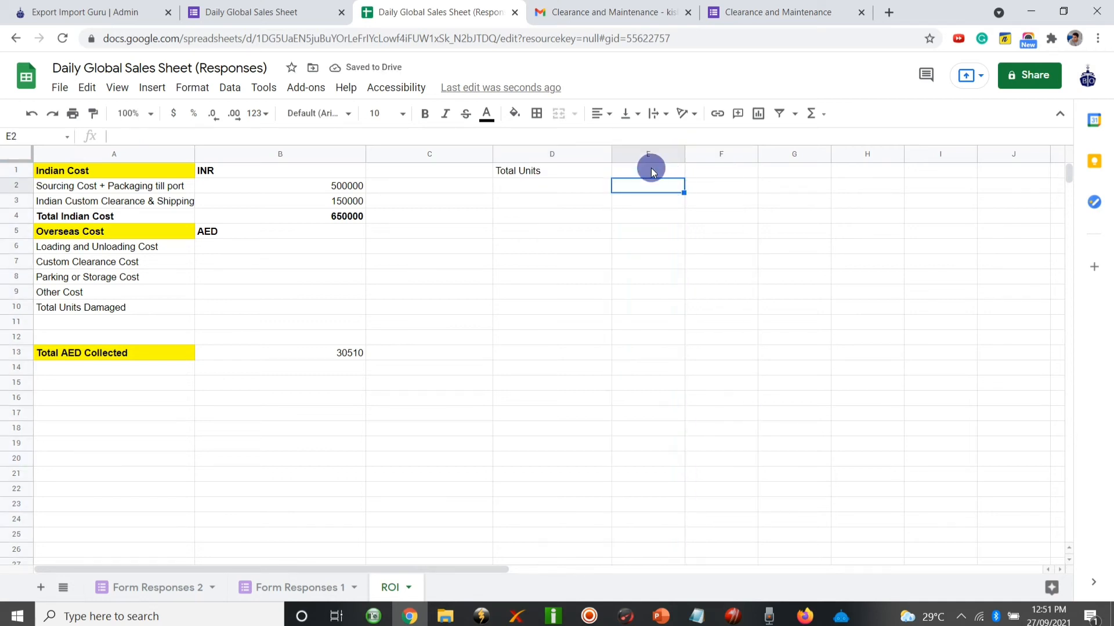
# Enter 3459 as the Total Units value in cell E1.
pyautogui.click(570, 168)
pyautogui.click(641, 169)
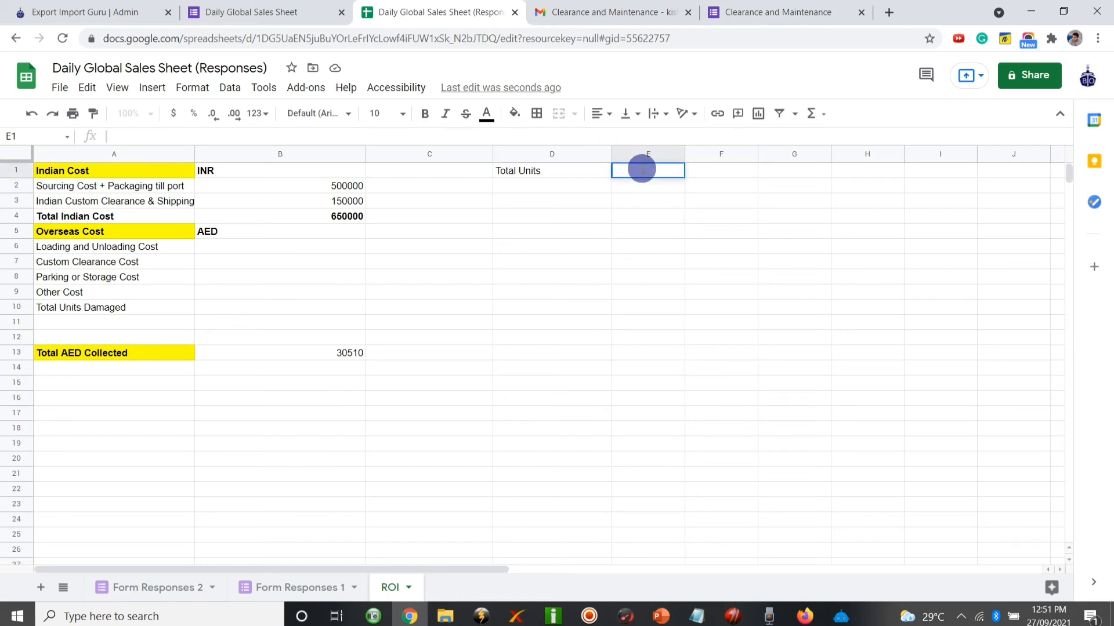
pyautogui.write('=')
pyautogui.press('BackSpace')
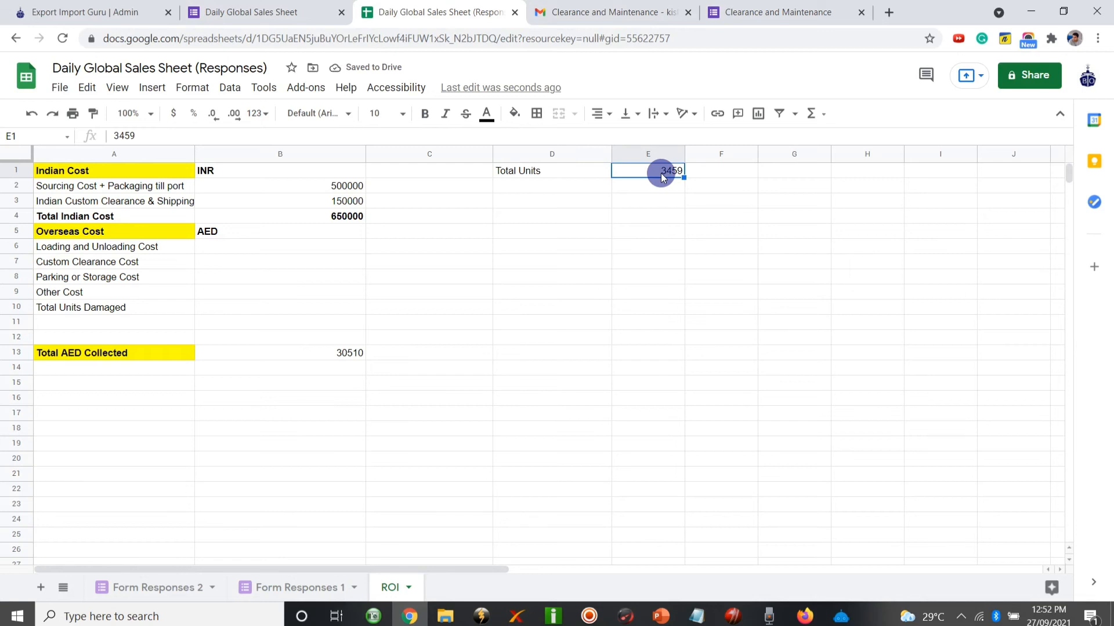
# Insert an empty column between Total Units Sold and Rates per Unit on the Form Responses 1 sheet.
pyautogui.click(559, 188)
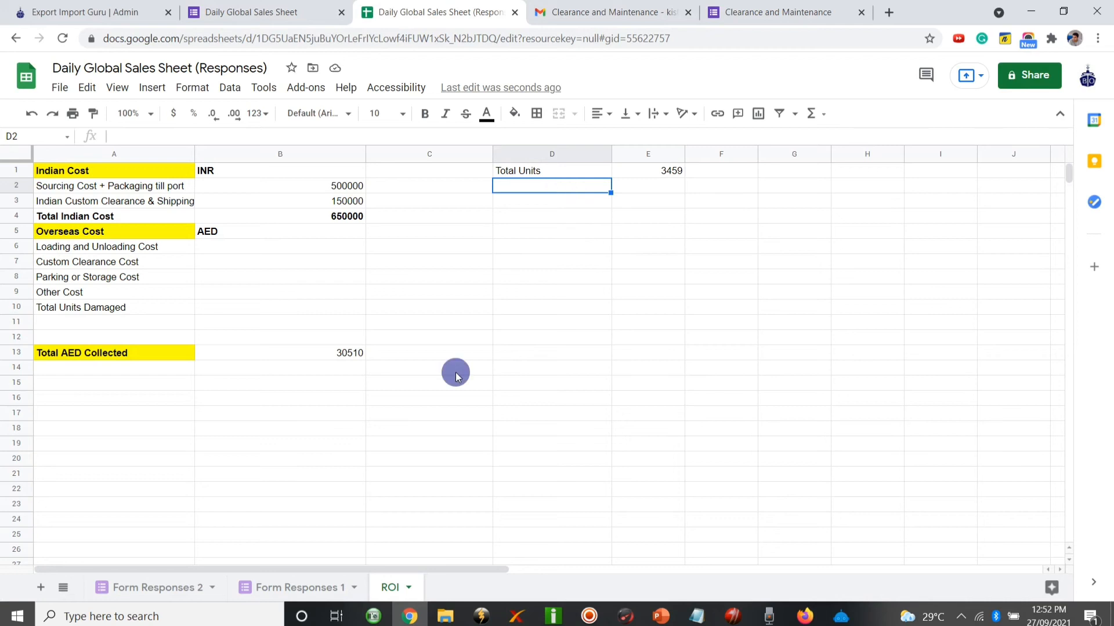
pyautogui.click(273, 587)
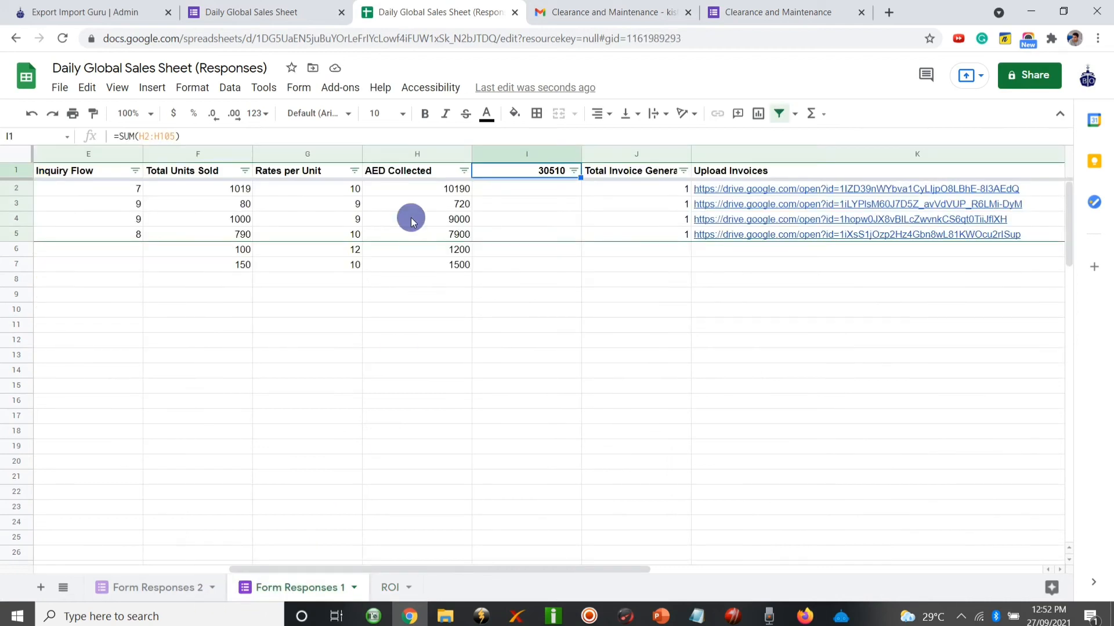
pyautogui.click(235, 175)
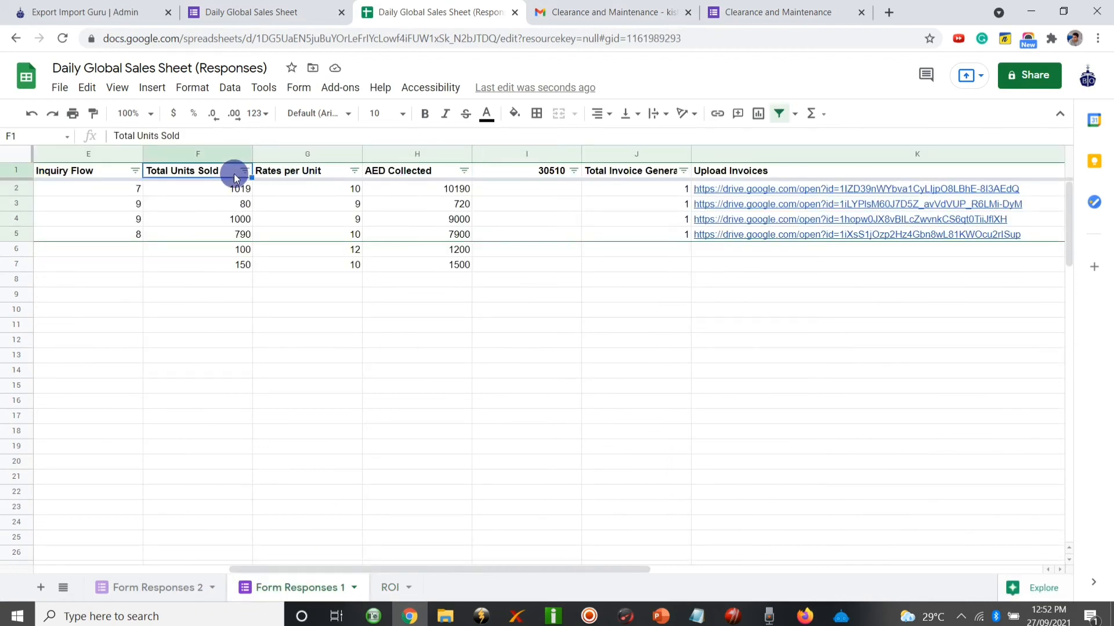
pyautogui.click(294, 149)
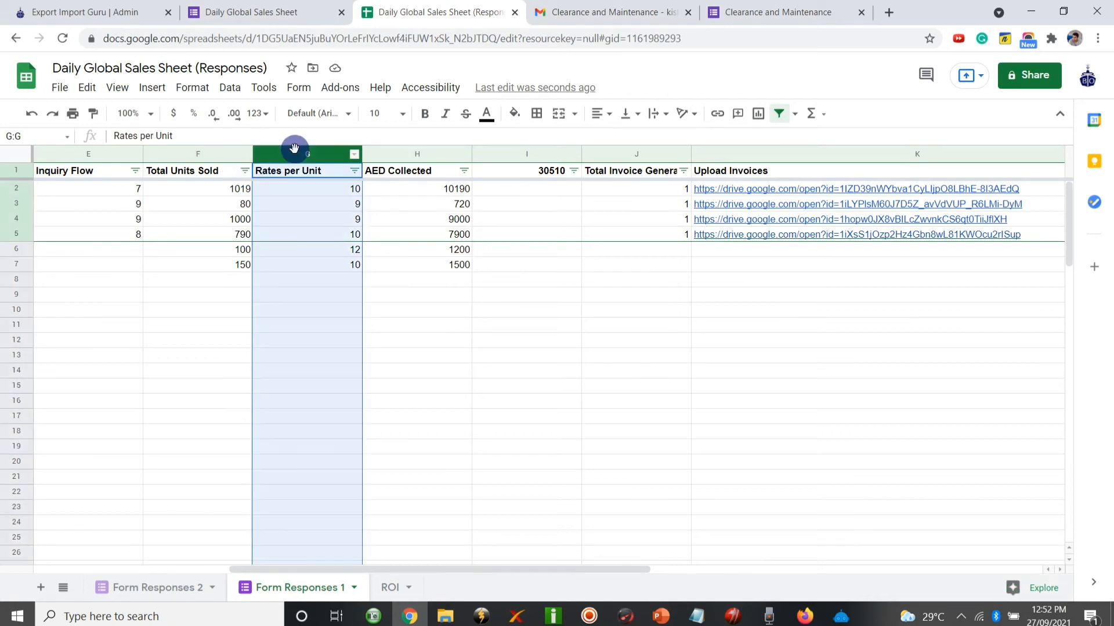
pyautogui.rightClick(294, 148)
pyautogui.click(343, 216)
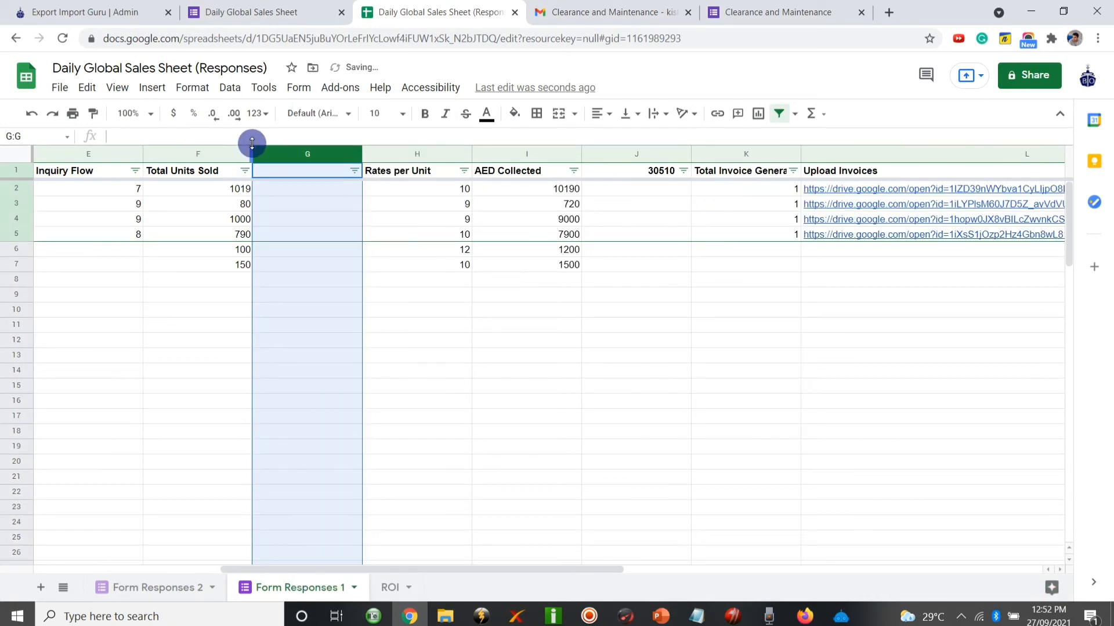
# Sum the Total Units Sold column in cell G1 with =SUM(F2:F105).
pyautogui.click(305, 174)
pyautogui.write('=')
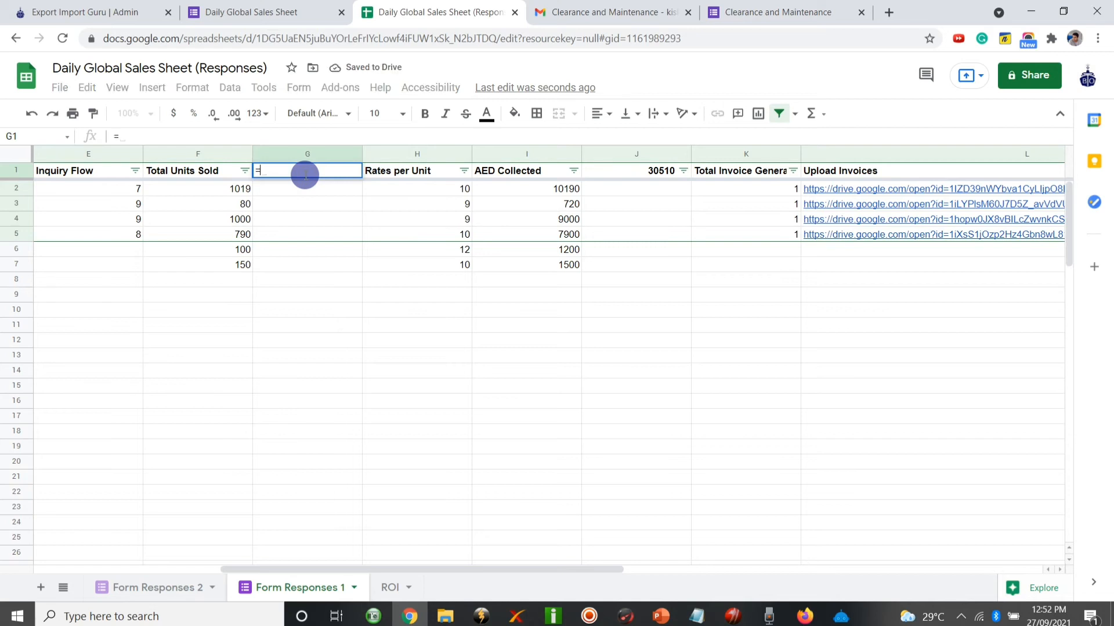
pyautogui.write('SUM(')
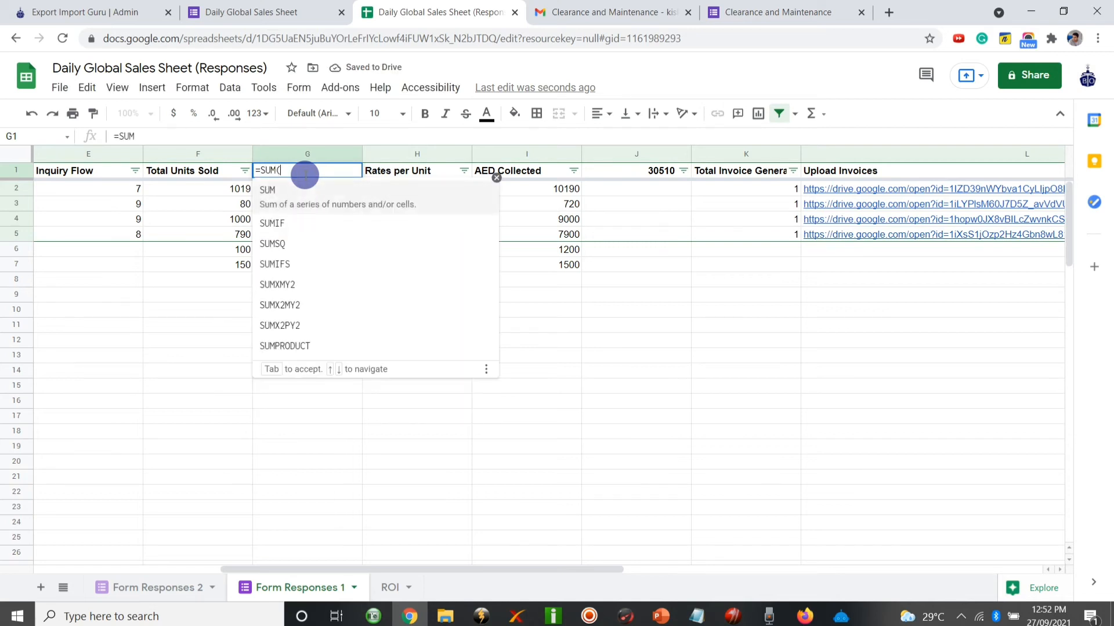
pyautogui.click(236, 192)
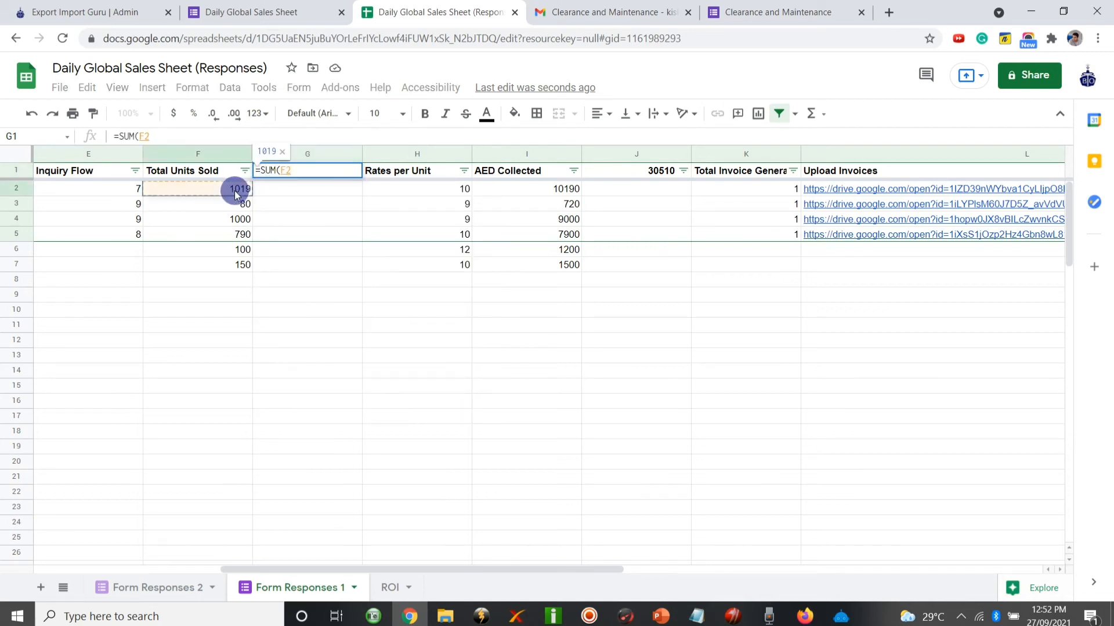
pyautogui.hotkey('ctrl', 'shift', 'Down')
pyautogui.hotkey('ctrl', 'shift', 'Down')
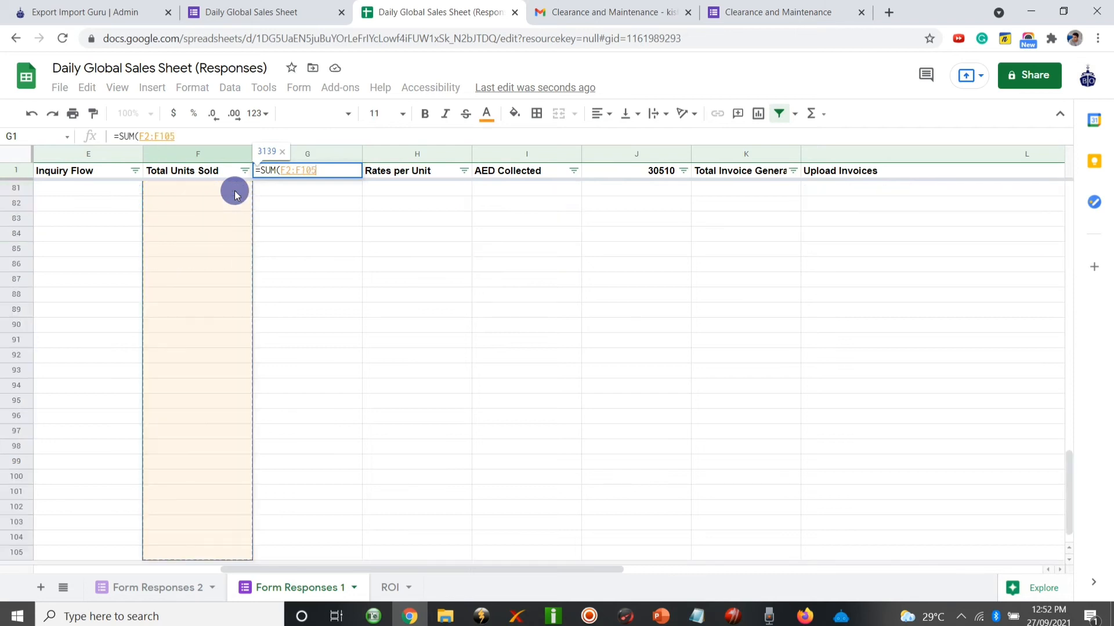
pyautogui.press('Return')
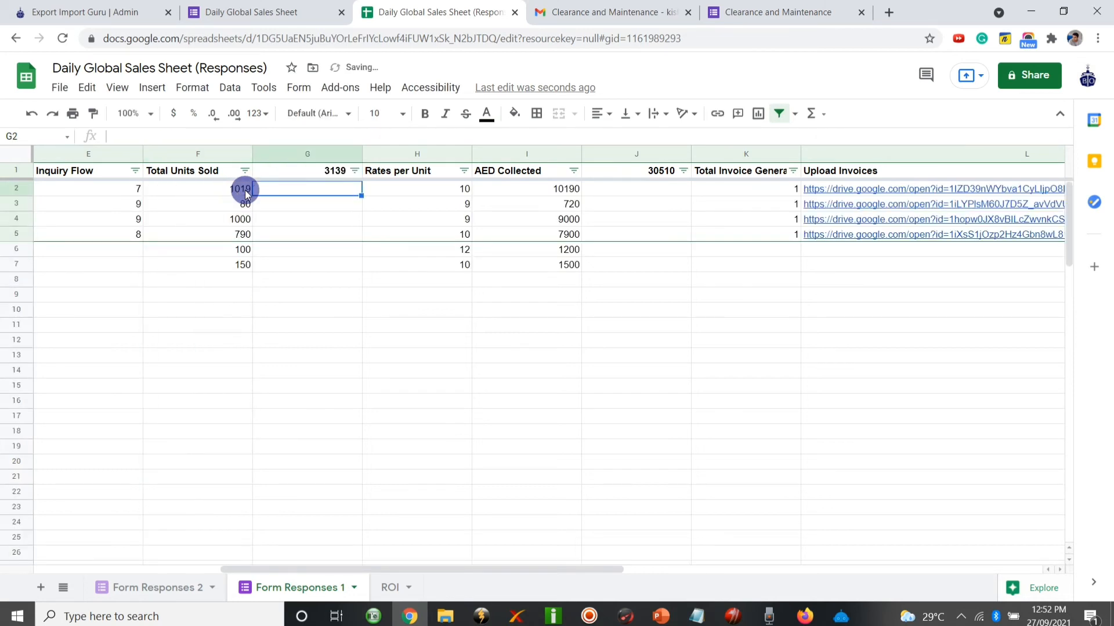
pyautogui.click(315, 174)
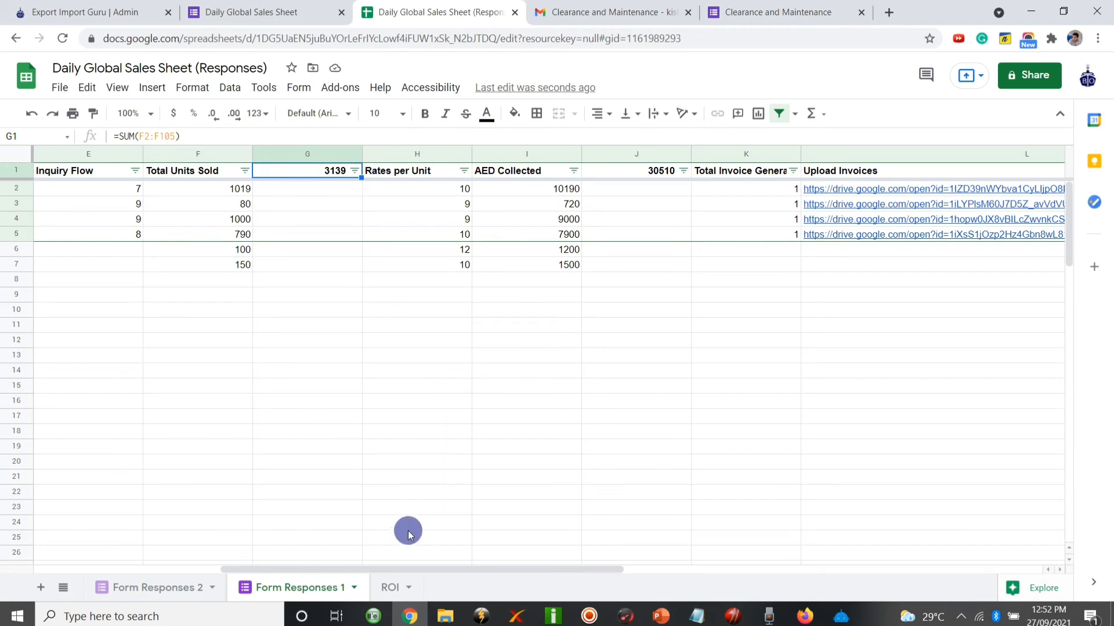
# Add the label Total Units Sold in cell D2 of the ROI sheet.
pyautogui.click(390, 587)
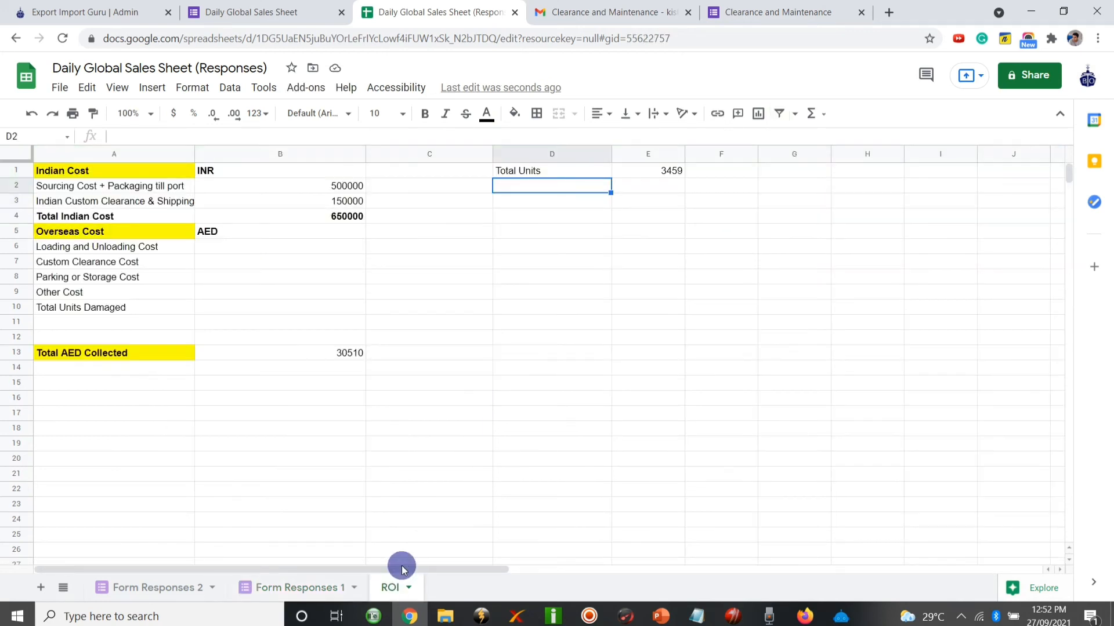
pyautogui.doubleClick(559, 186)
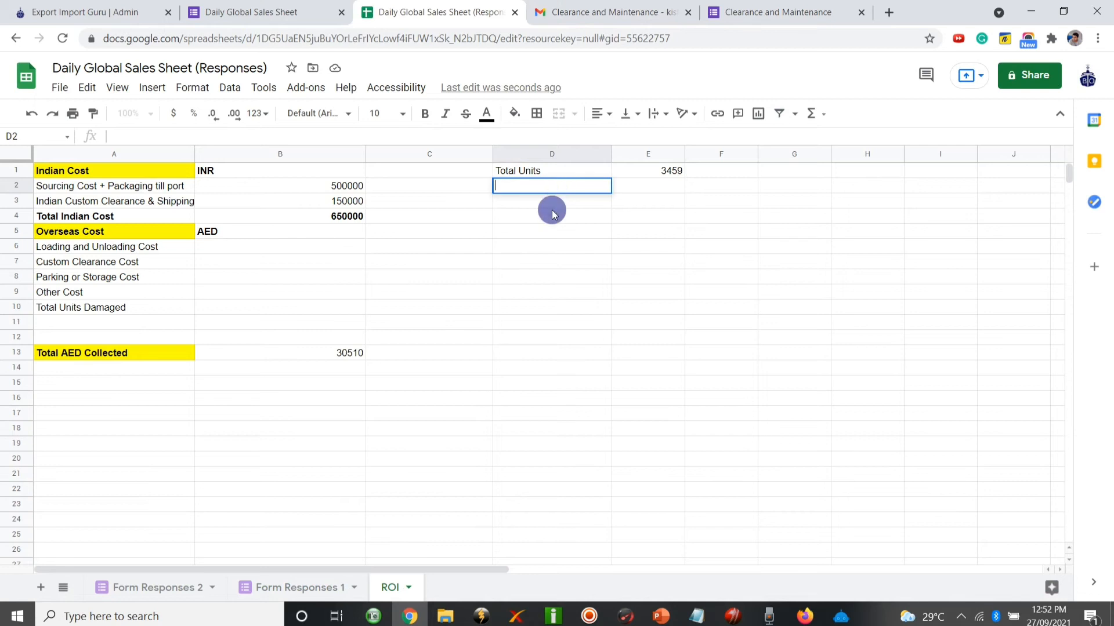
pyautogui.write('Tot')
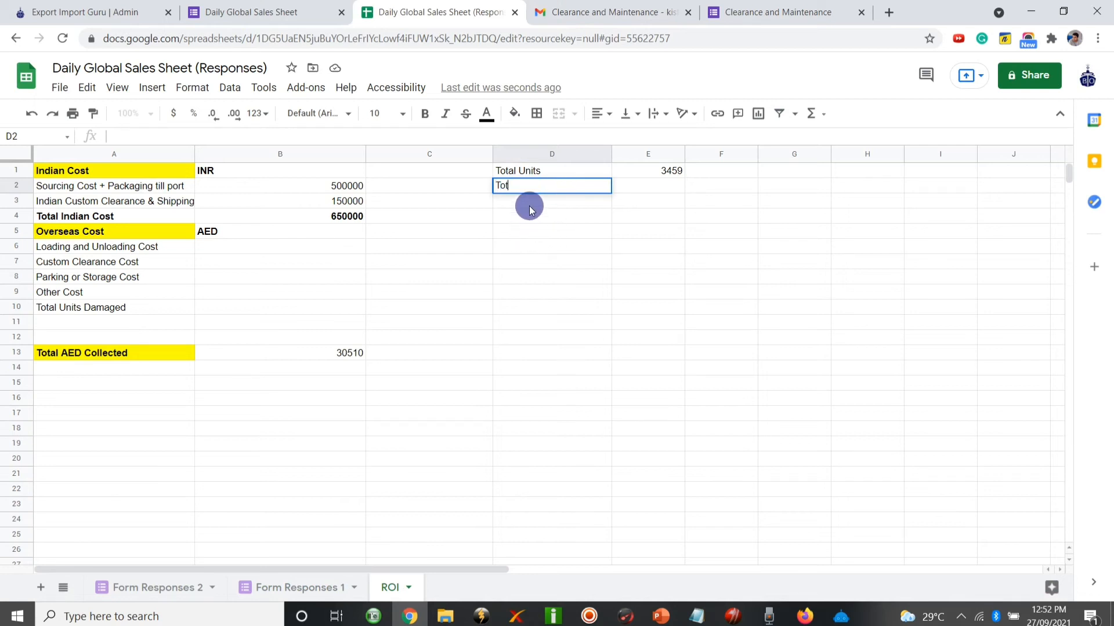
pyautogui.write('al Units Sold')
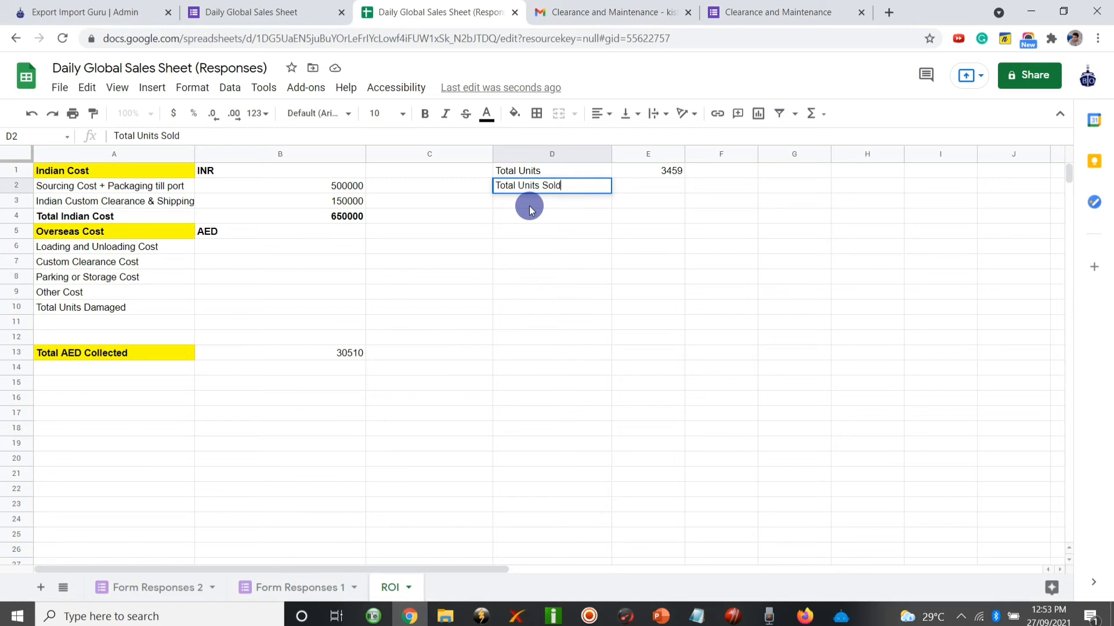
# Link cell E2 of the ROI sheet to the units sum in cell G1 of Form Responses 1.
pyautogui.click(646, 185)
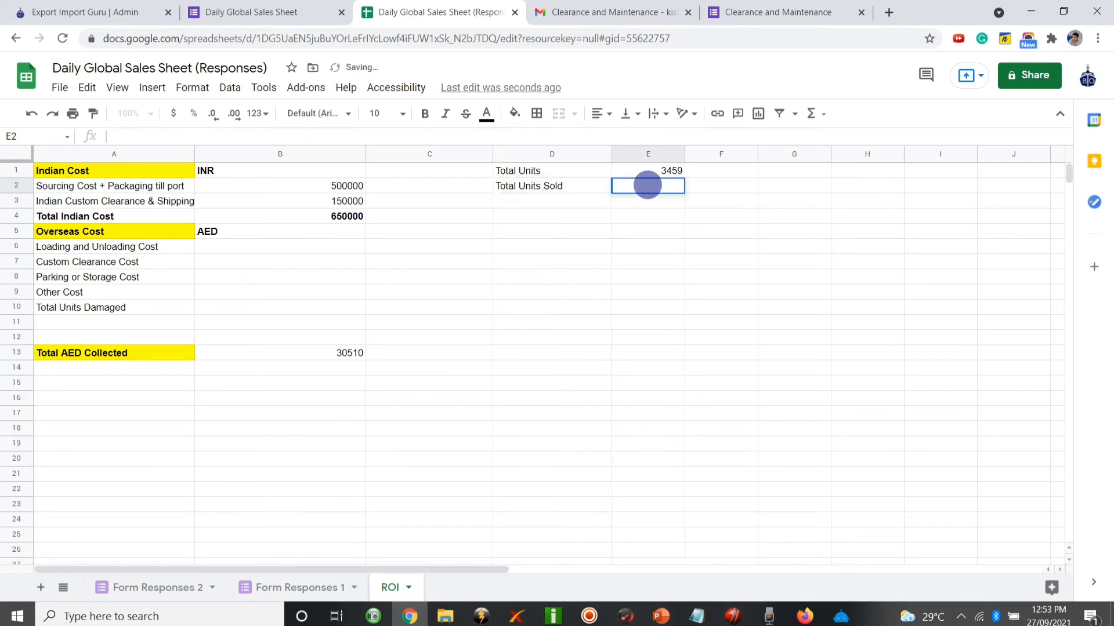
pyautogui.write('=(')
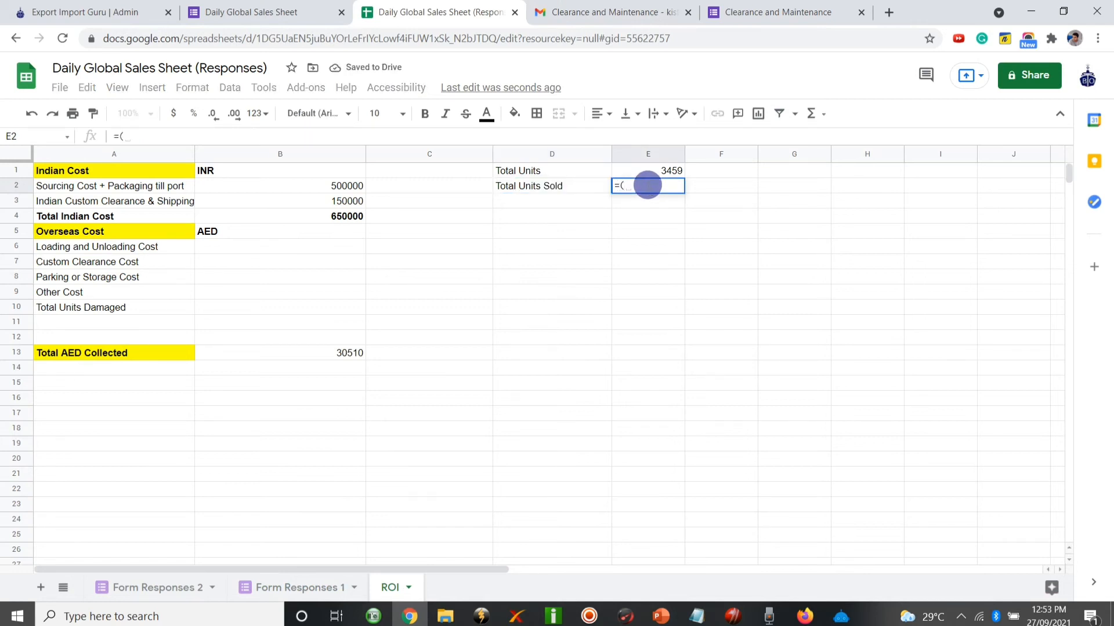
pyautogui.click(263, 588)
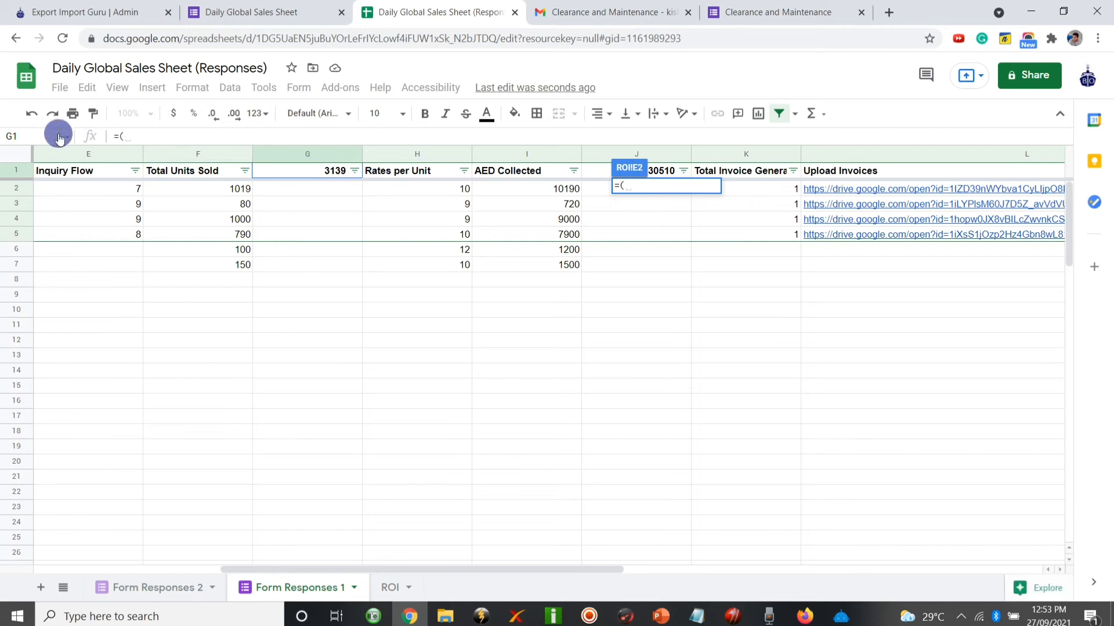
pyautogui.click(303, 172)
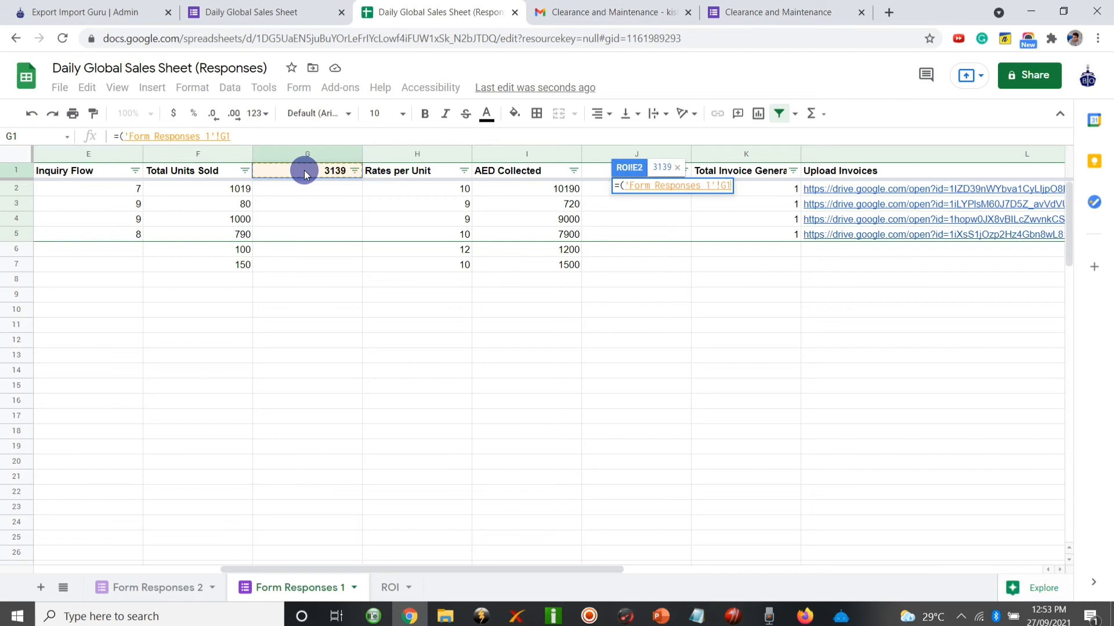
pyautogui.press('Return')
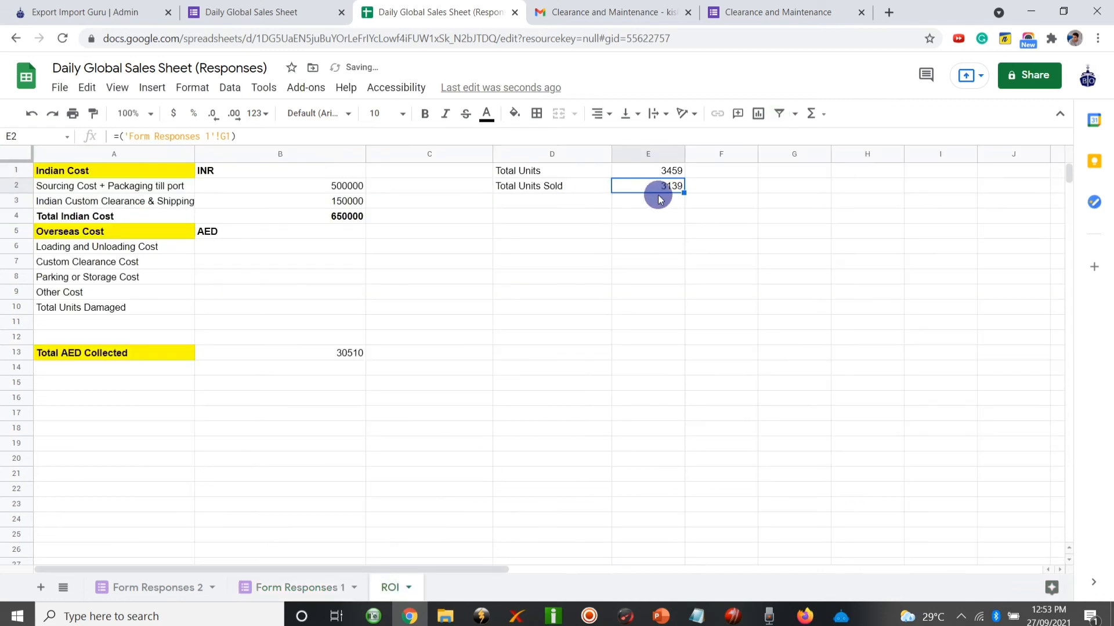
# Add the label Total Left to sell in cell D3 of the ROI sheet.
pyautogui.click(525, 200)
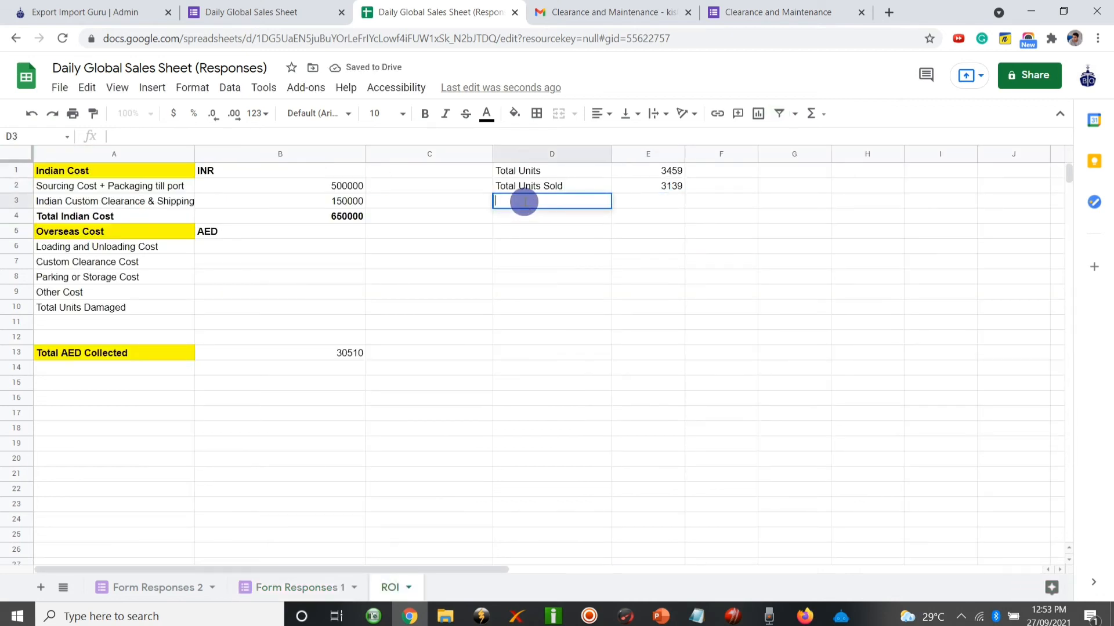
pyautogui.write('Total Le')
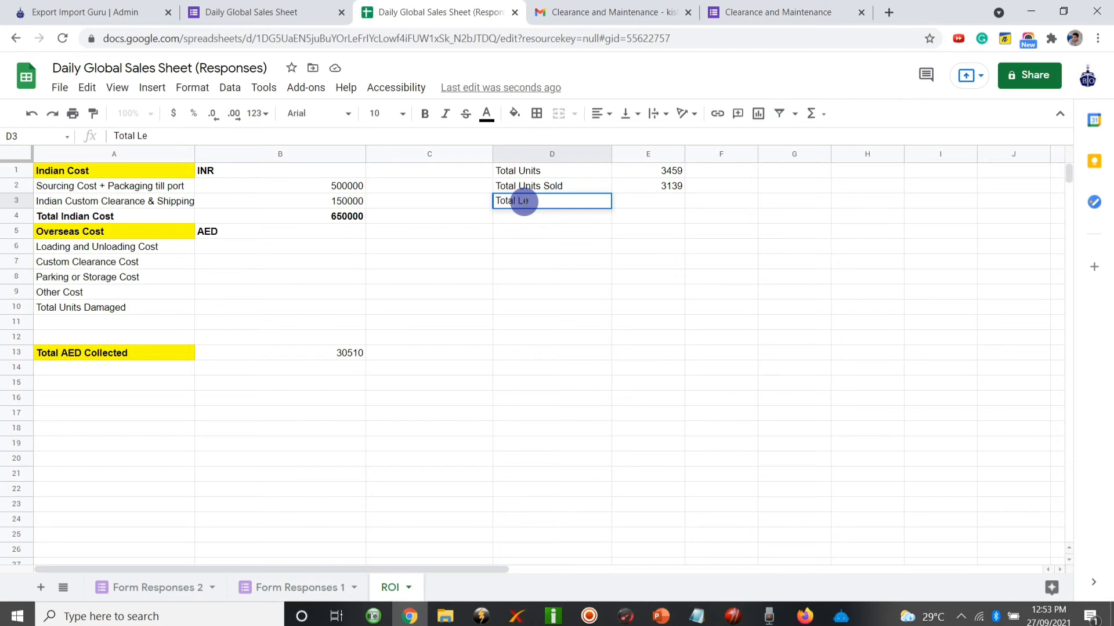
pyautogui.write('ft to sell')
# Calculate the units left to sell in cell E3 with the formula =E1-E2.
pyautogui.click(674, 187)
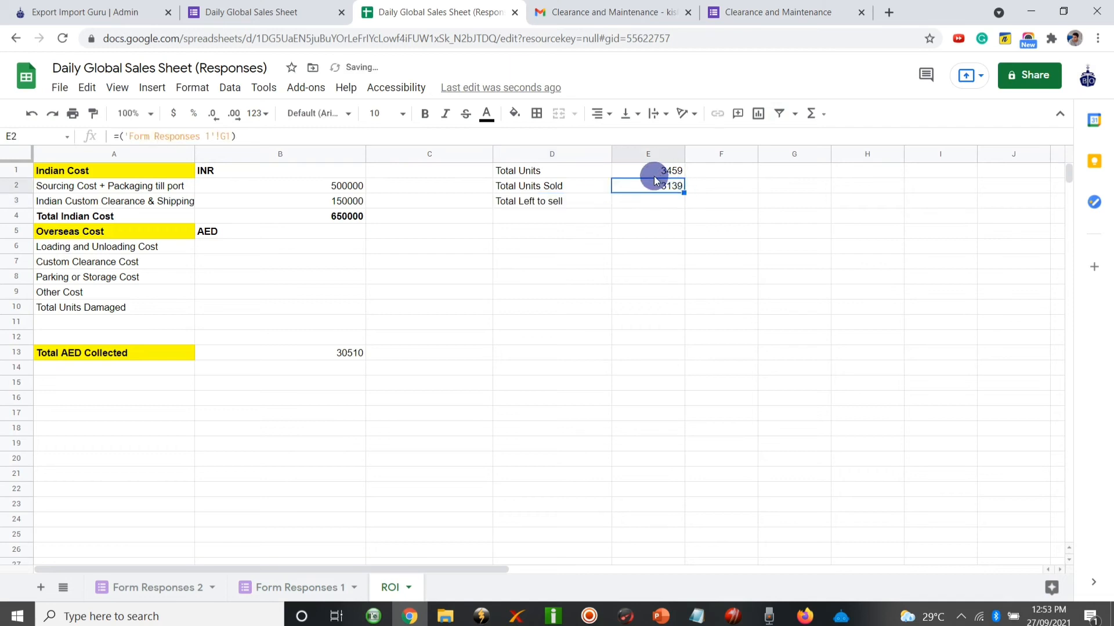
pyautogui.click(652, 203)
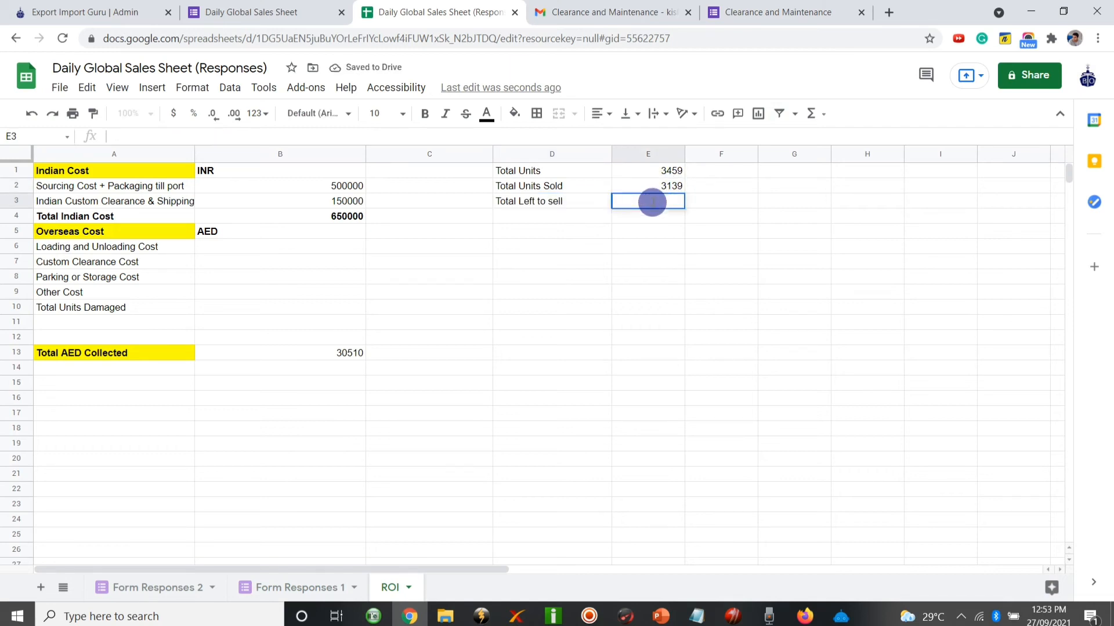
pyautogui.write('=')
pyautogui.click(650, 175)
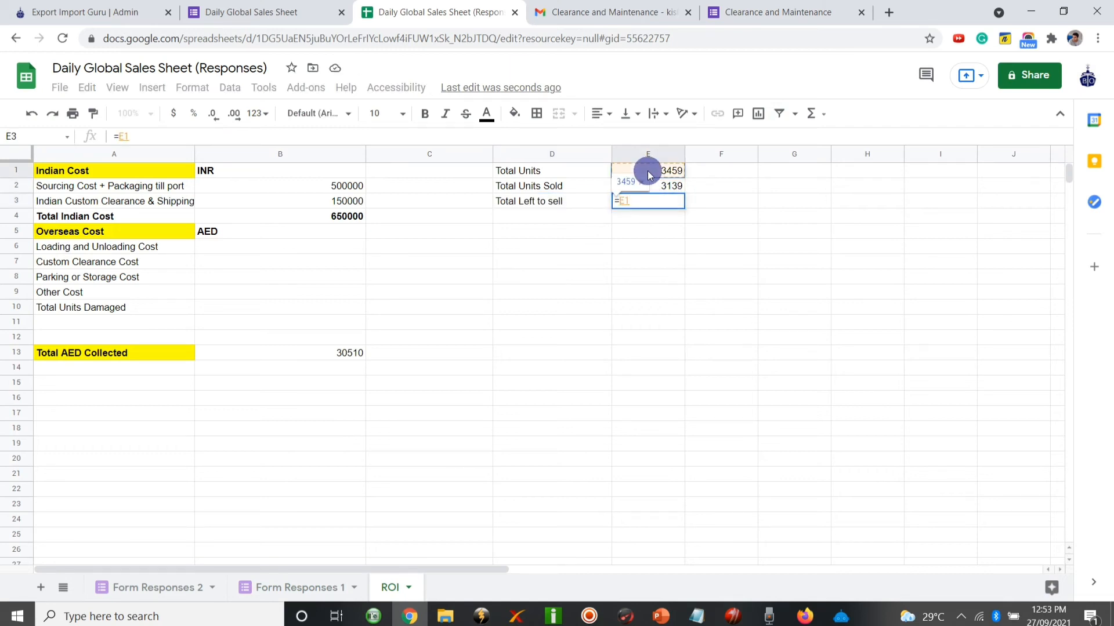
pyautogui.write('-')
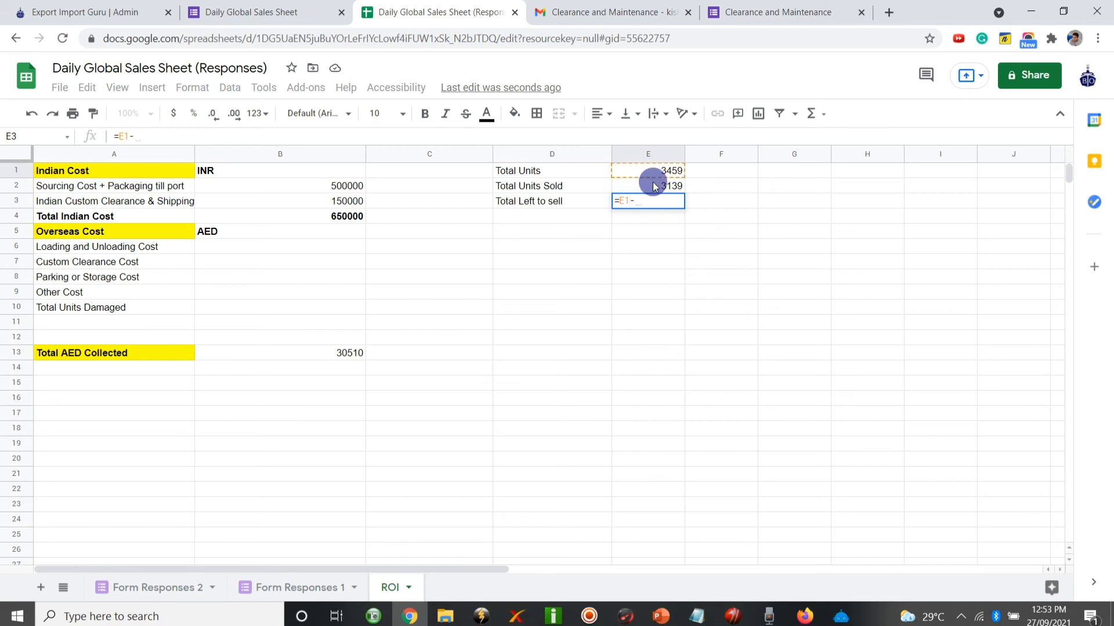
pyautogui.click(654, 187)
pyautogui.press('Return')
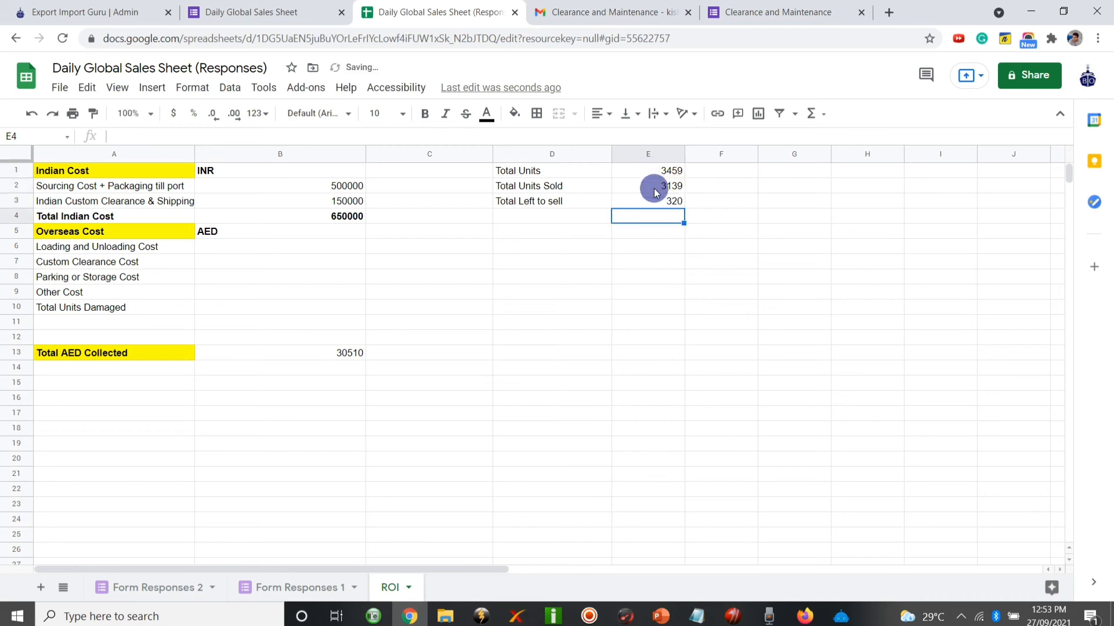
# Highlight the Total Left to sell value in E3 with an orange fill.
pyautogui.click(660, 204)
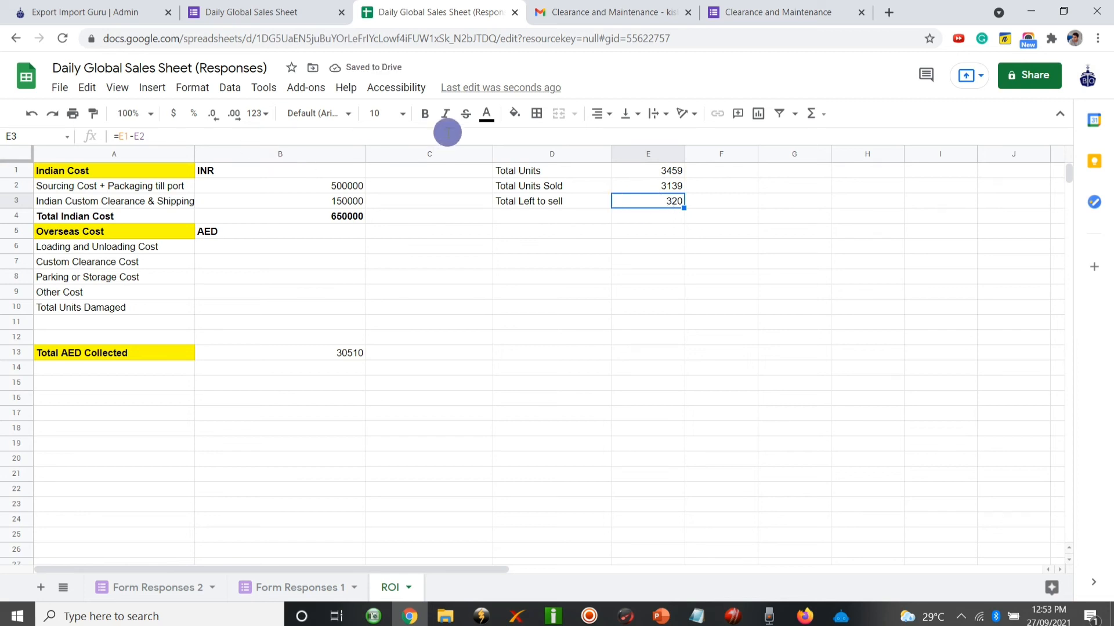
pyautogui.click(514, 113)
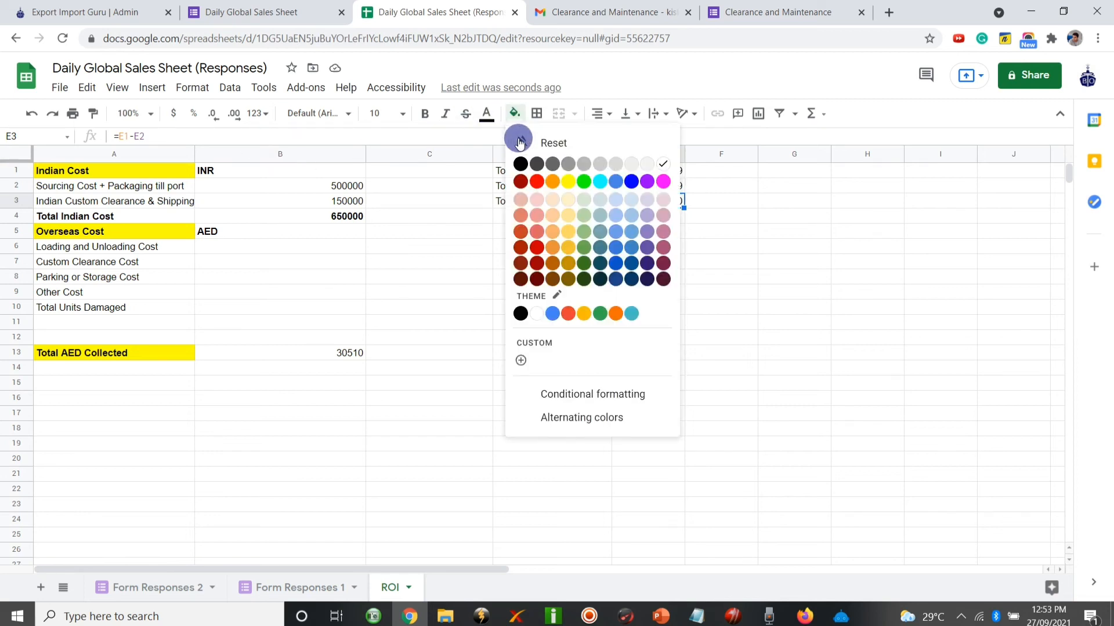
pyautogui.click(553, 182)
pyautogui.click(746, 243)
pyautogui.scroll(-1, 747, 247)
pyautogui.scroll(1, 746, 246)
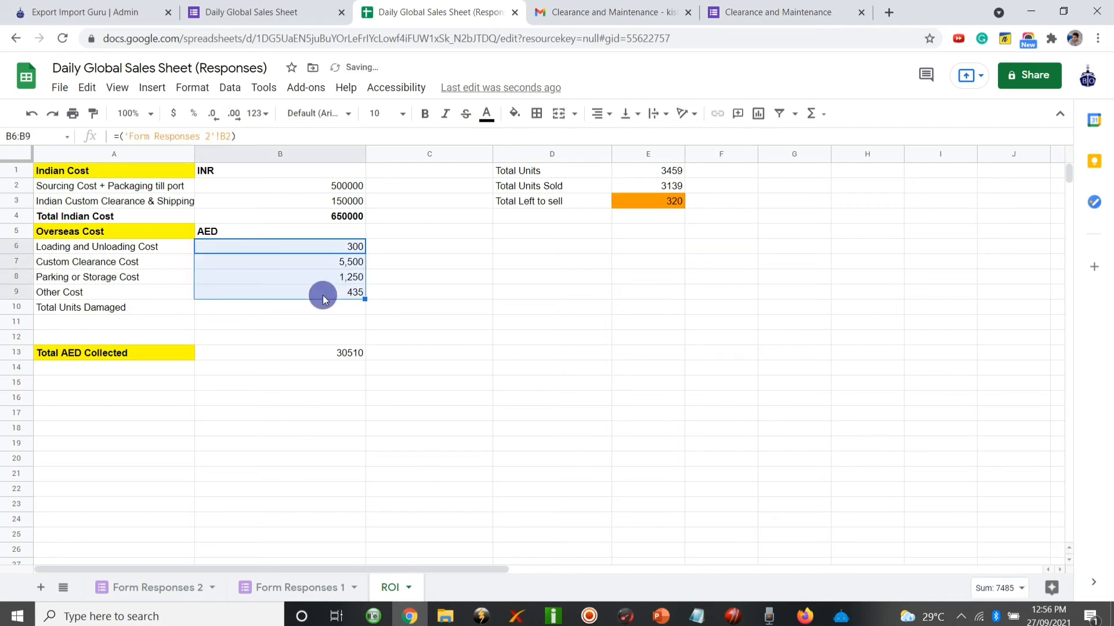
pyautogui.click(421, 283)
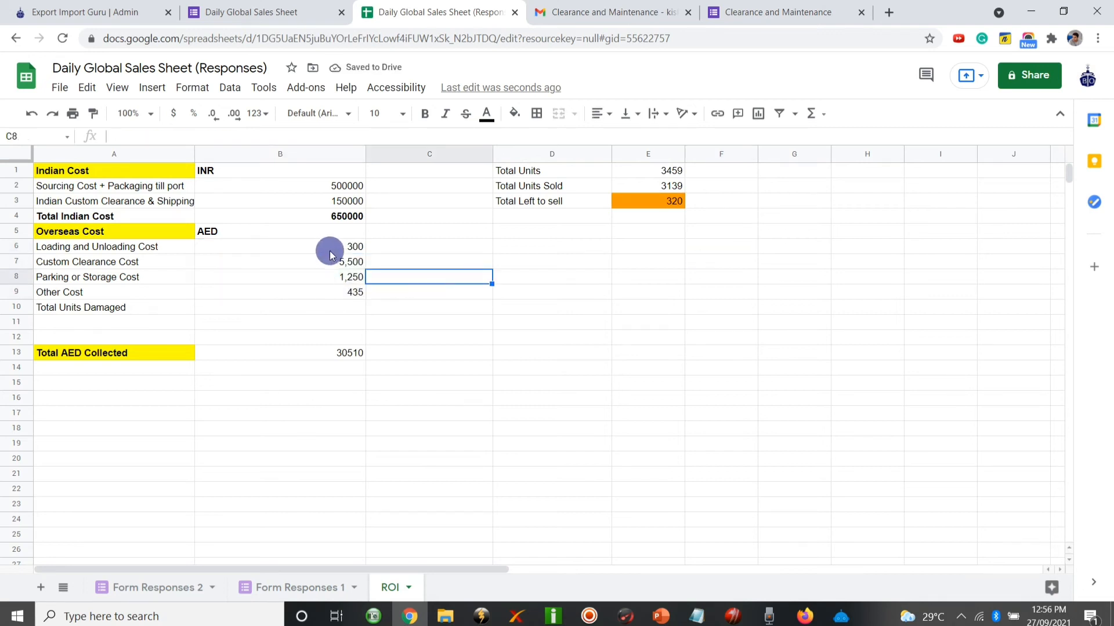
pyautogui.moveTo(322, 247); pyautogui.dragTo(321, 290)
pyautogui.click(389, 297)
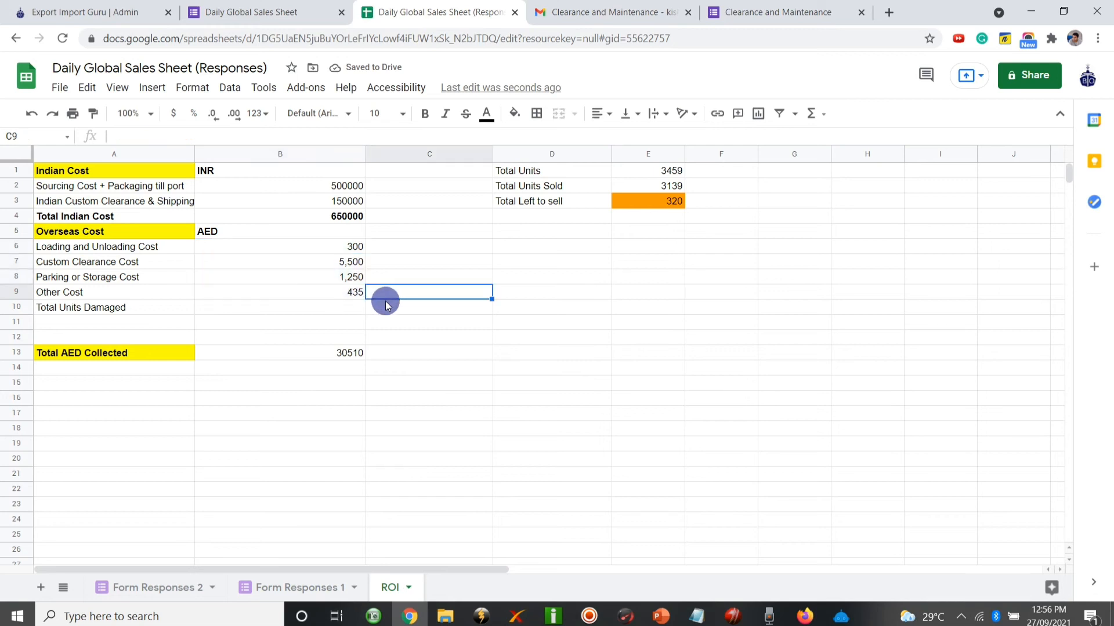
pyautogui.click(332, 324)
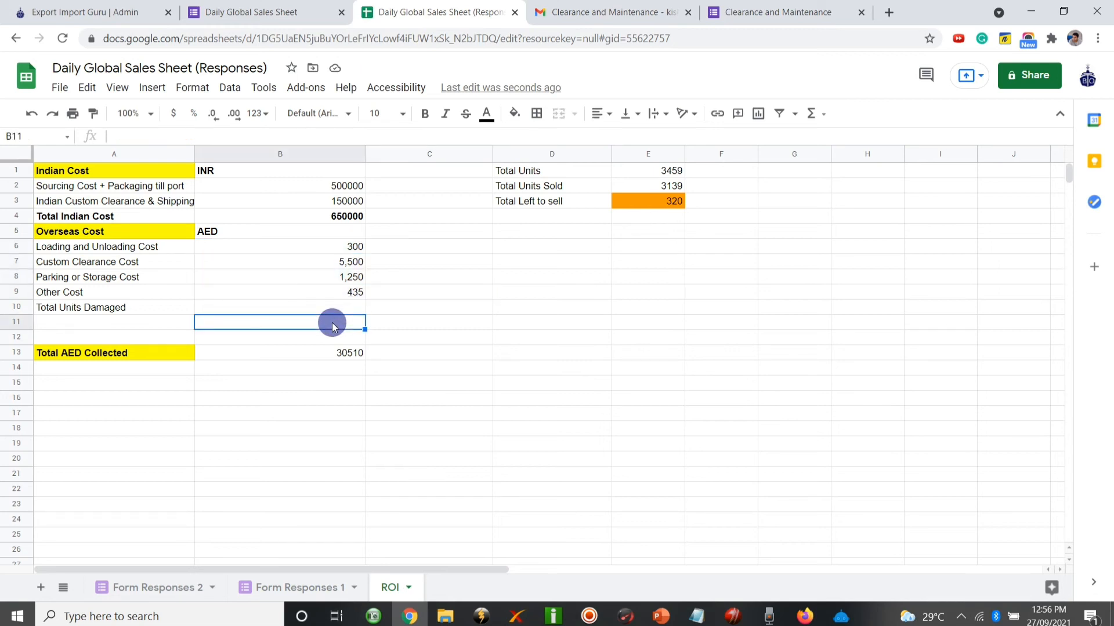
pyautogui.click(327, 312)
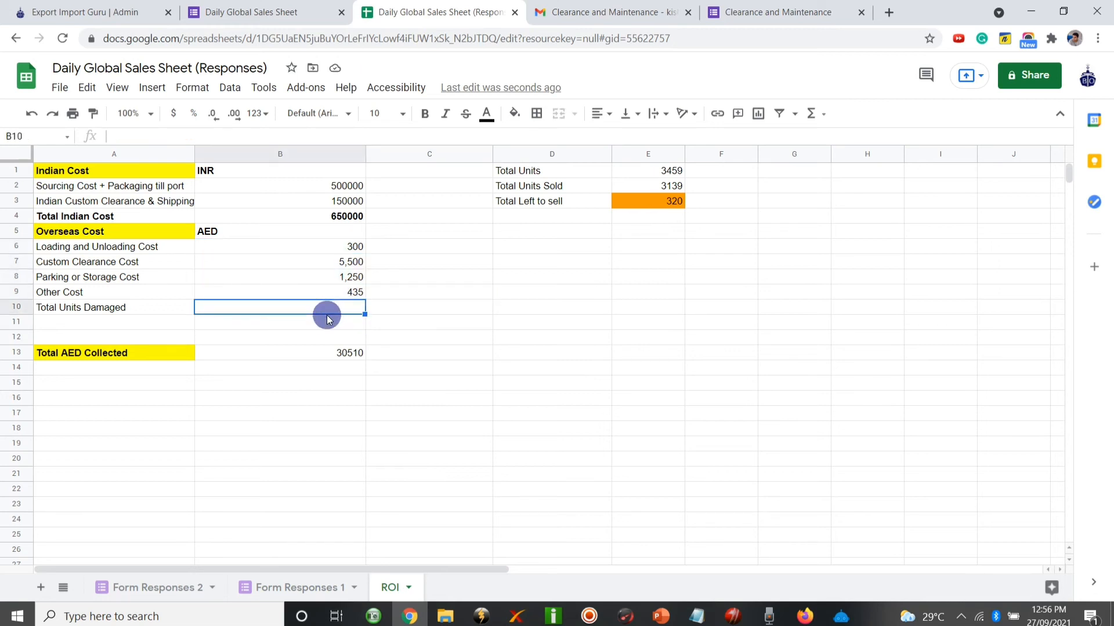
pyautogui.click(328, 321)
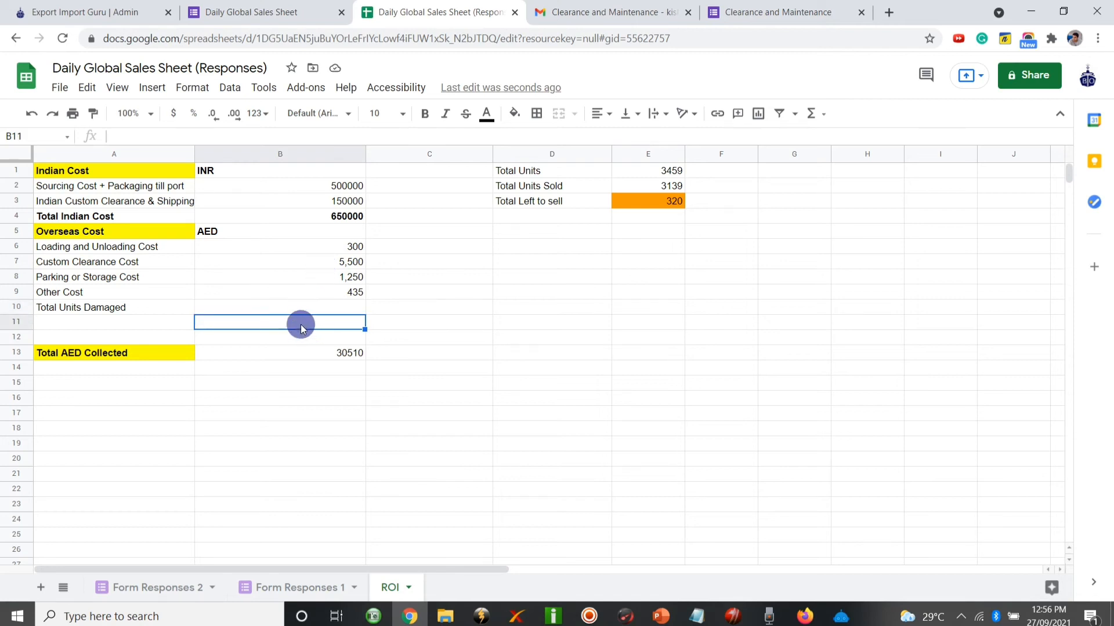
# Total the overseas costs in cell B11 of the ROI sheet with a SUM of B6:B9.
pyautogui.doubleClick(301, 324)
pyautogui.write('=S')
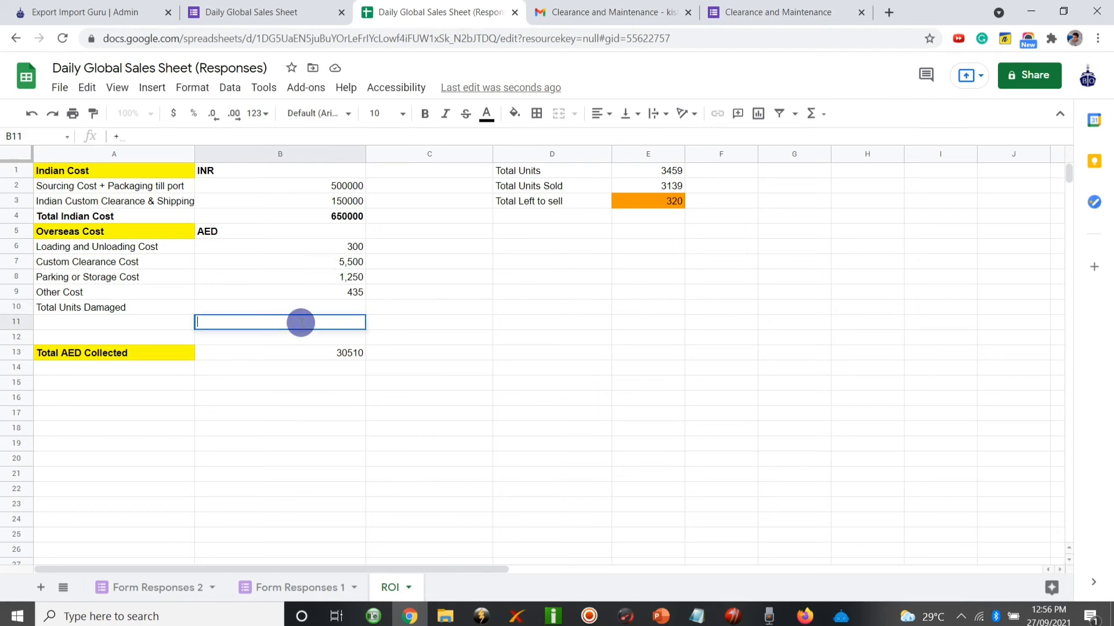
pyautogui.write('UM(')
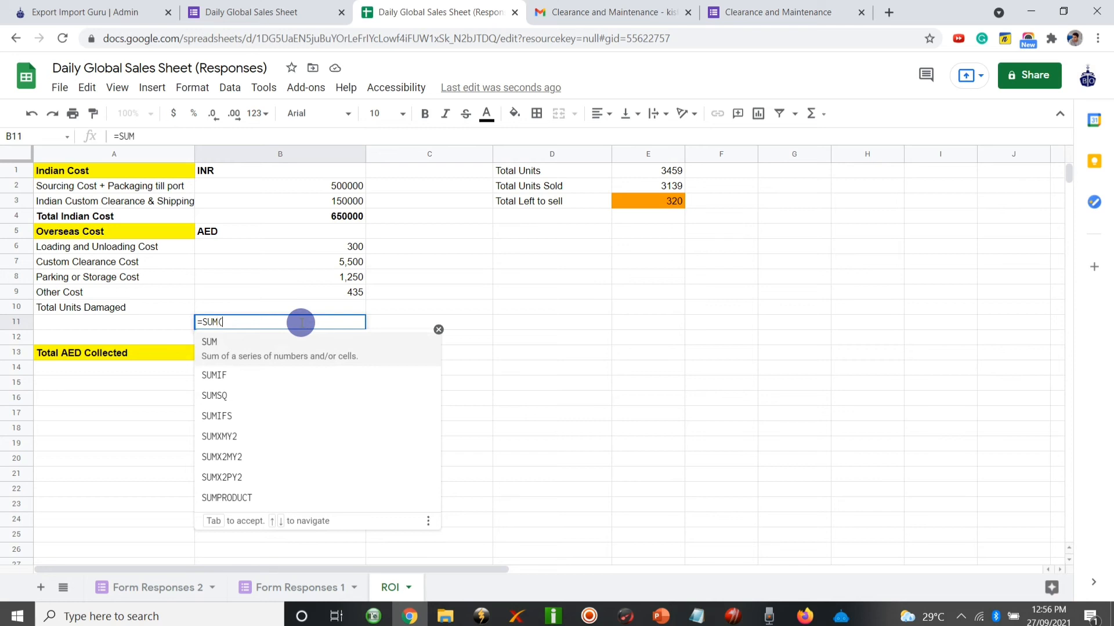
pyautogui.moveTo(300, 246); pyautogui.dragTo(301, 296)
pyautogui.press('Return')
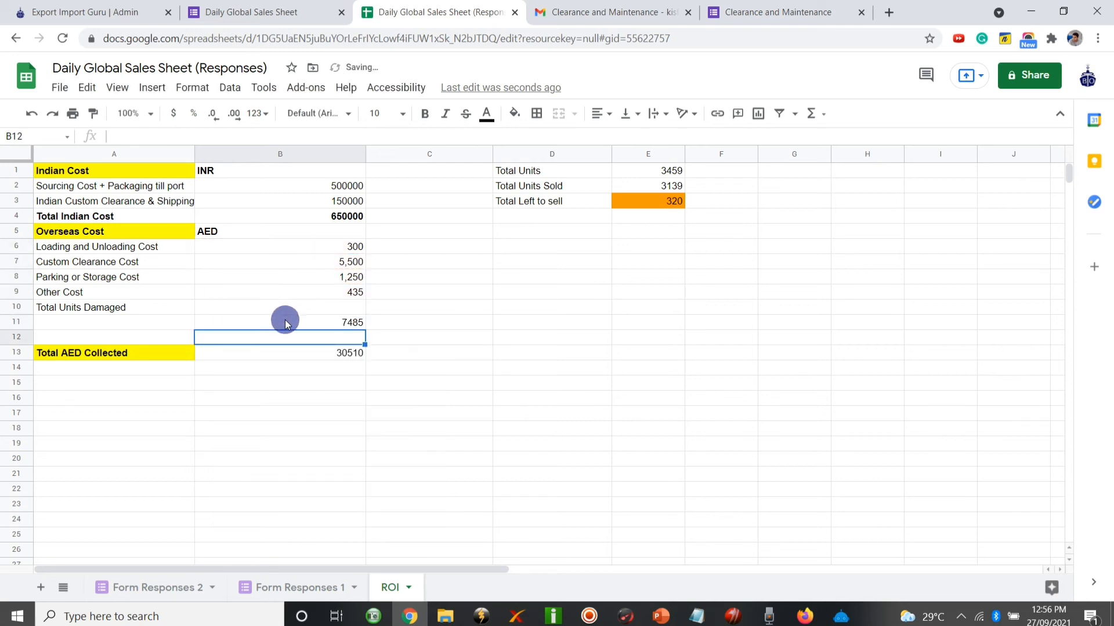
pyautogui.click(276, 323)
# Add the label Cost in INR in A12 and convert the overseas total in B12 with the formula =B11*20.
pyautogui.click(184, 335)
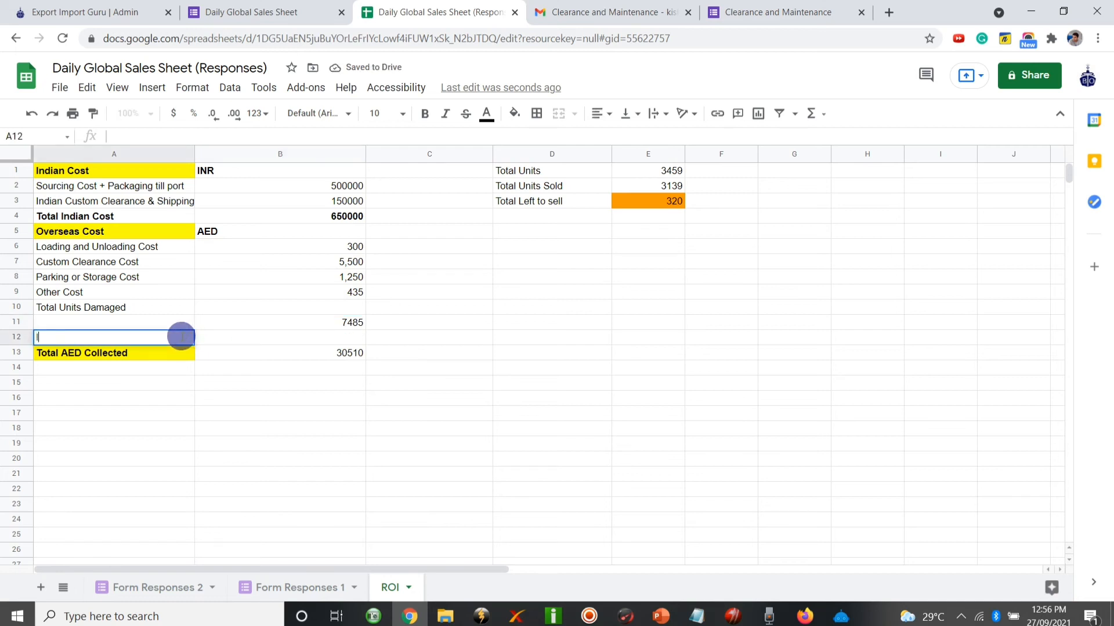
pyautogui.write('Cost in INR')
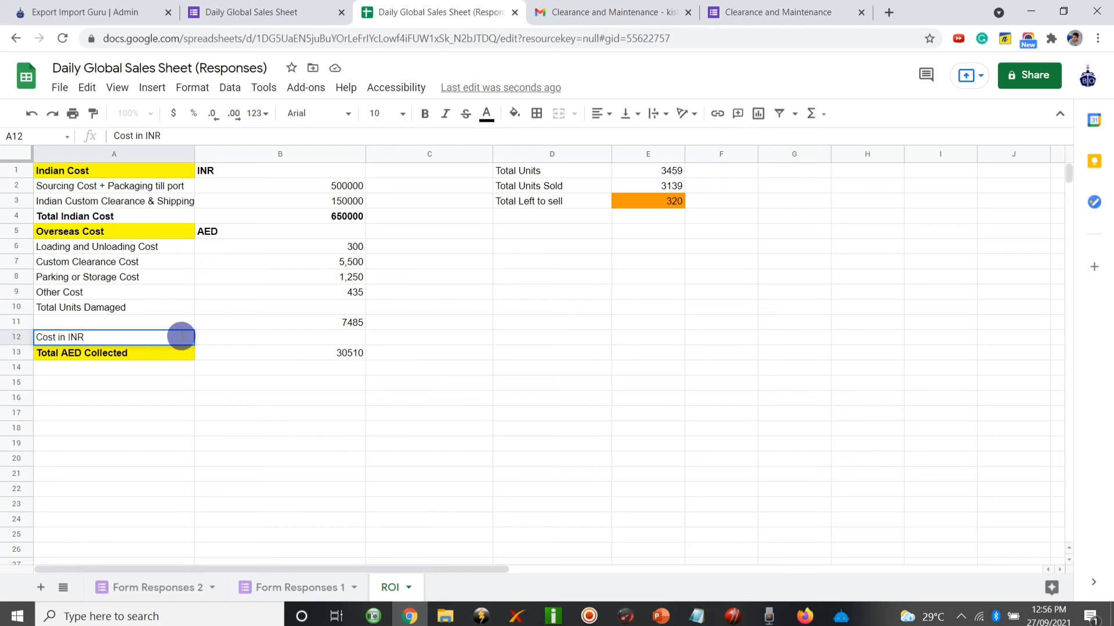
pyautogui.click(255, 339)
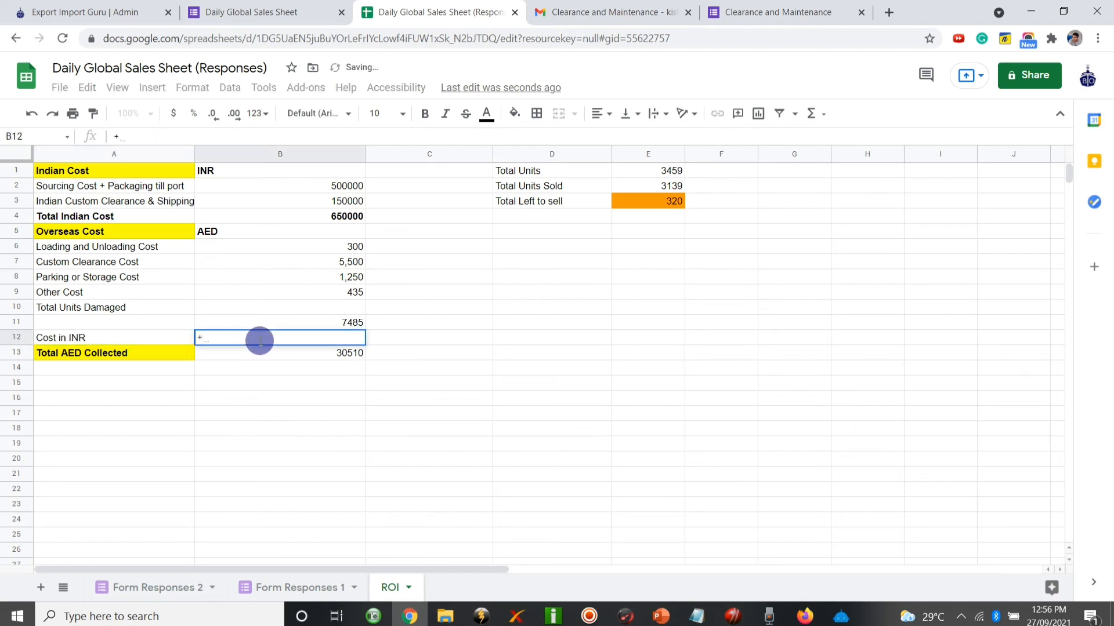
pyautogui.write('=')
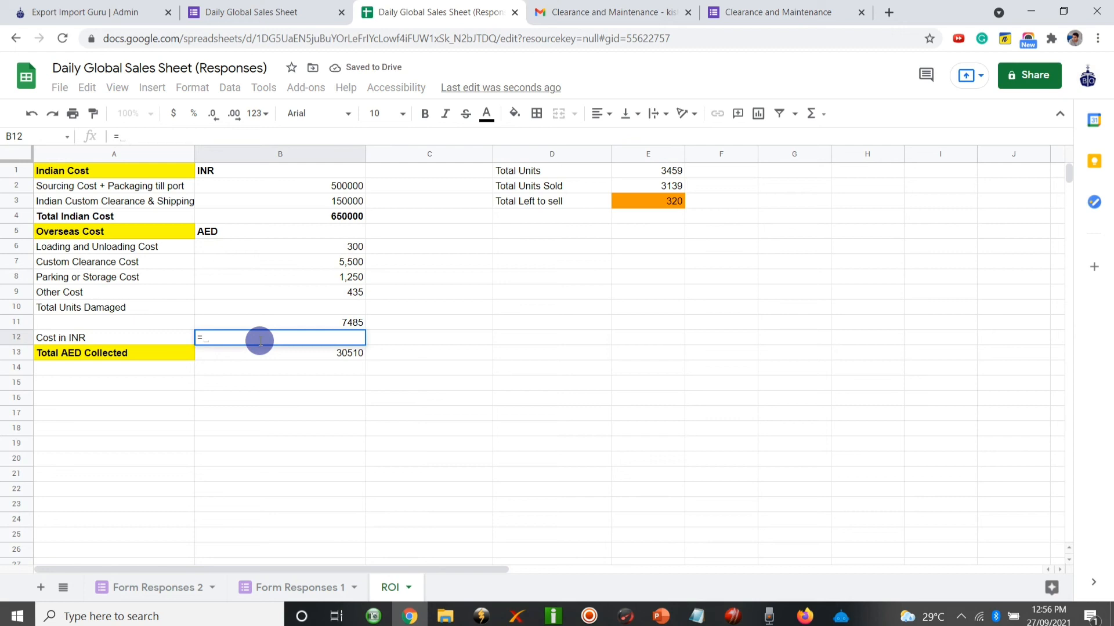
pyautogui.click(286, 323)
pyautogui.write('*')
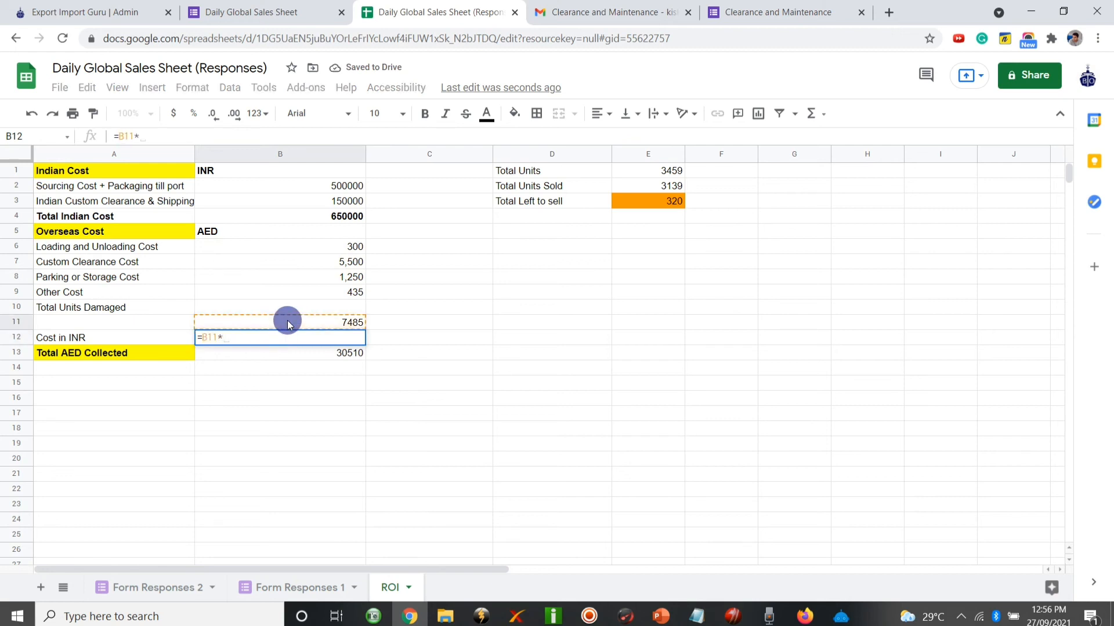
pyautogui.write('20')
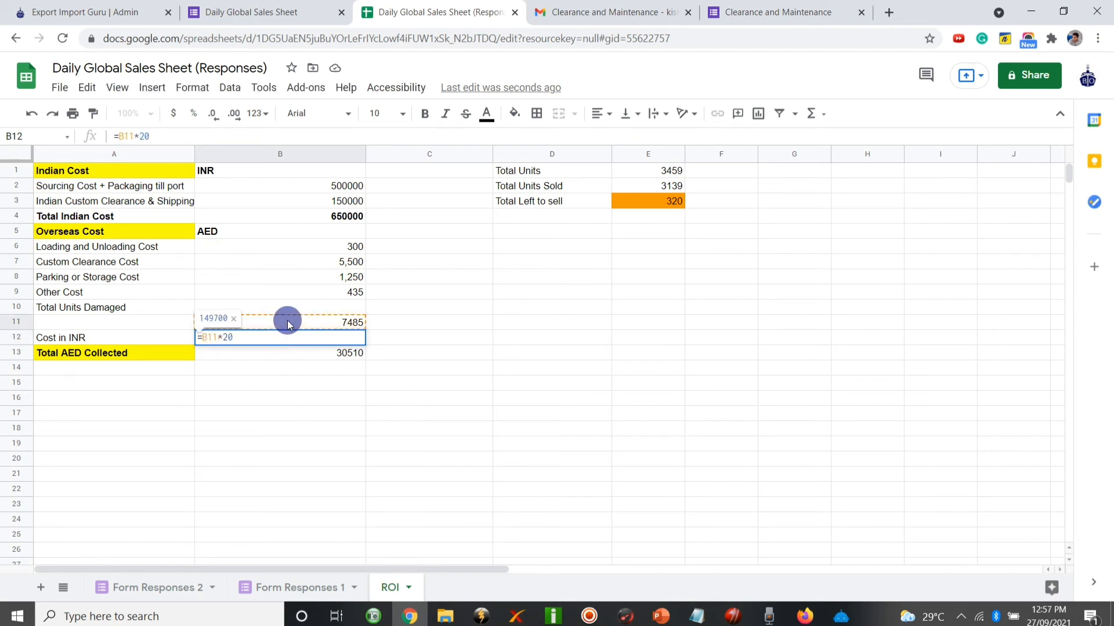
pyautogui.press('Return')
pyautogui.click(317, 338)
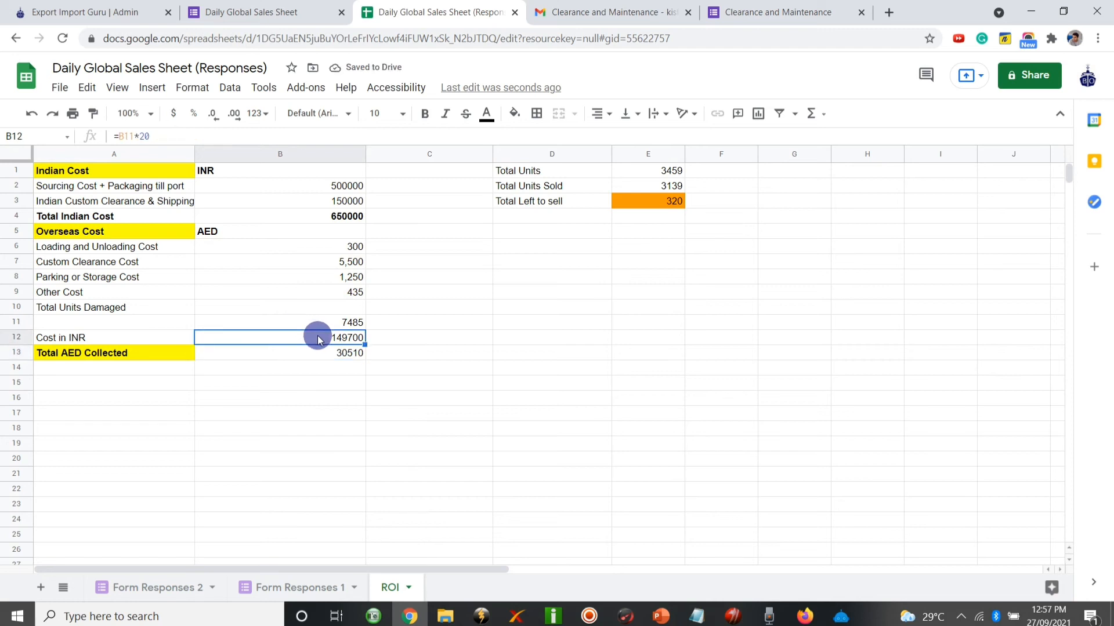
# Insert a row below the Cost in INR row and label its column A cell Total Cost India + Overseas.
pyautogui.rightClick(16, 339)
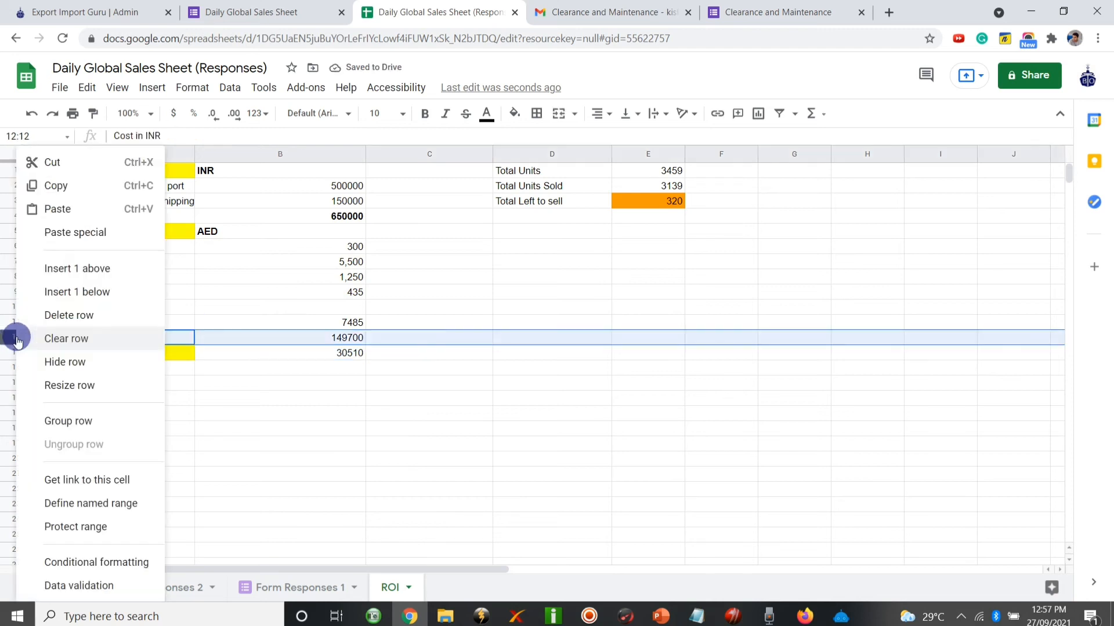
pyautogui.click(62, 288)
pyautogui.click(107, 352)
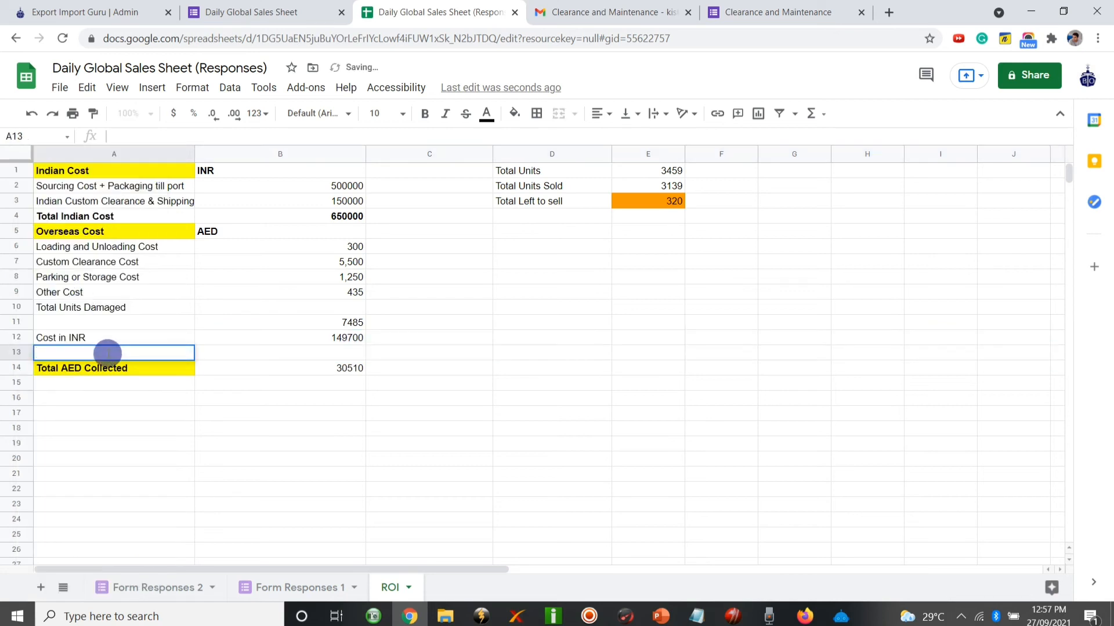
pyautogui.write('Total CO')
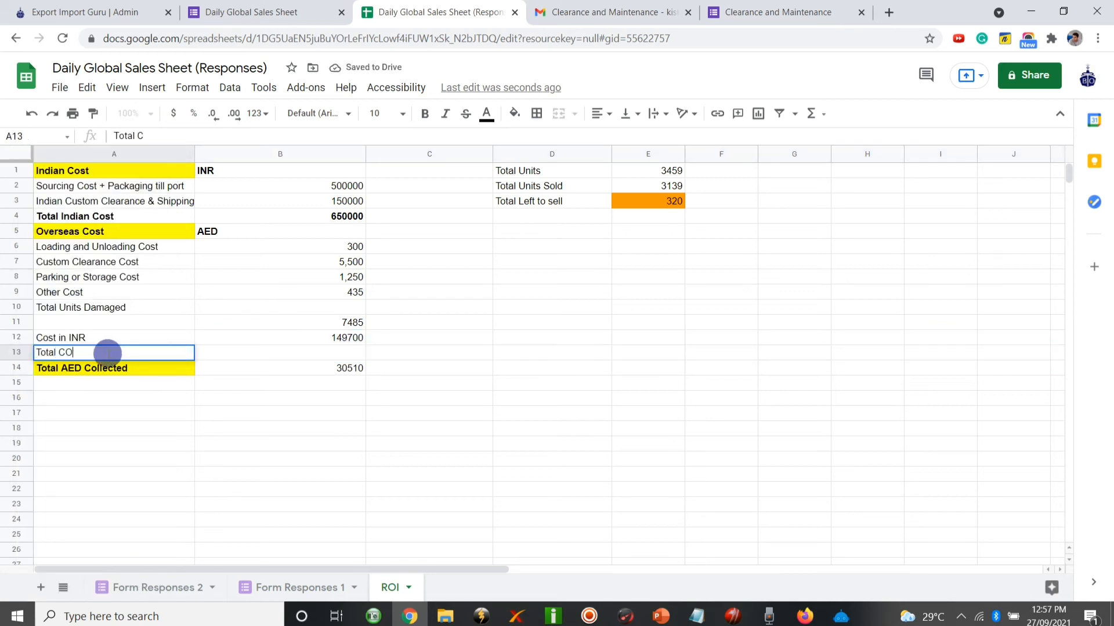
pyautogui.press('BackSpace')
pyautogui.write('ost India + Overseas')
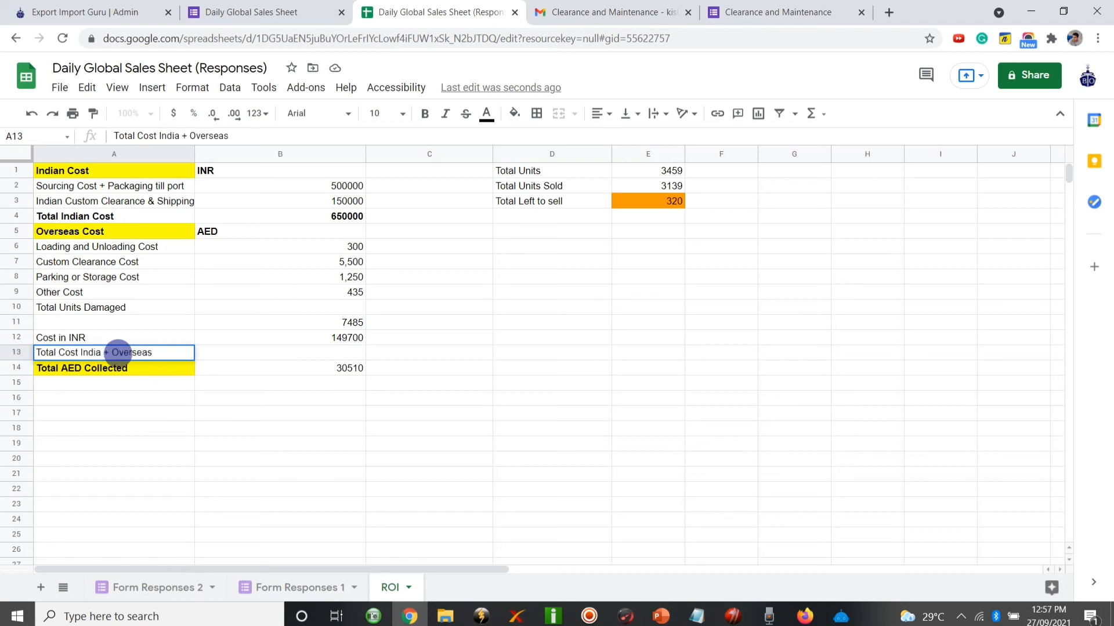
# Calculate the combined Indian and overseas cost in cell B13 with the formula =B4+B12.
pyautogui.click(264, 354)
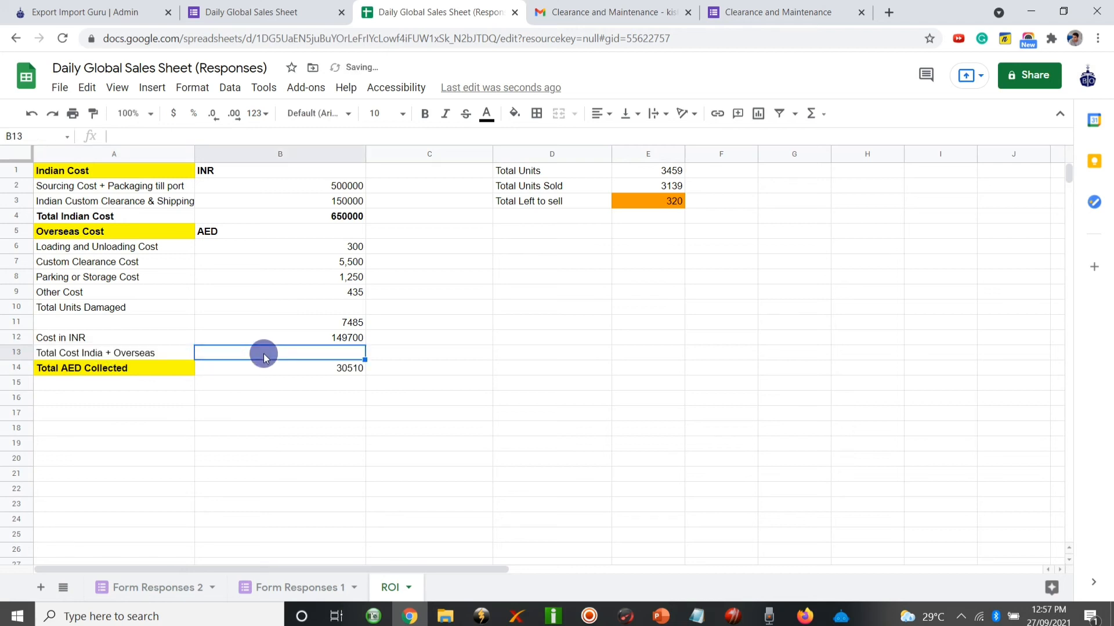
pyautogui.write('=')
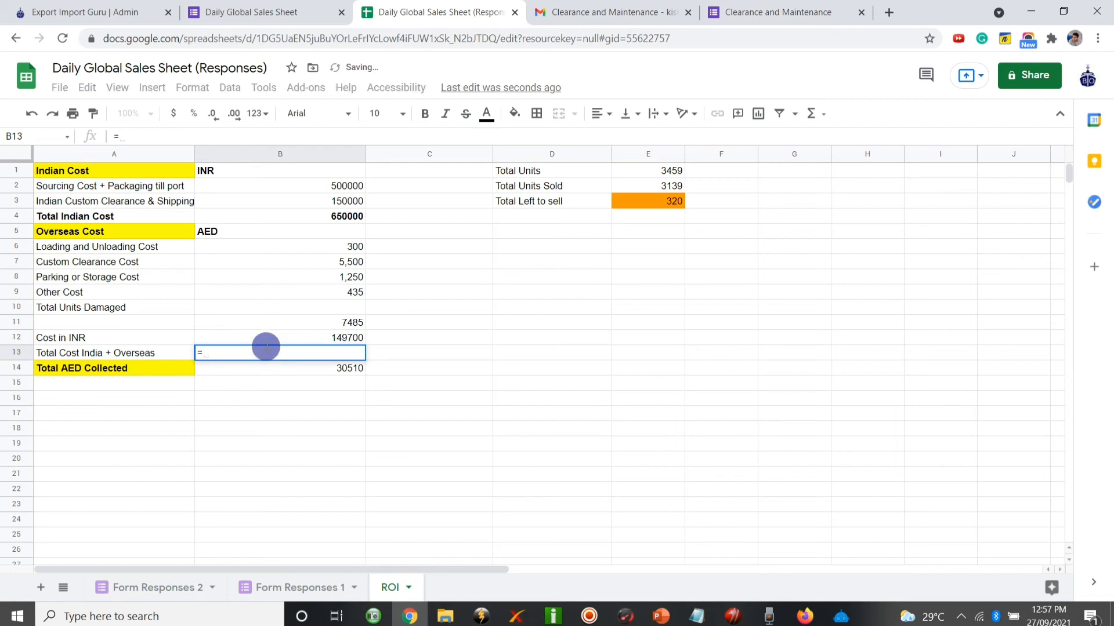
pyautogui.click(314, 216)
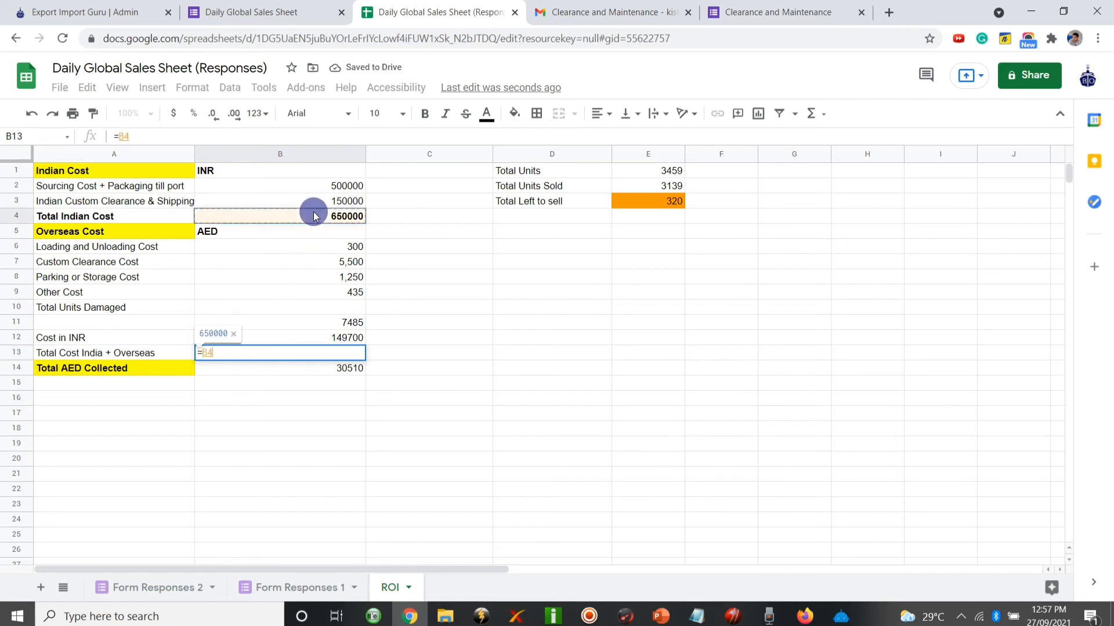
pyautogui.write('+')
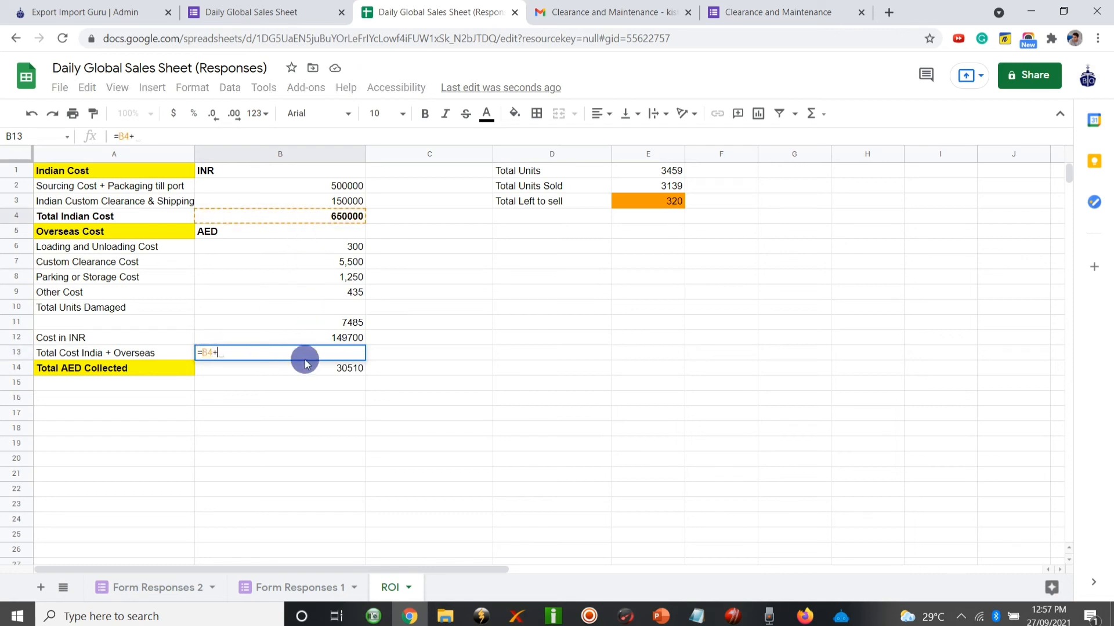
pyautogui.click(302, 339)
pyautogui.press('Return')
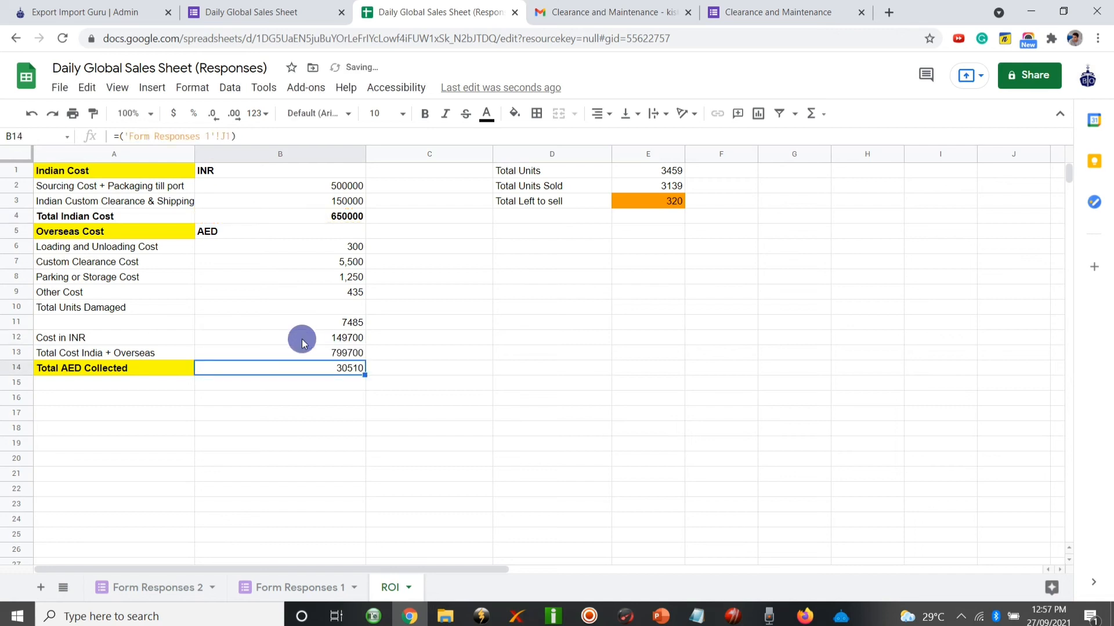
pyautogui.click(311, 352)
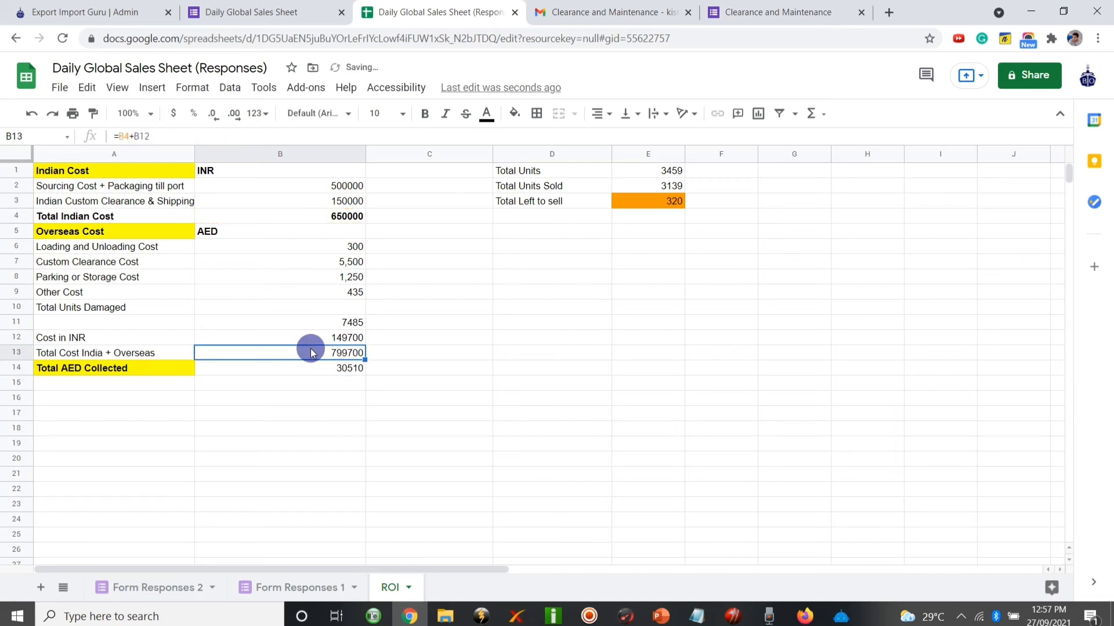
# Add the label Collected in INR in cell D14, on the Total AED Collected row.
pyautogui.click(358, 368)
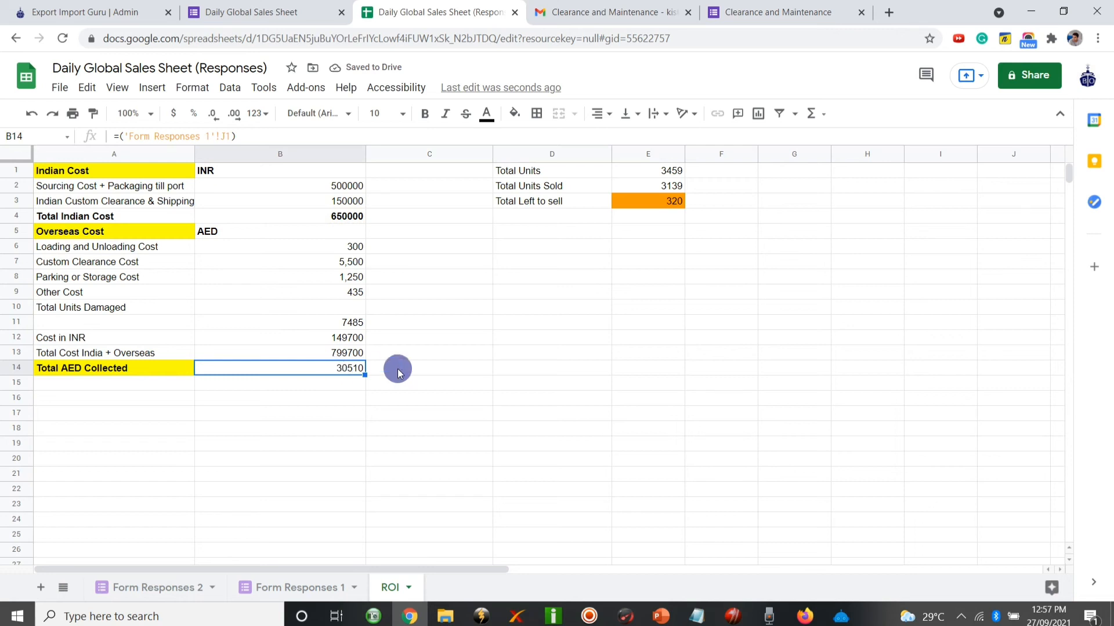
pyautogui.click(409, 370)
pyautogui.click(351, 368)
pyautogui.click(406, 370)
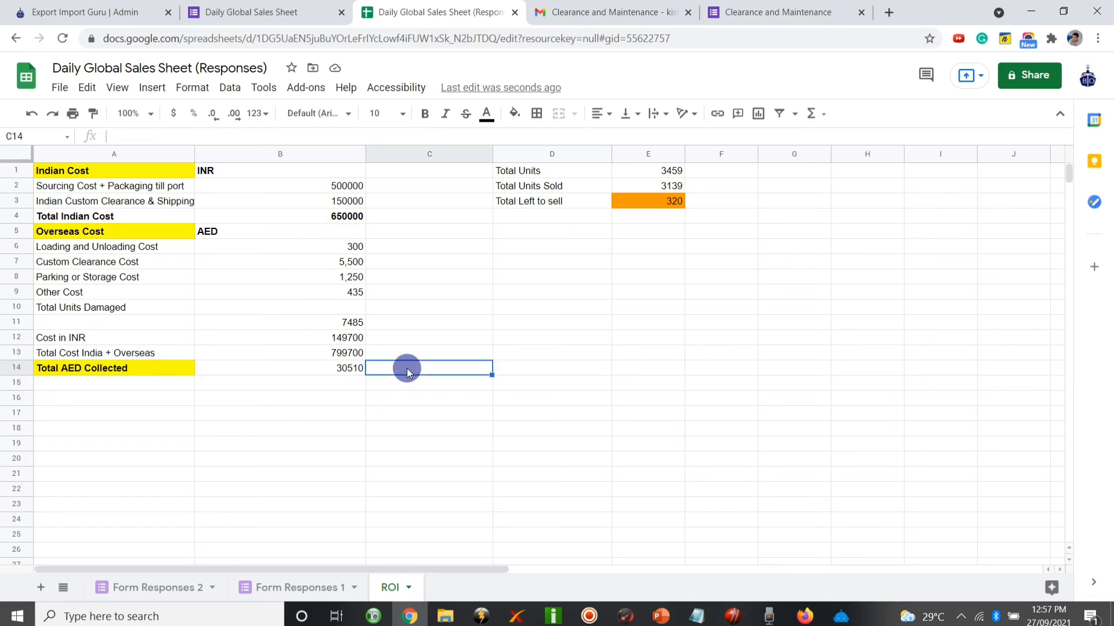
pyautogui.click(506, 370)
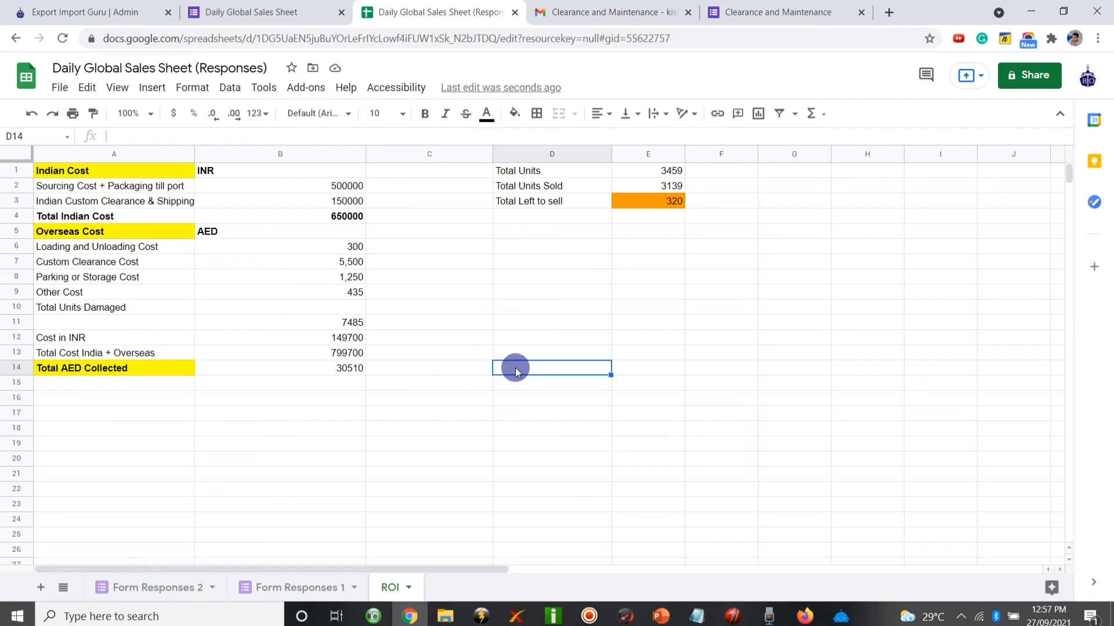
pyautogui.doubleClick(524, 369)
pyautogui.write('Colle')
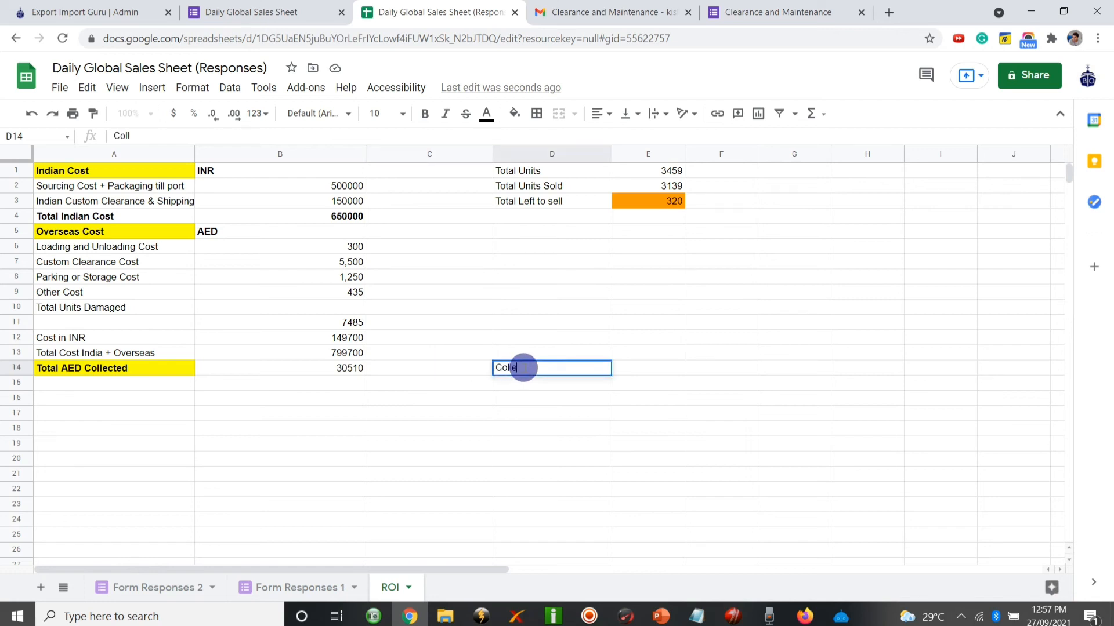
pyautogui.write('cted in INR')
# Widen column E and convert the collected AED to INR in cell E14 with the formula =B14*20.
pyautogui.click(623, 368)
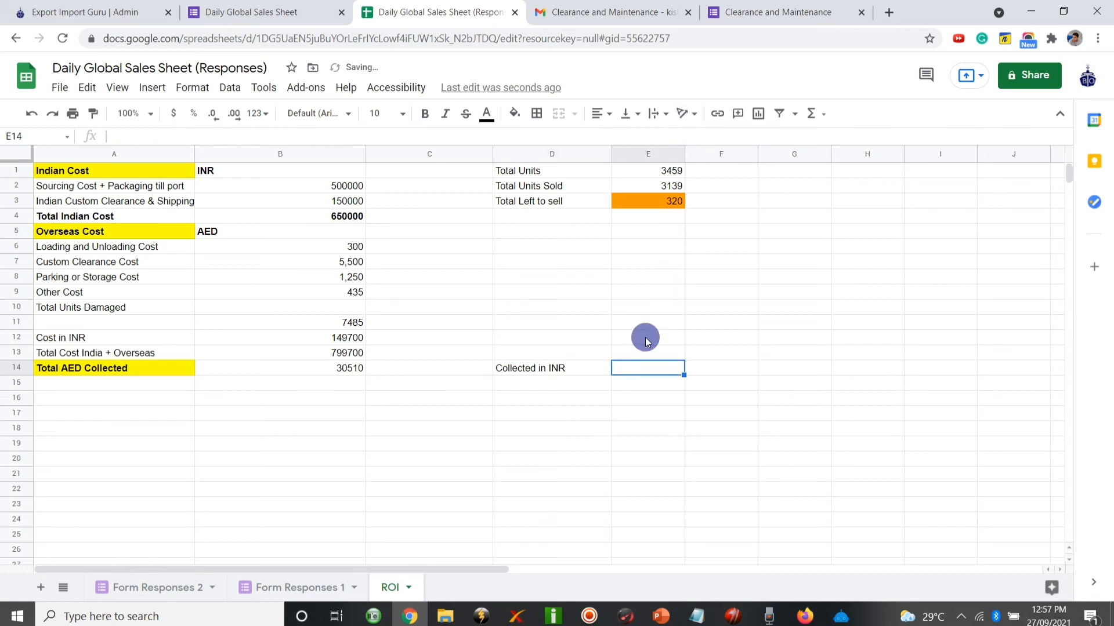
pyautogui.moveTo(691, 154); pyautogui.dragTo(721, 153)
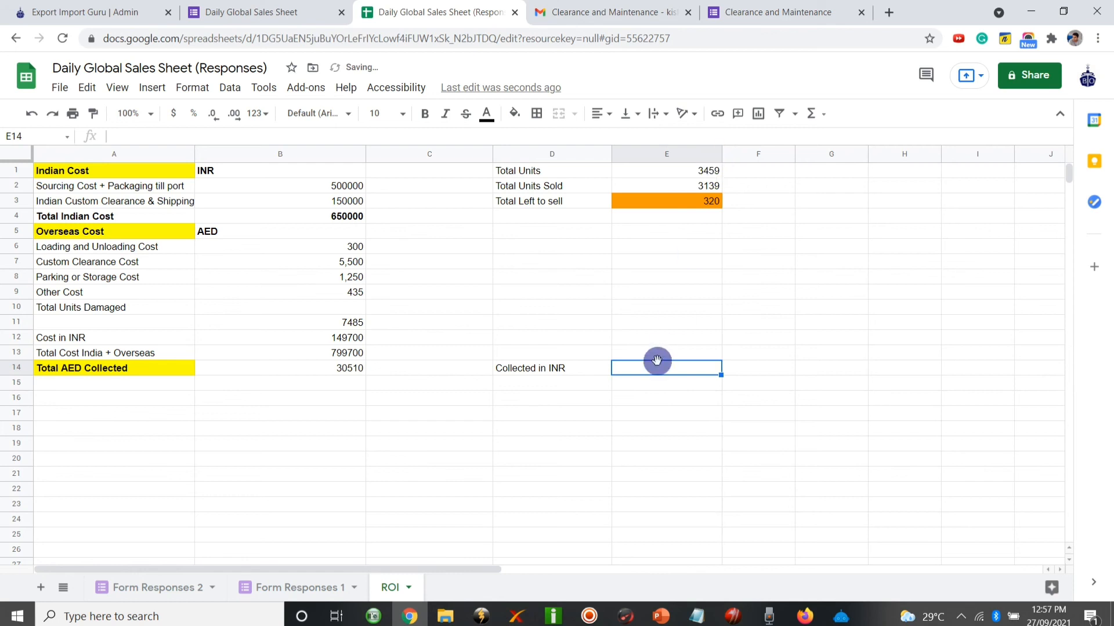
pyautogui.write('=')
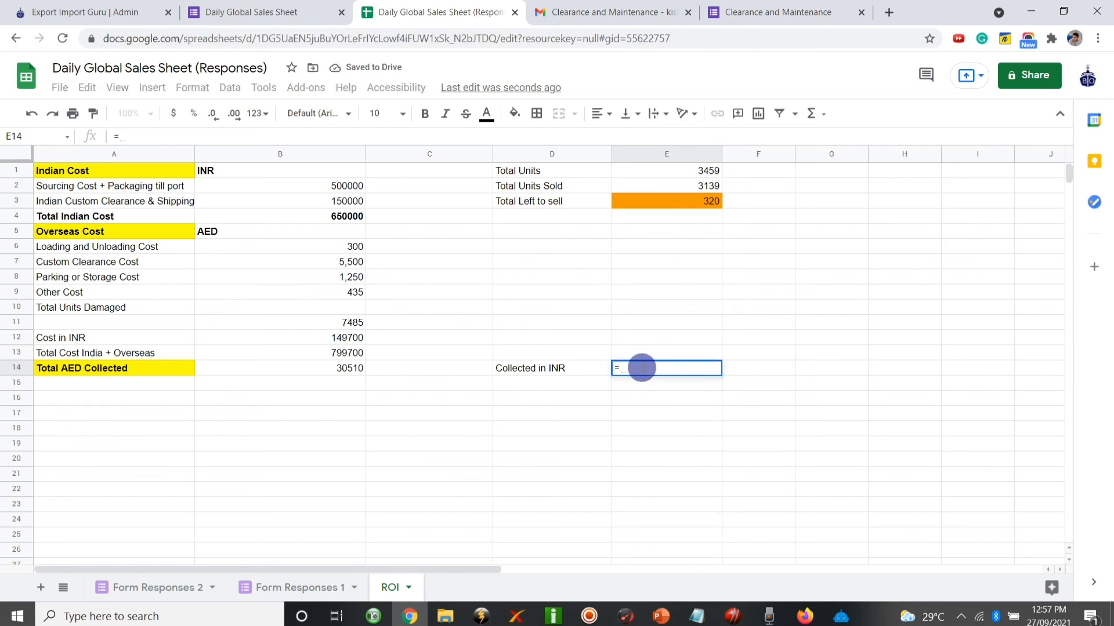
pyautogui.click(330, 368)
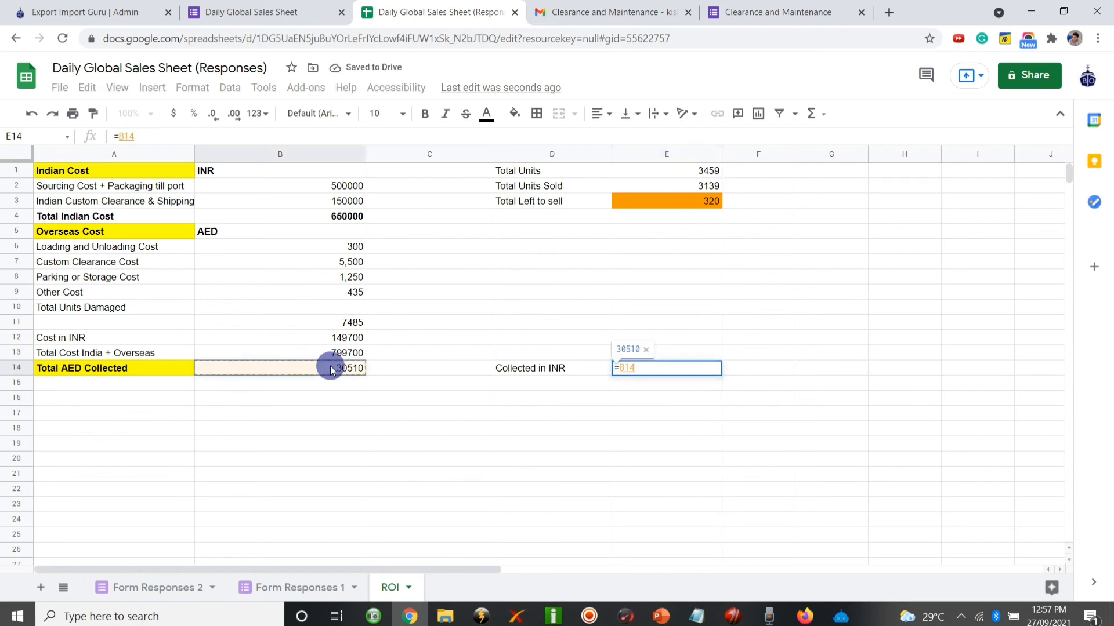
pyautogui.write('*')
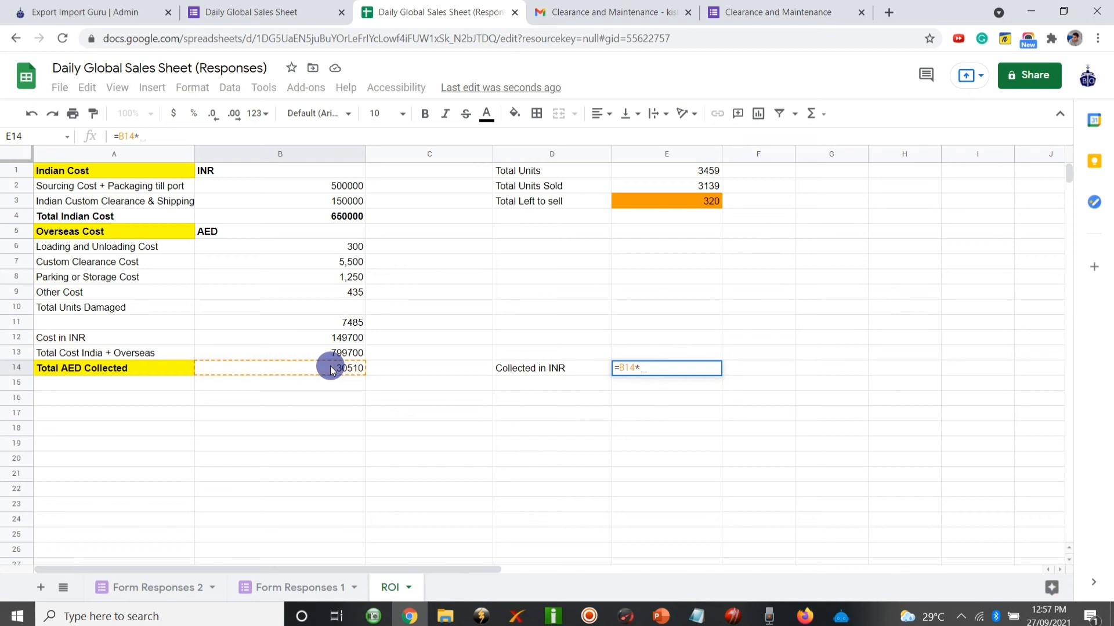
pyautogui.write('20')
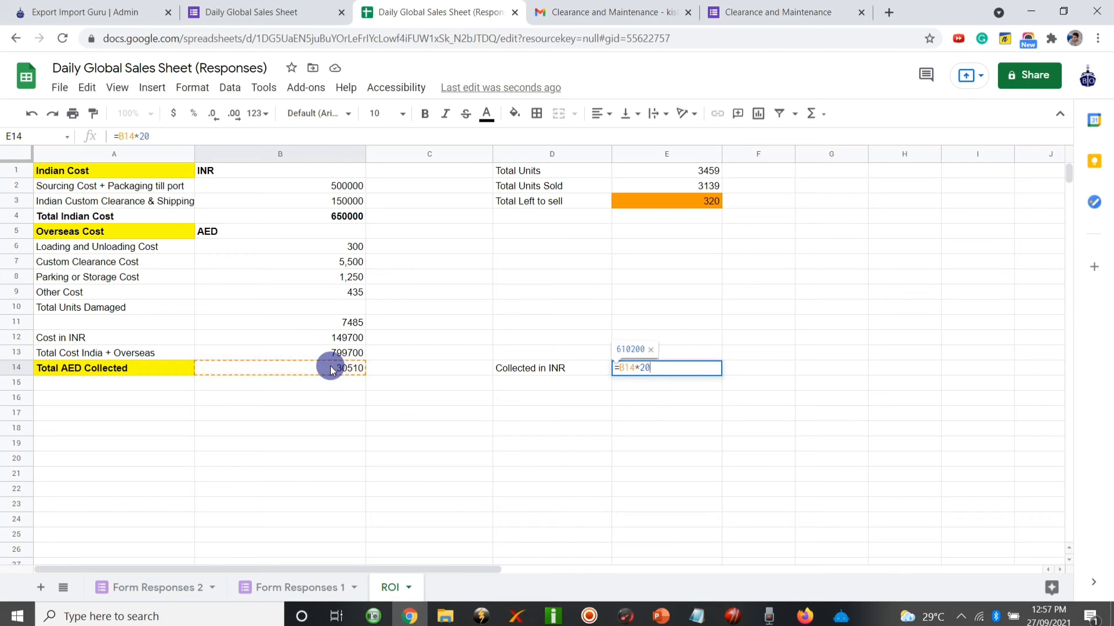
pyautogui.press('Return')
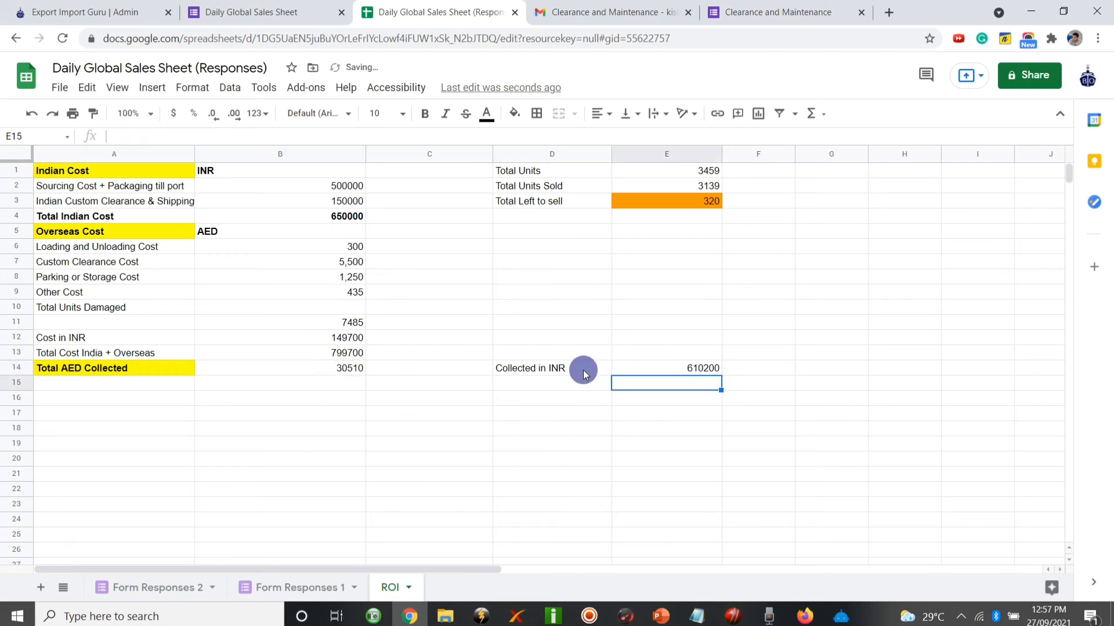
pyautogui.click(643, 371)
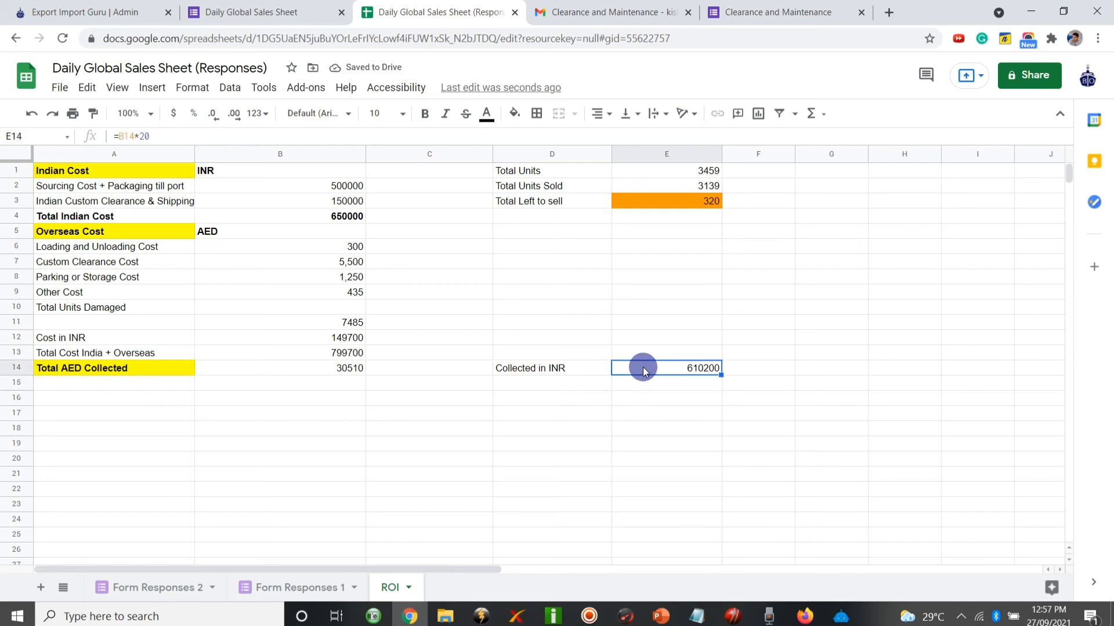
pyautogui.click(388, 591)
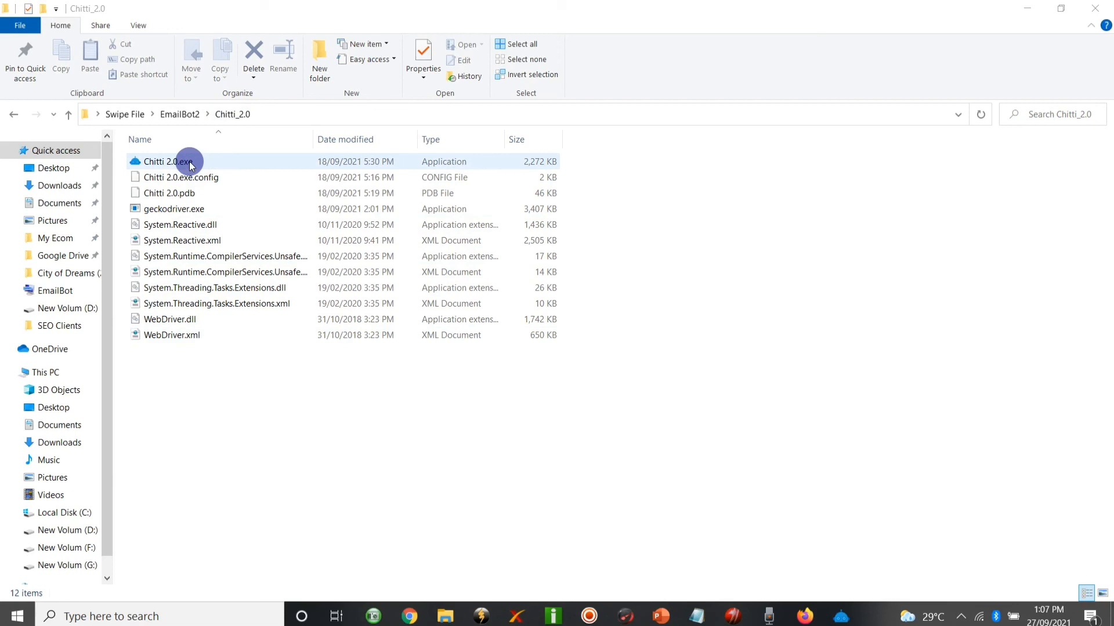
pyautogui.click(191, 164)
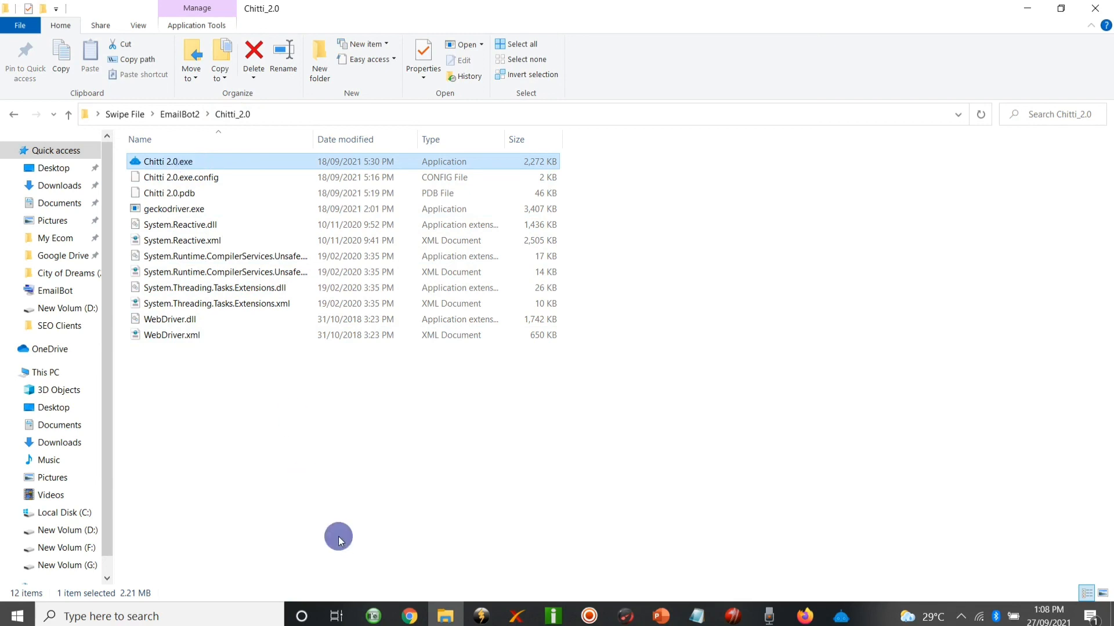
pyautogui.click(409, 616)
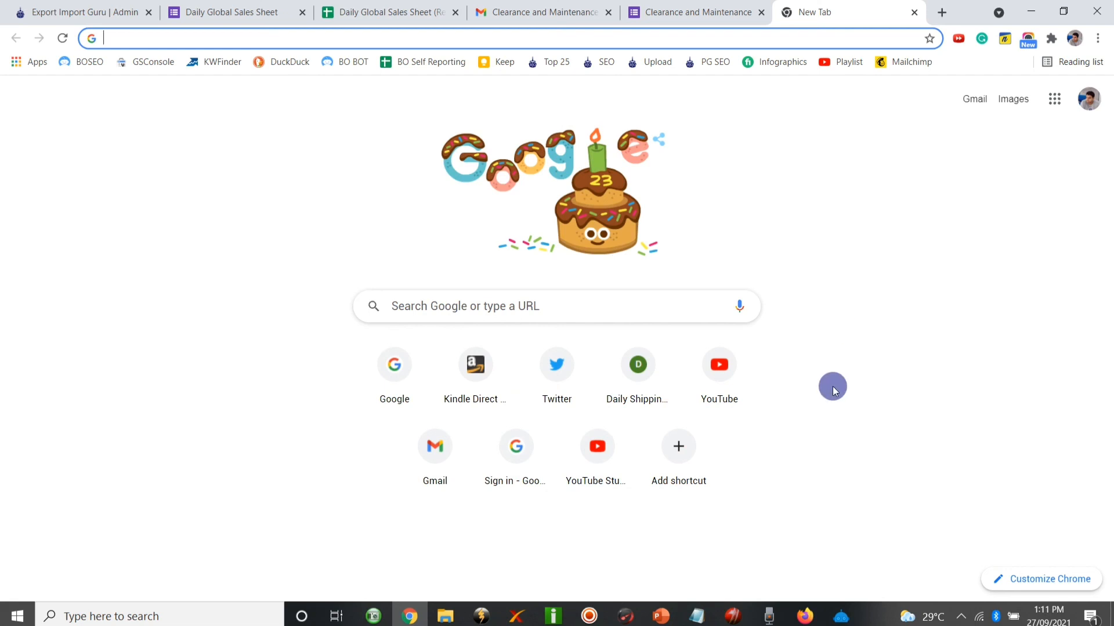
# Switch to the Chitti 2.0 window and start the bot with the email list loaded from emails.txt.
pyautogui.click(841, 616)
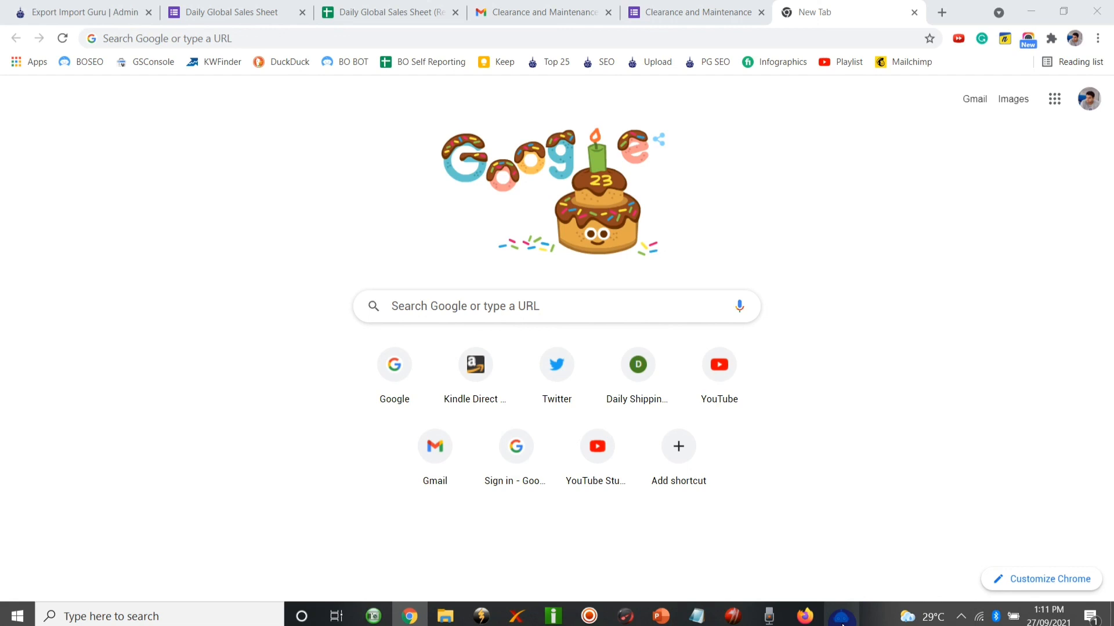
pyautogui.click(841, 618)
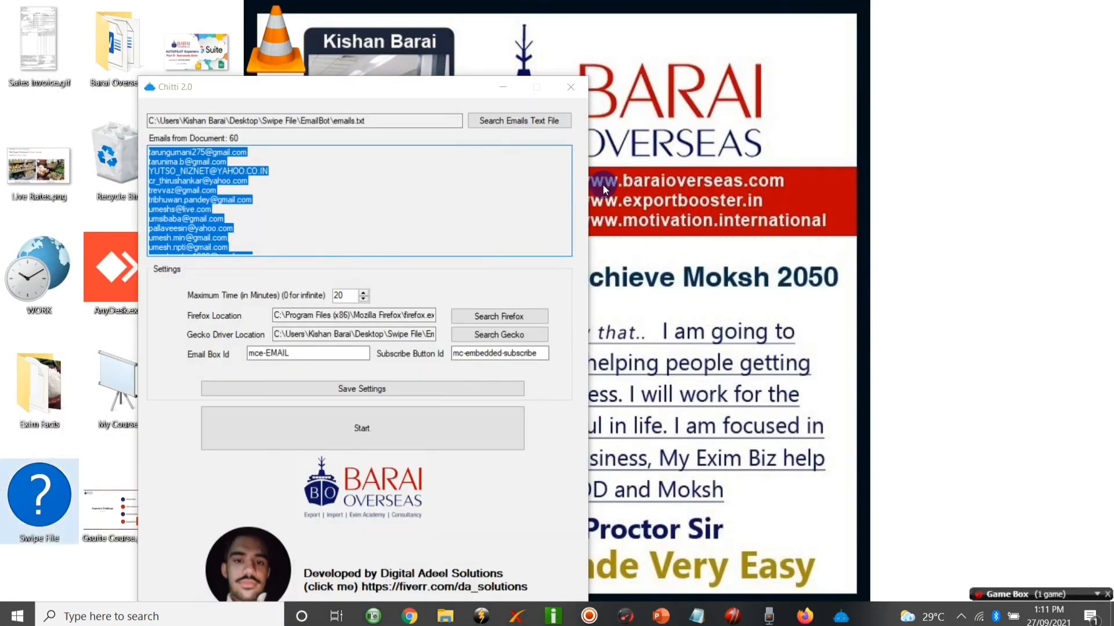
pyautogui.click(493, 168)
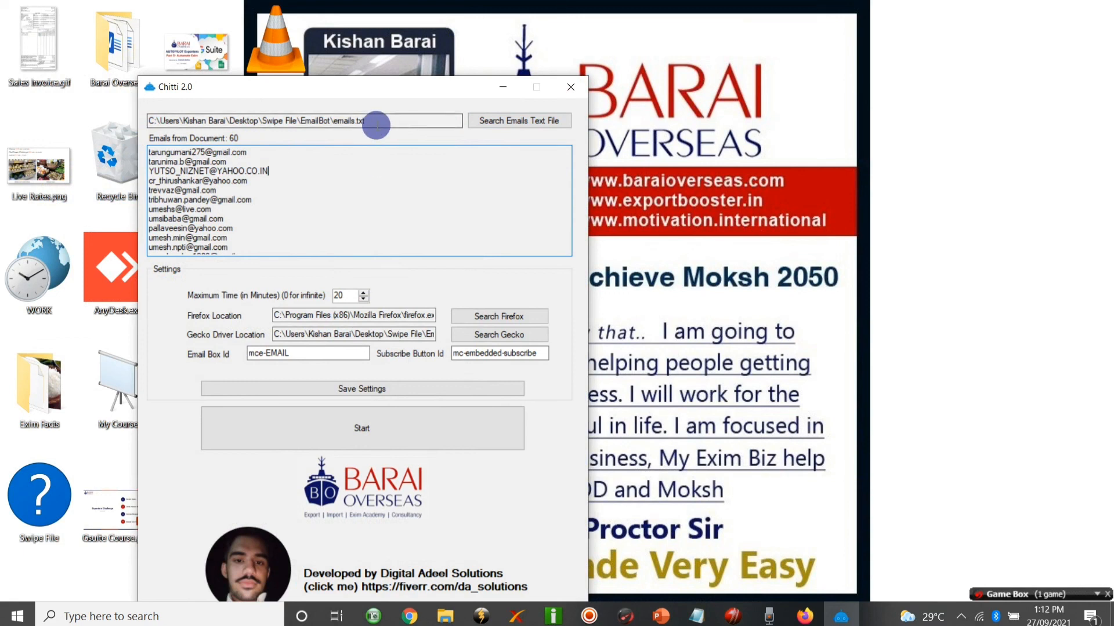
pyautogui.moveTo(372, 85); pyautogui.dragTo(451, 47)
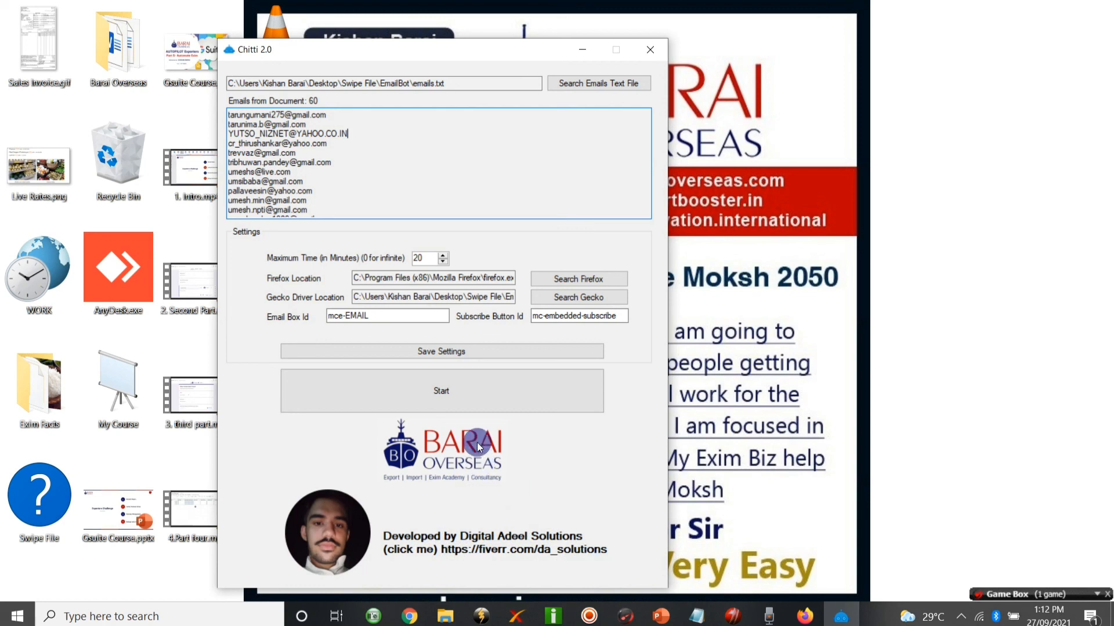
pyautogui.click(464, 396)
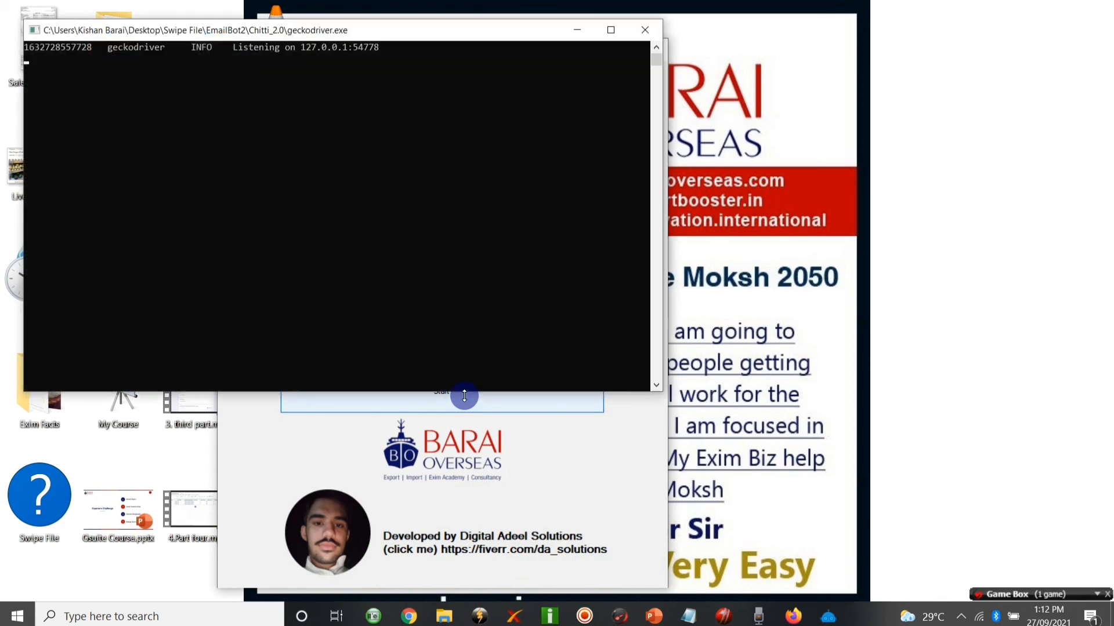